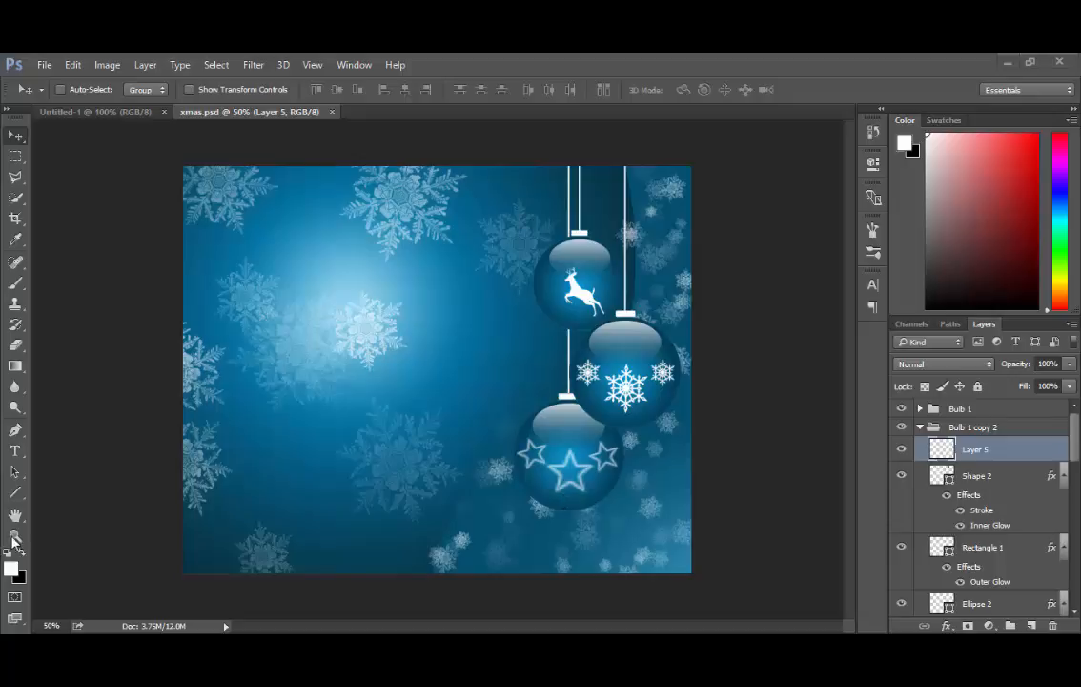
Create a new blank document 1280 pixels wide and 1024 pixels high
left_click(44, 64)
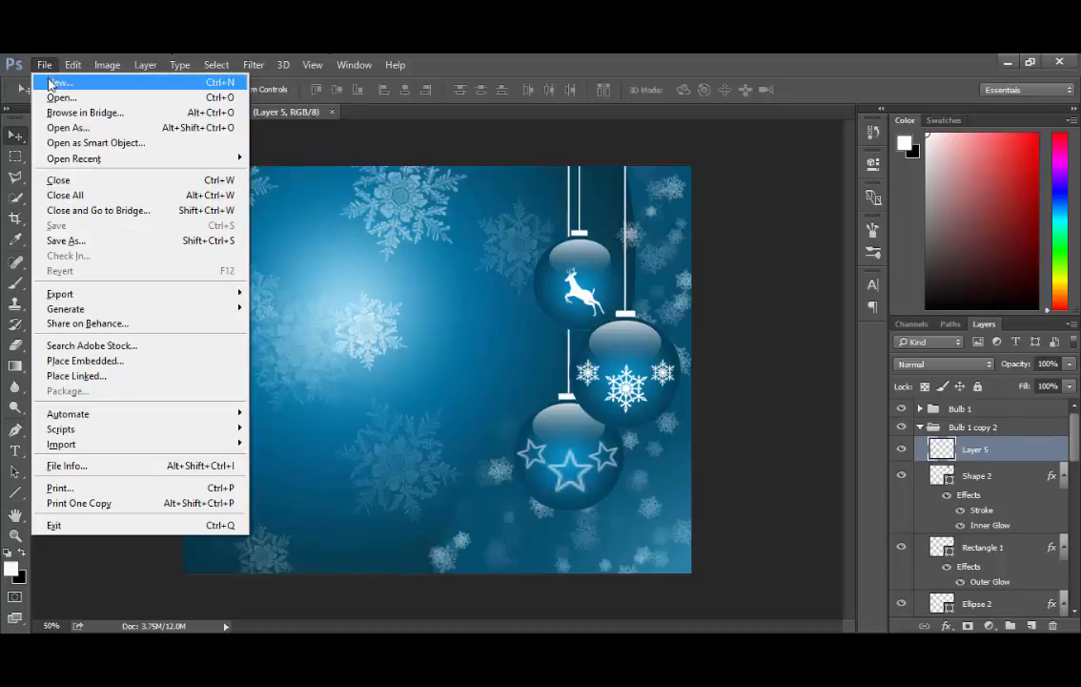
left_click(59, 83)
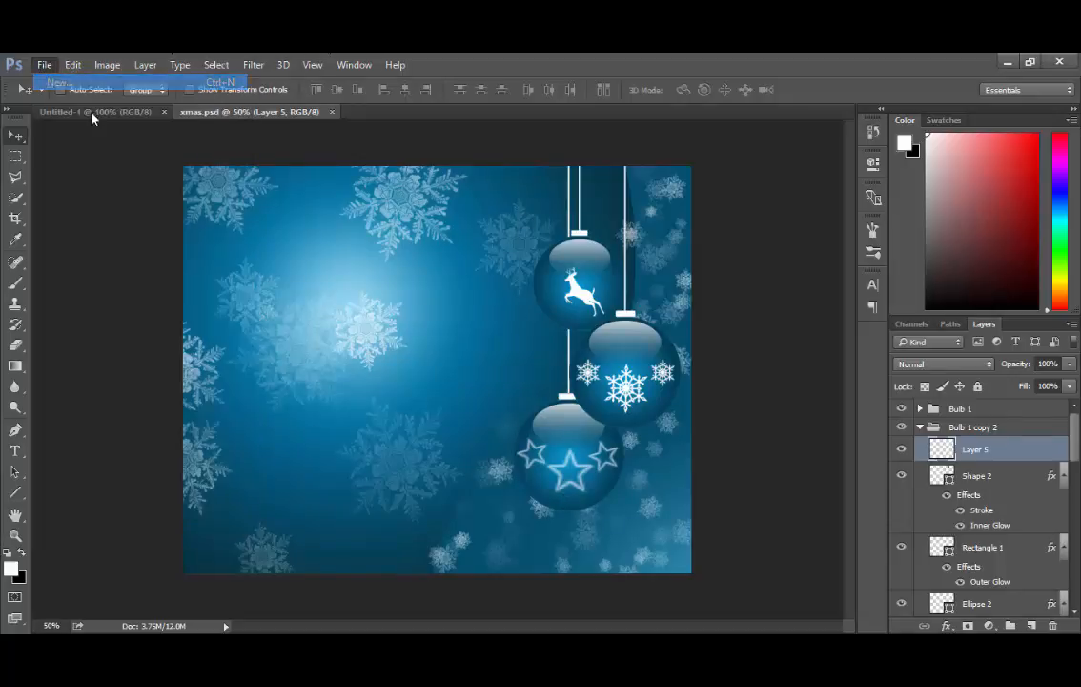
double_click(485, 245)
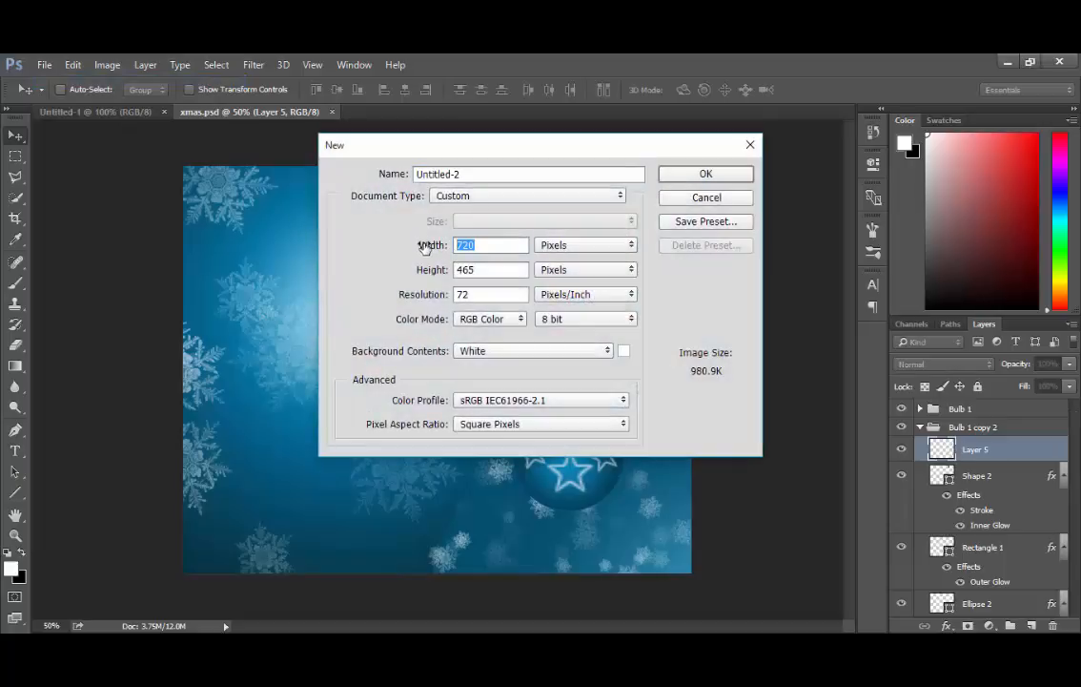
type("1280")
double_click(464, 270)
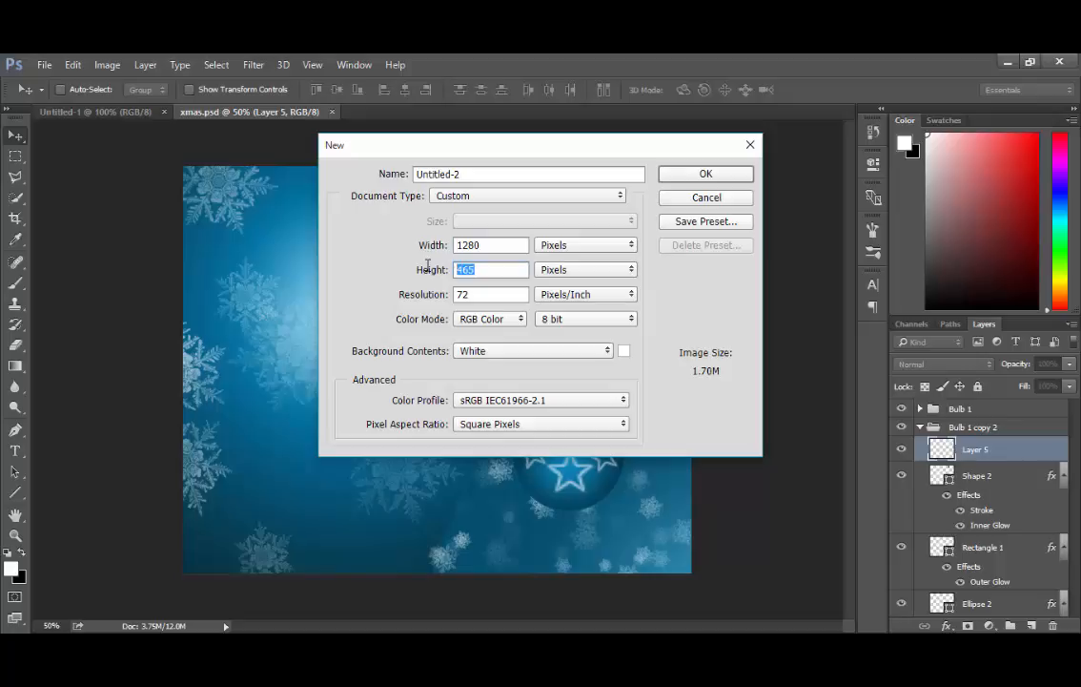
type("1024")
left_click(693, 177)
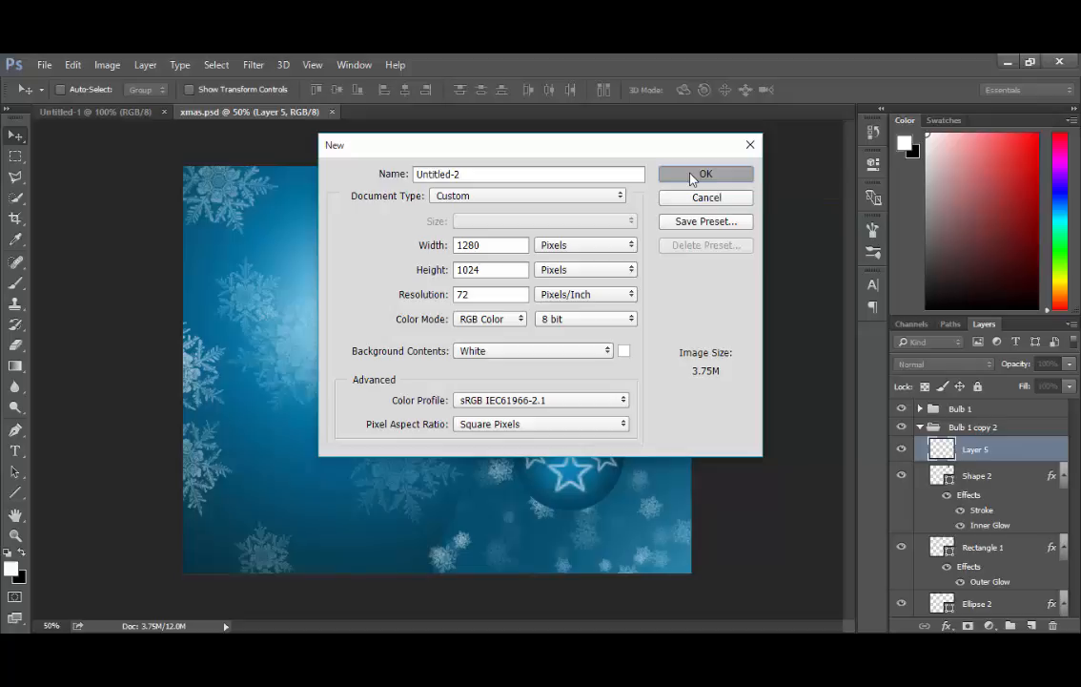
left_click(692, 177)
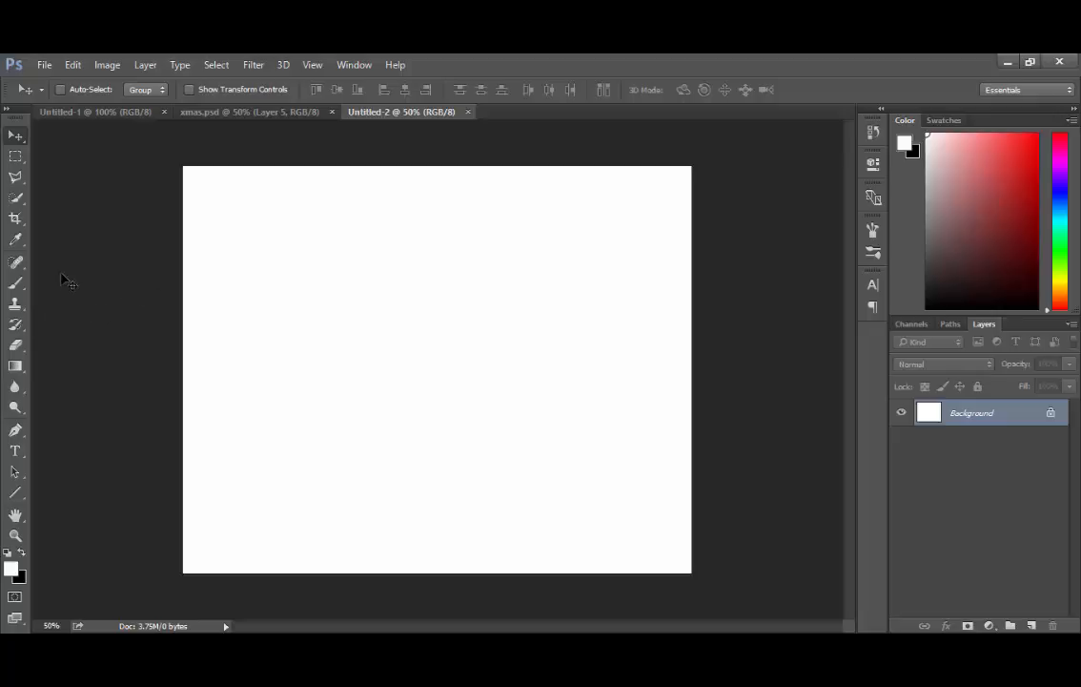
Choose the light-to-dark blue preset for the Gradient tool and open that gradient for editing
key("g")
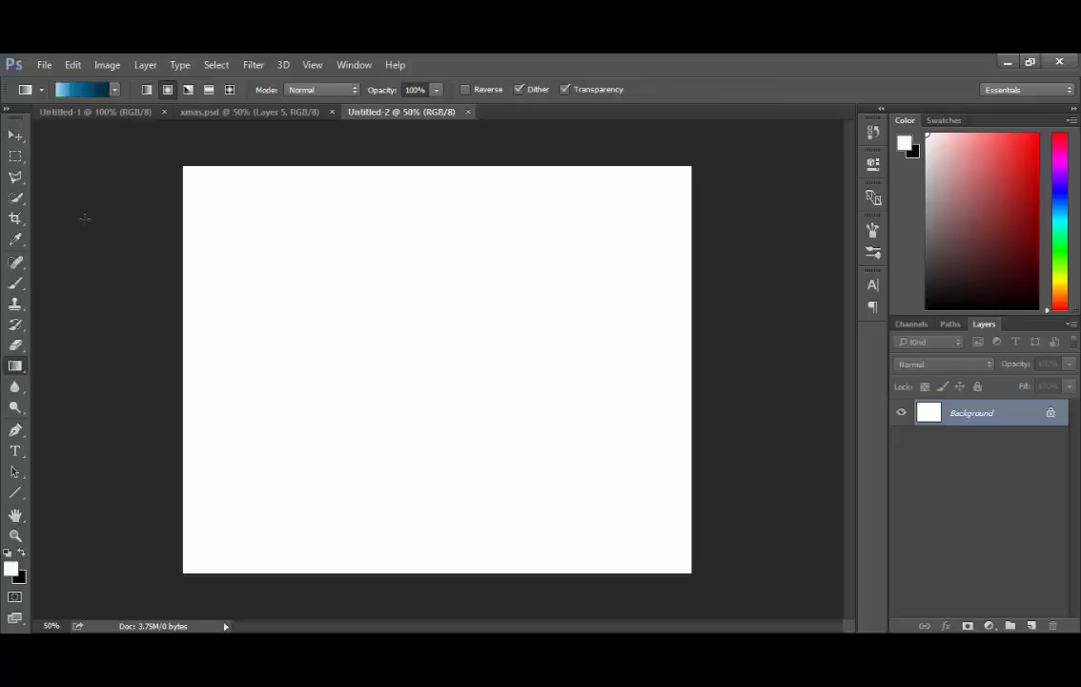
left_click(113, 90)
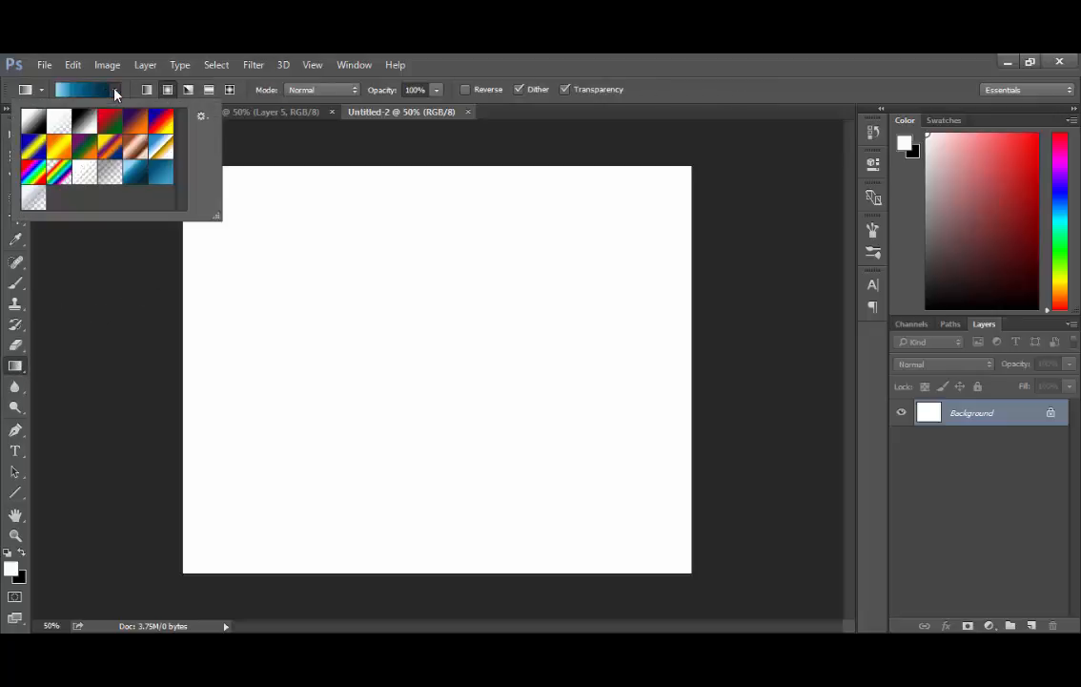
double_click(133, 174)
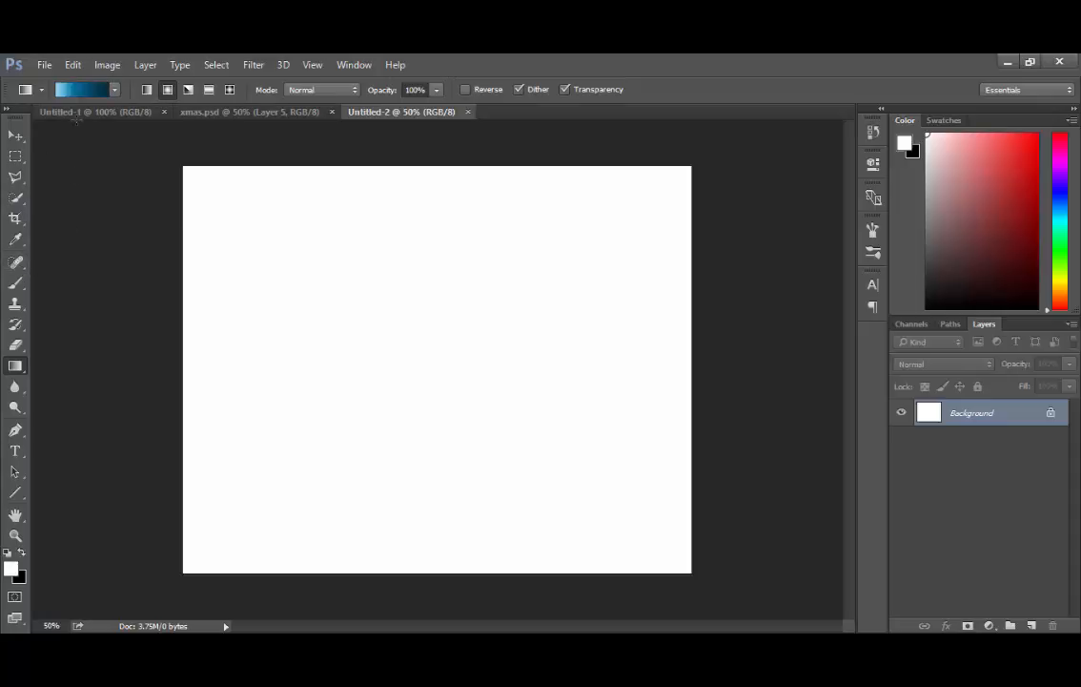
left_click(79, 90)
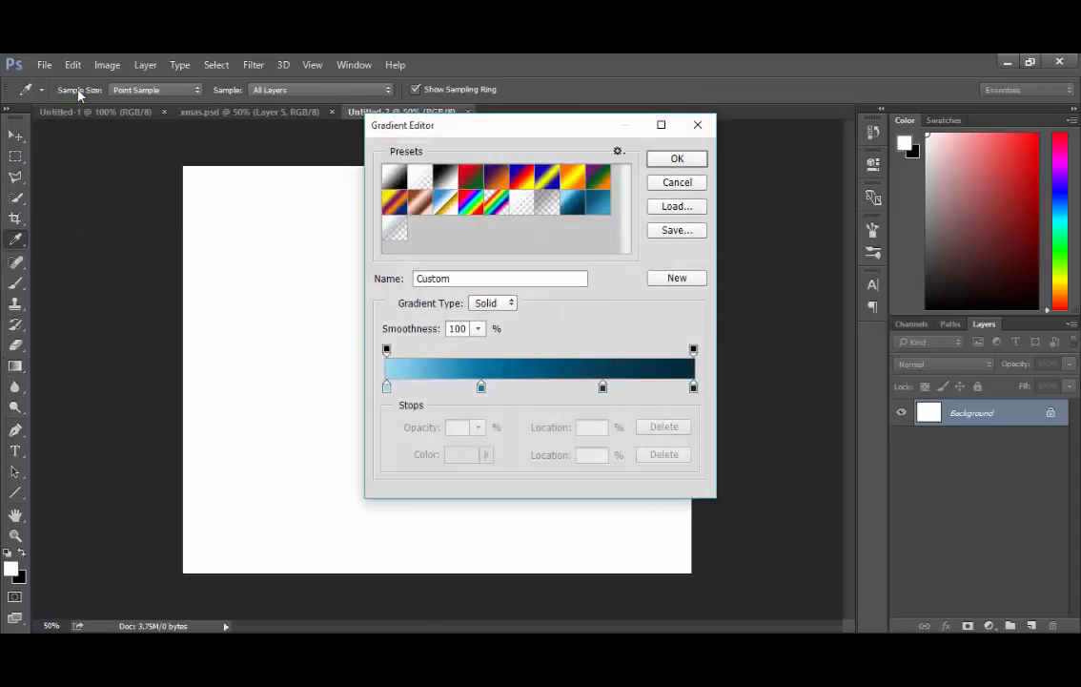
left_click(680, 186)
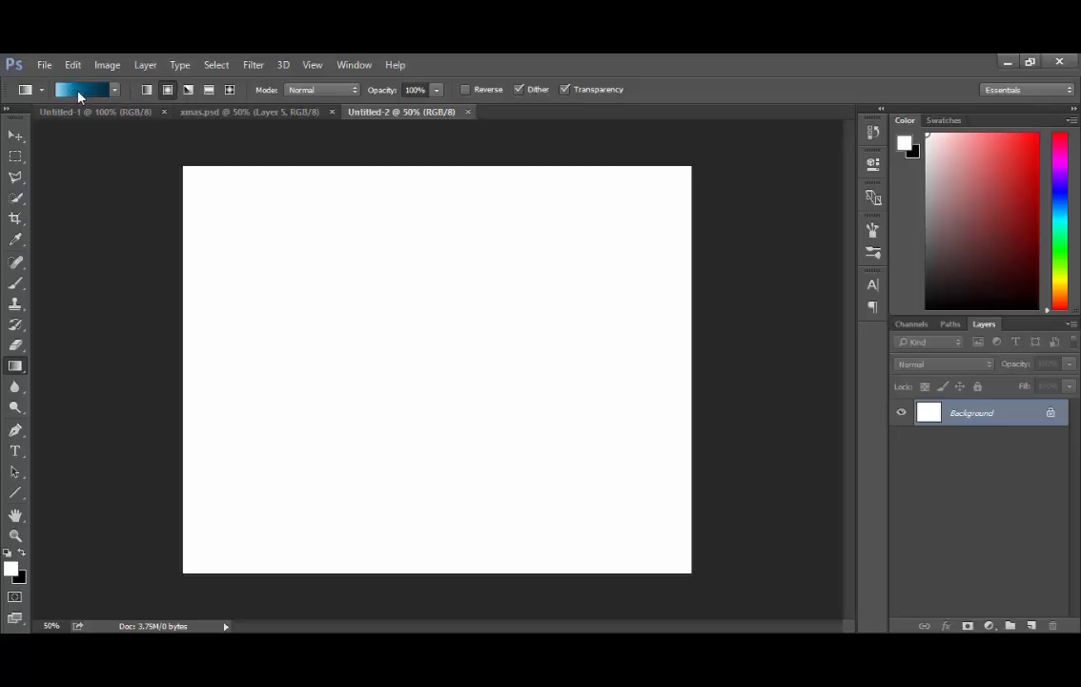
left_click(79, 92)
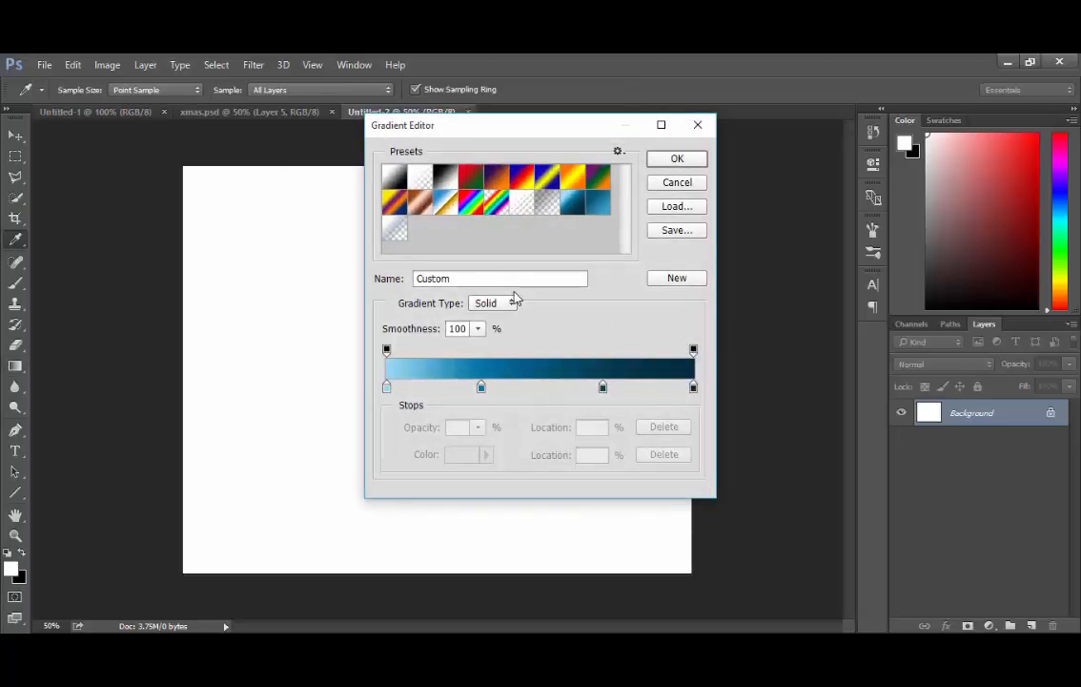
left_click_drag(550, 133, 496, 147)
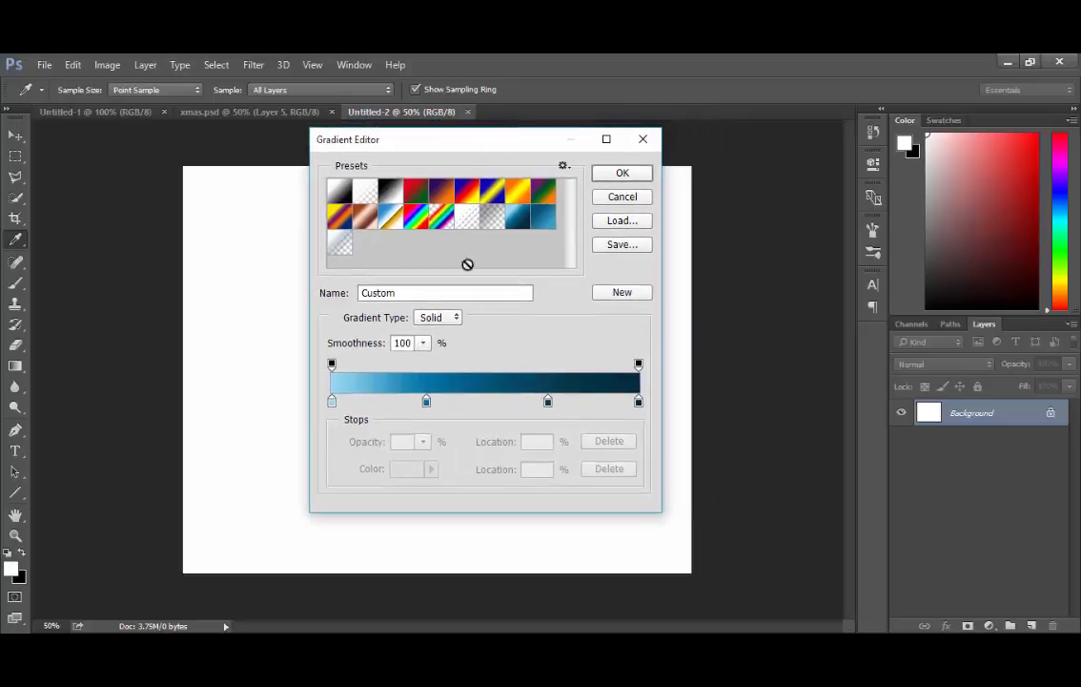
Examine the hex colour of the gradient's light blue stop at location 0%
left_click(332, 403)
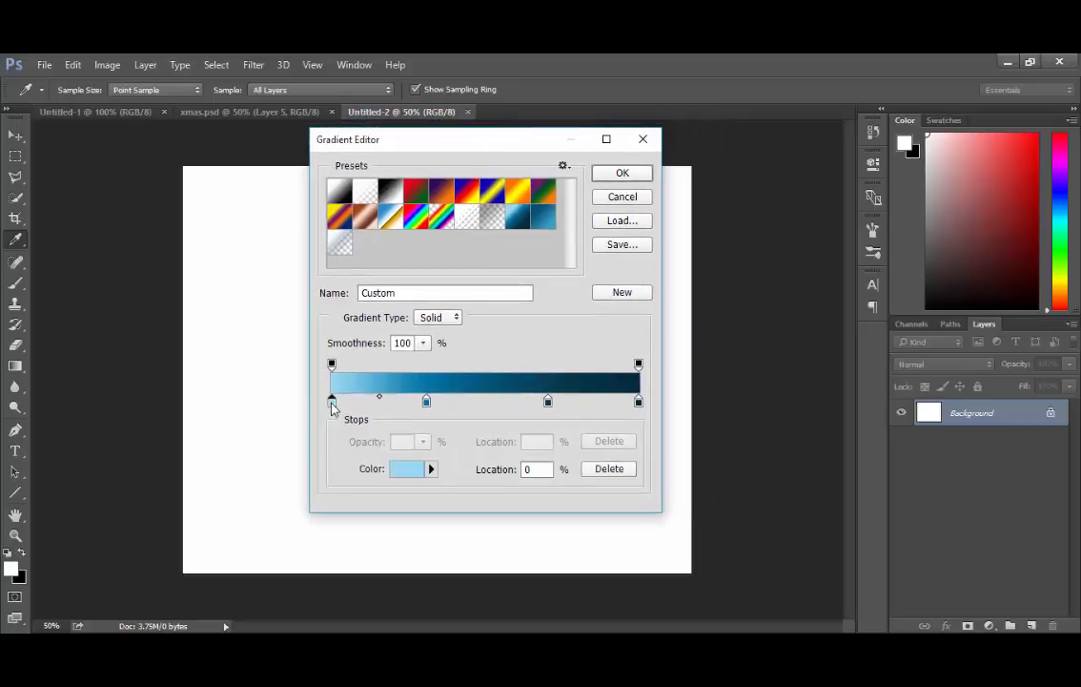
left_click(404, 469)
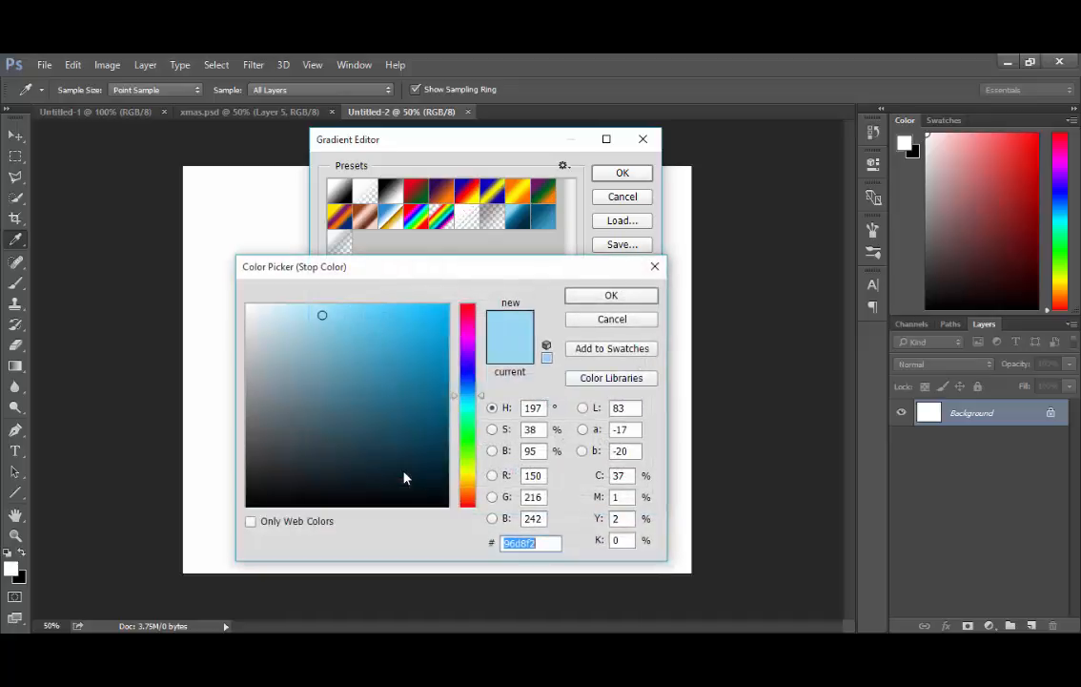
left_click(545, 542)
left_click_drag(539, 543, 488, 545)
left_click(610, 320)
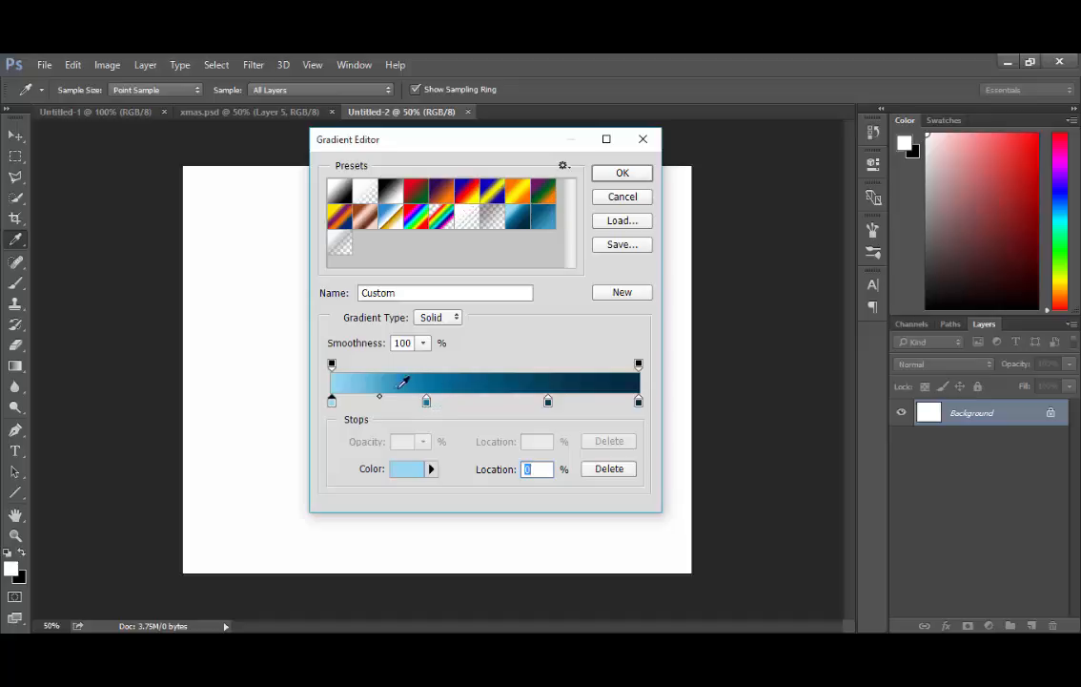
double_click(459, 404)
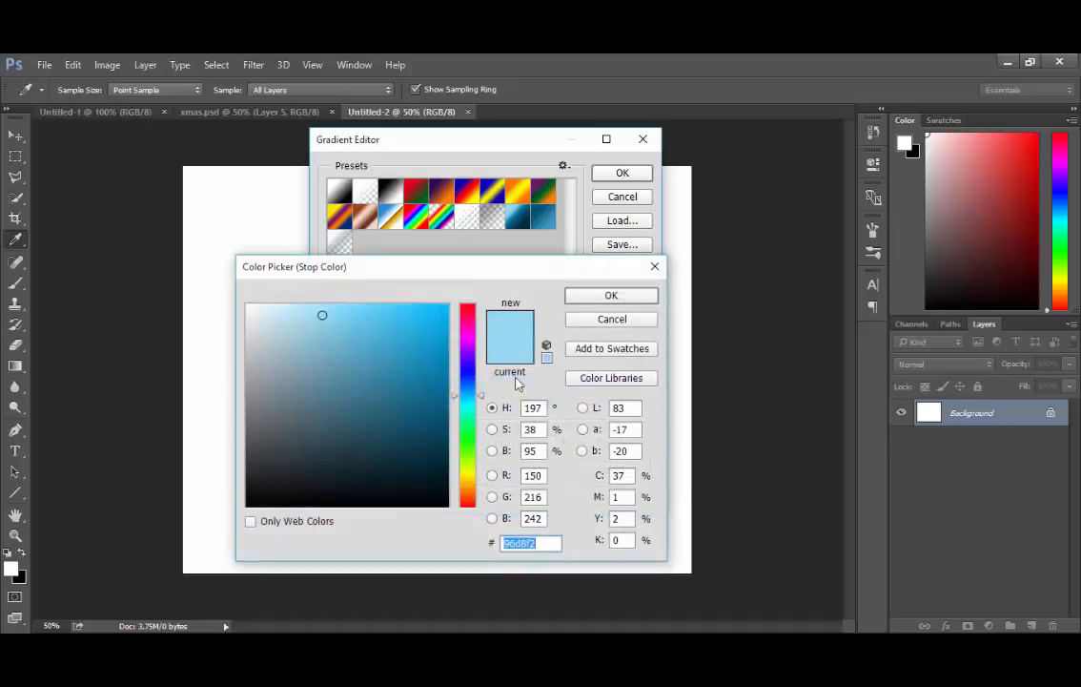
left_click(608, 321)
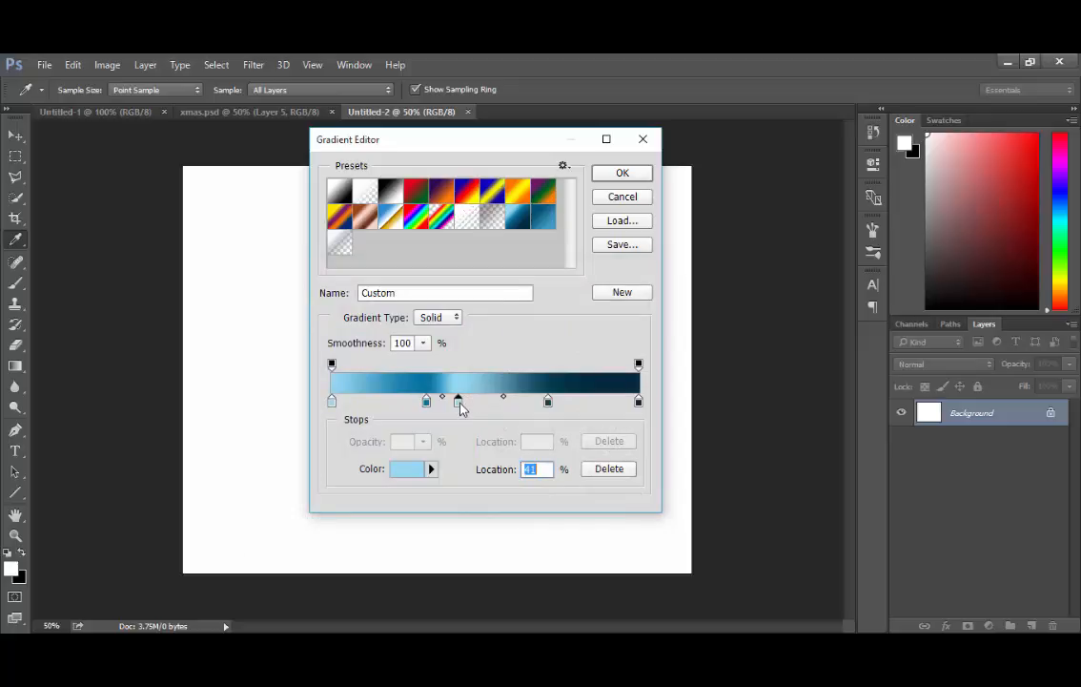
left_click_drag(458, 402, 459, 430)
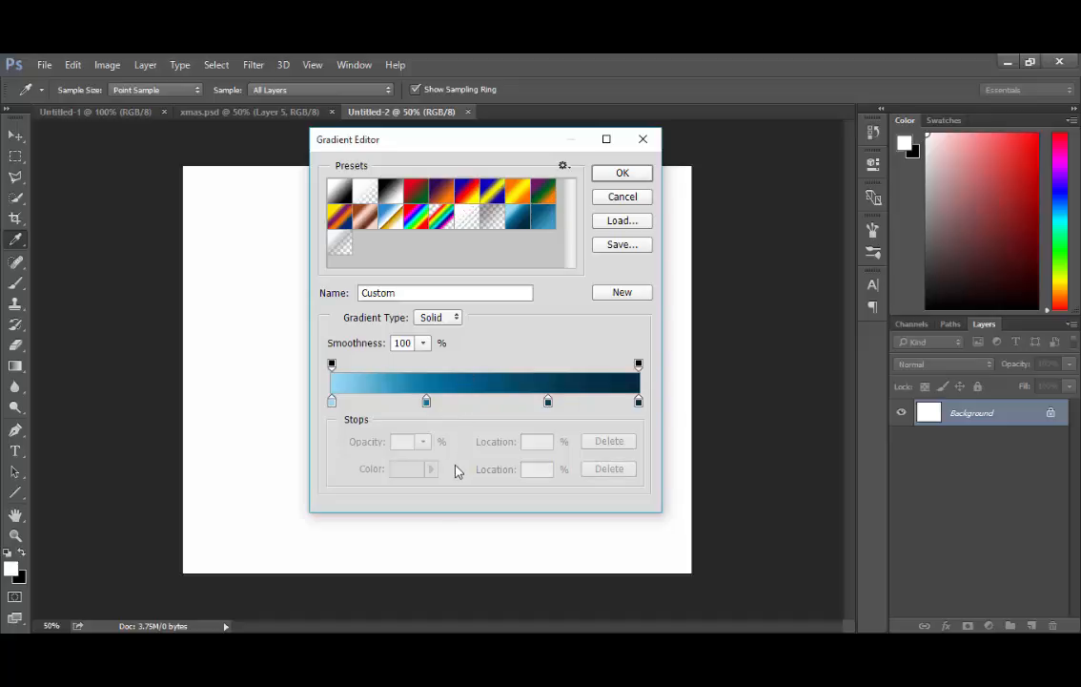
Examine the hex colours of the gradient's stops at 31%, 70% and 100%
left_click(427, 402)
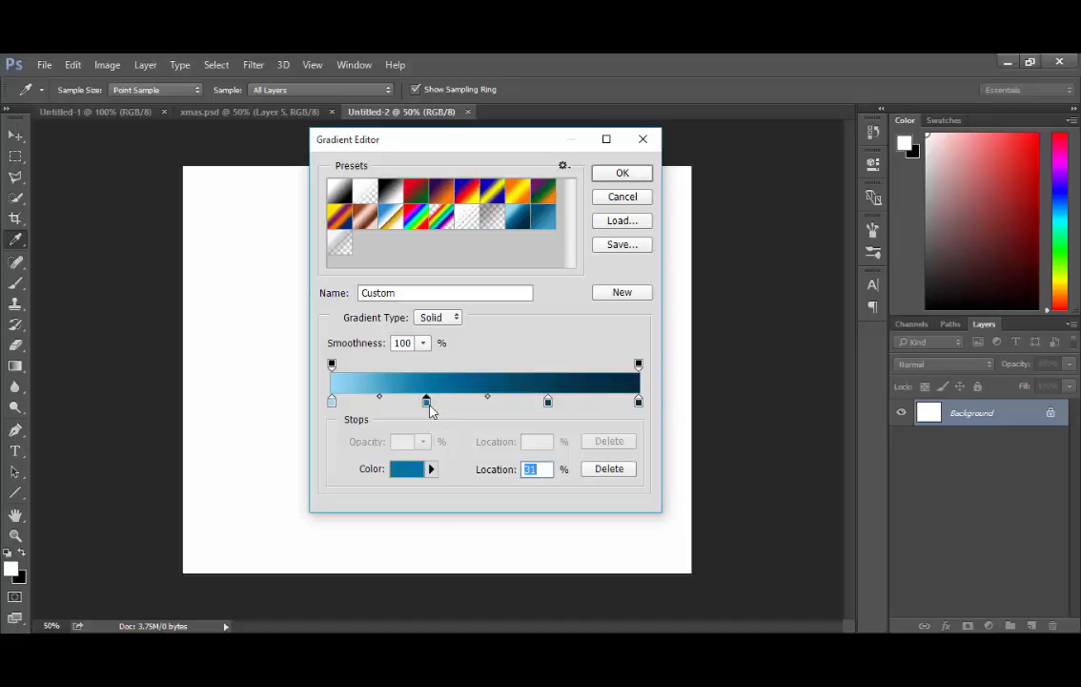
left_click(404, 475)
left_click(548, 543)
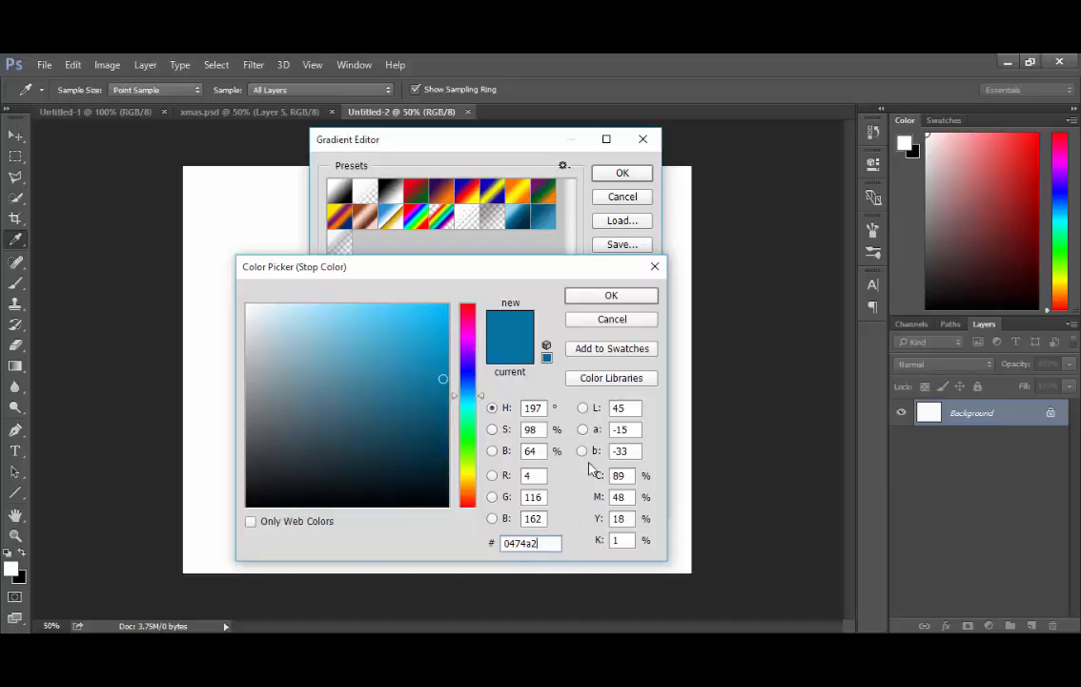
key("ctrl+a")
left_click(604, 325)
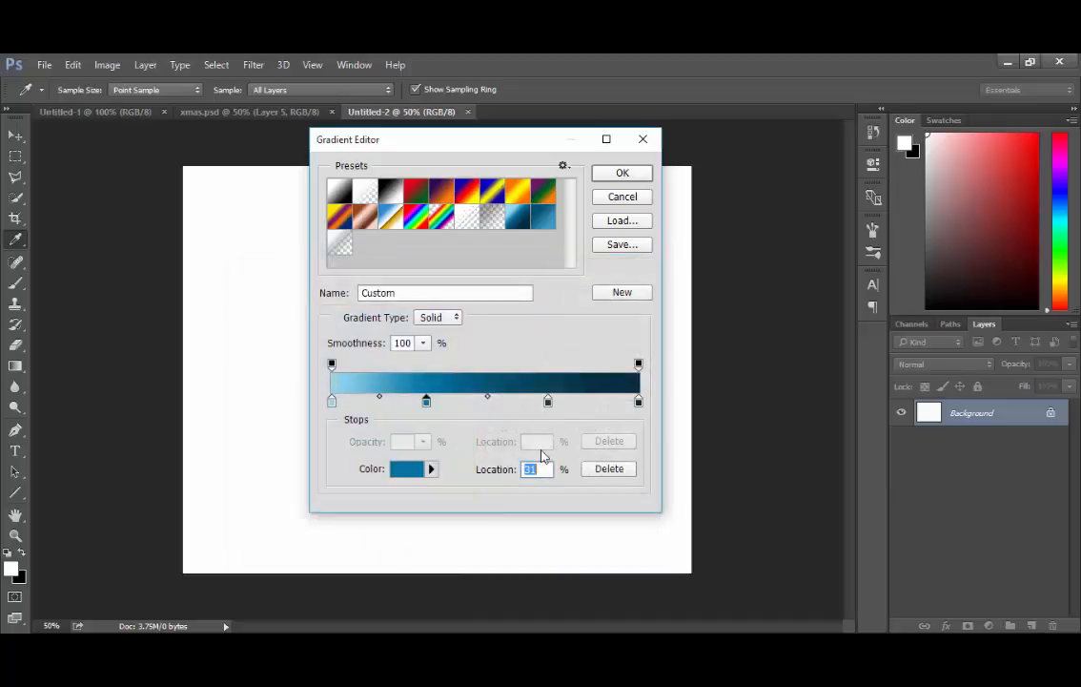
left_click(548, 402)
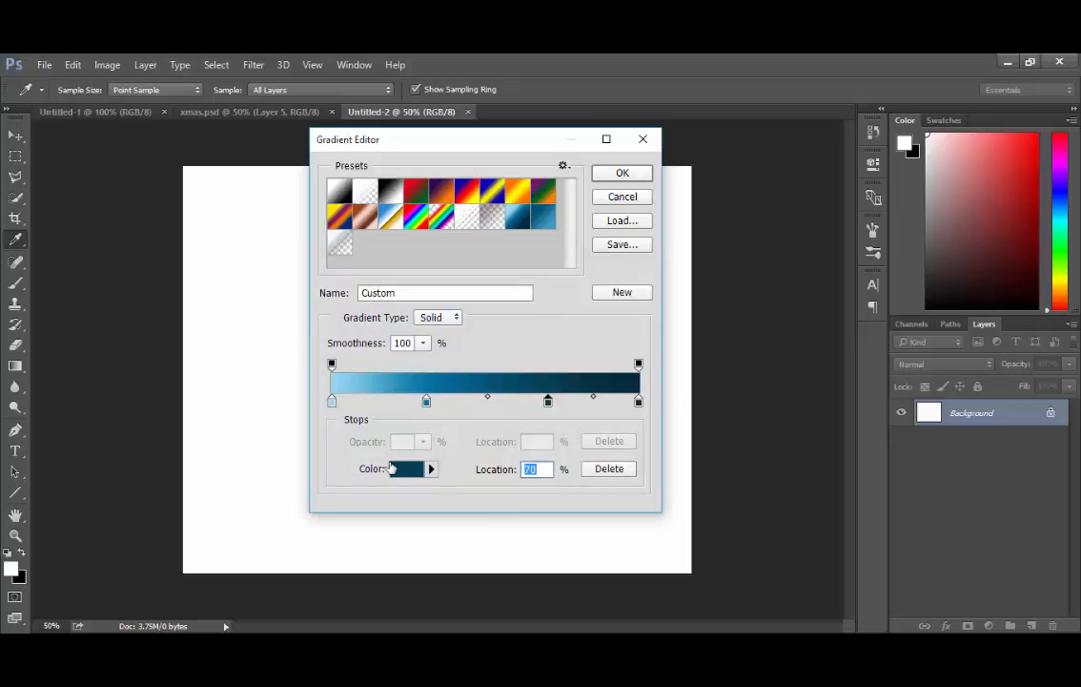
left_click(403, 468)
left_click(551, 543)
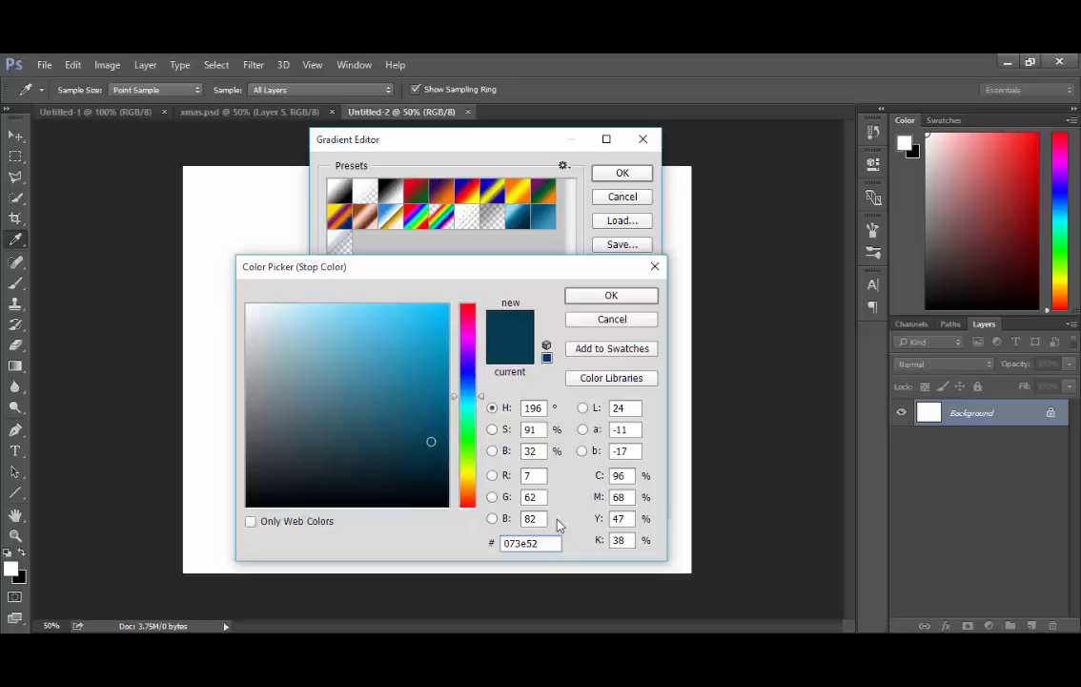
left_click(604, 323)
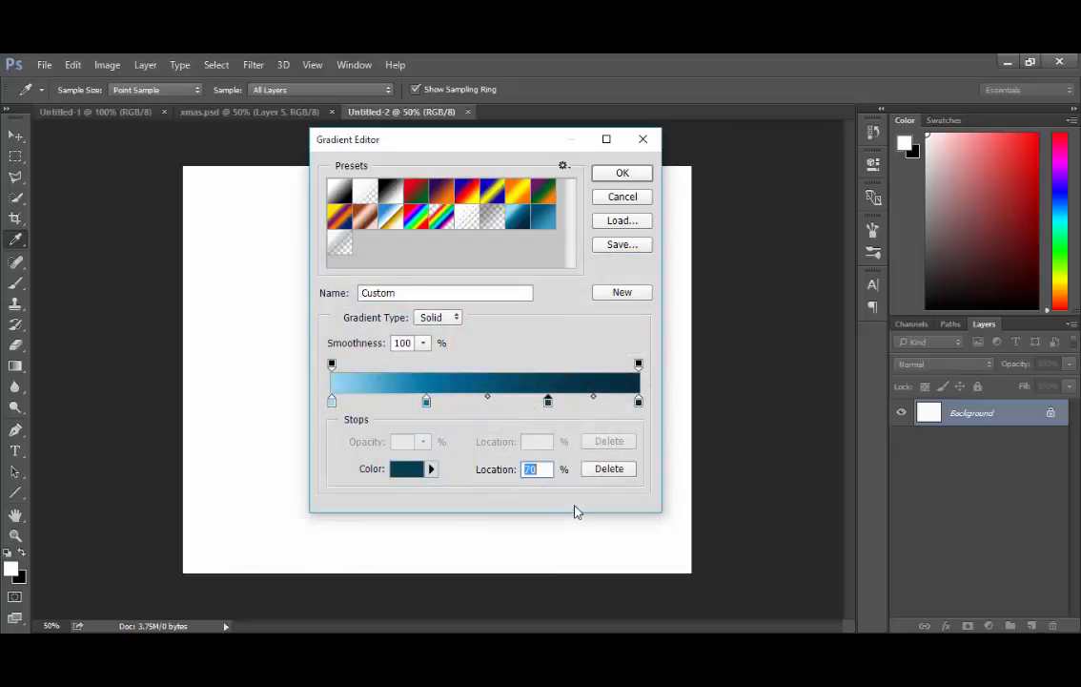
left_click(638, 403)
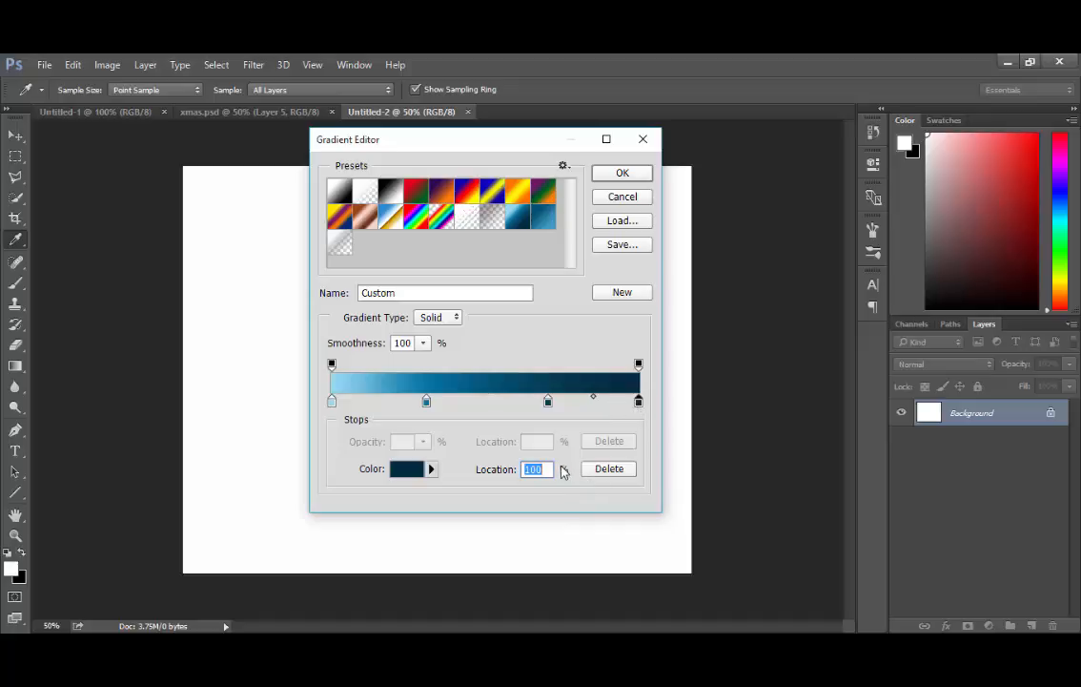
left_click(420, 469)
left_click(552, 539)
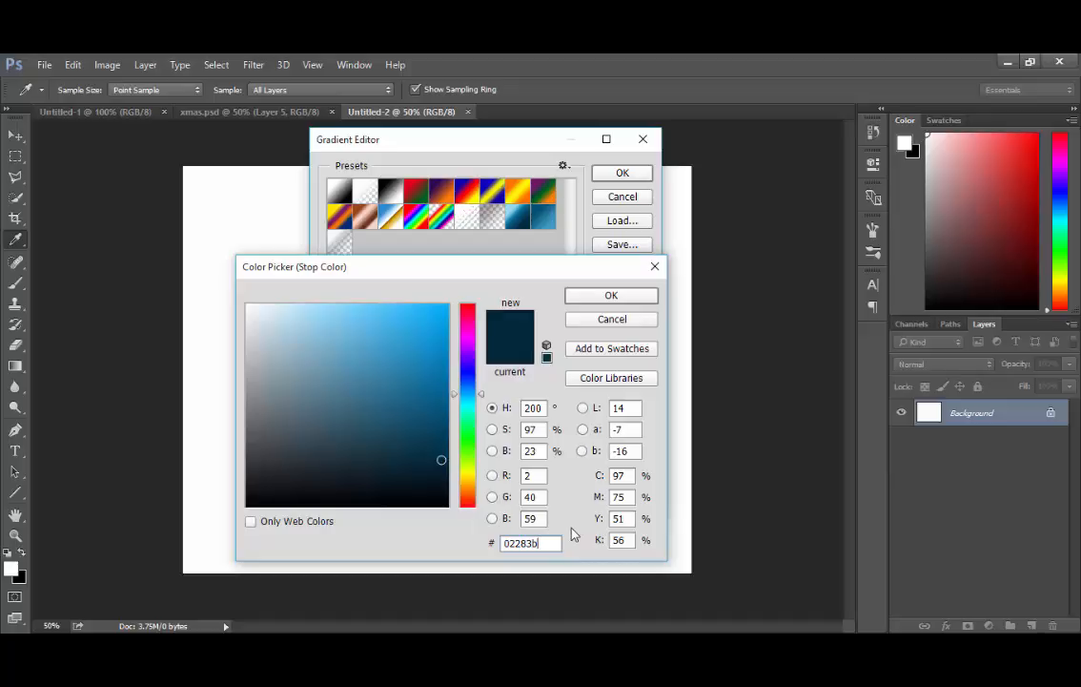
left_click(615, 321)
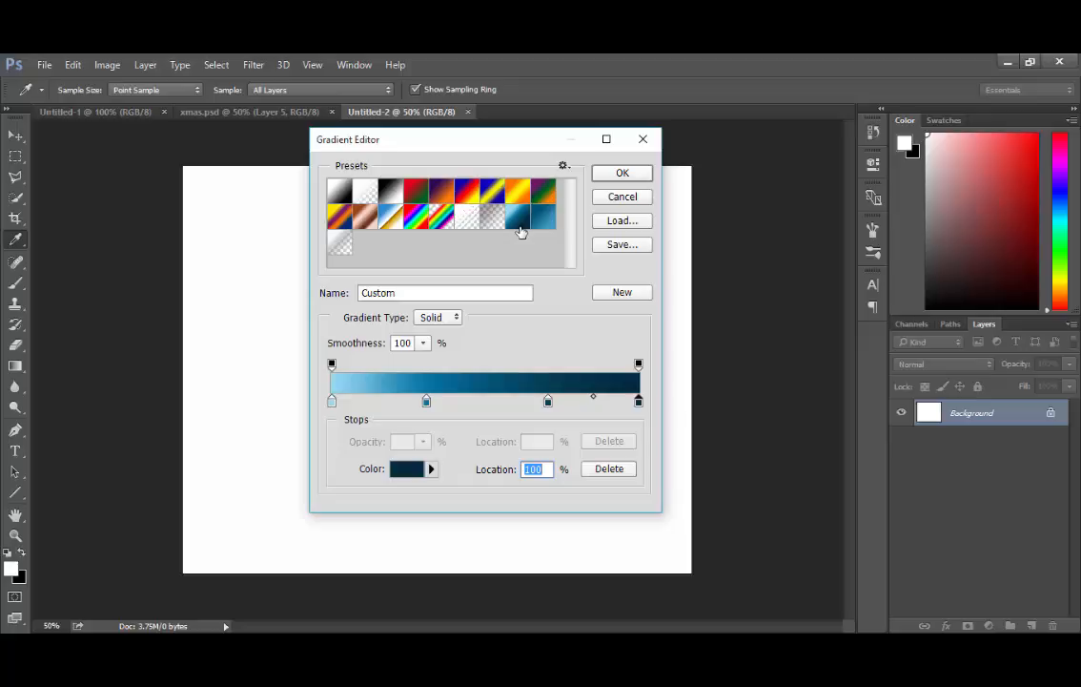
Accept the blue gradient and fill the background with it radially, from the upper-left area of the canvas to near its lower-right corner
left_click(608, 174)
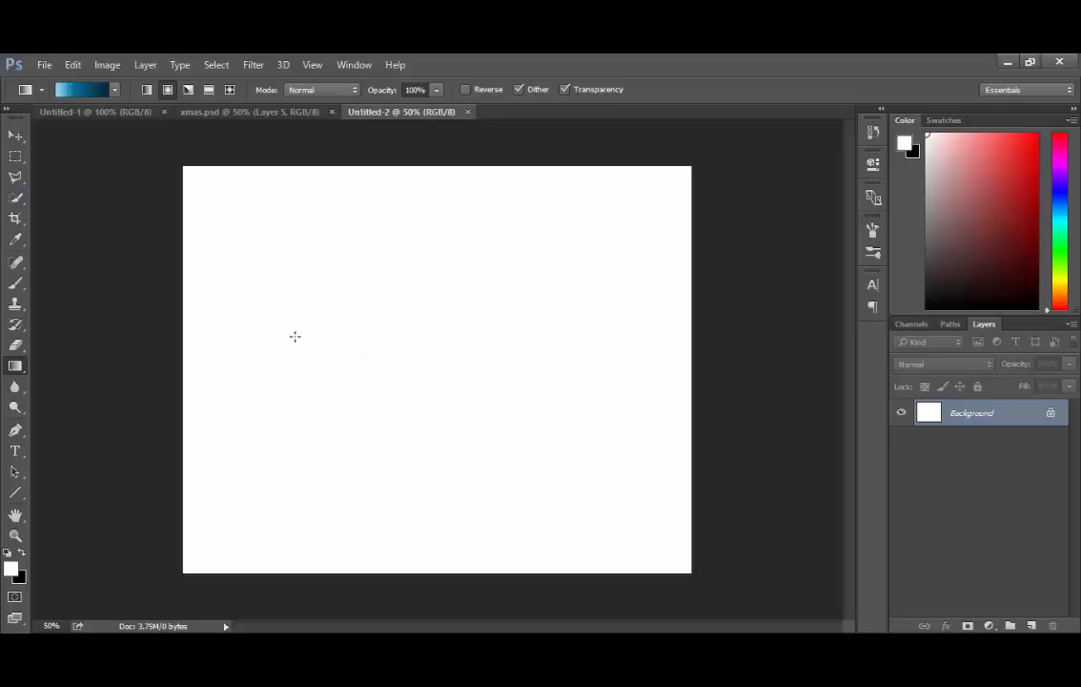
left_click(168, 92)
left_click_drag(352, 293, 690, 535)
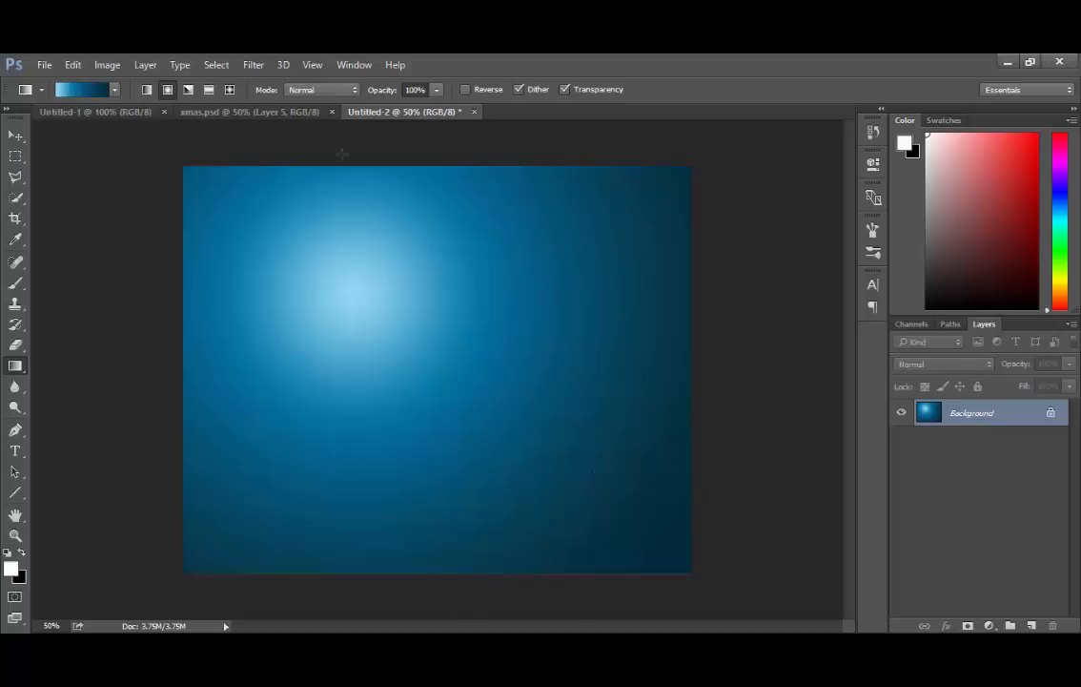
Check the finished xmas.psd for reference, then return to Untitled-2 and set the Pen tool to Shape mode
left_click(251, 113)
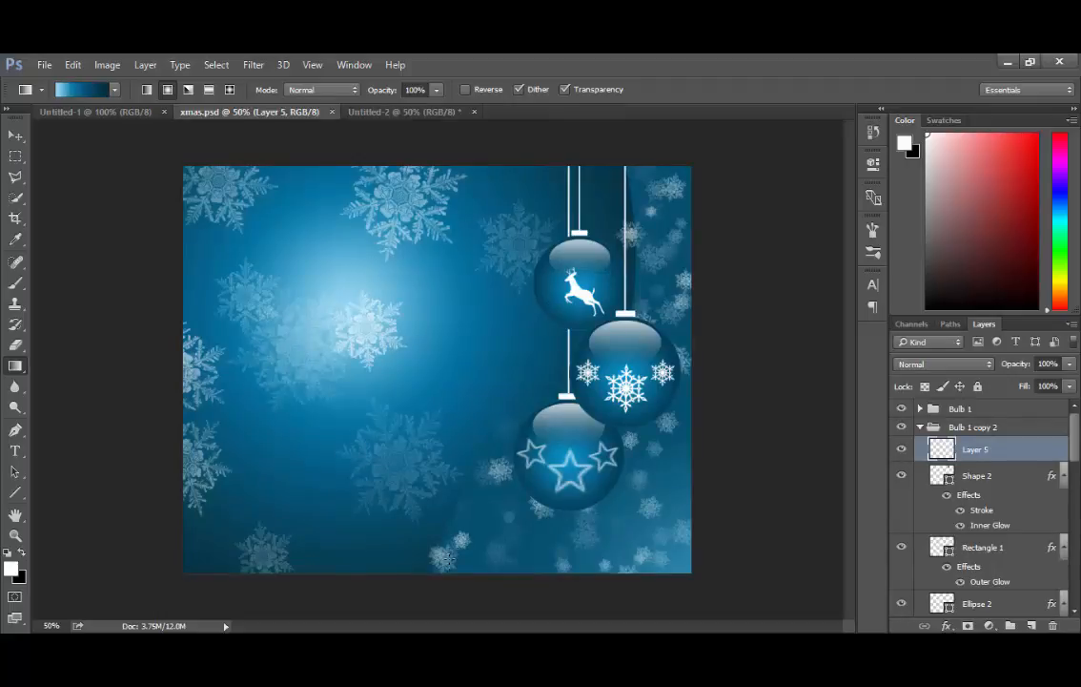
left_click(381, 118)
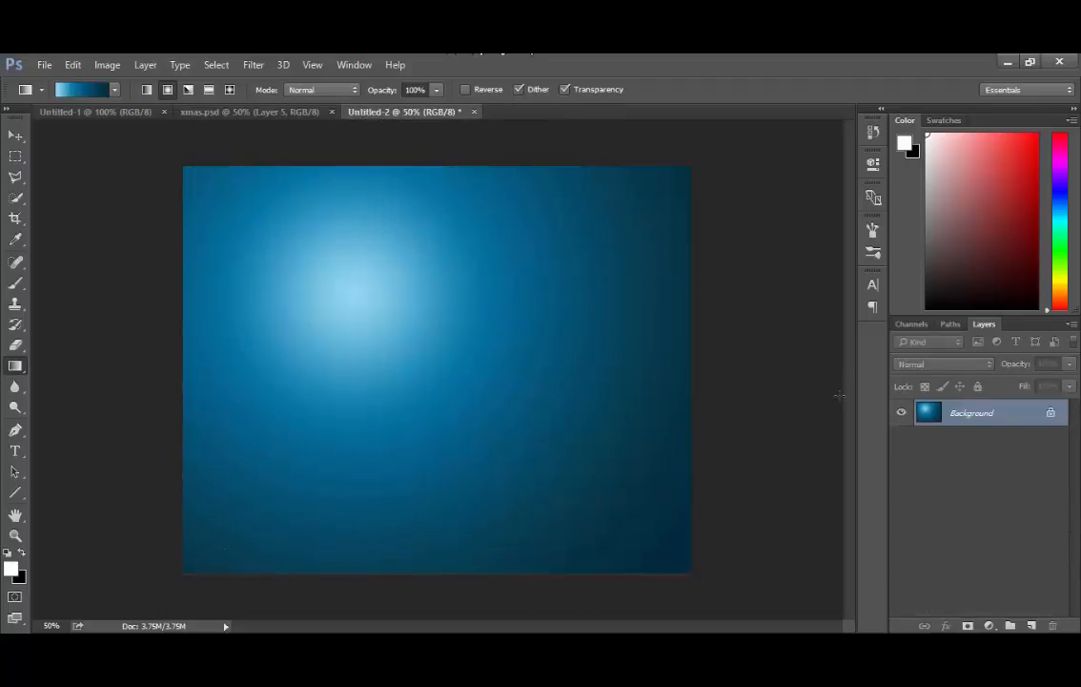
left_click(15, 430)
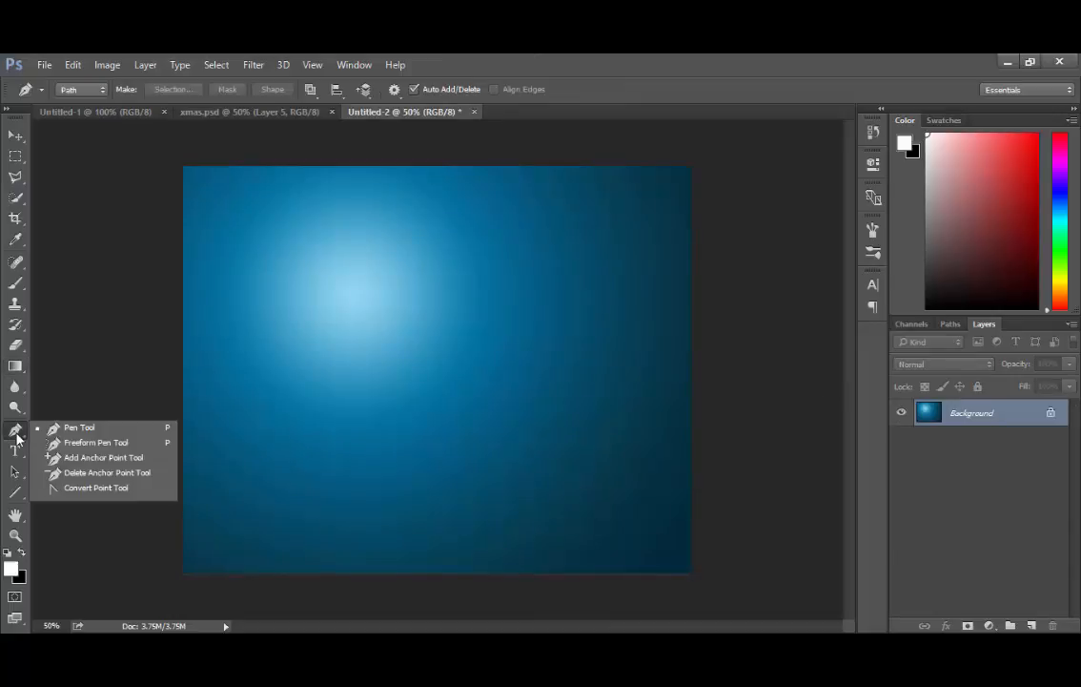
left_click(17, 436)
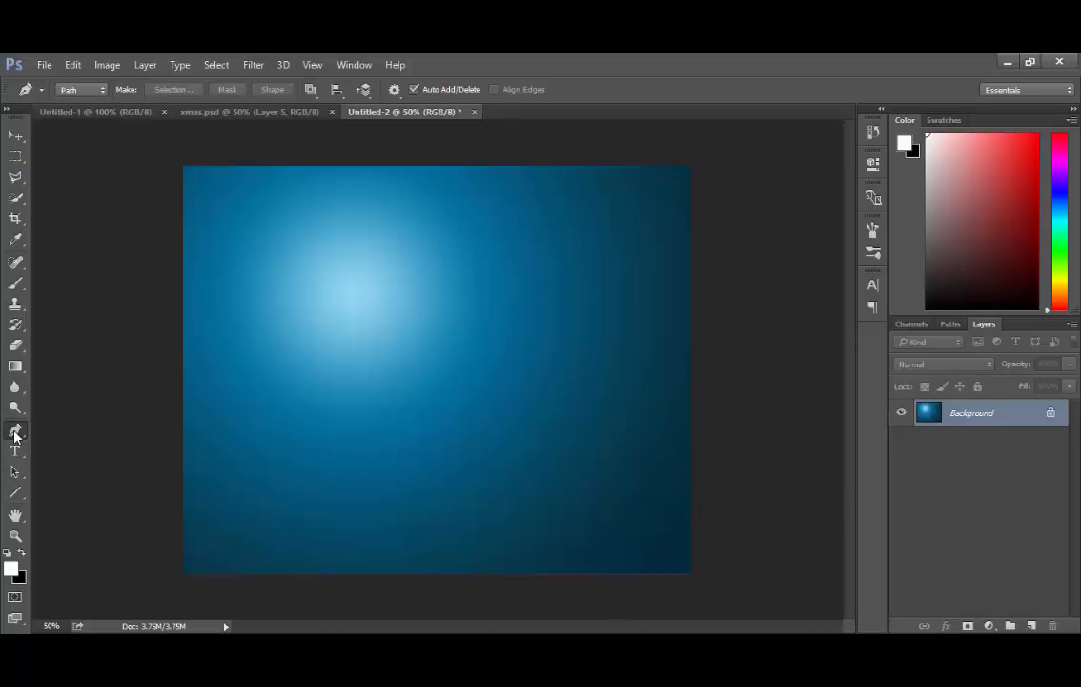
left_click(92, 90)
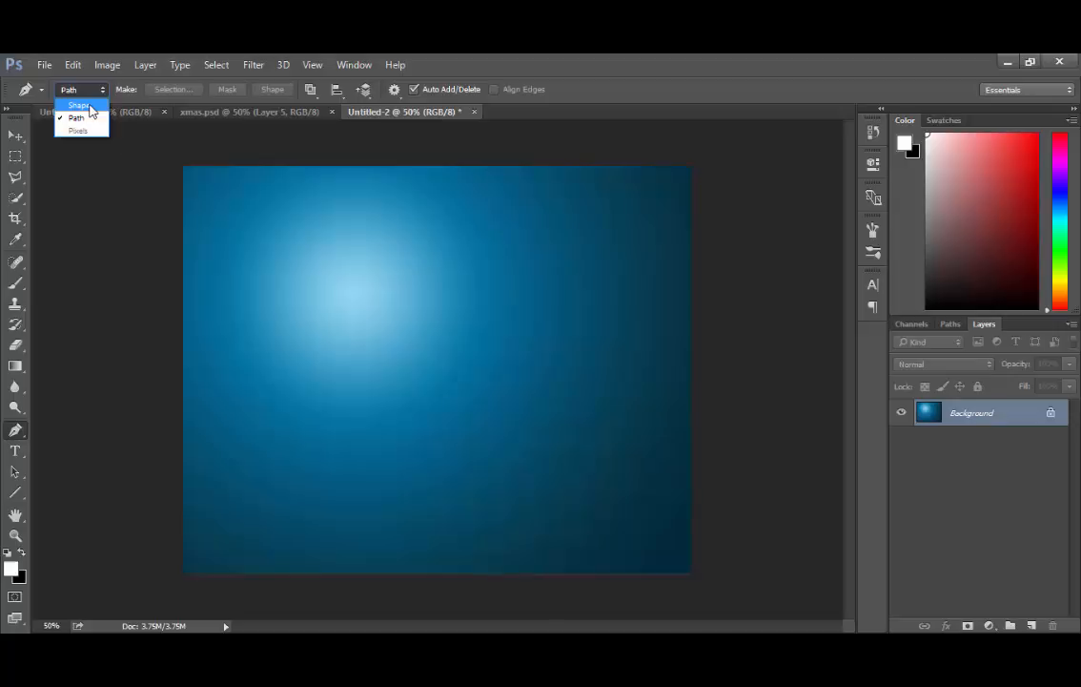
left_click(89, 106)
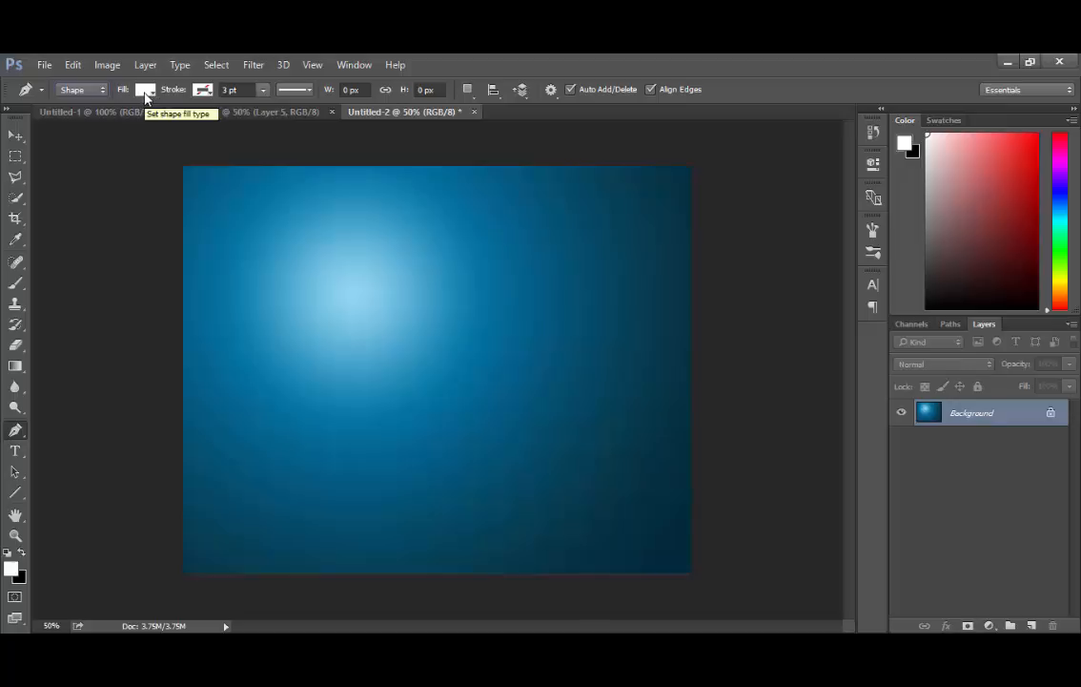
Draw a closed shape about 634 x 1234 px over the canvas's right part, with an S-curved left edge and corners outside the canvas
left_click(570, 129)
left_click(598, 349)
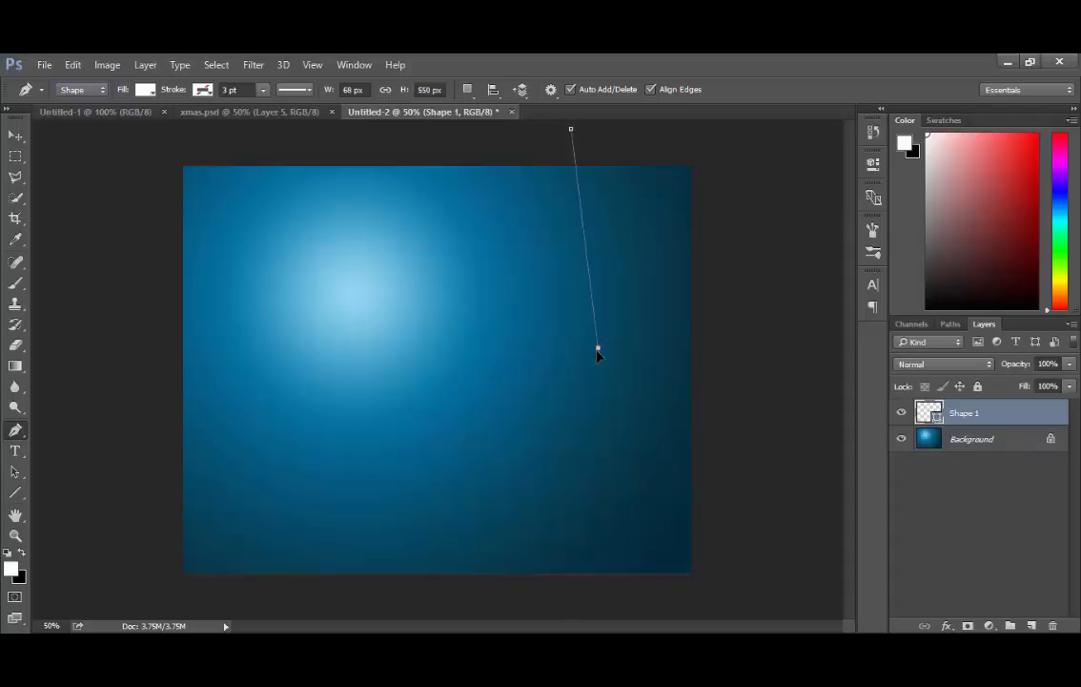
left_click_drag(598, 352, 568, 414)
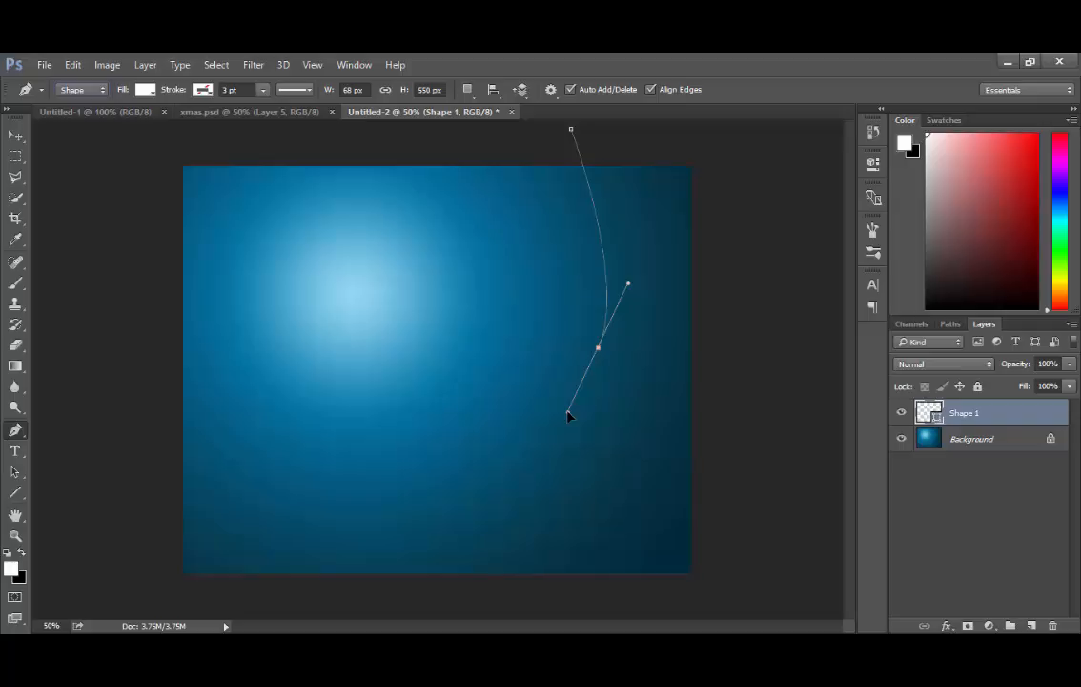
left_click_drag(567, 415, 569, 413)
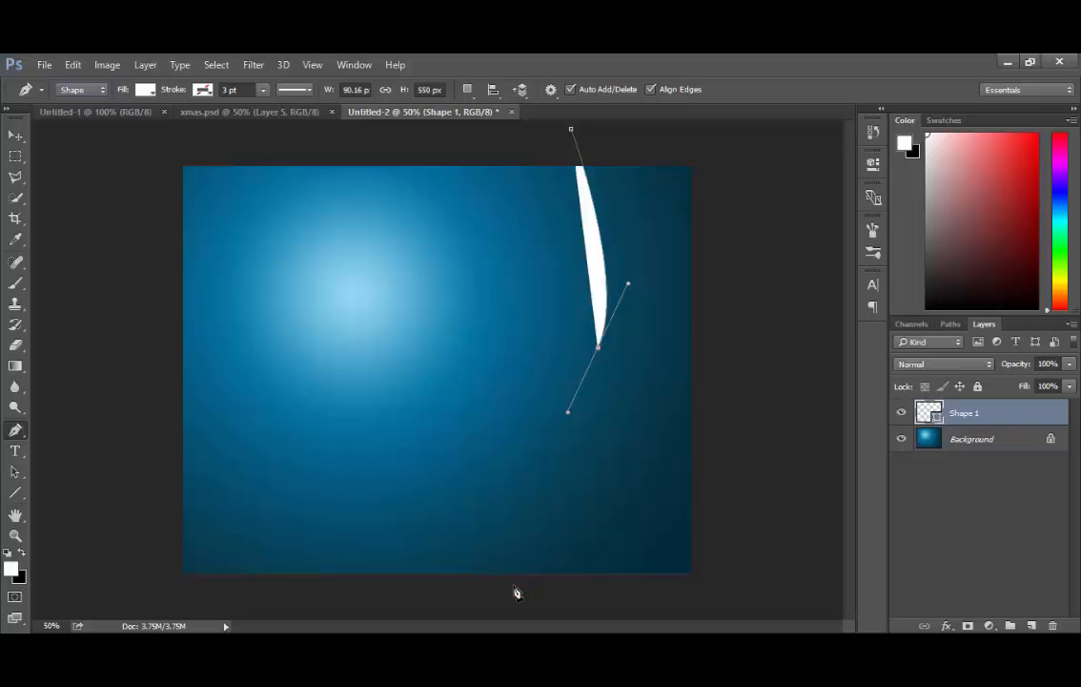
left_click_drag(506, 587, 536, 649)
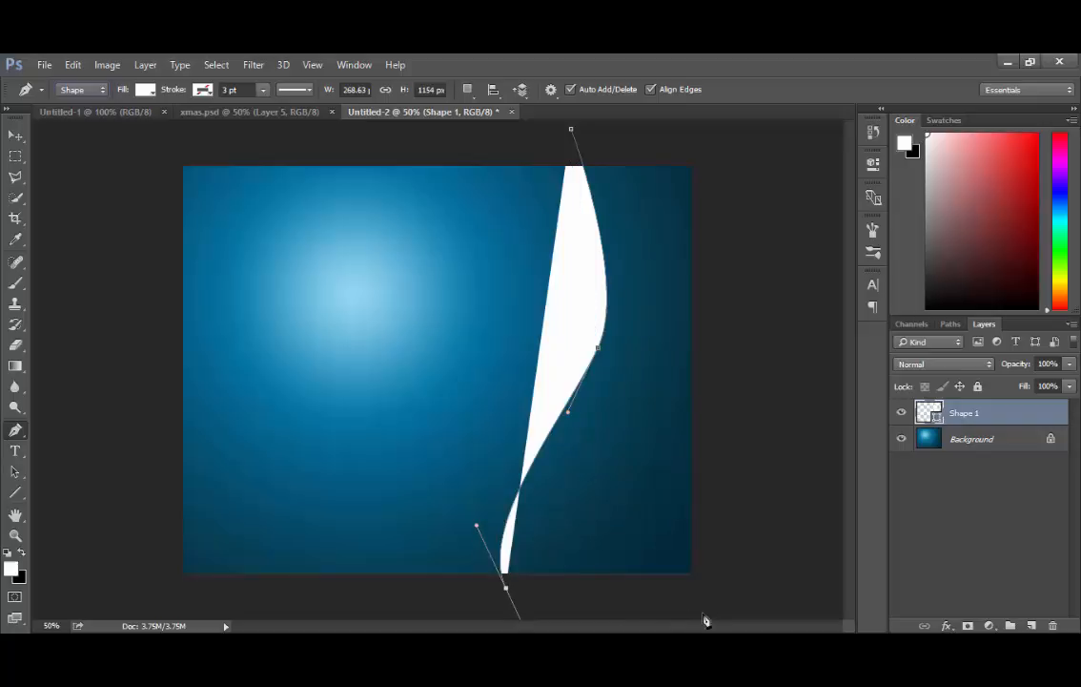
left_click(753, 606)
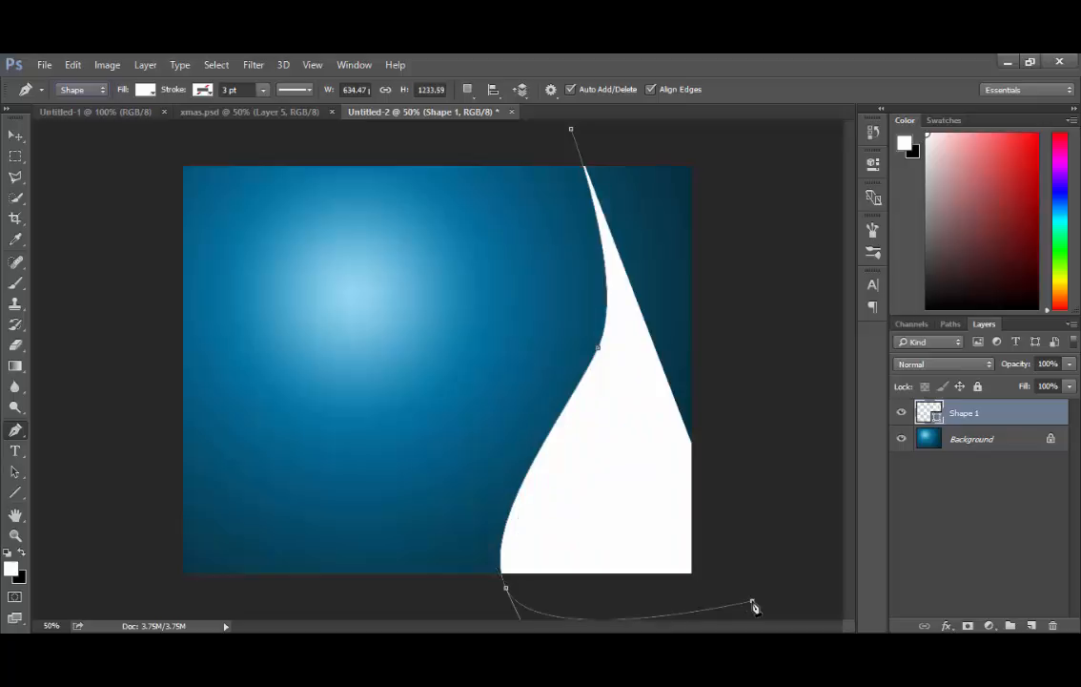
left_click(749, 137)
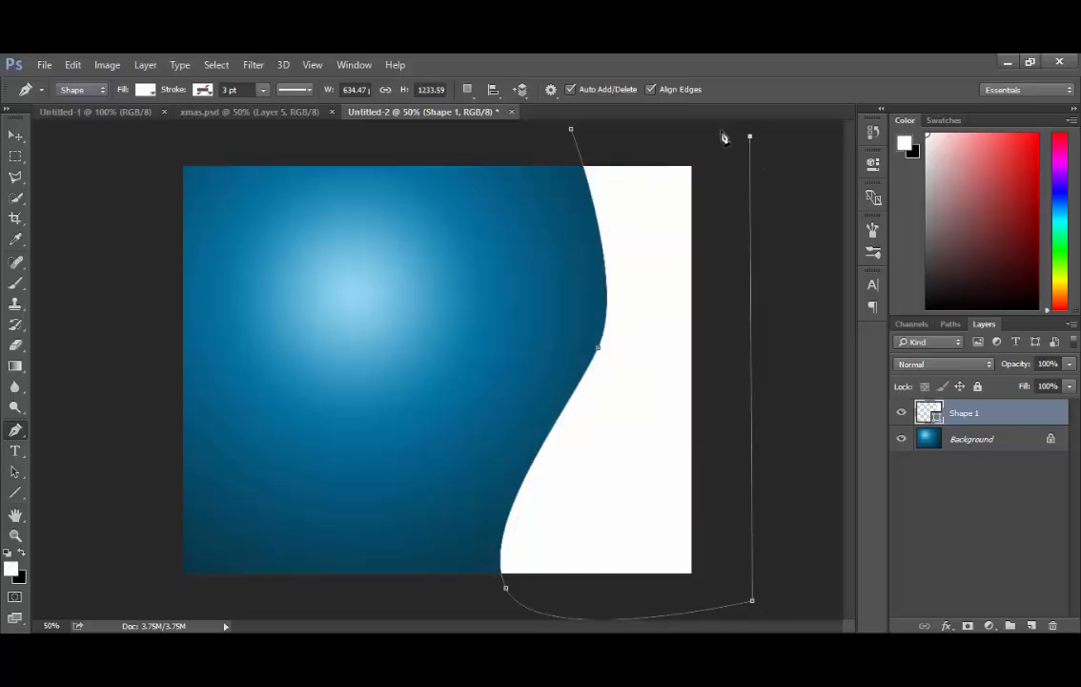
left_click(572, 131)
left_click(12, 477)
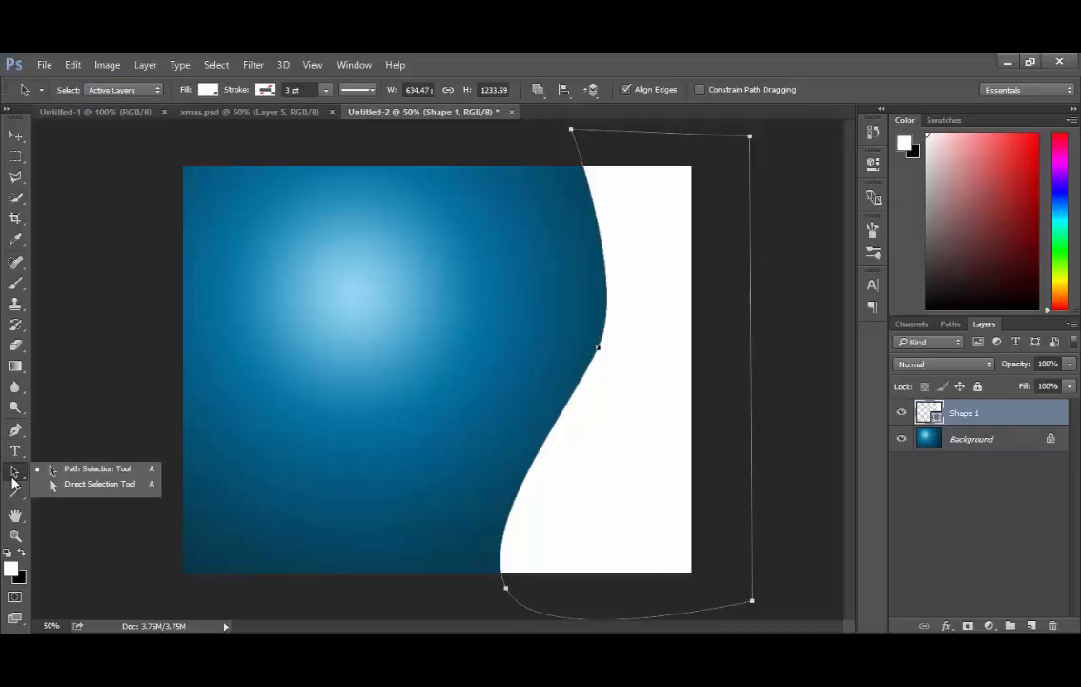
left_click(14, 480)
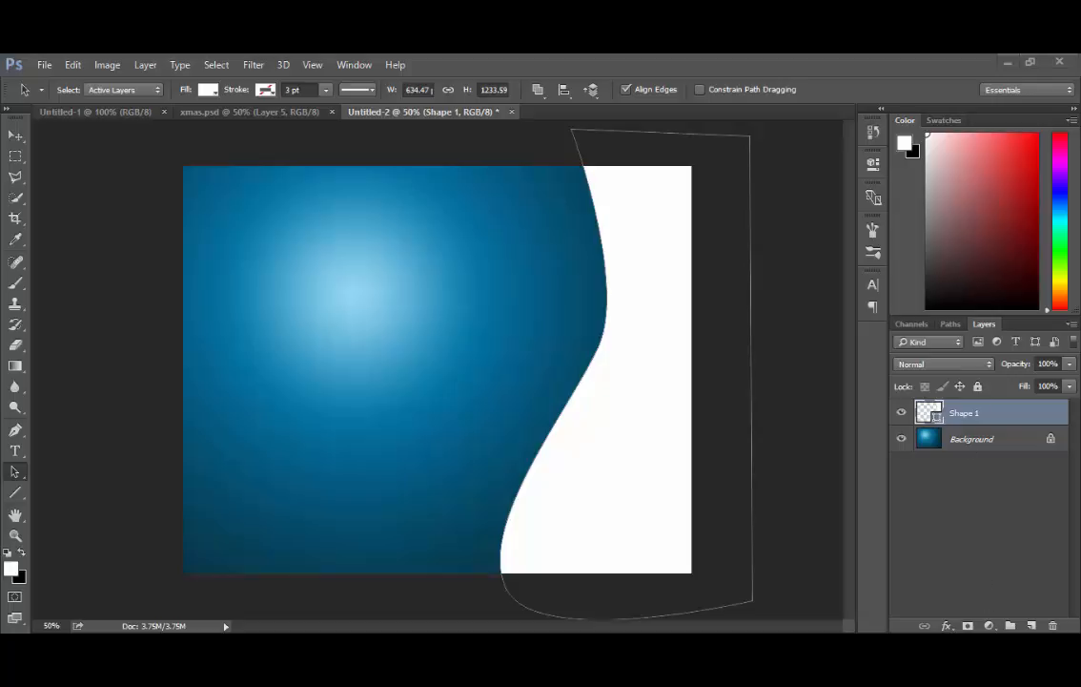
Add a Gradient Overlay to the Shape 1 layer and open its gradient for editing
left_click(949, 627)
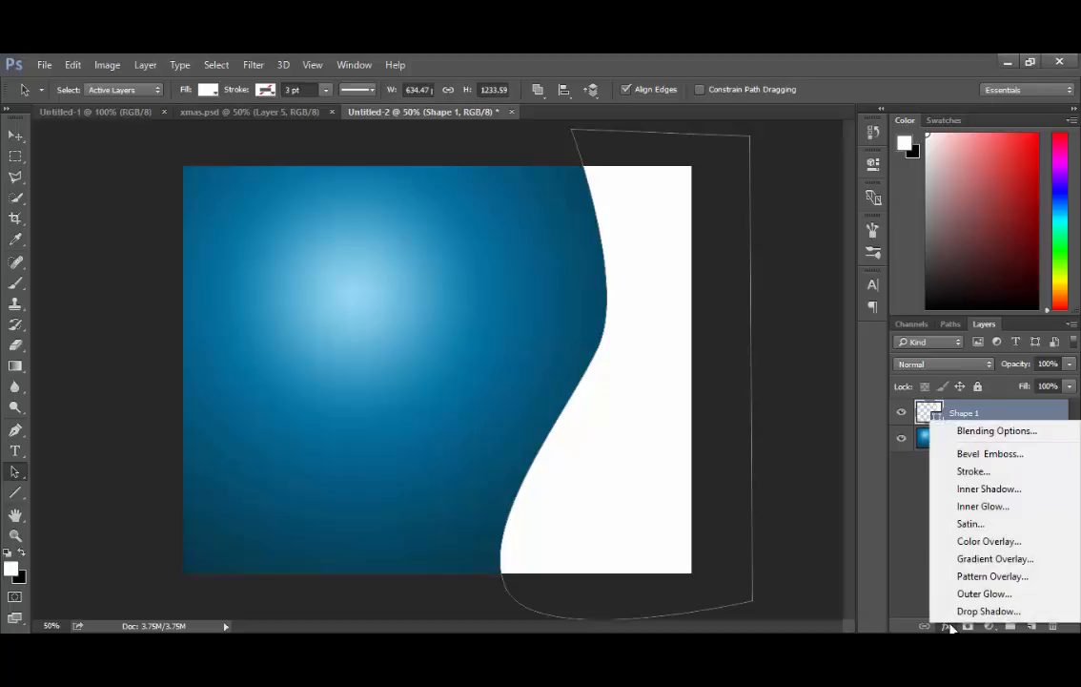
left_click(970, 563)
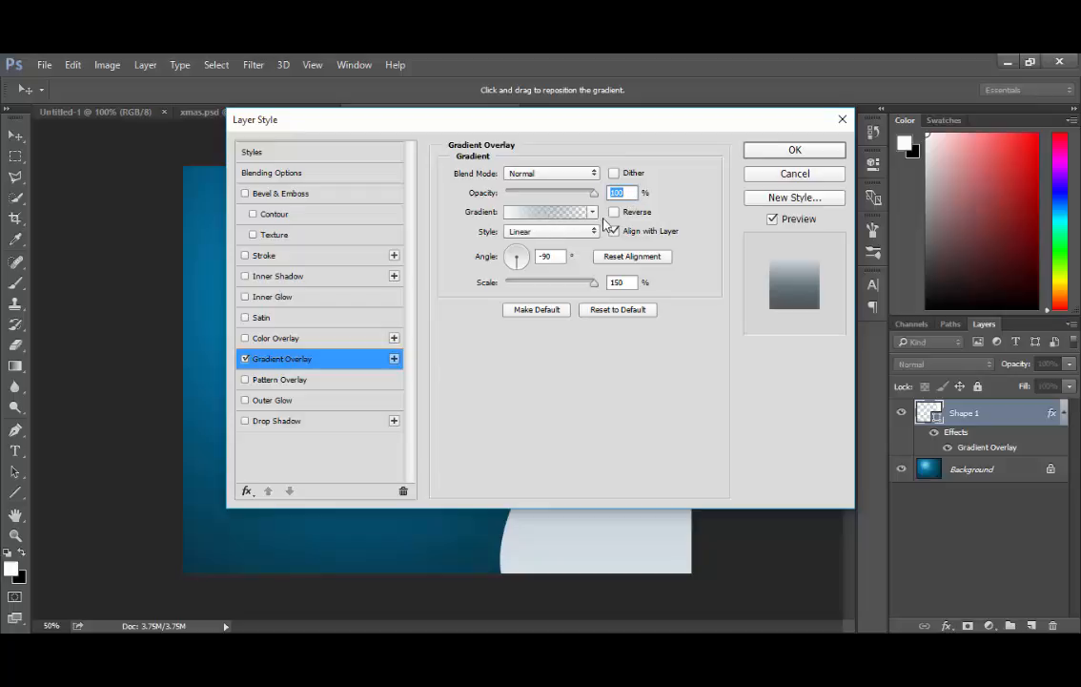
left_click(563, 219)
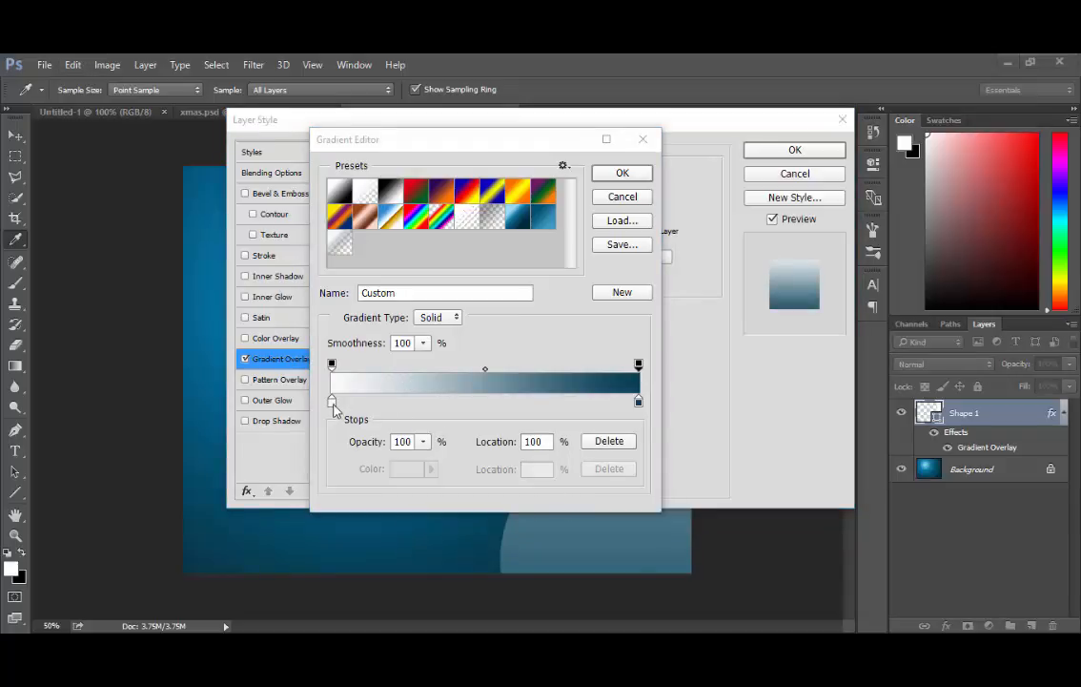
Set the colour of the overlay gradient's stop at location 0% to #044E6E
left_click(332, 402)
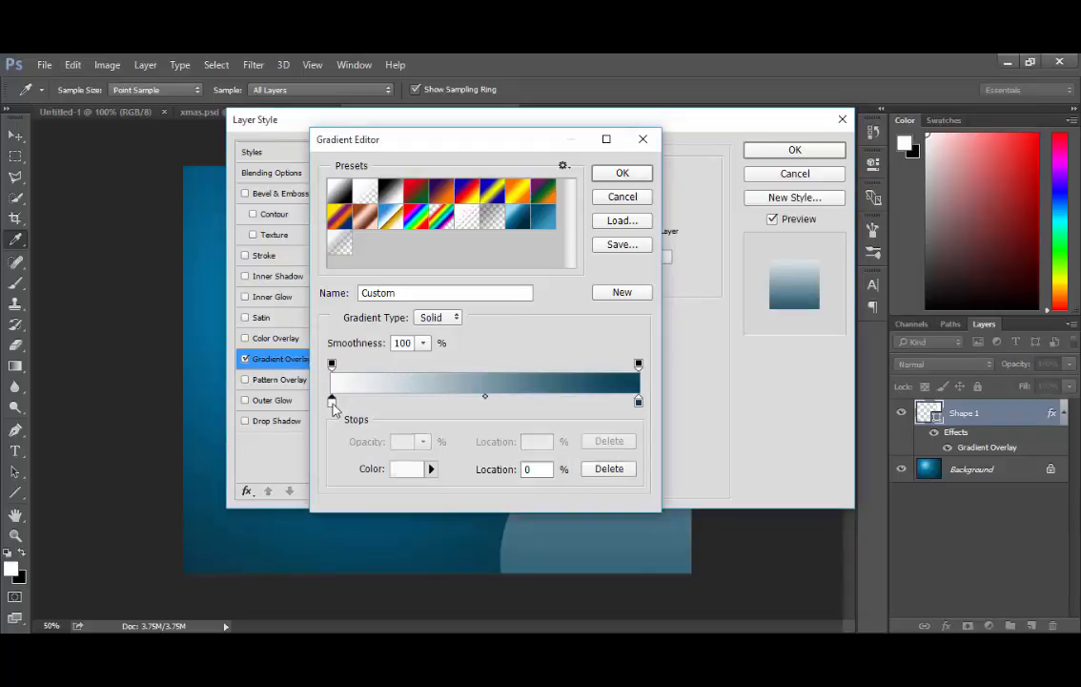
left_click(406, 470)
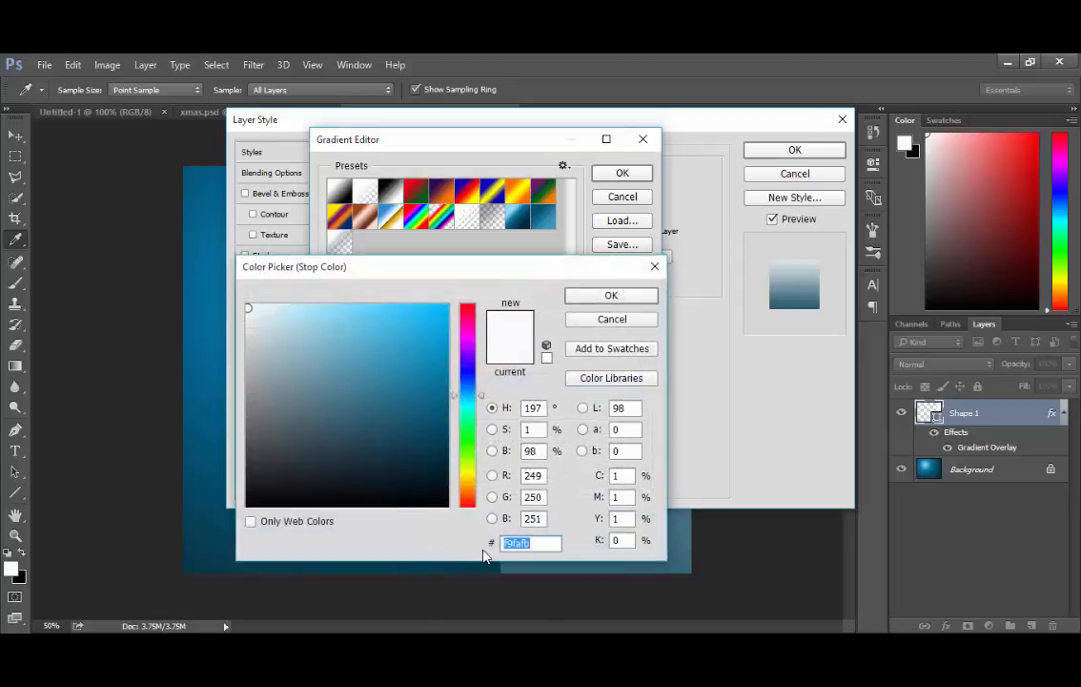
type("044")
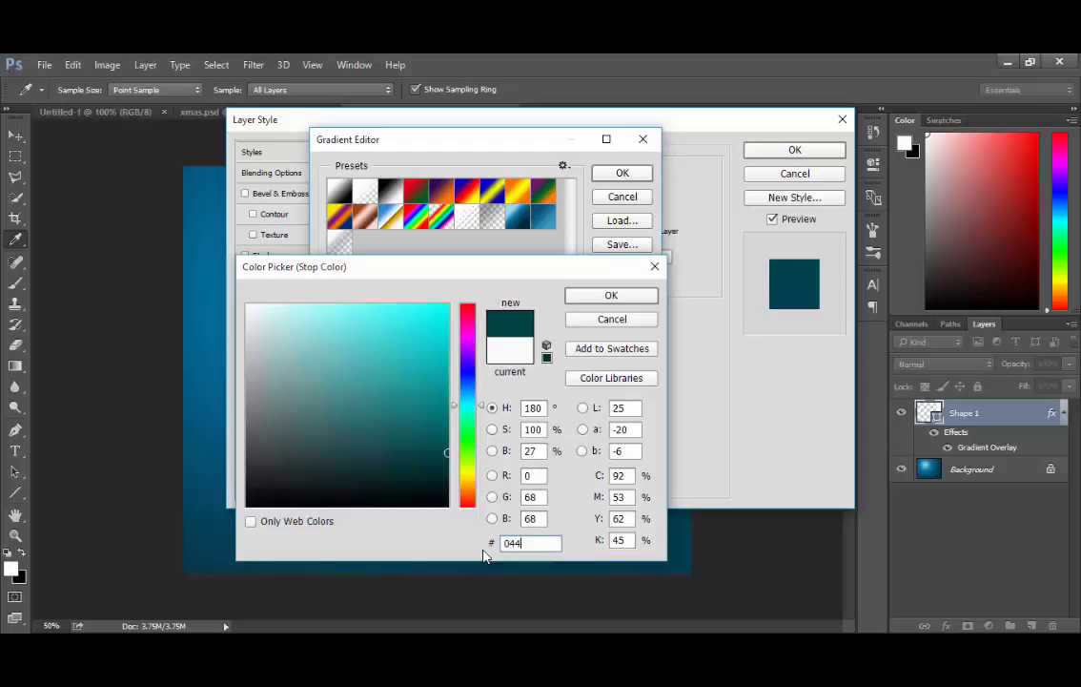
type("E")
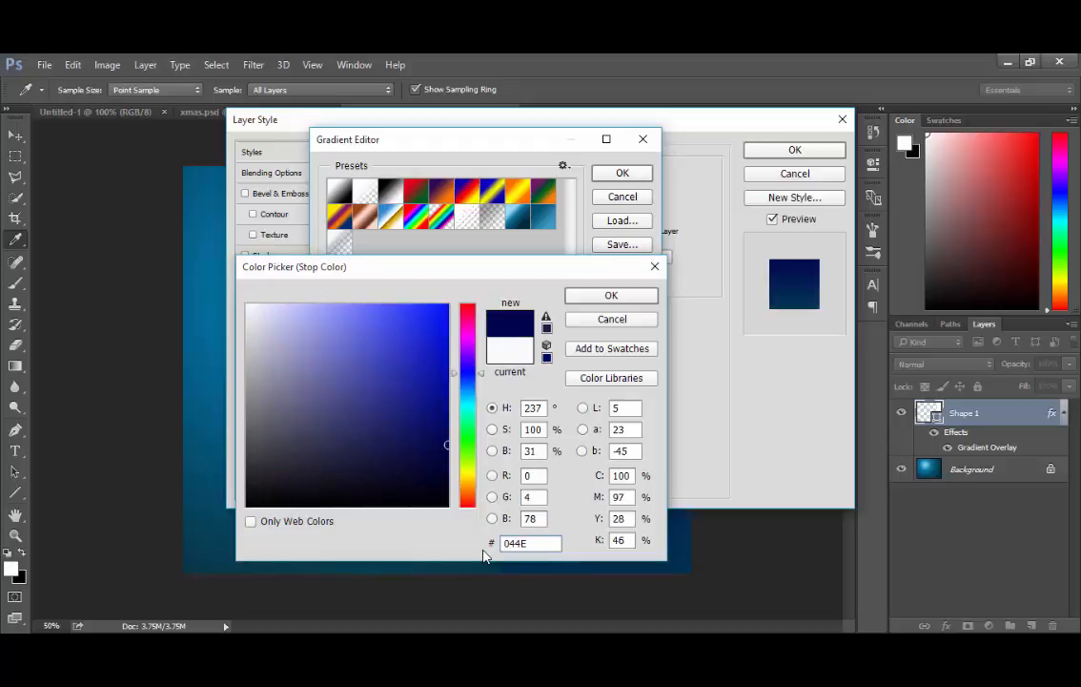
type("6E")
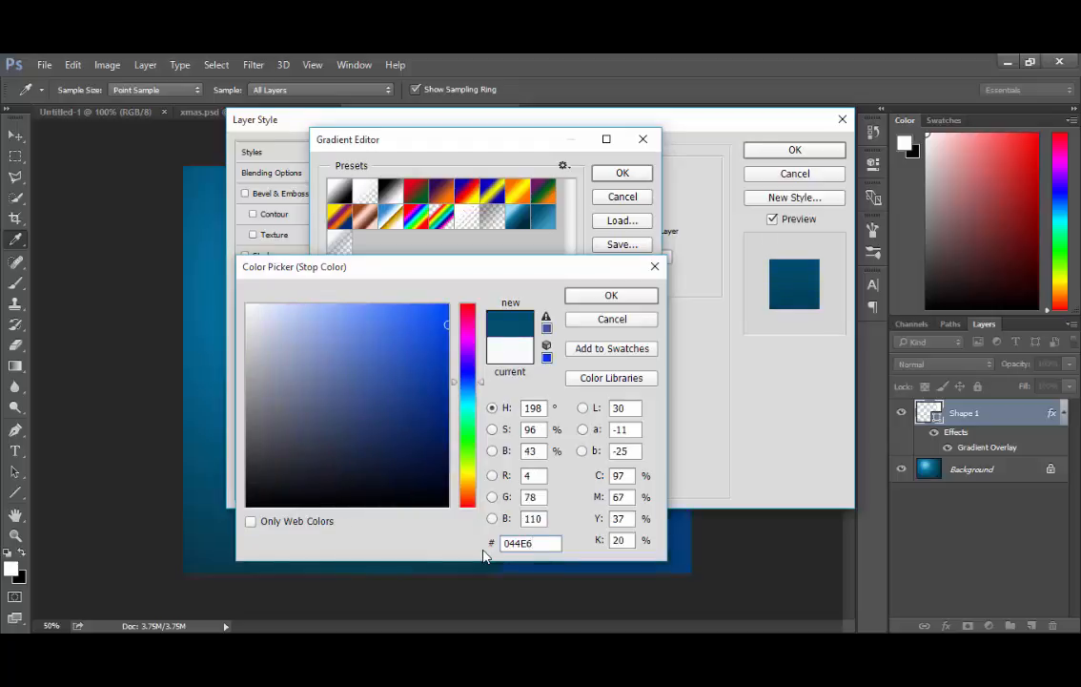
left_click(612, 295)
Set the gradient's stop at location 100% to #389BC3, and accept the gradient after storing it as a new preset
left_click(638, 401)
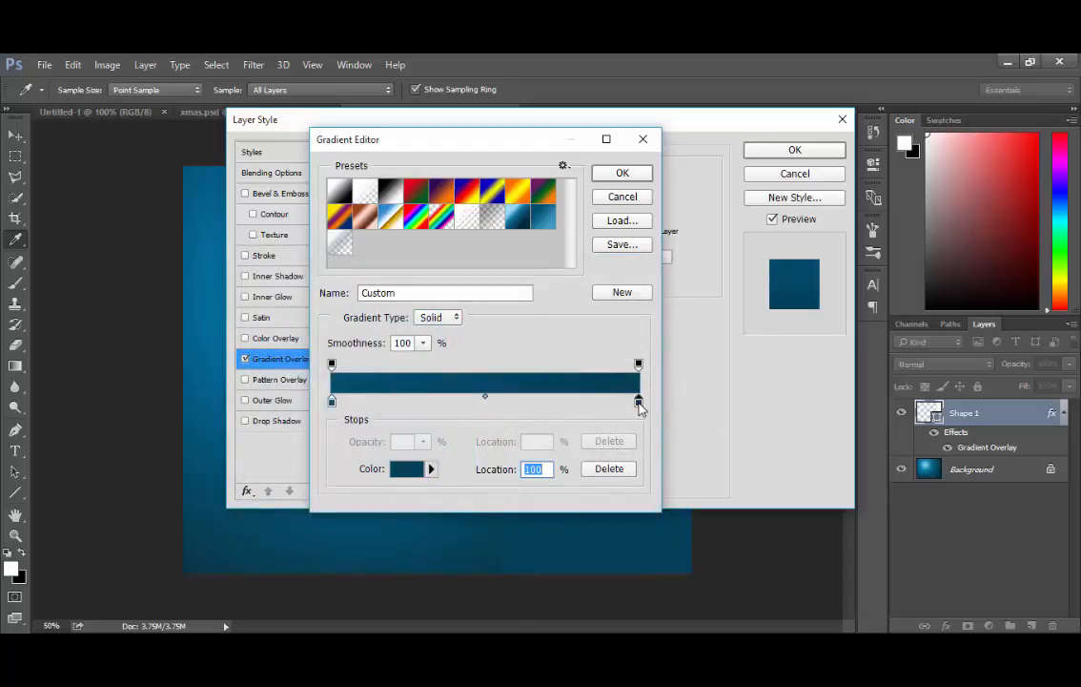
left_click(408, 468)
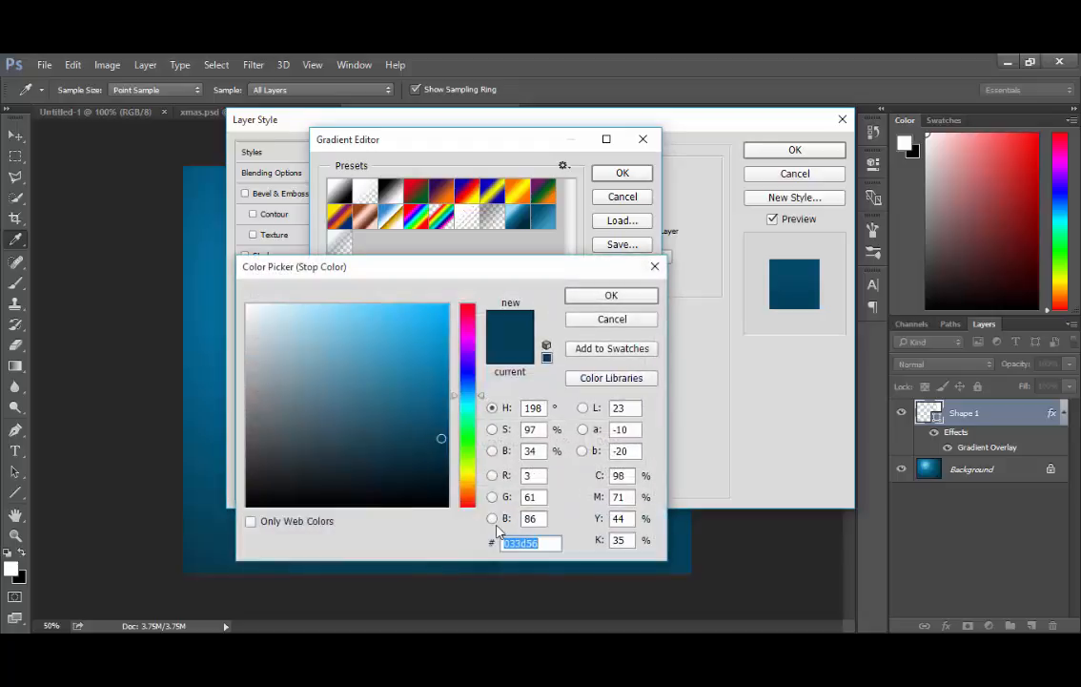
type("38")
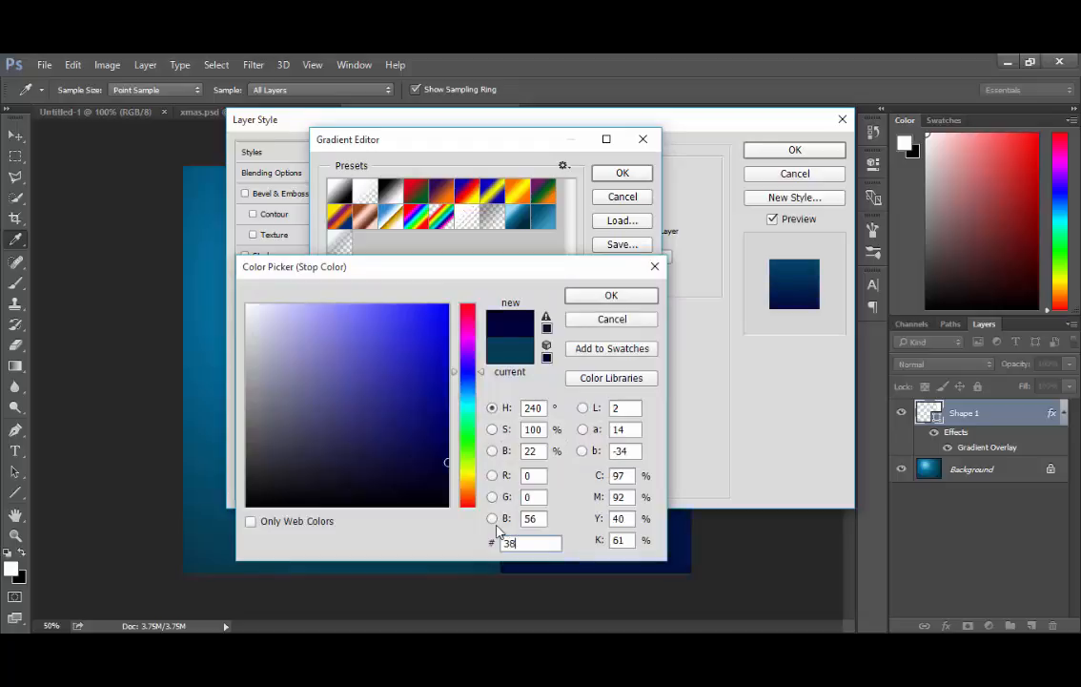
type("98")
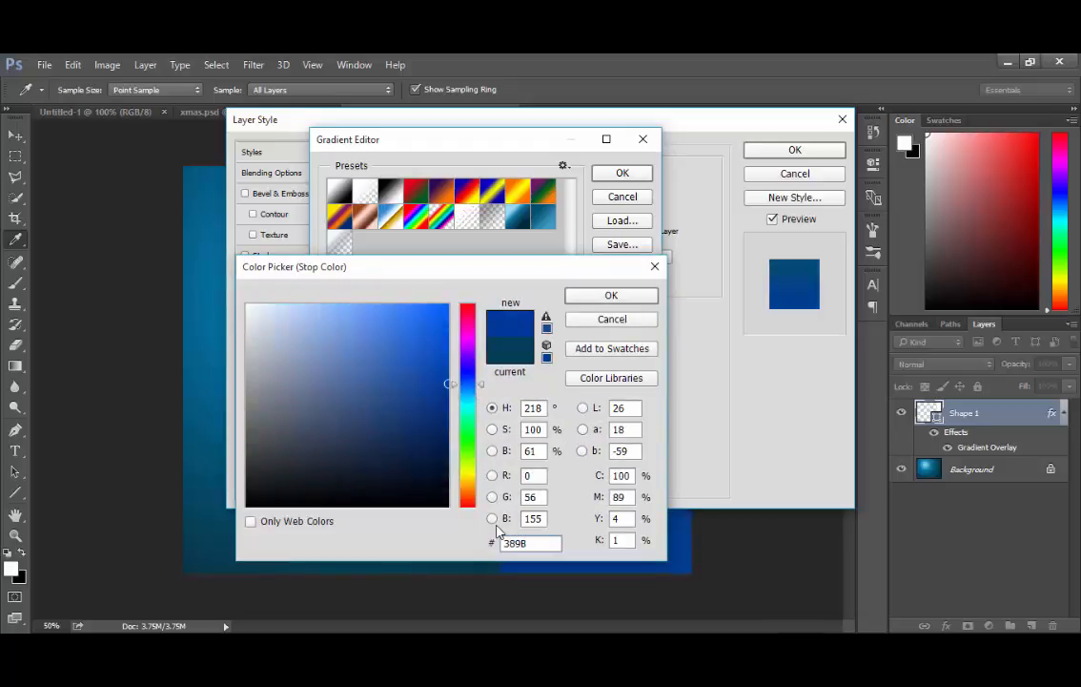
type("C")
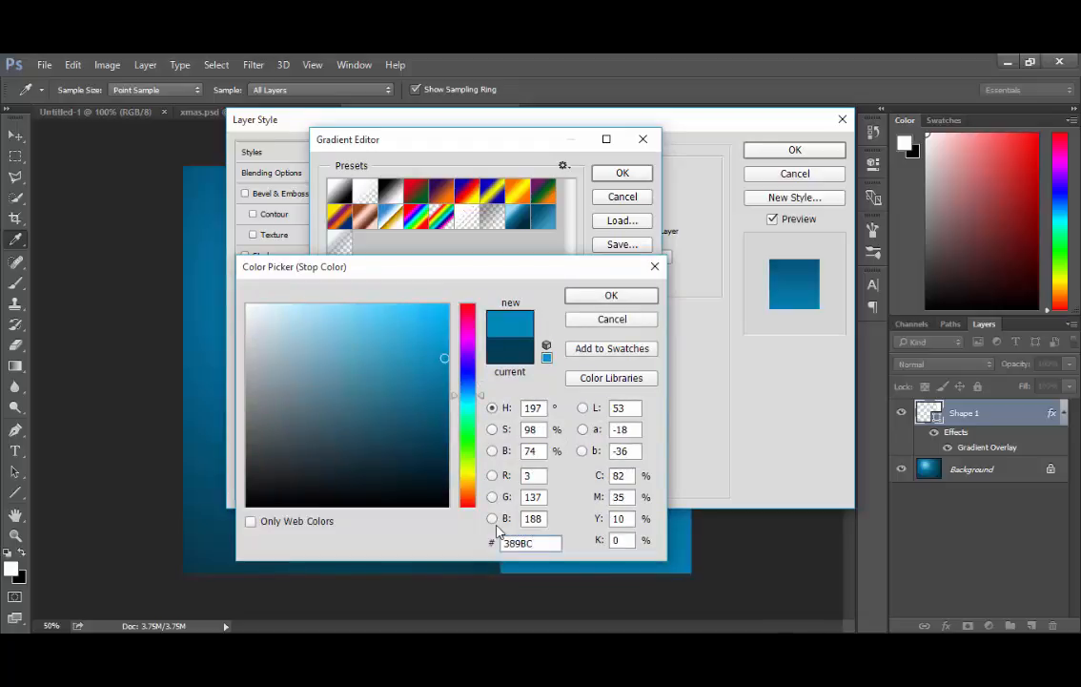
type("3")
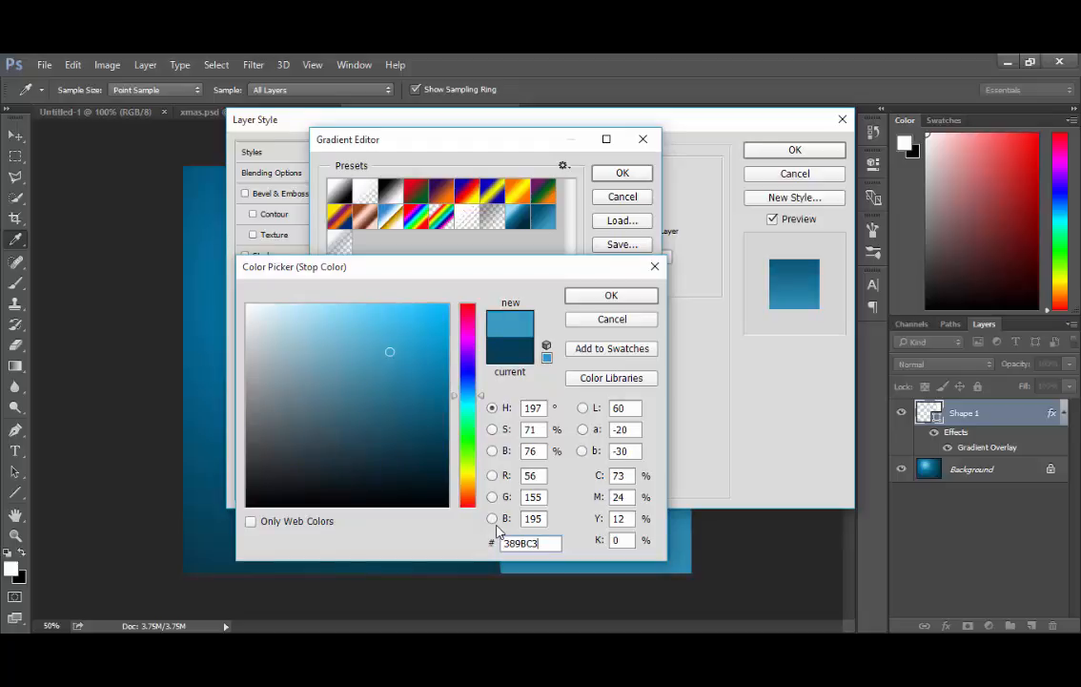
left_click(615, 297)
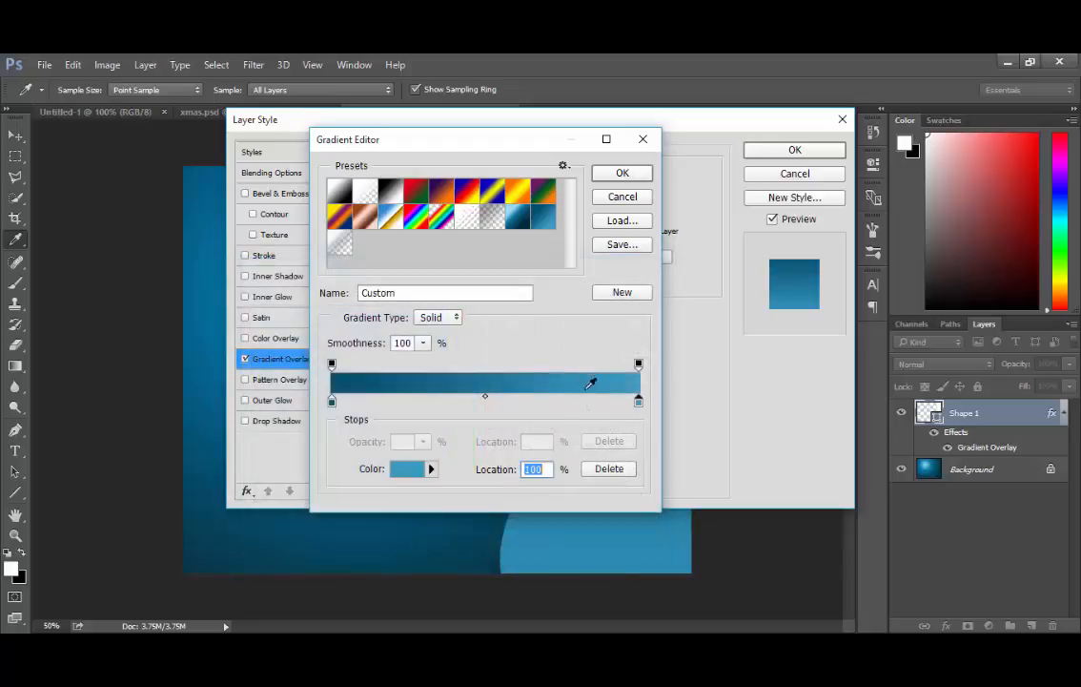
left_click(620, 295)
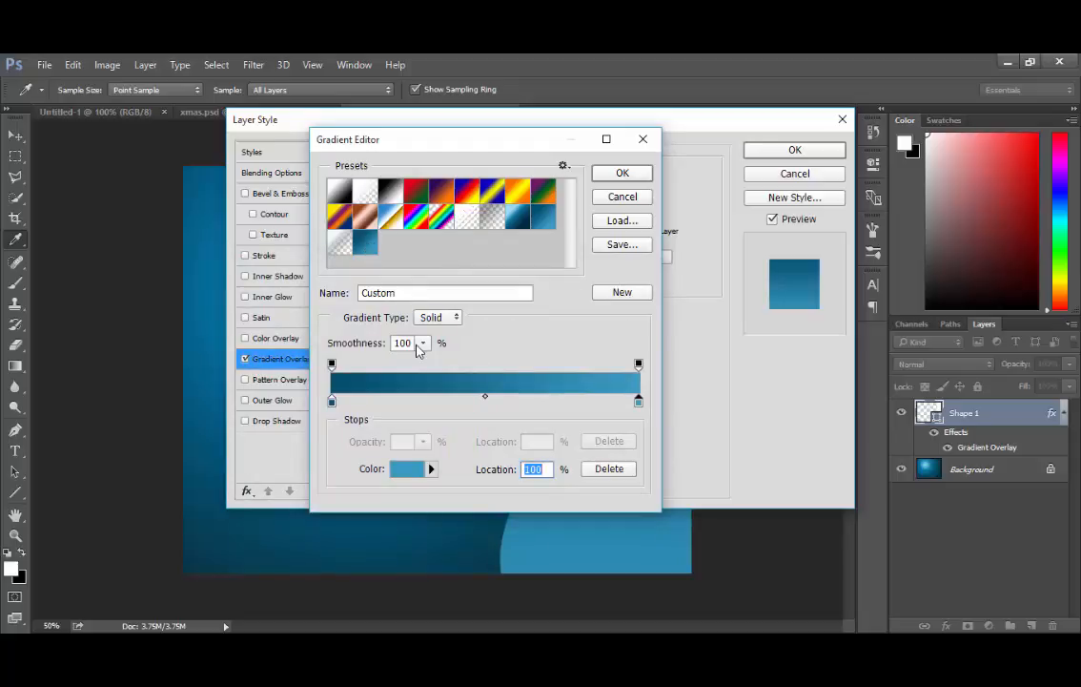
left_click(623, 176)
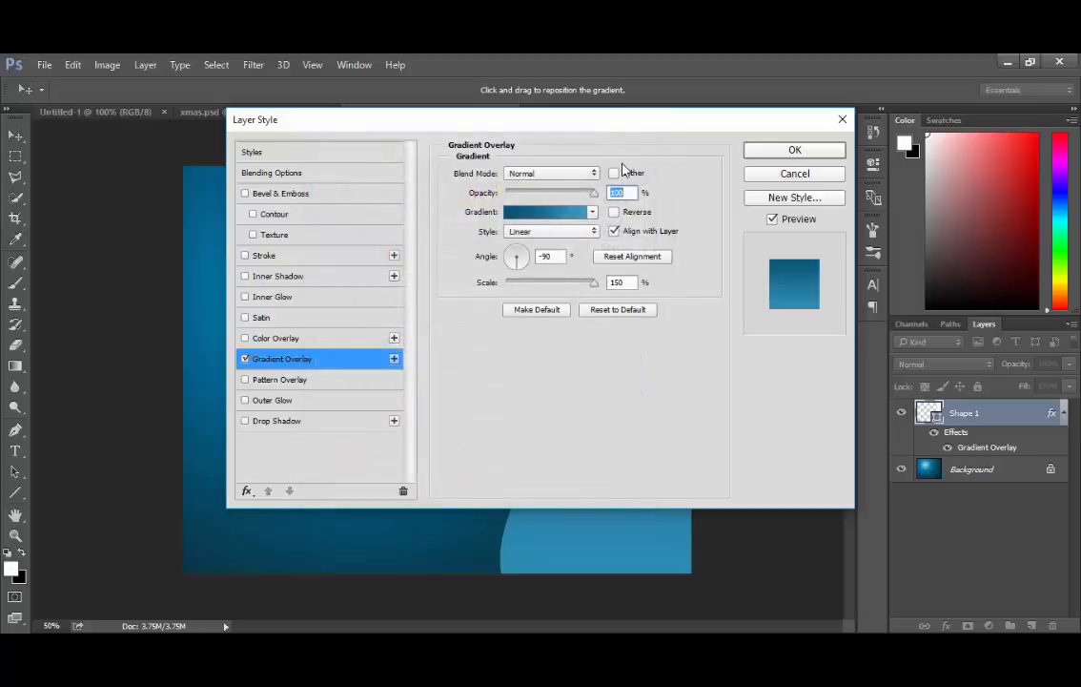
Set the gradient overlay's style to Radial, its angle to 90° and its scale to 100%
left_click_drag(608, 134, 489, 155)
left_click(476, 253)
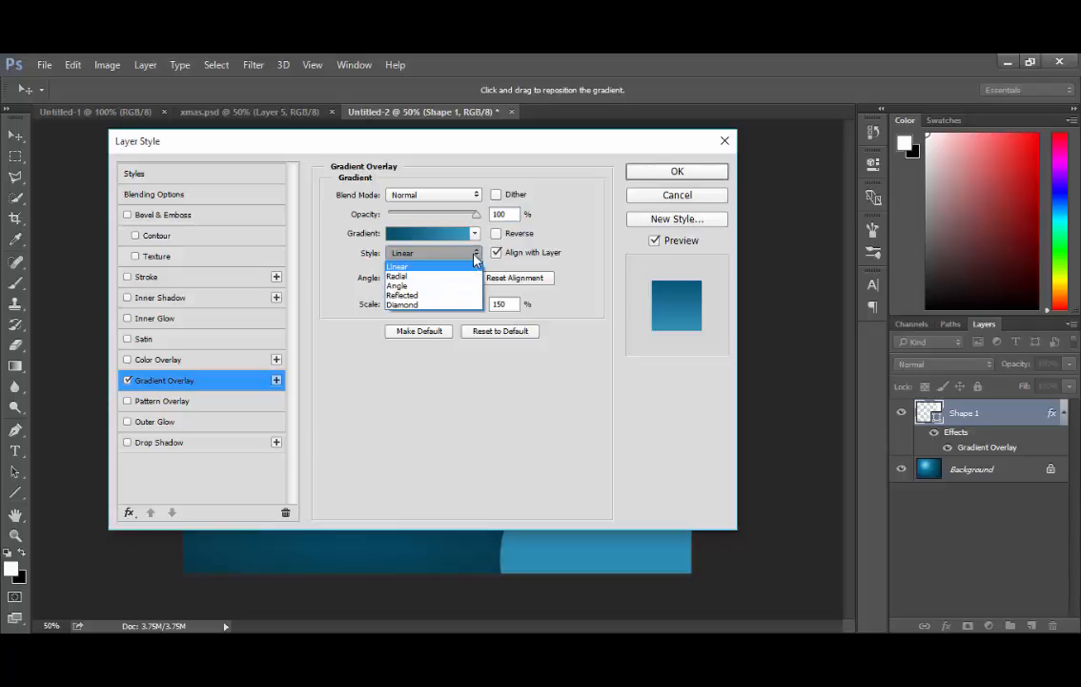
left_click(421, 273)
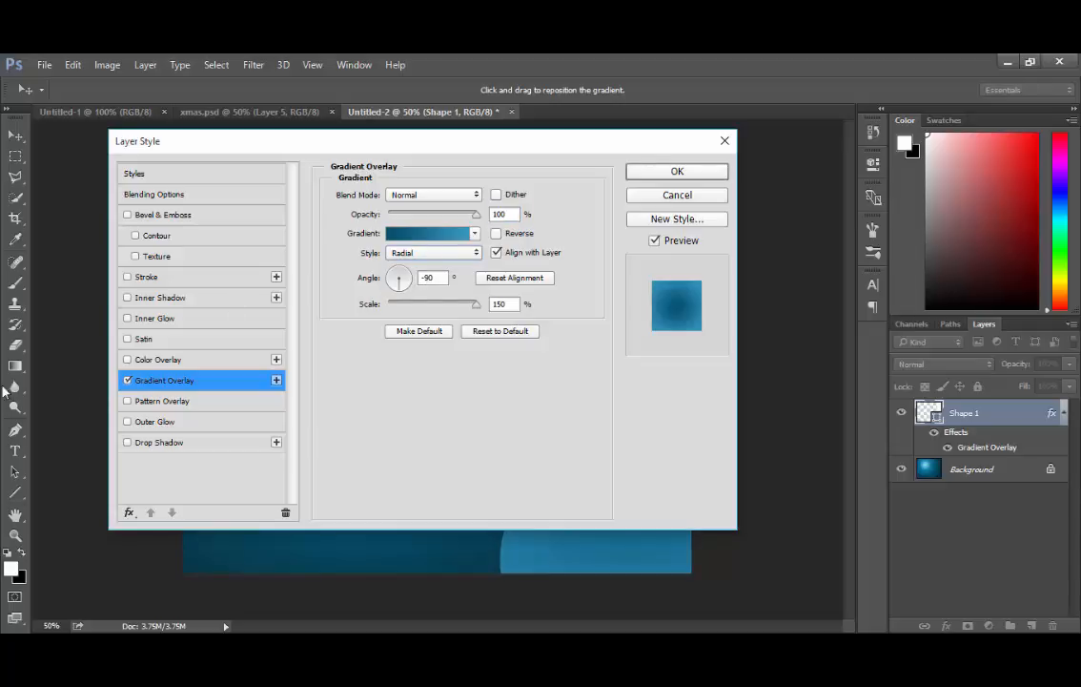
double_click(435, 277)
type("90")
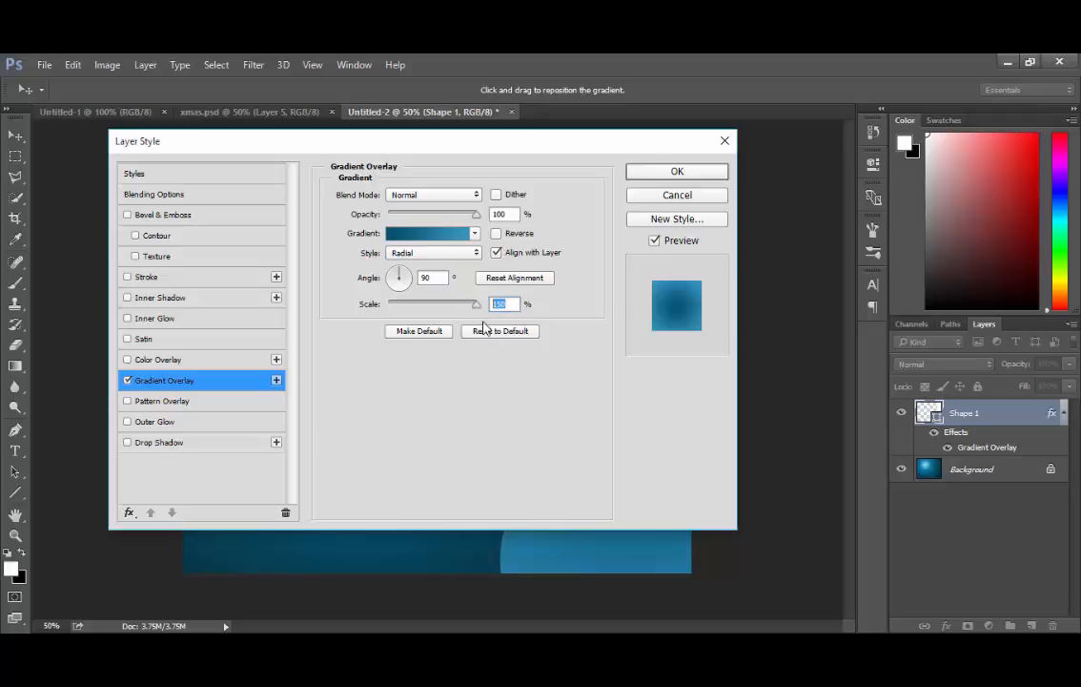
left_click(497, 331)
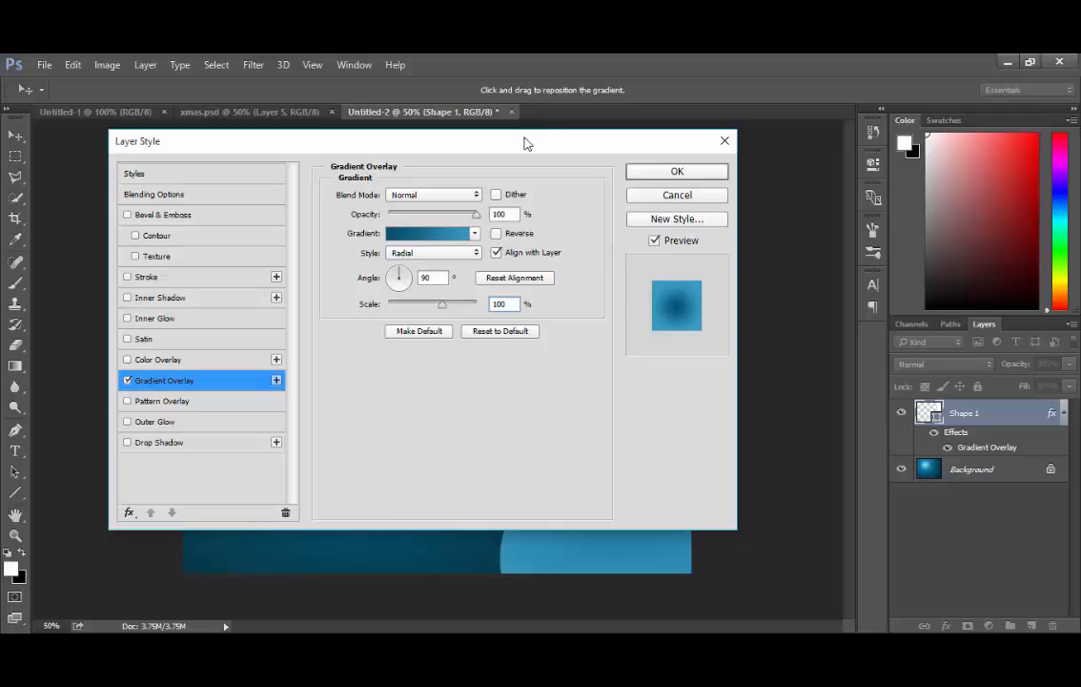
Reverse the overlay gradient, reposition its glow to the canvas's lower-right corner, and accept the layer style
left_click_drag(526, 140, 241, 163)
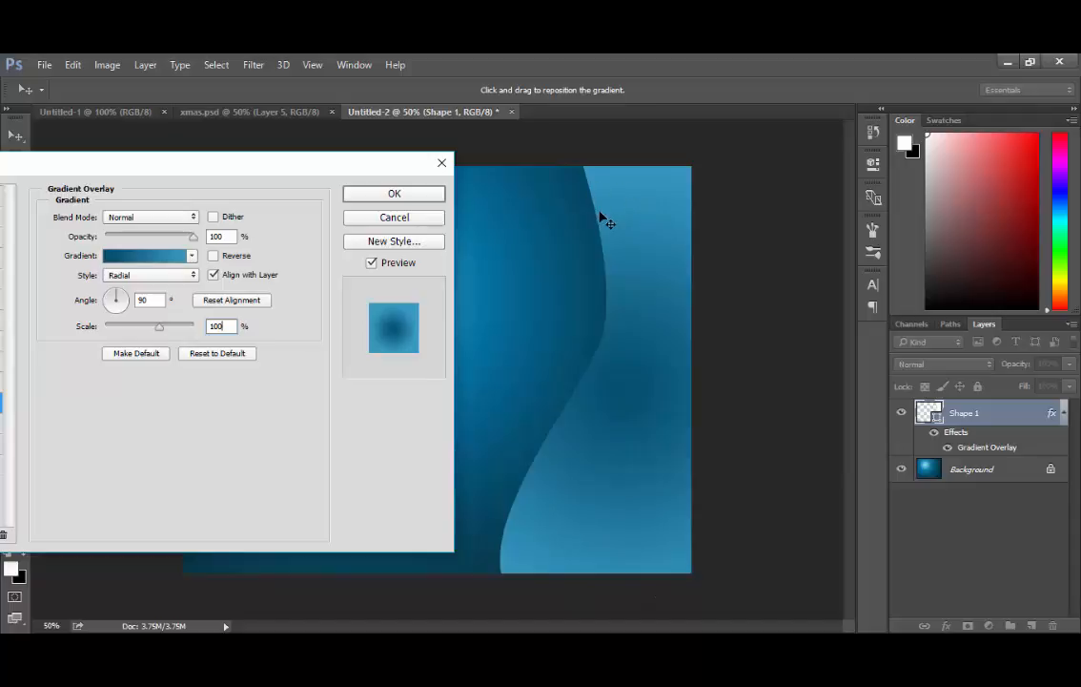
left_click(213, 255)
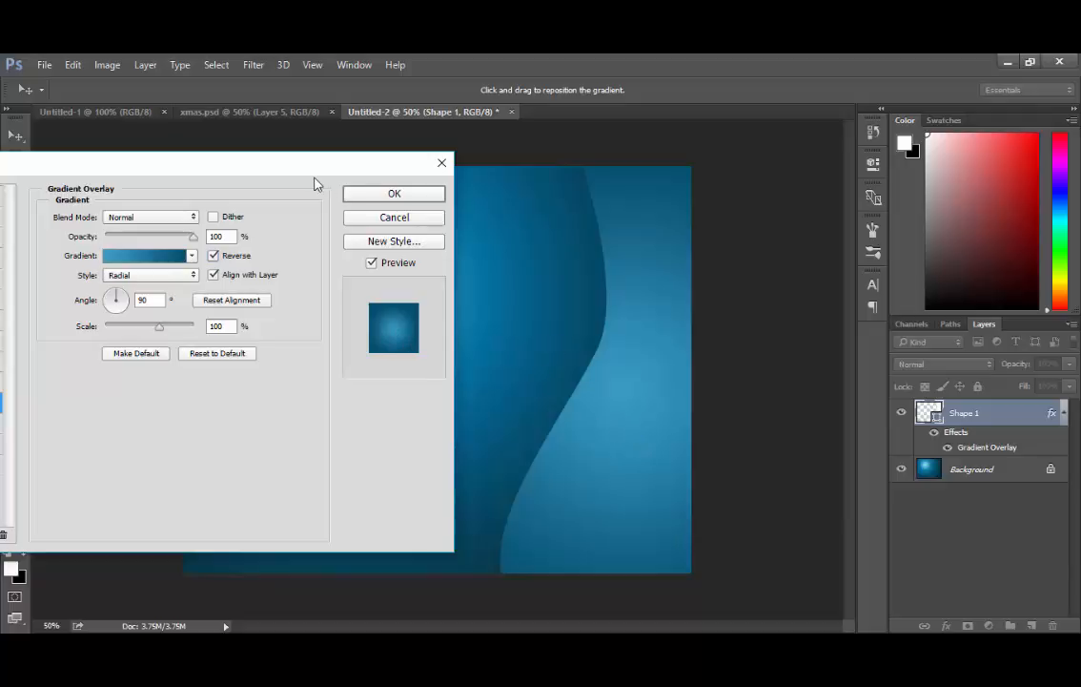
left_click_drag(626, 429, 658, 541)
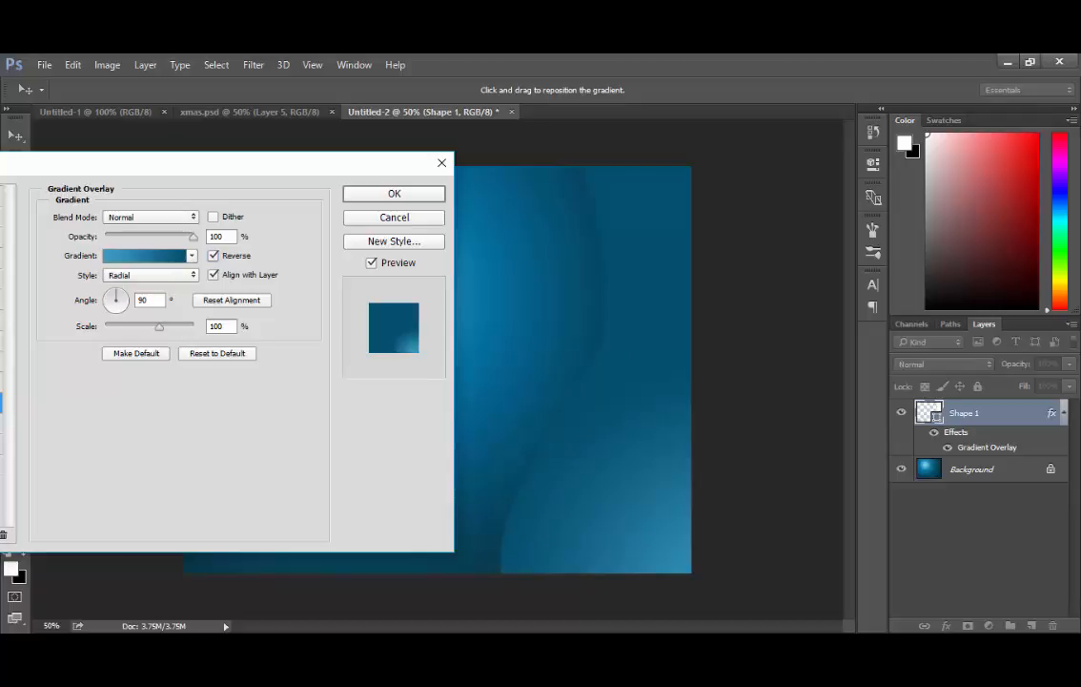
left_click(146, 256)
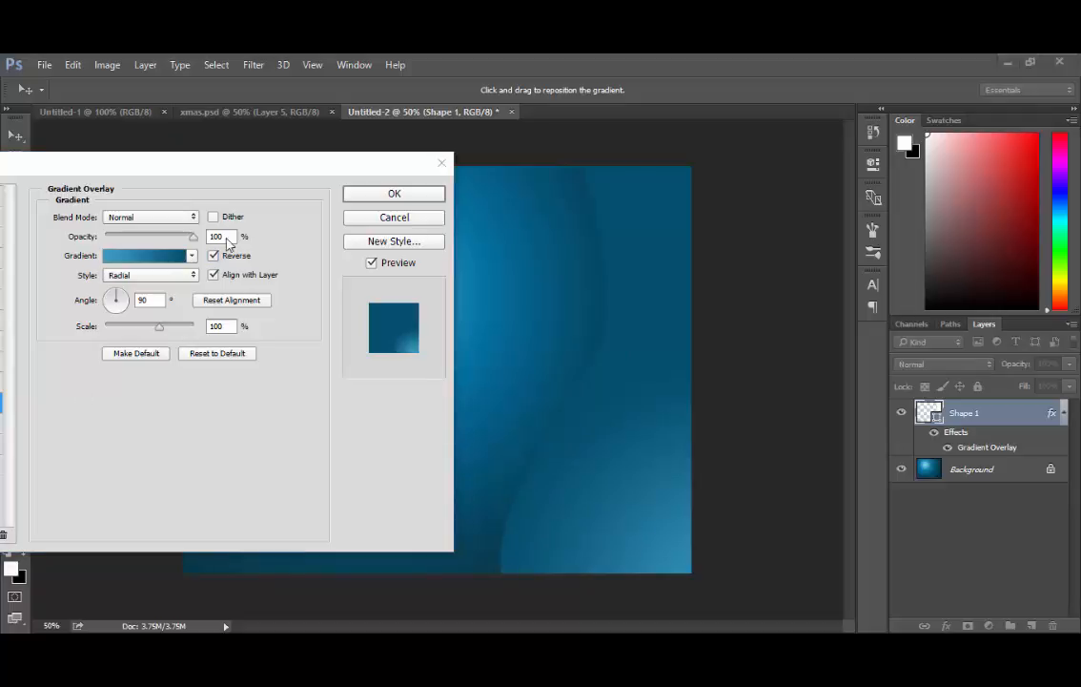
left_click(352, 197)
left_click(351, 196)
left_click(353, 196)
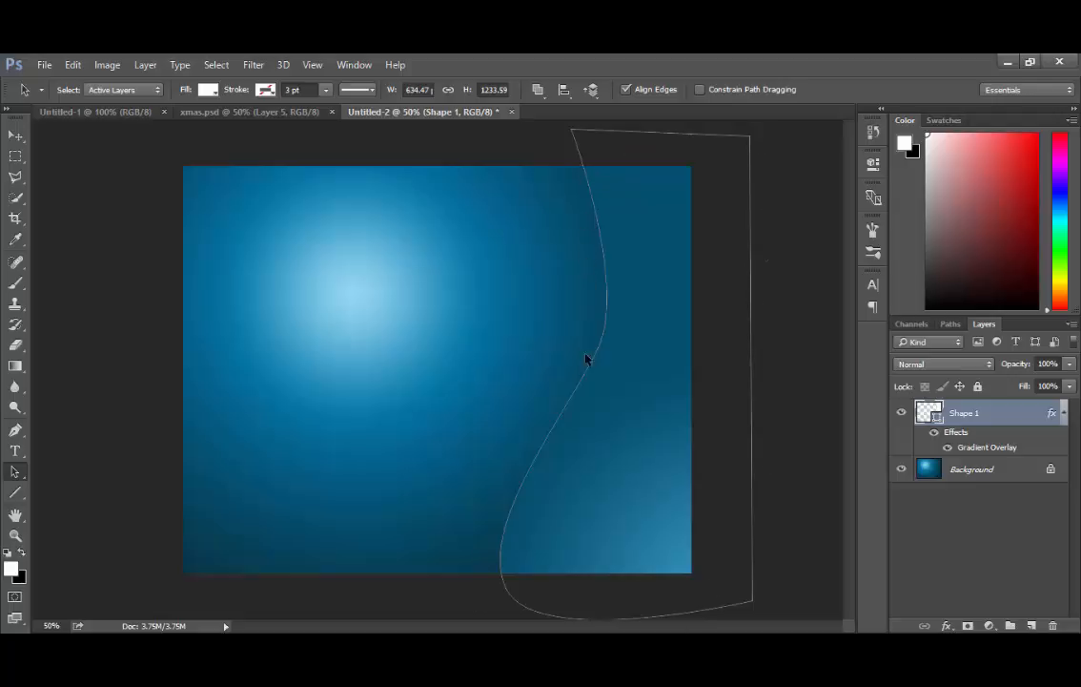
Move the anchor point at the lower end of Shape 1's curve outward to the left, making the shape about 770 px wide
left_click(953, 479)
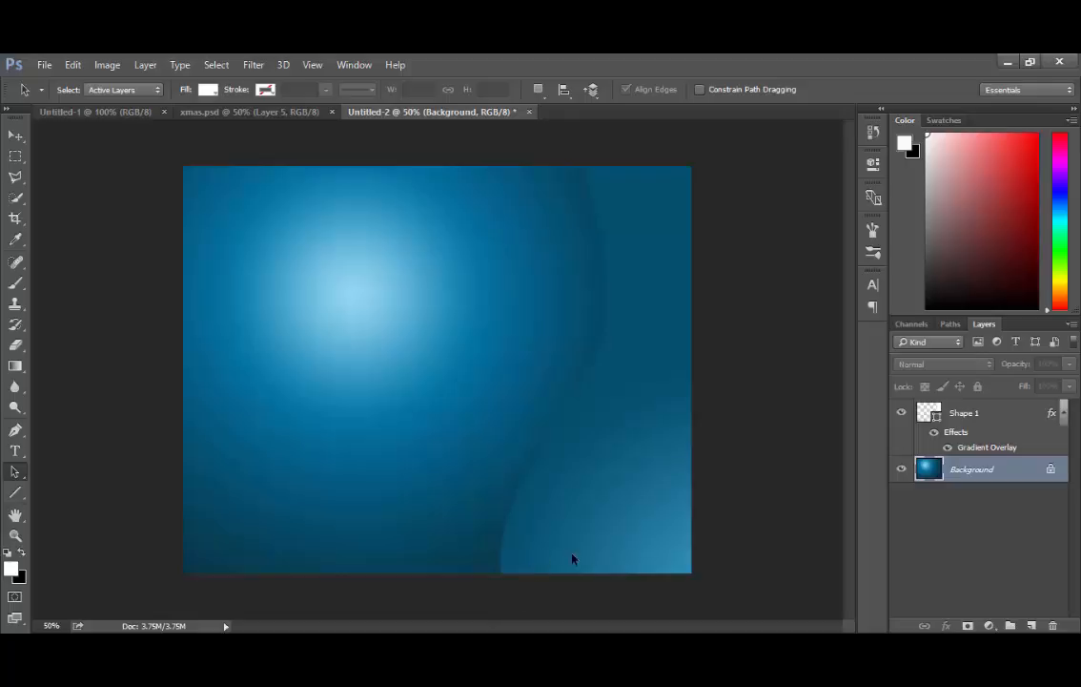
left_click(930, 416)
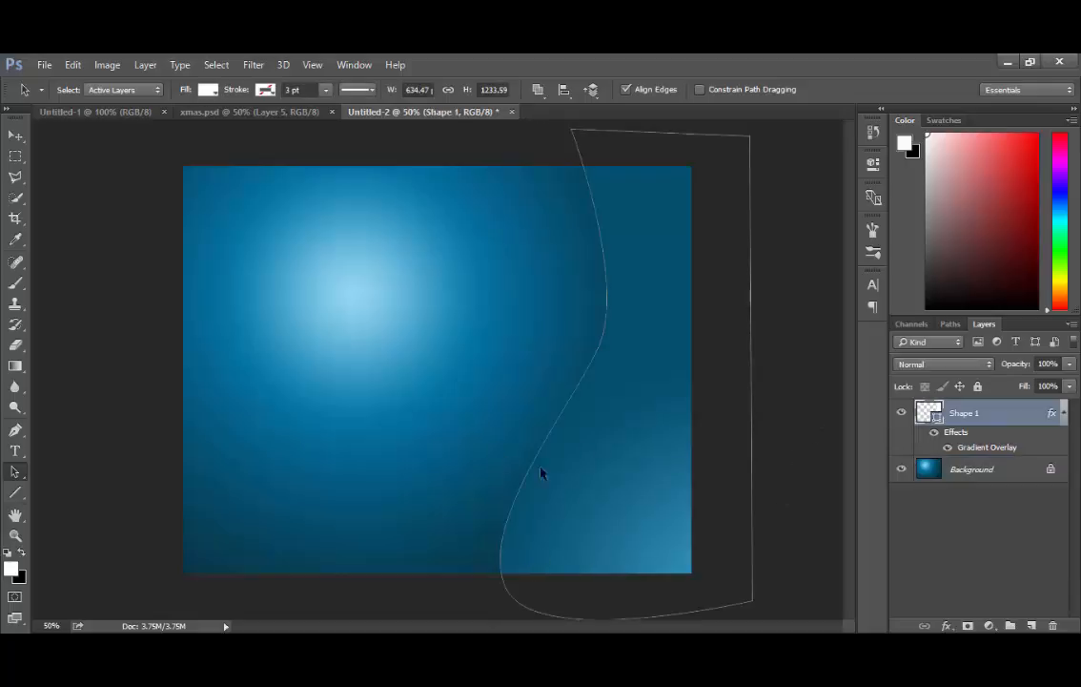
right_click(15, 473)
left_click(64, 487)
left_click(506, 590)
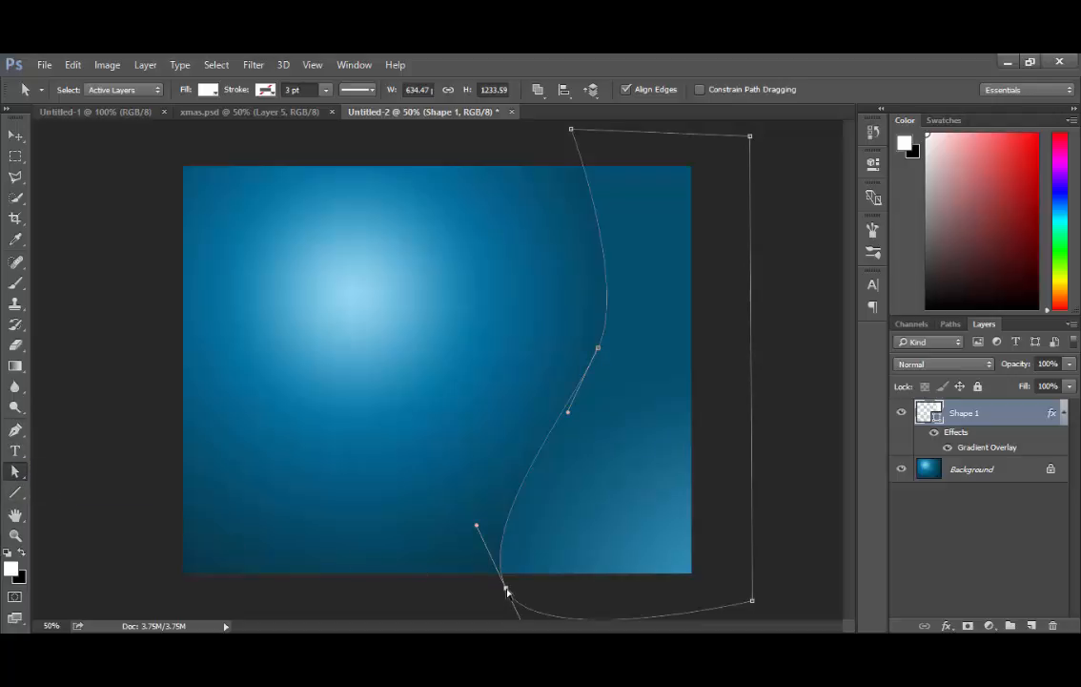
left_click_drag(506, 590, 452, 591)
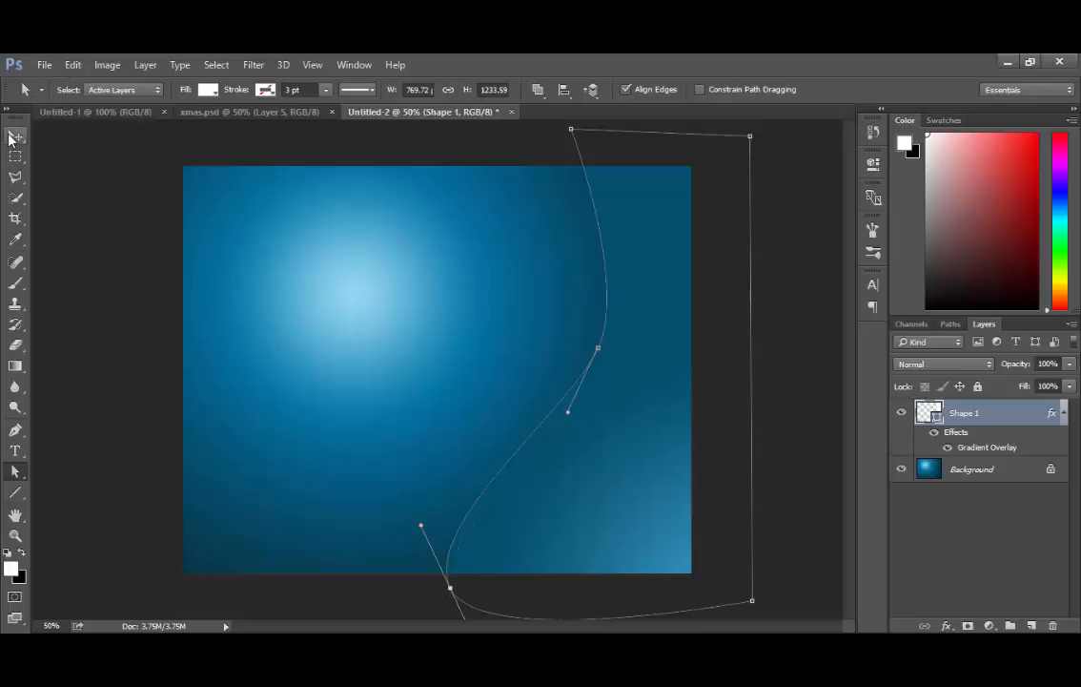
left_click(948, 470)
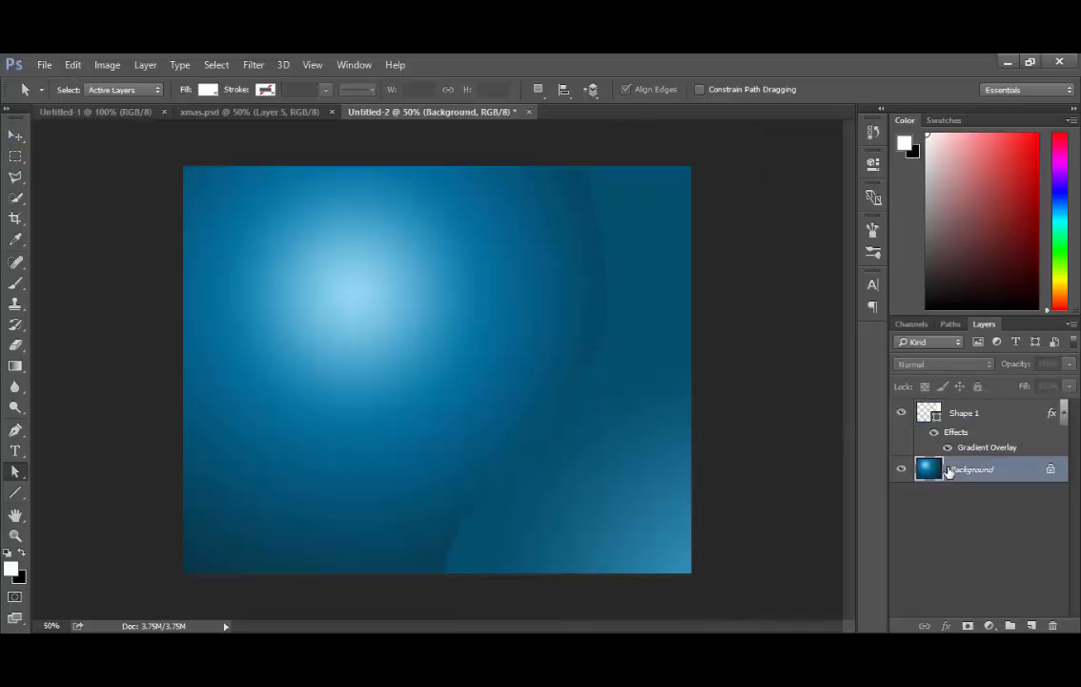
left_click(964, 412)
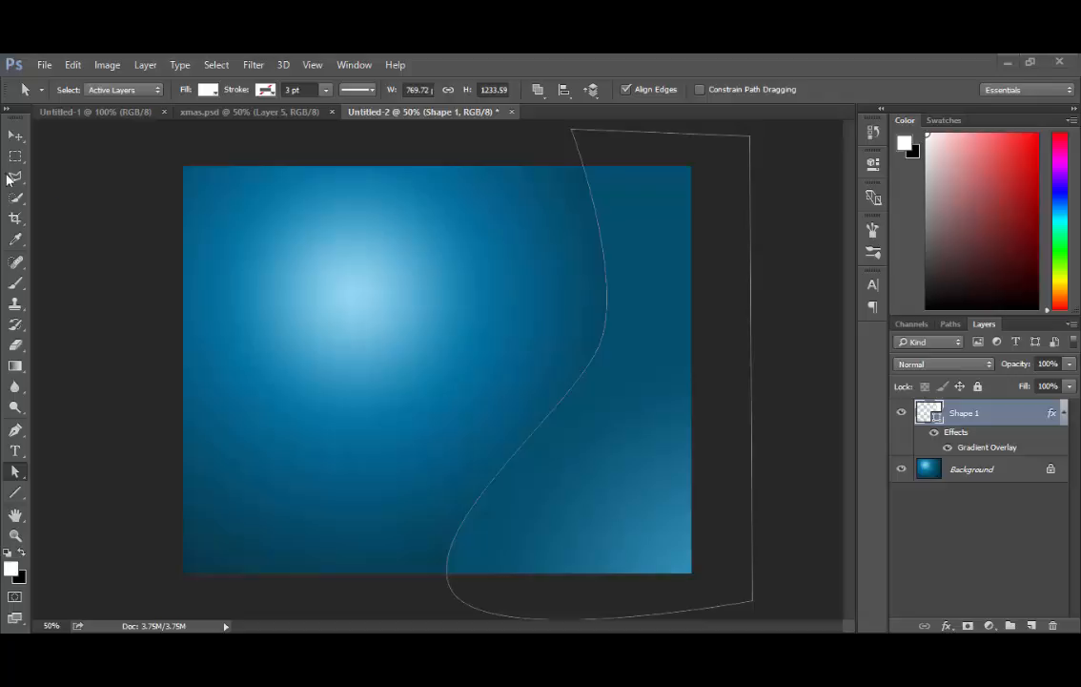
Activate the Brush tool and look through its brush presets for snowflake shapes
left_click(17, 284)
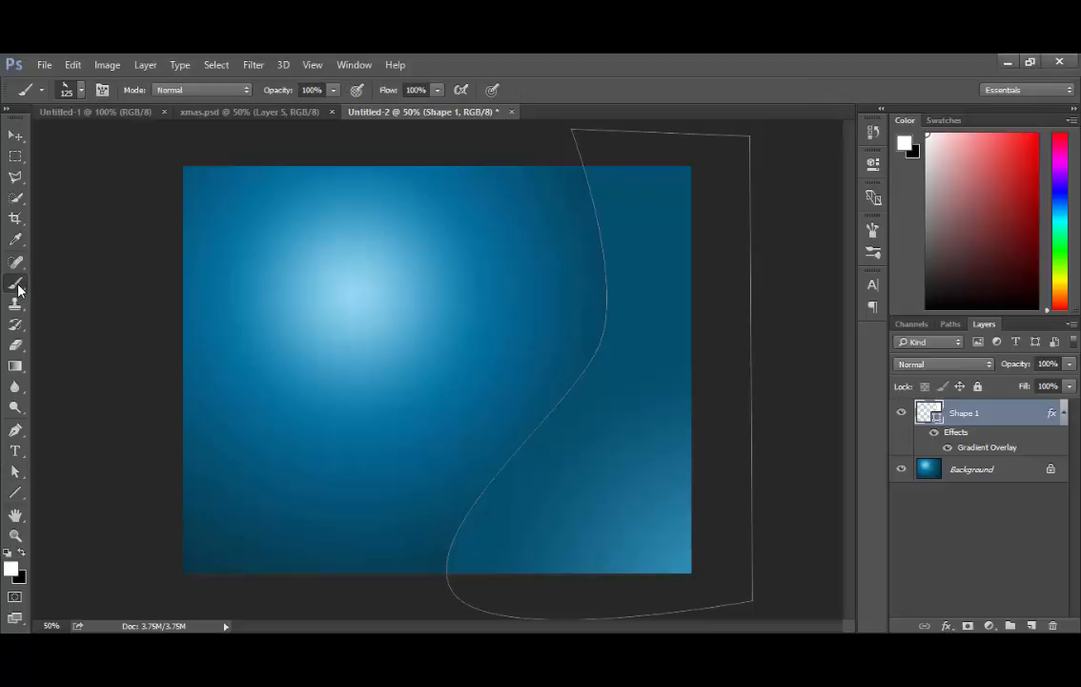
left_click(81, 89)
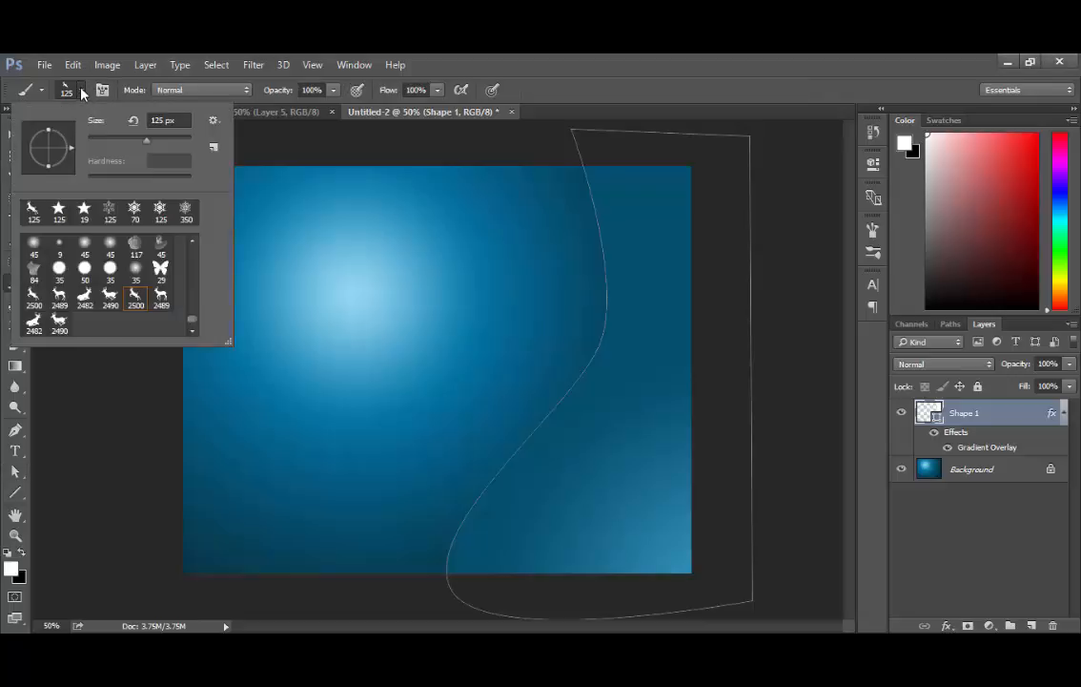
scroll(120, 312, "up", 5)
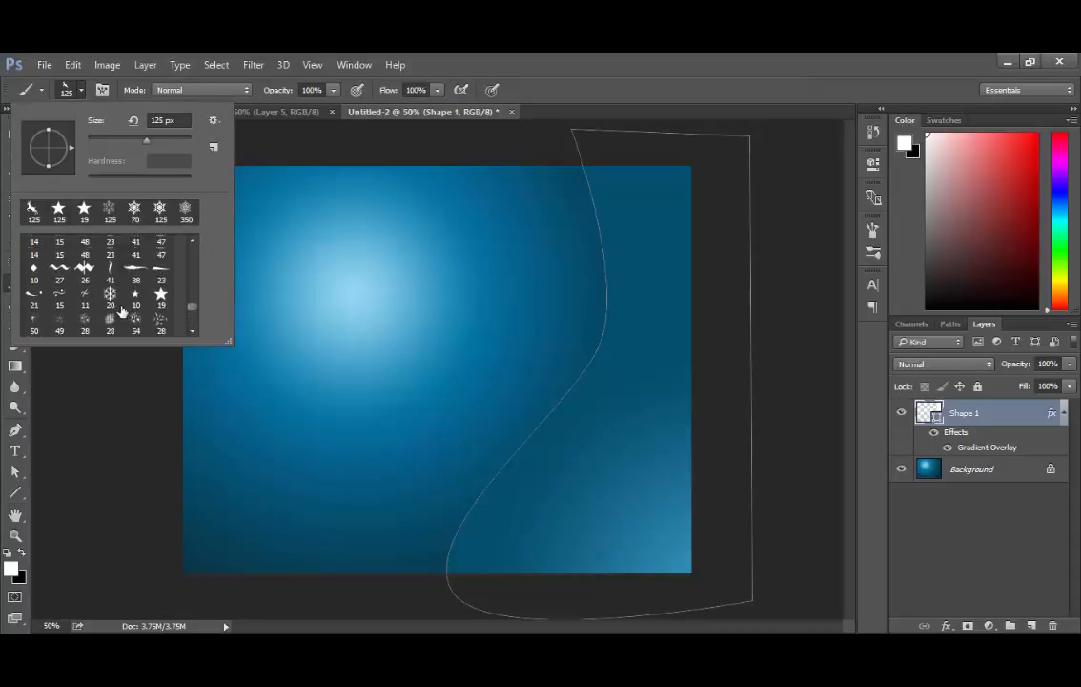
scroll(121, 310, "up", 5)
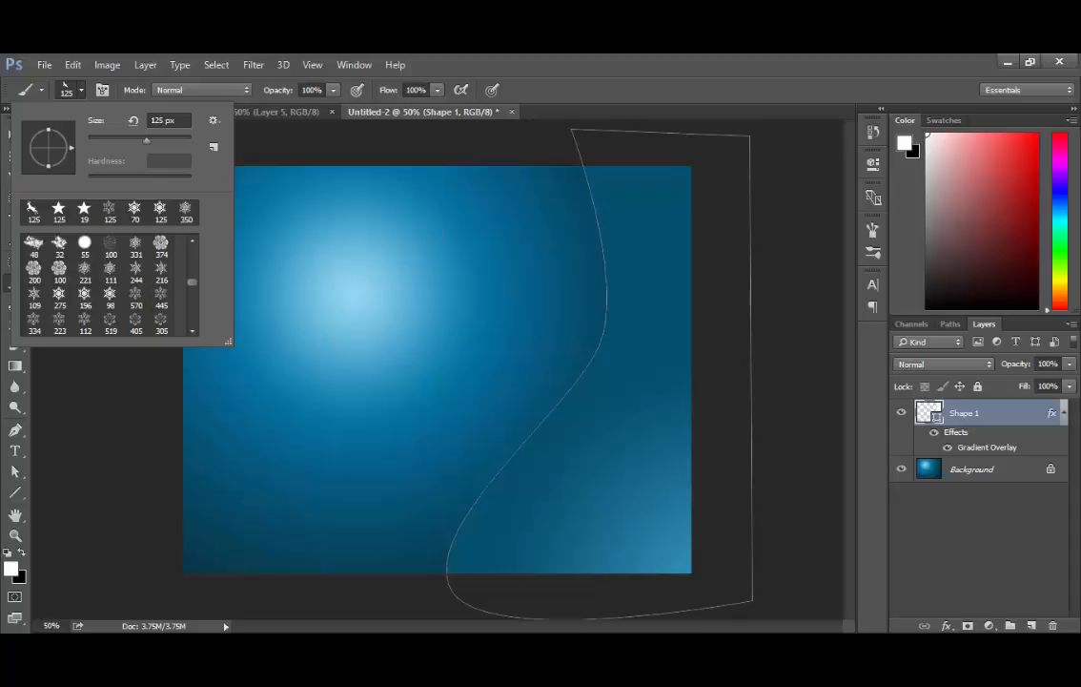
Switch to the web browser, search Google for "snowflake brushes photoshop" and view Brusheezy's Snowflake Vector Brushes for Photoshop page
key("Return")
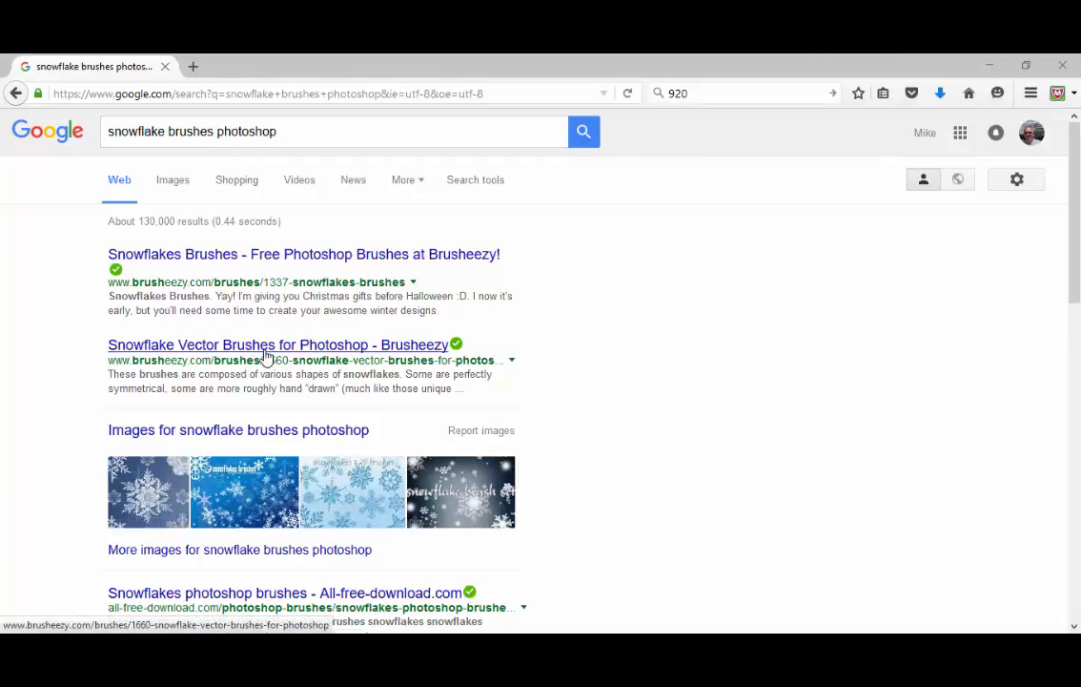
left_click(266, 355)
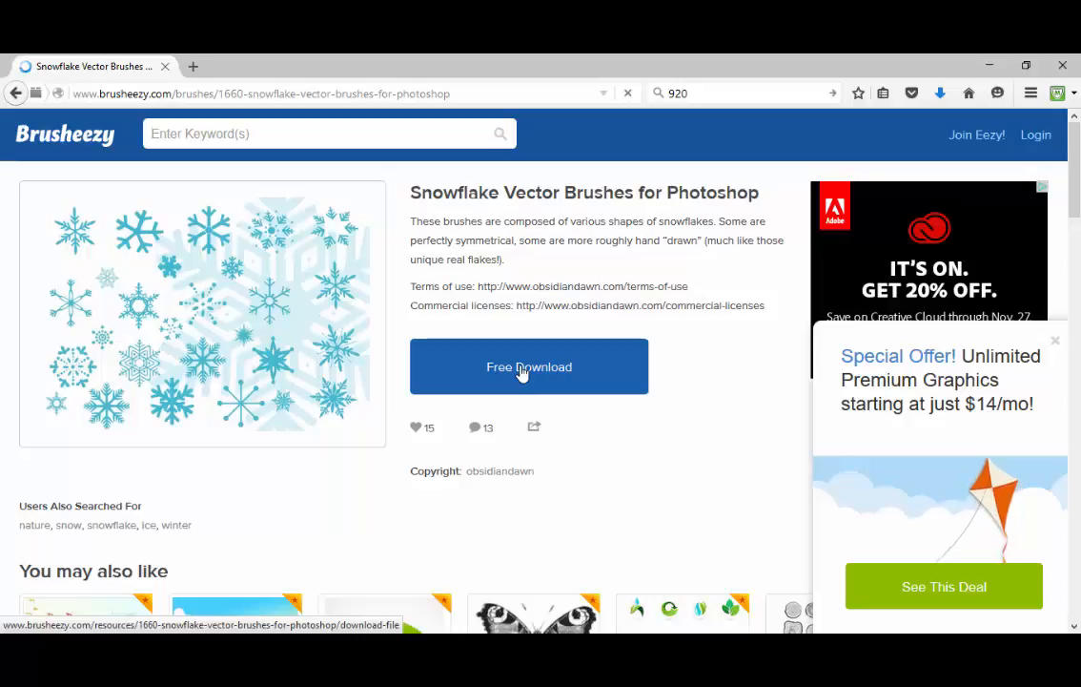
left_click(991, 67)
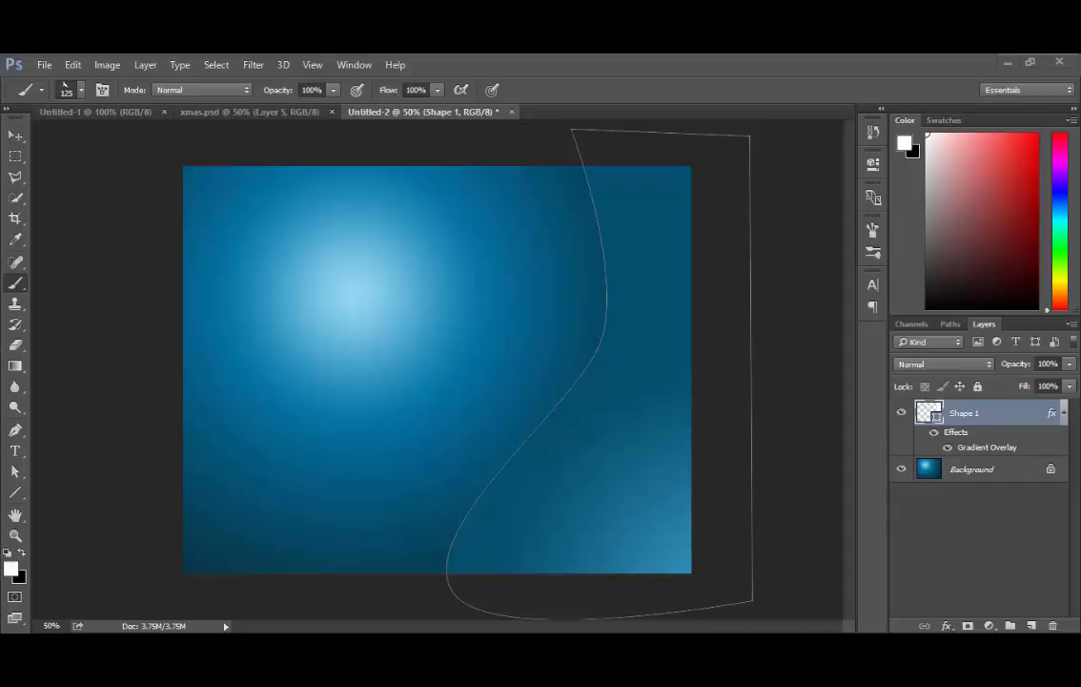
Switch to File Explorer, extract the snowflakes zip file in Downloads, check the extracted folder, and return to Photoshop
key("alt+Tab")
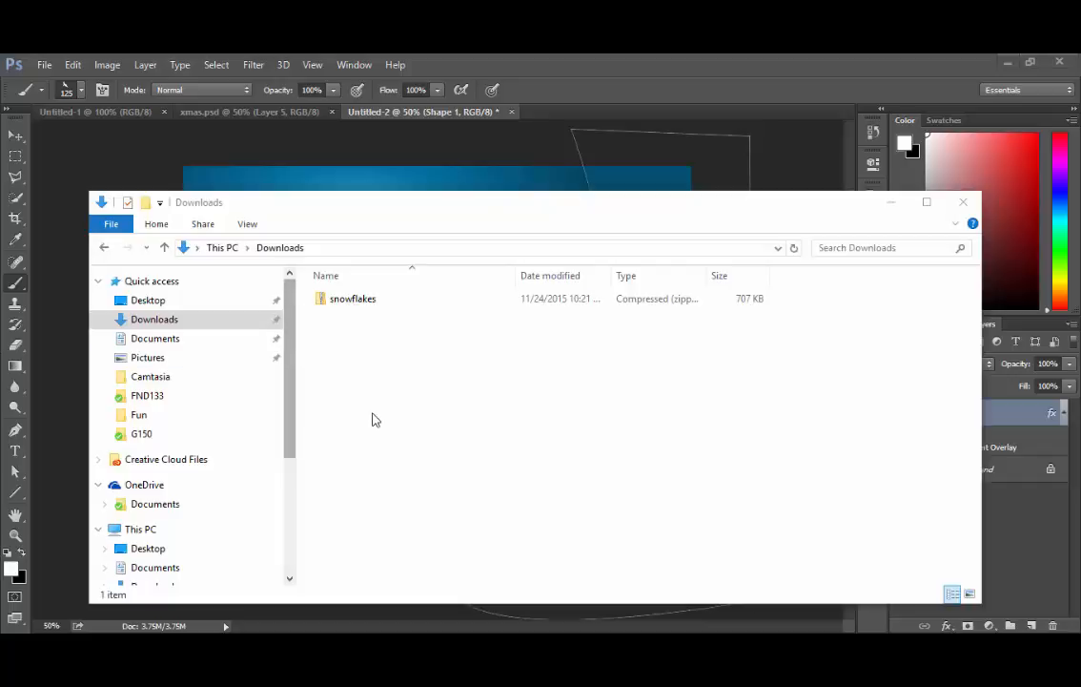
right_click(347, 305)
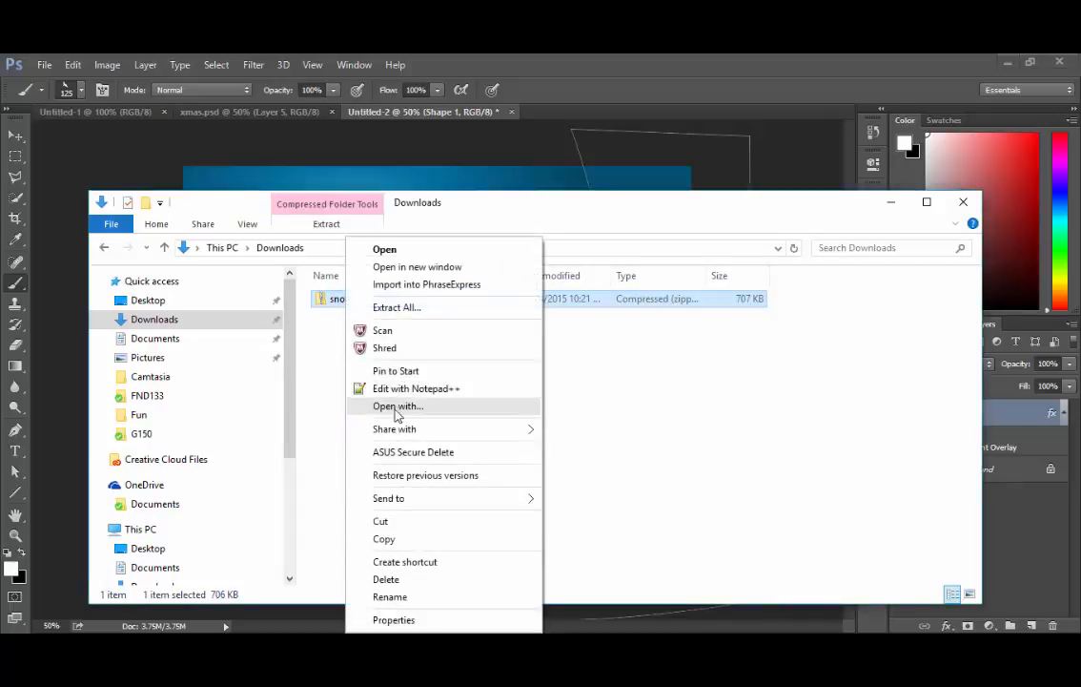
left_click(396, 307)
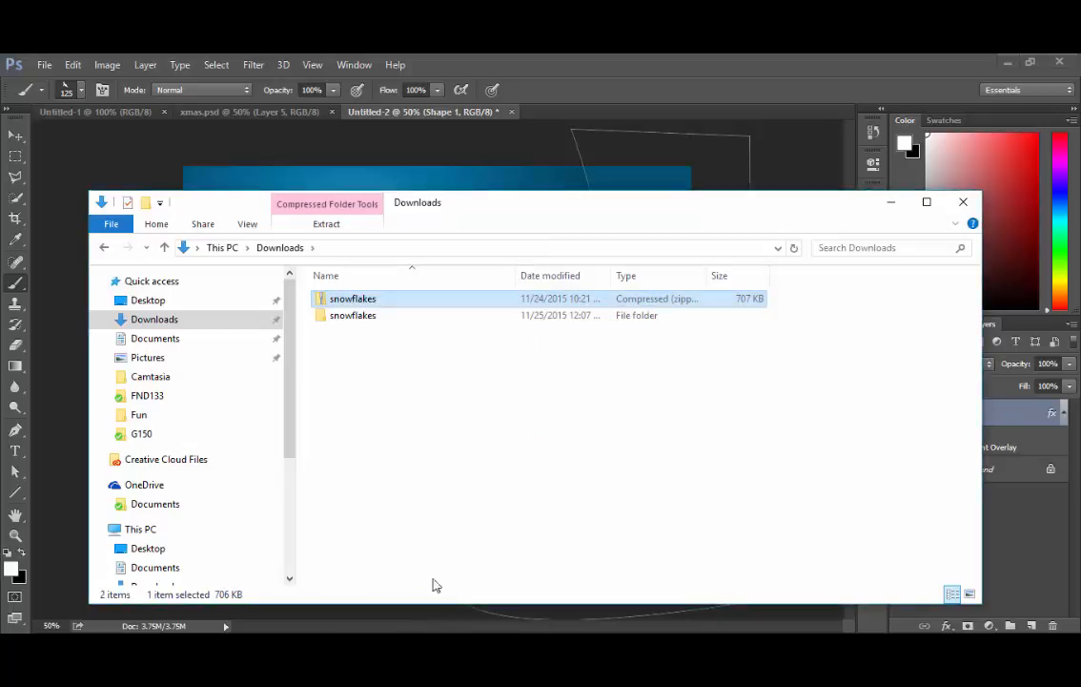
double_click(357, 318)
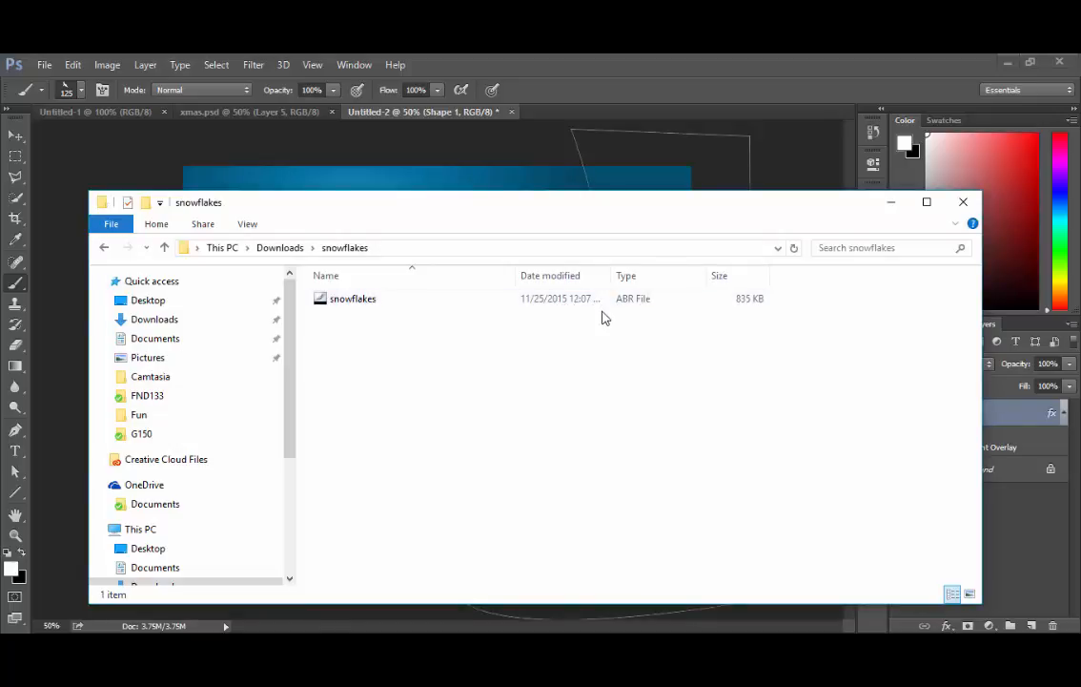
left_click(528, 59)
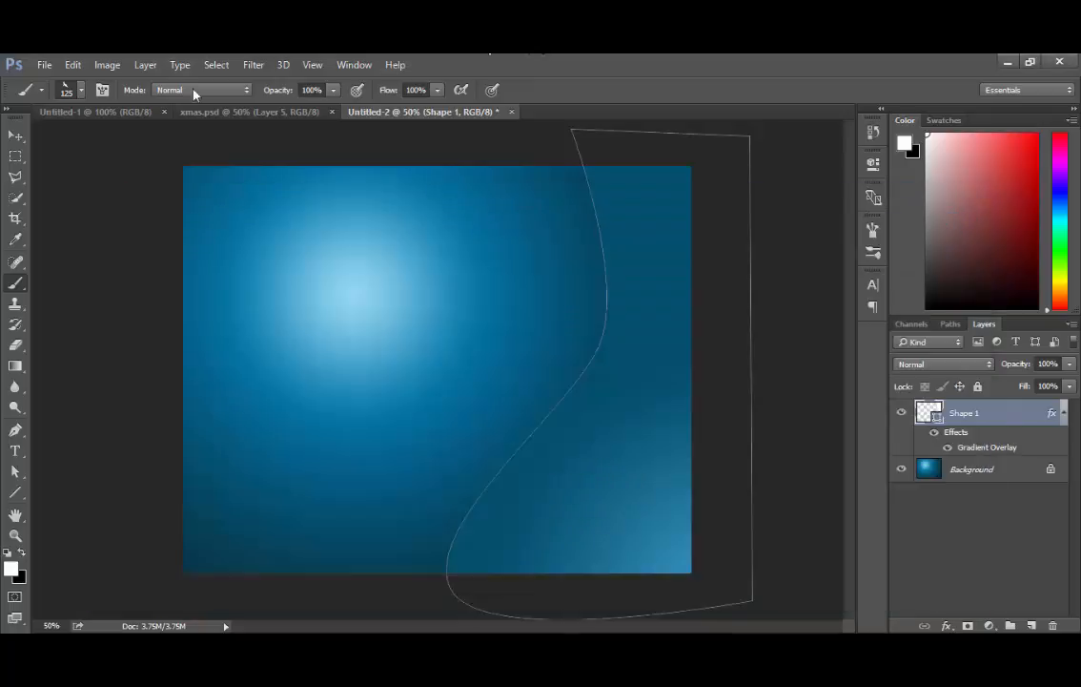
Load the snowflakes ABR brush file from the Downloads\snowflakes folder into the brush presets
left_click(81, 91)
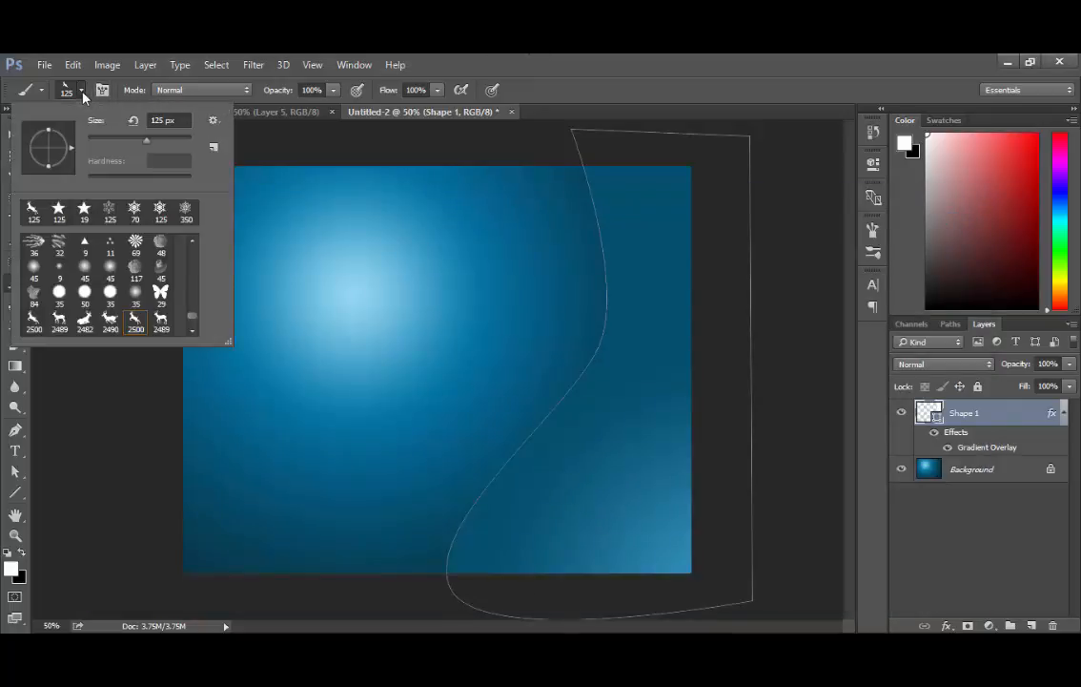
left_click(216, 123)
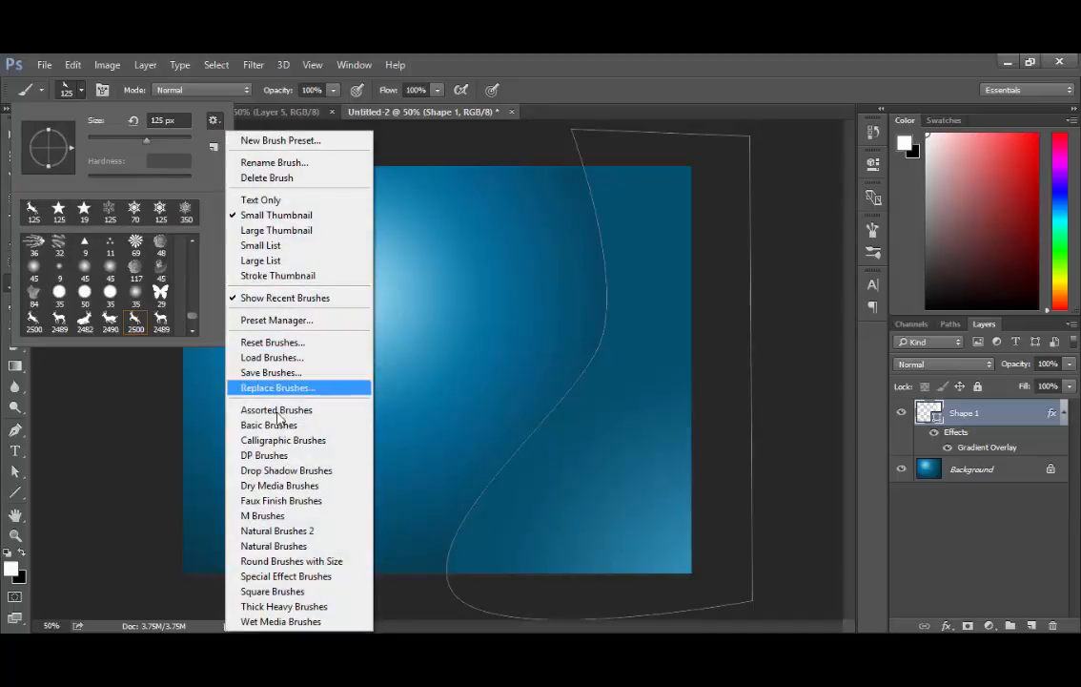
left_click(276, 358)
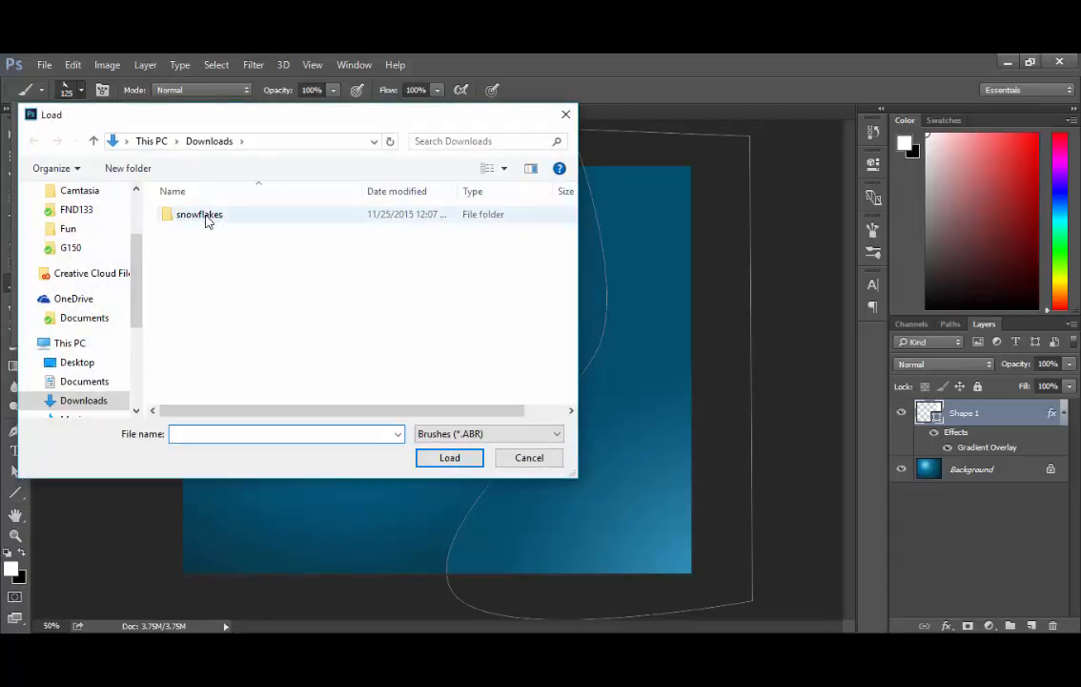
double_click(206, 218)
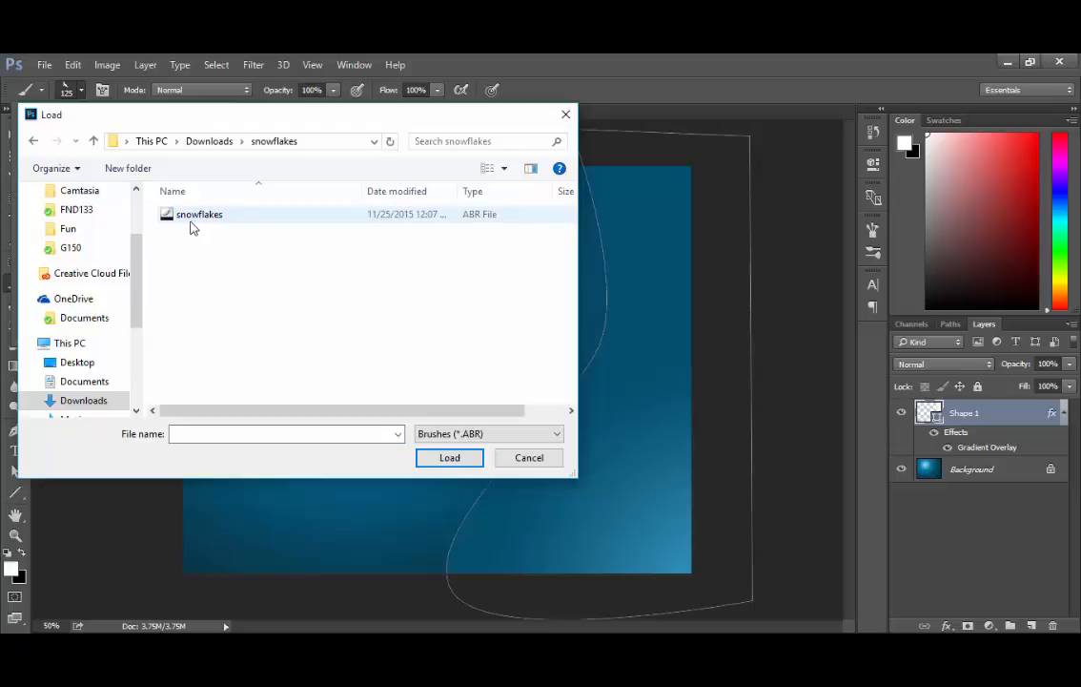
left_click(190, 218)
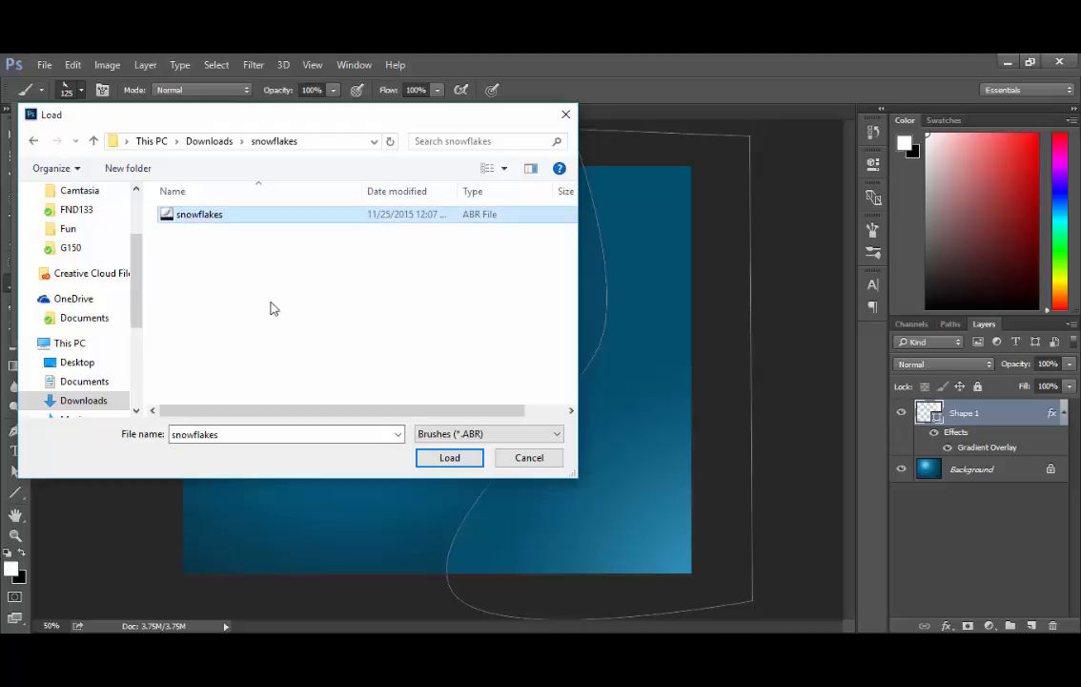
left_click(440, 461)
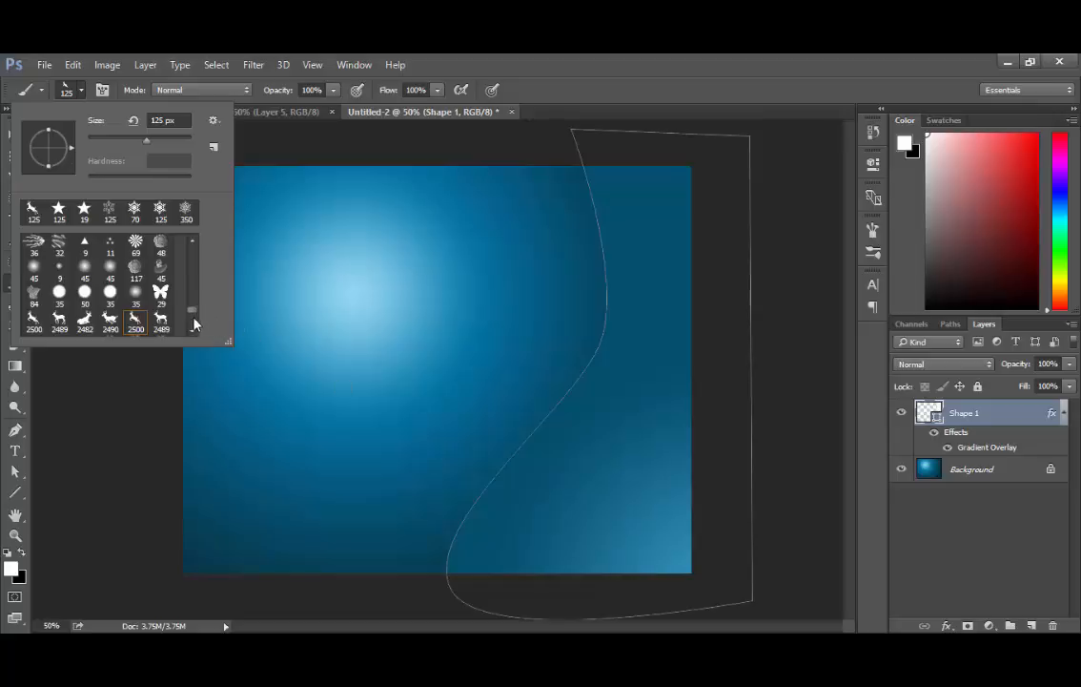
Choose the 221 px snowflake brush from the newly loaded presets
scroll(194, 326, "down", 3)
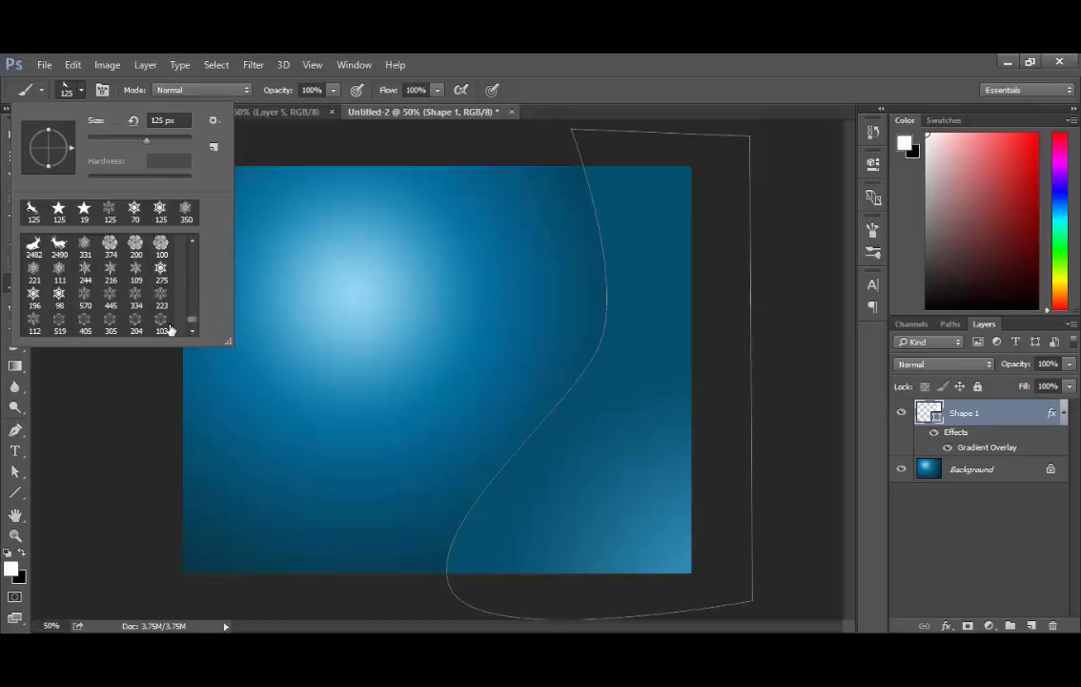
mouse_move(191, 321)
left_mouse_down()
mouse_move(195, 290)
mouse_move(191, 334)
left_mouse_up()
left_click_drag(191, 323, 192, 326)
left_click(34, 271)
key("Return")
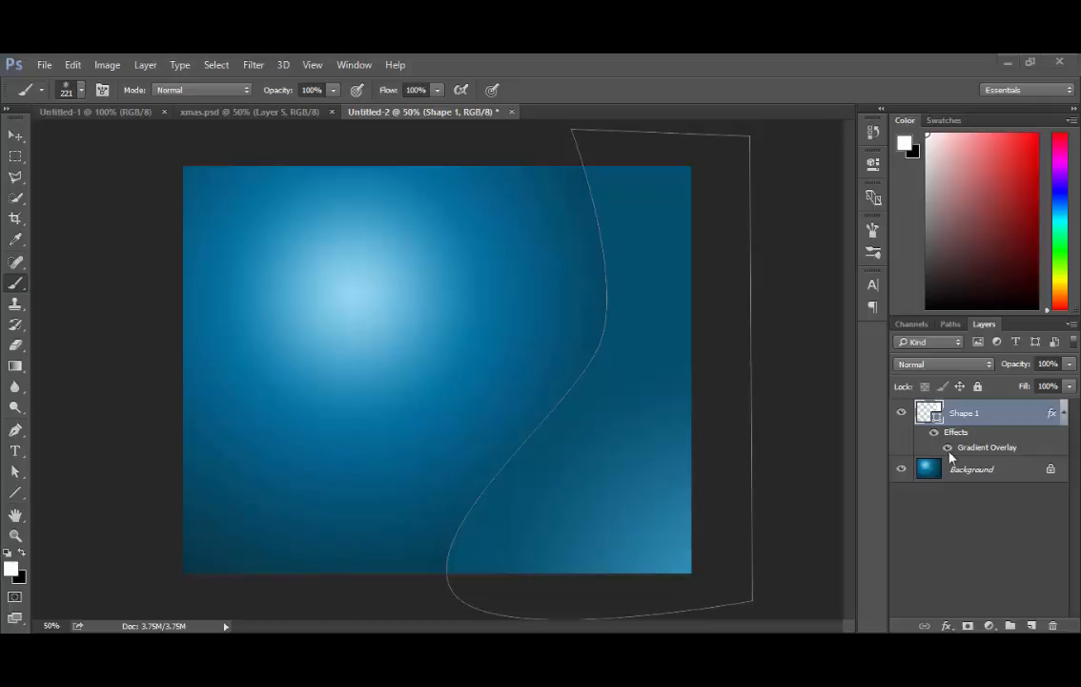
Try the snowflake brush in white on a new layer with single stamps and one long stroke, and delete that layer
left_click(1032, 625)
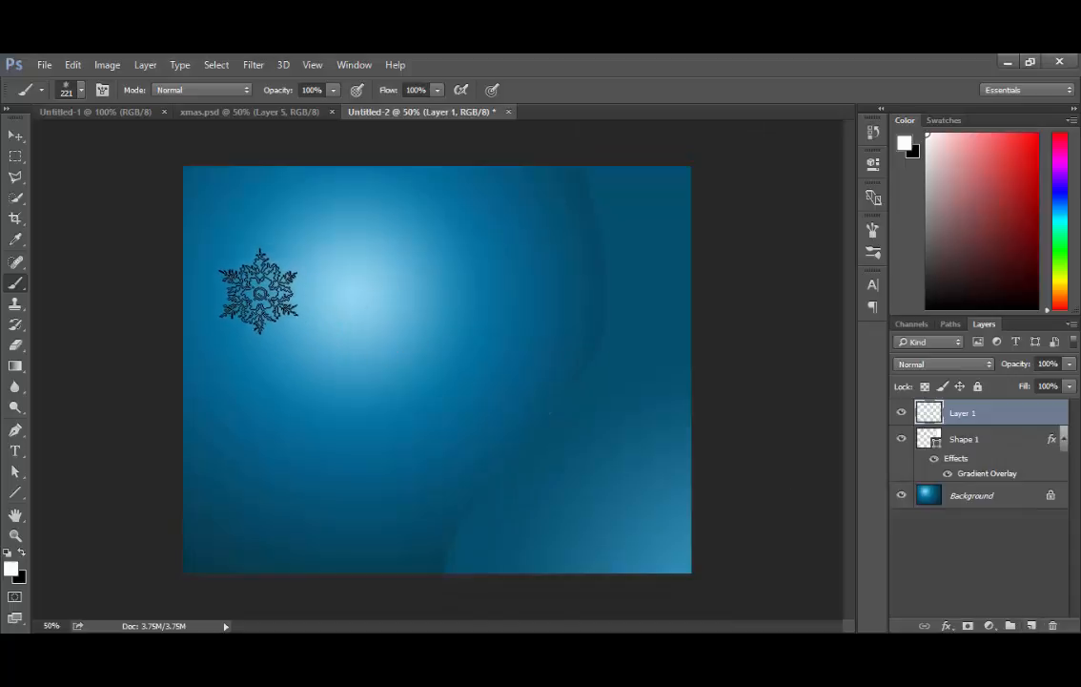
left_click(238, 286)
left_click_drag(278, 286, 599, 317)
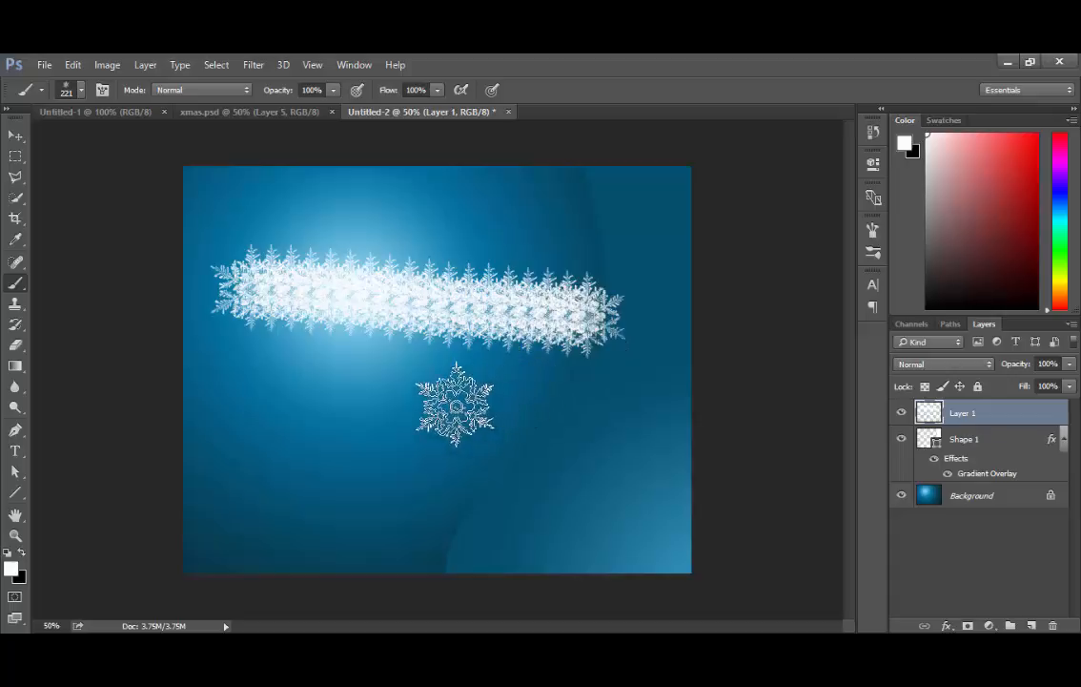
left_click(286, 405)
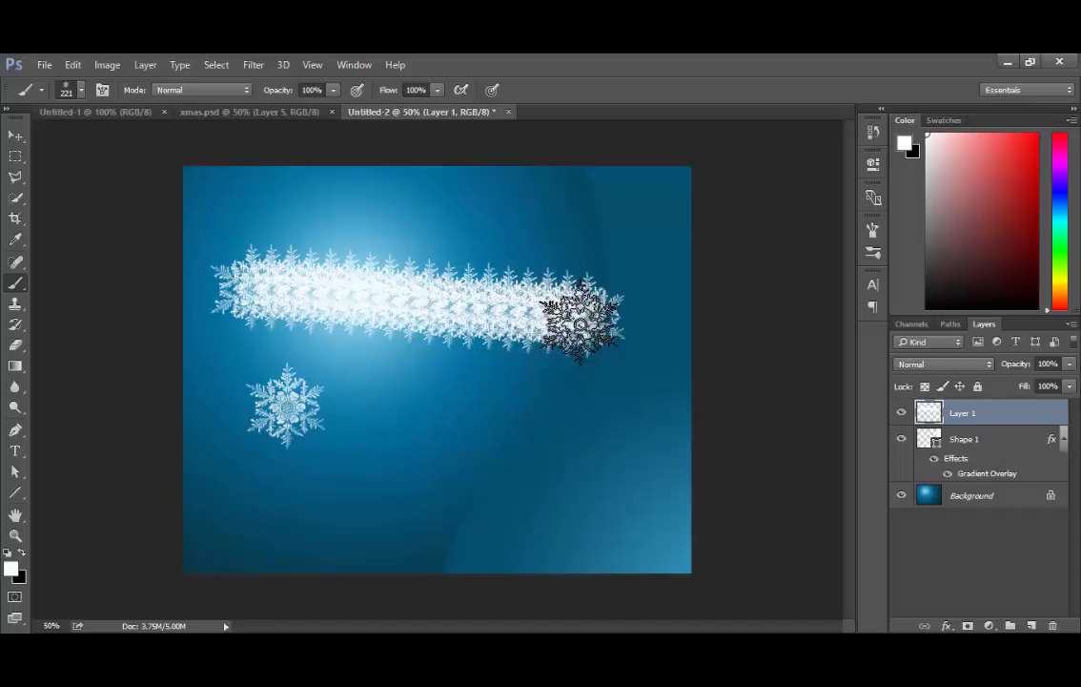
left_click_drag(1030, 419, 1052, 626)
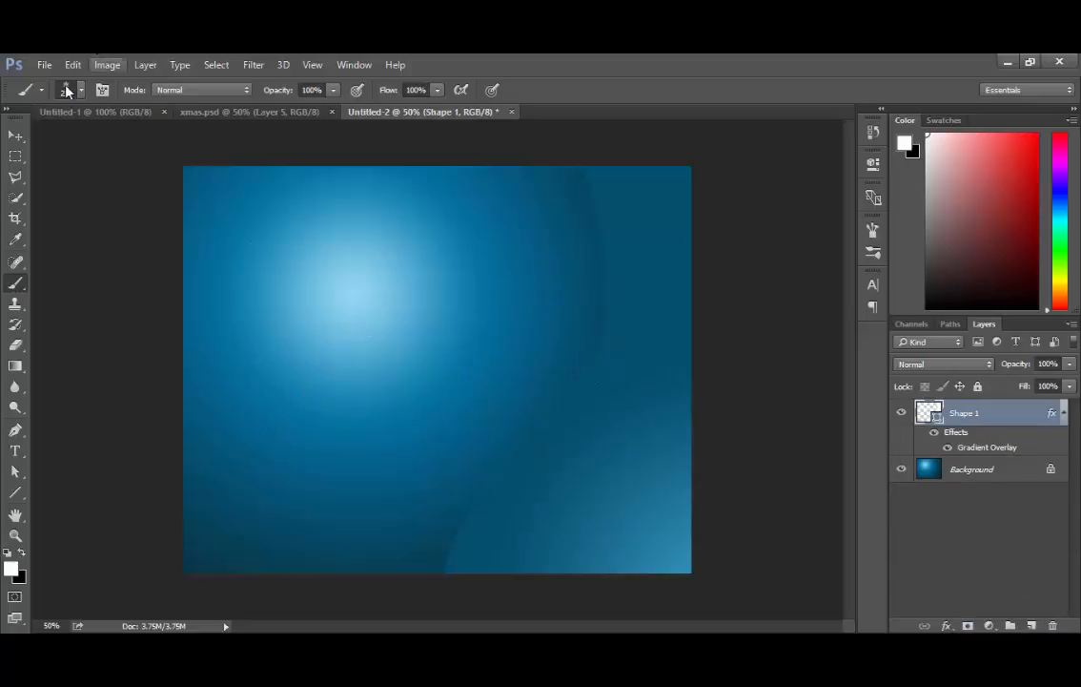
Open the brush settings for the snowflake tip and set its size to 90 px
left_click(354, 64)
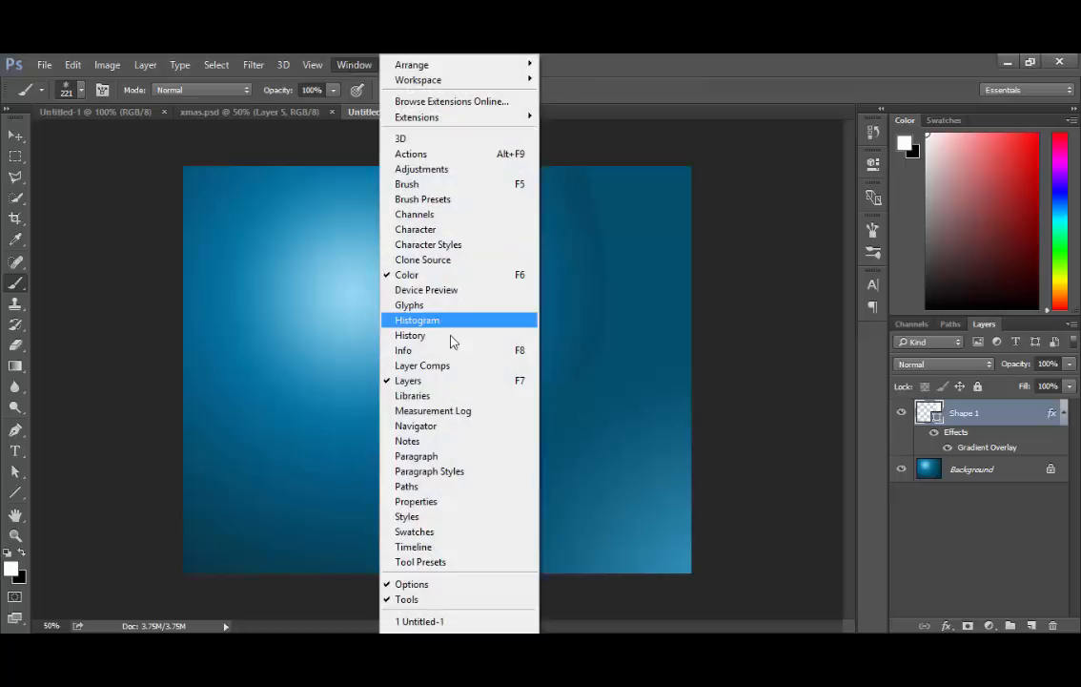
left_click(438, 200)
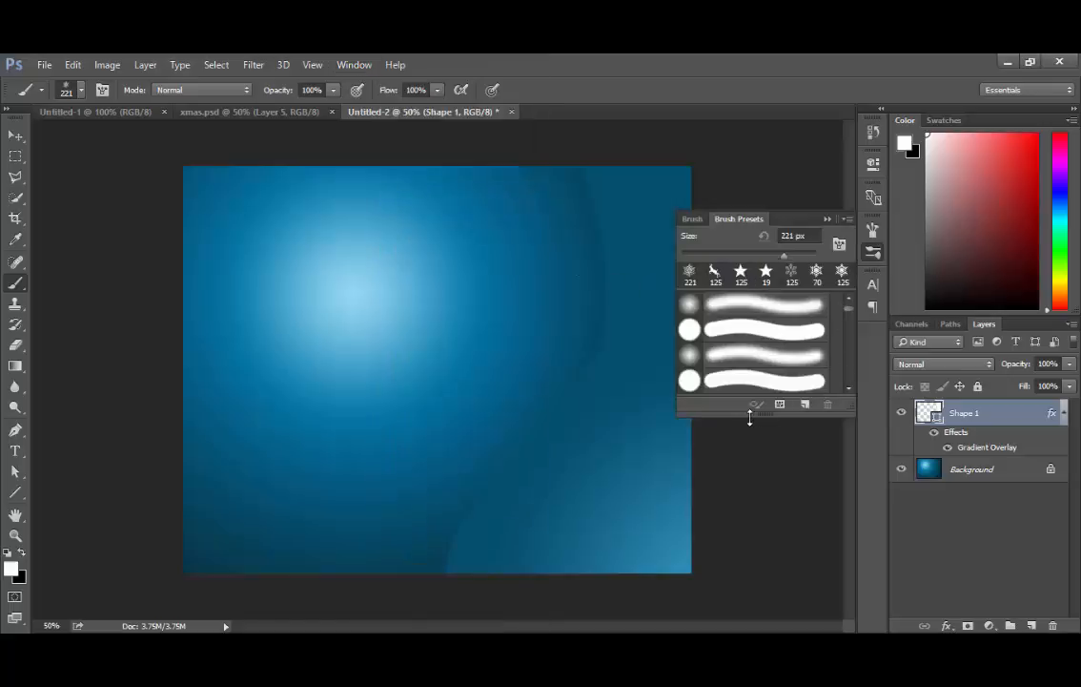
left_click_drag(749, 418, 749, 524)
left_click(691, 220)
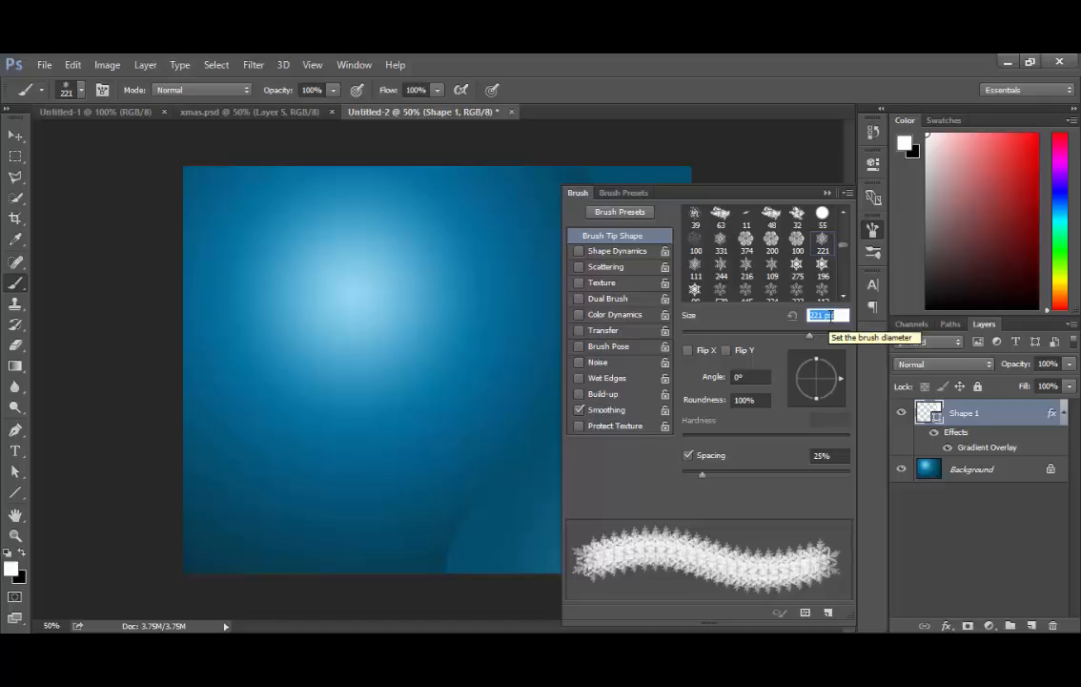
type("90")
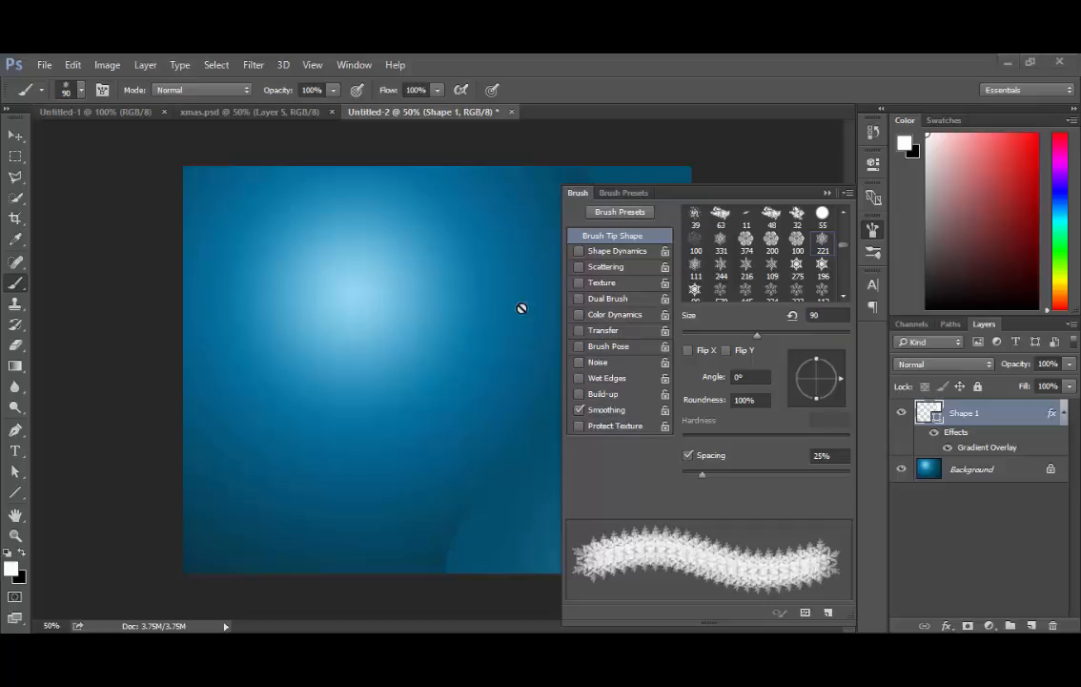
Enable Shape Dynamics for the snowflake brush with 79% size jitter, 20% minimum diameter and 100% angle jitter
left_click(615, 253)
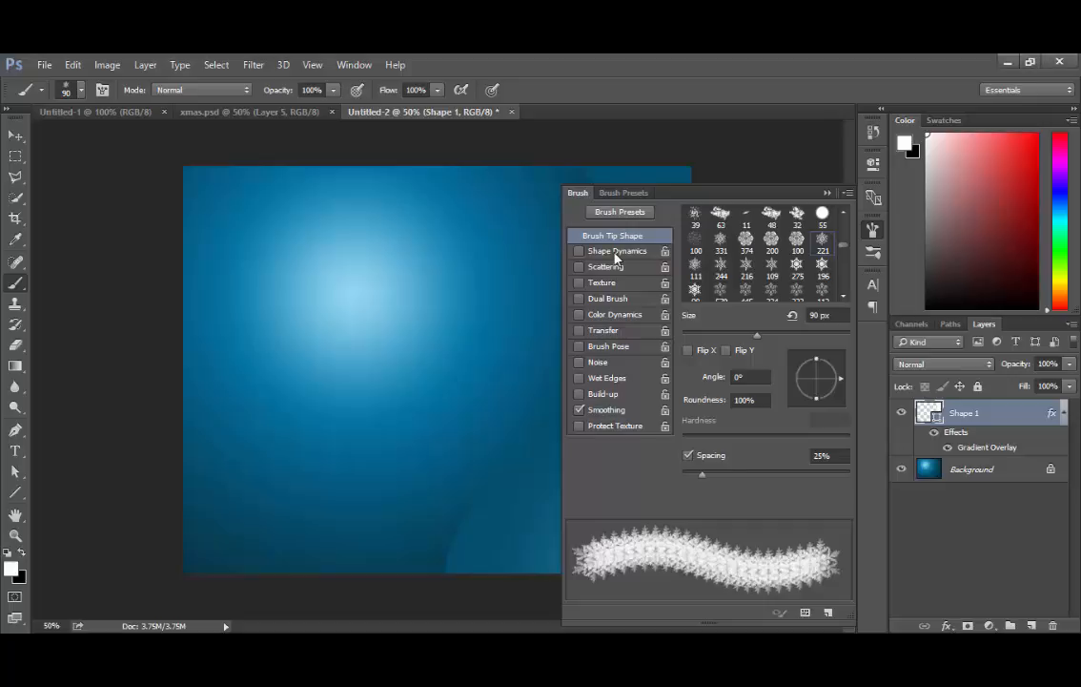
left_click(615, 253)
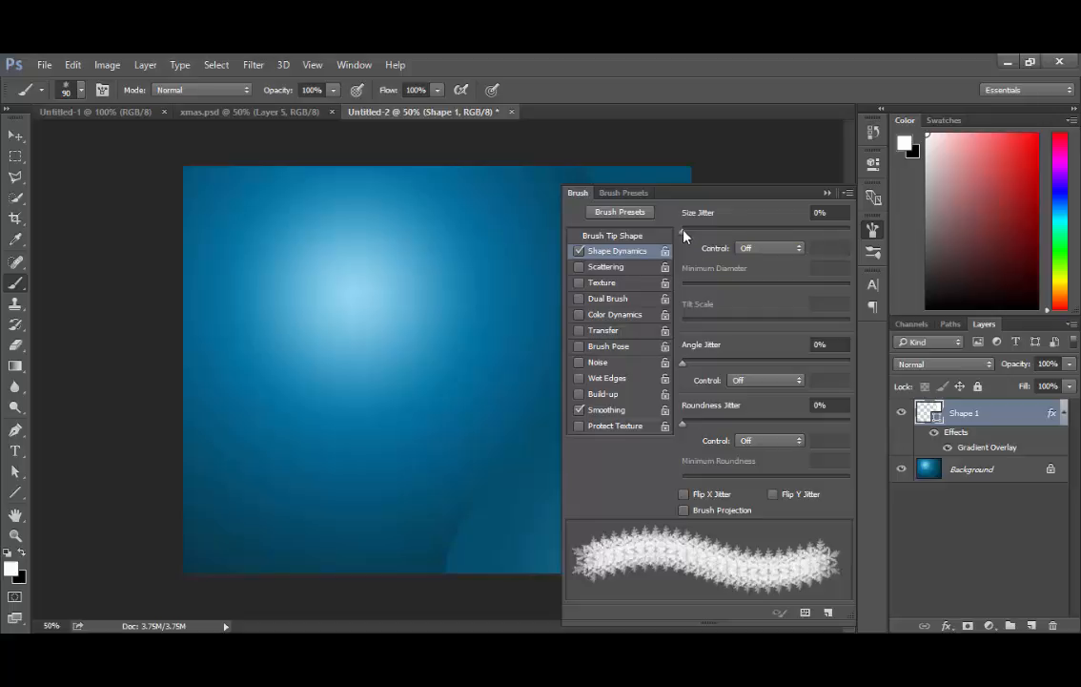
left_click_drag(684, 236, 816, 247)
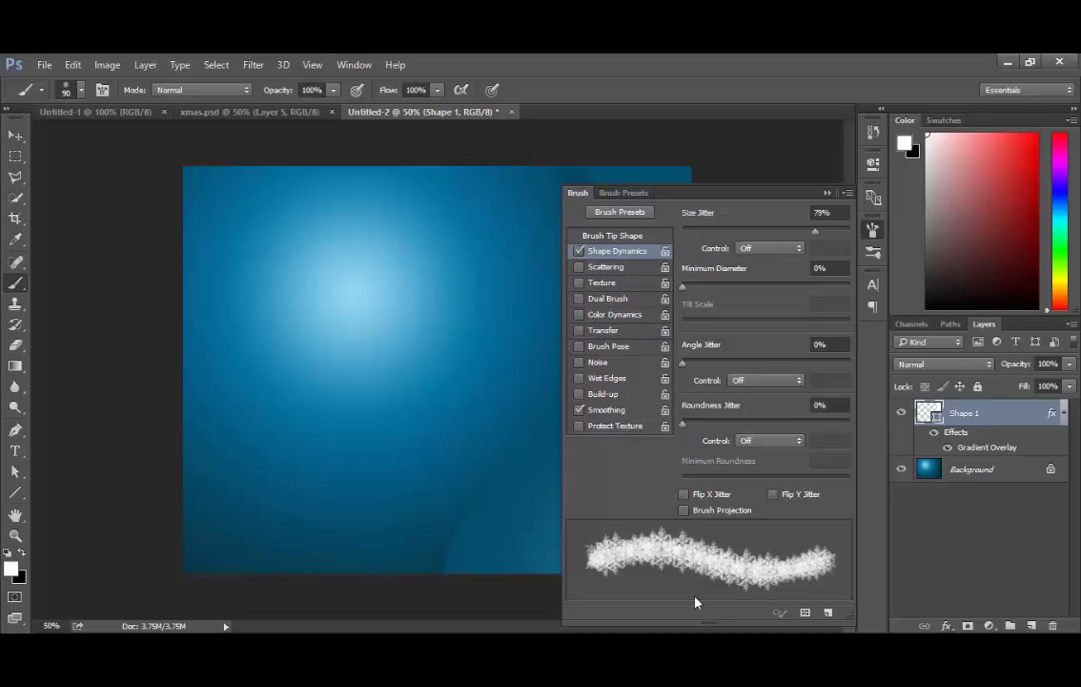
left_click(840, 270)
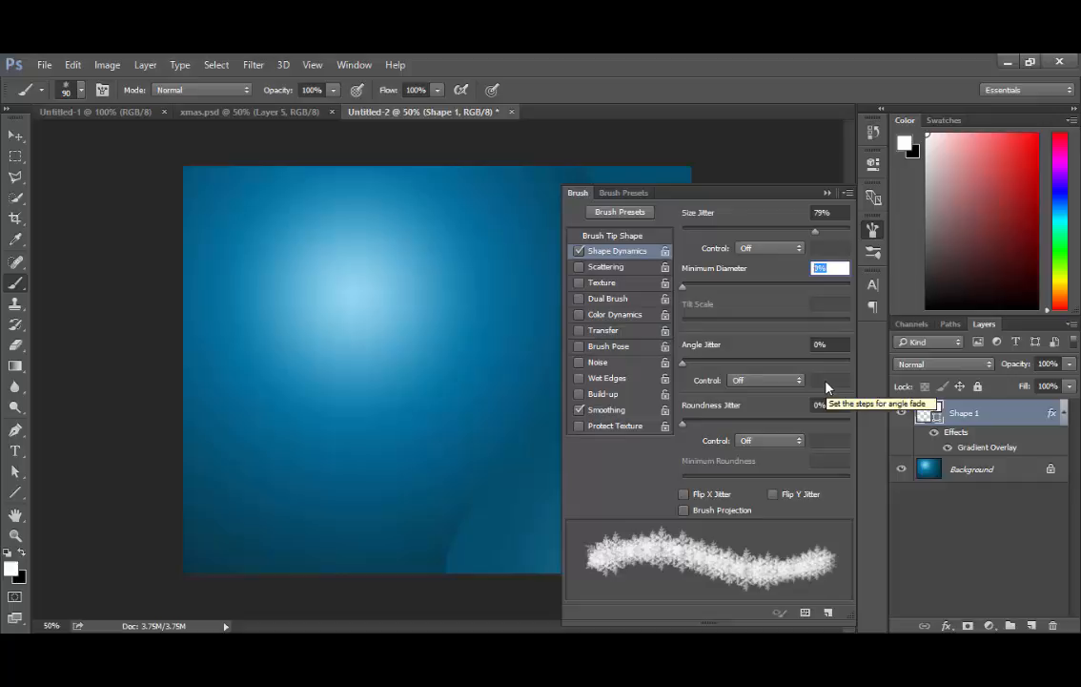
type("20")
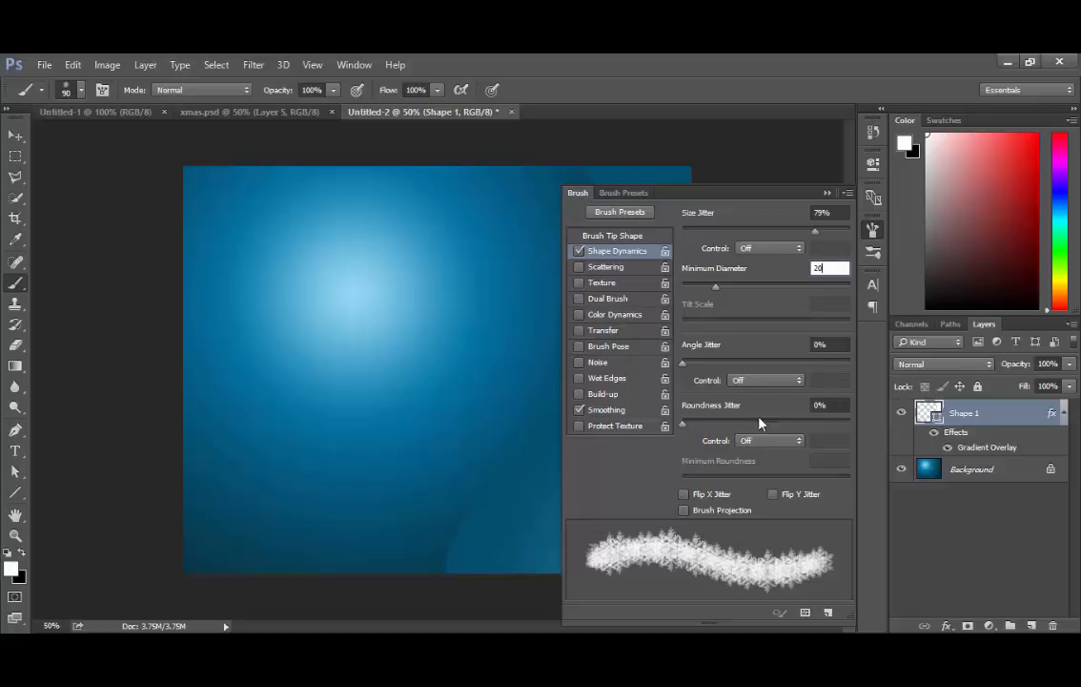
left_click_drag(682, 366, 867, 384)
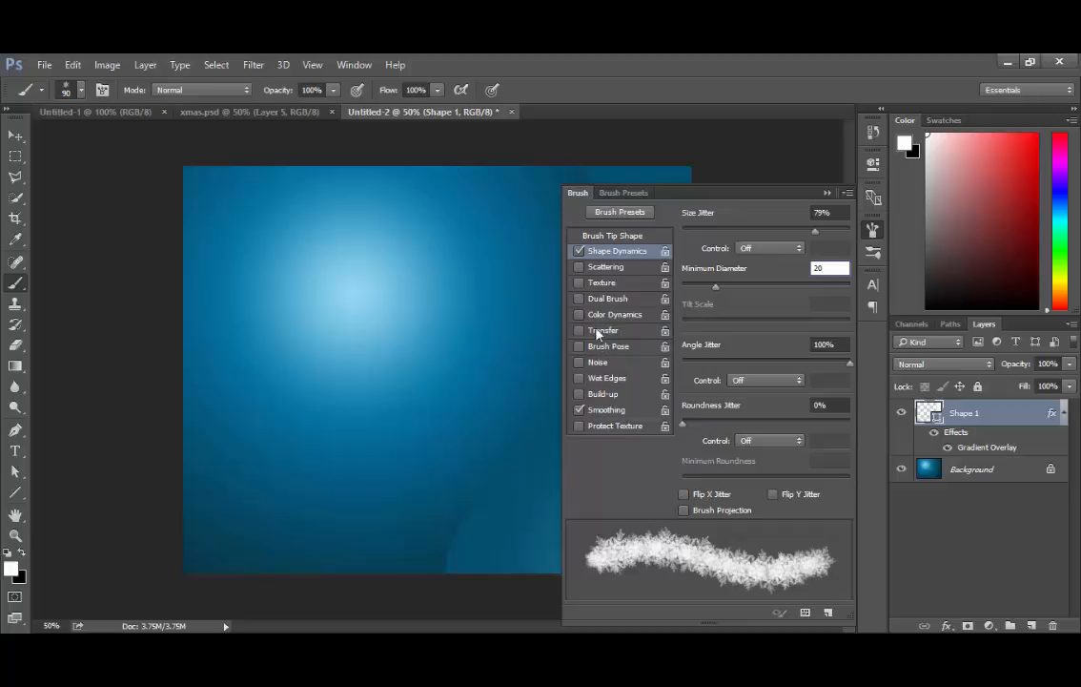
Enable Scattering with 242% scatter and 100% count jitter, and Transfer with 52% opacity jitter and 100% flow jitter
left_click(612, 269)
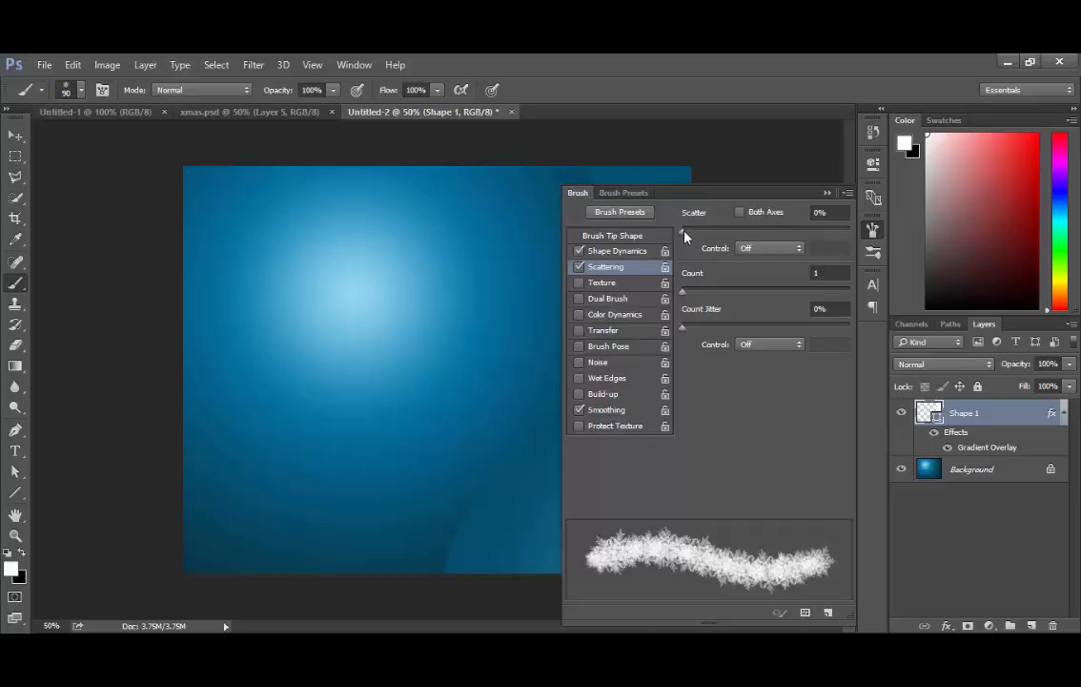
left_click_drag(684, 233, 691, 233)
left_click_drag(836, 214, 783, 219)
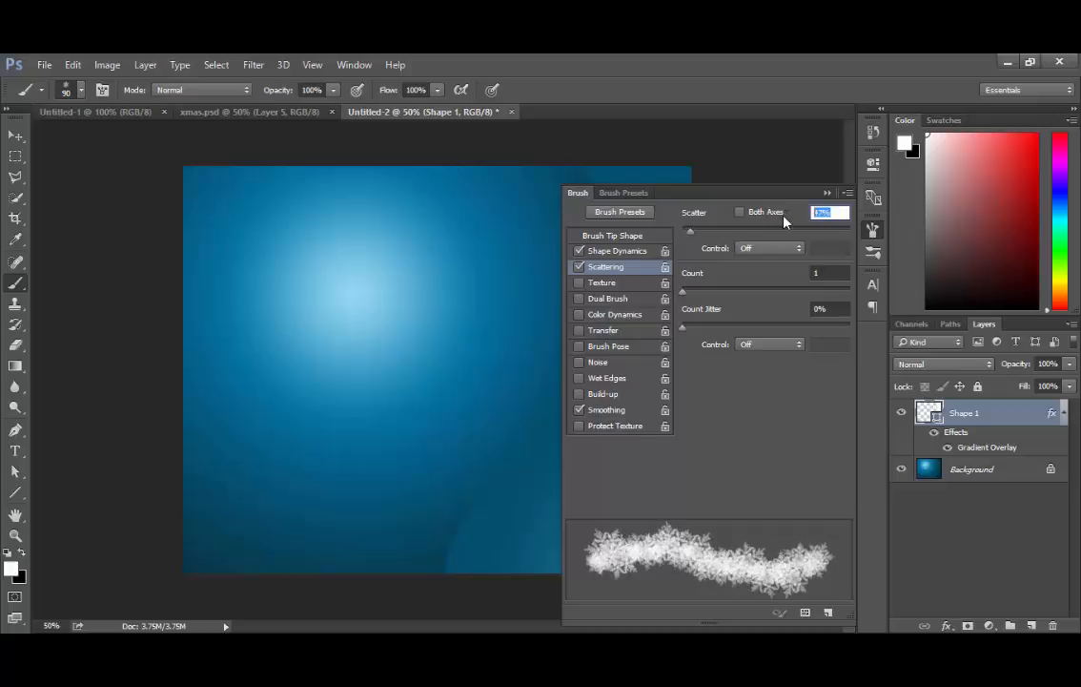
type("242")
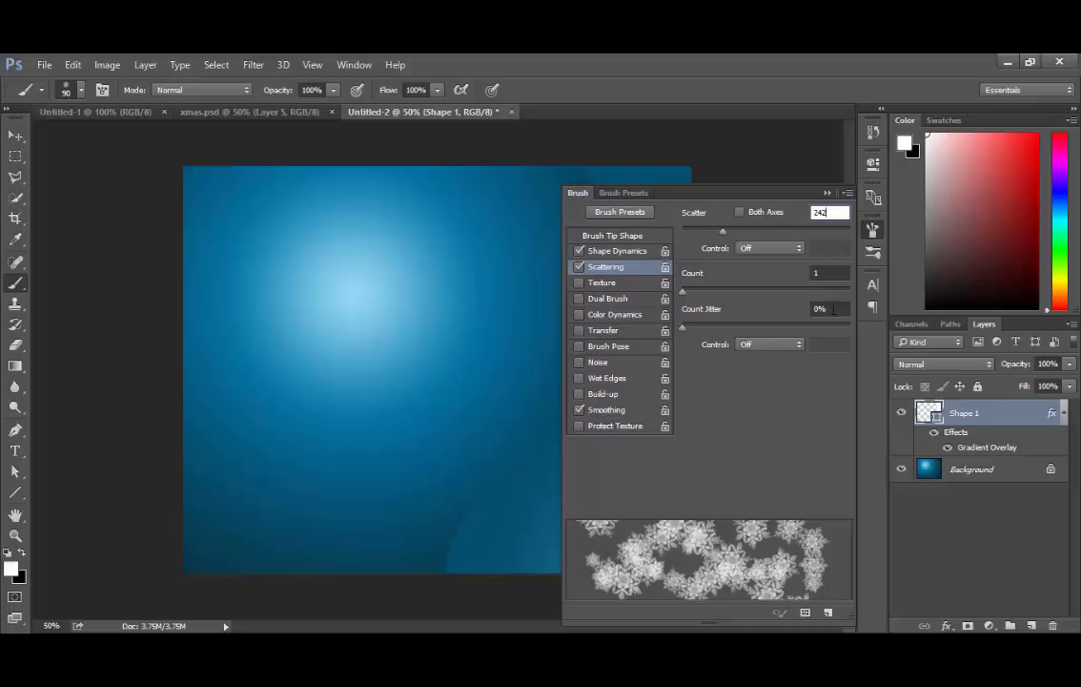
left_click_drag(832, 308, 794, 310)
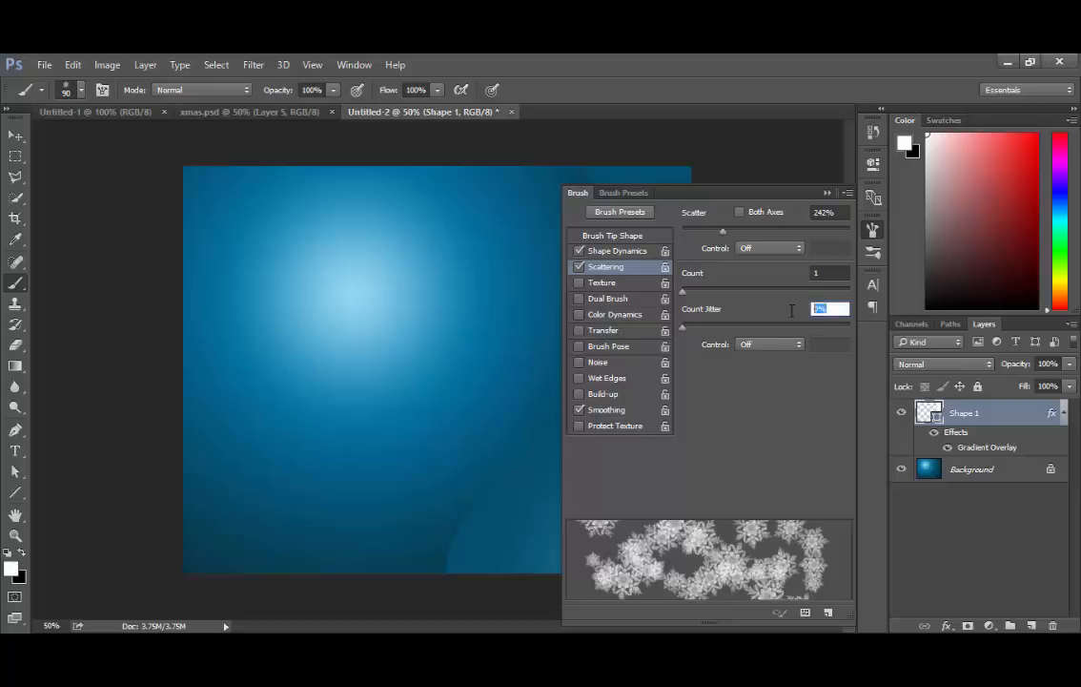
type("100")
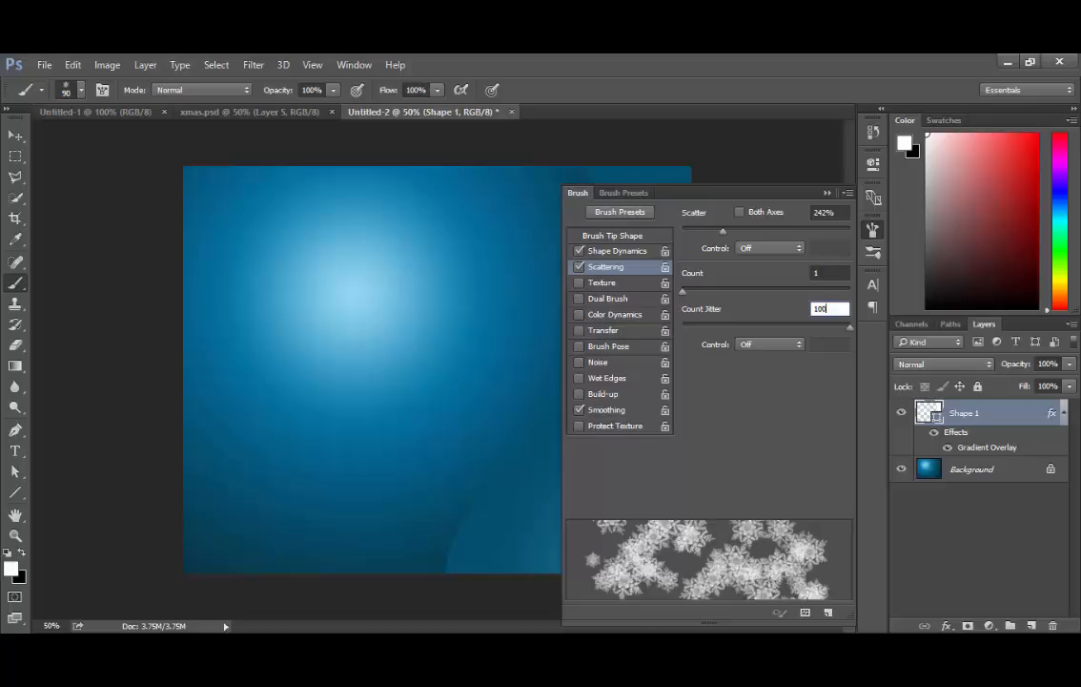
left_click(603, 330)
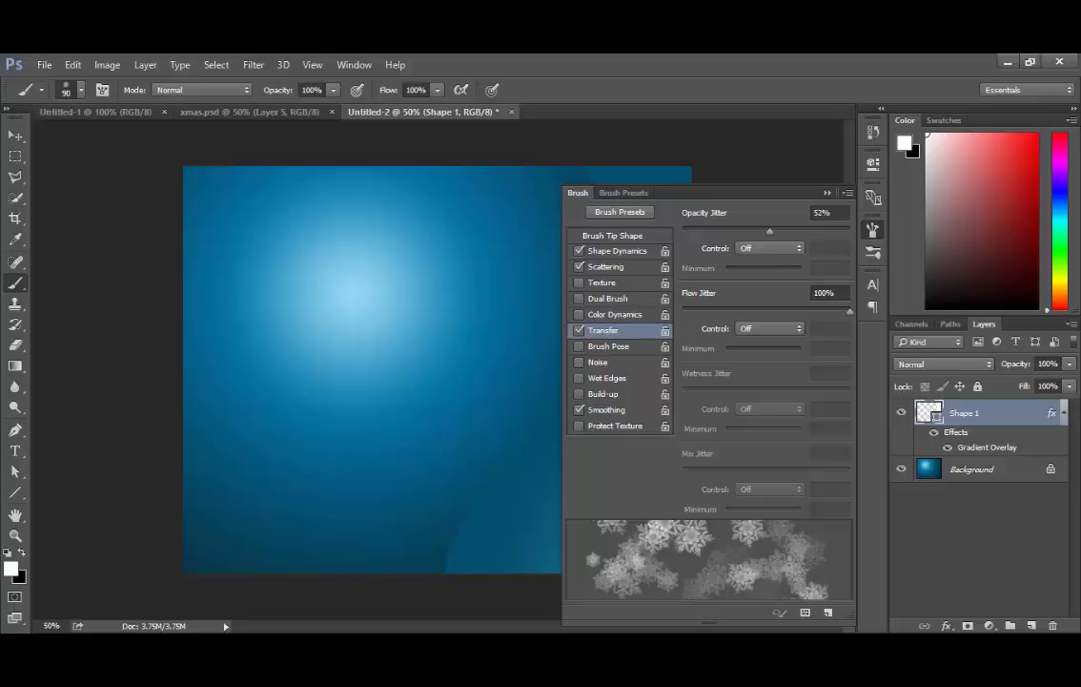
left_click(578, 194)
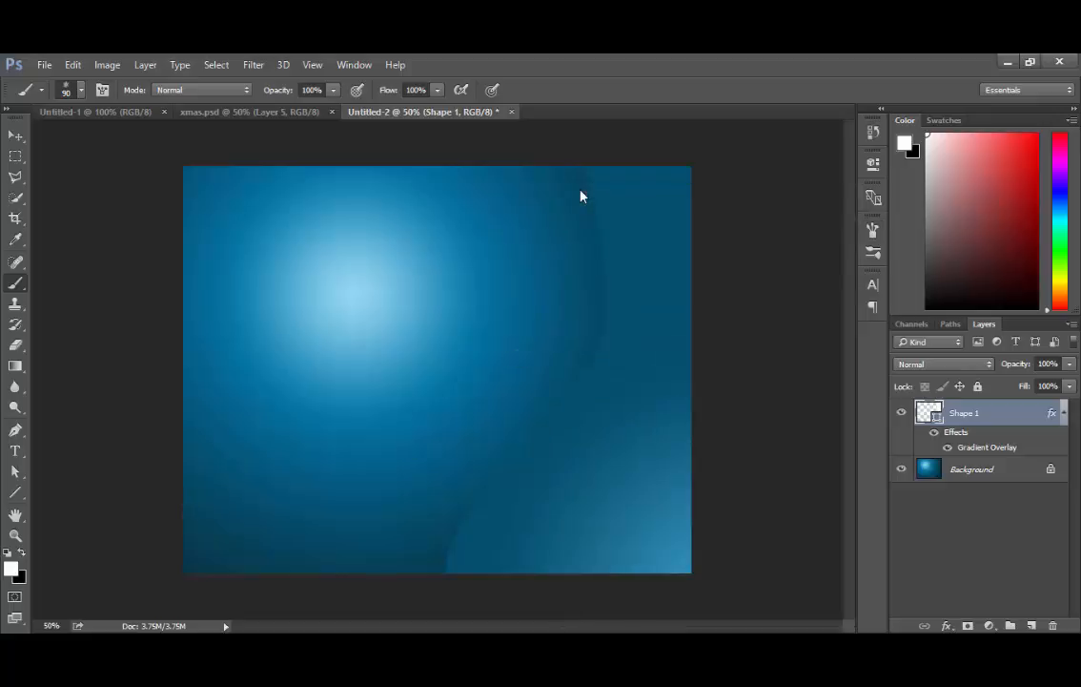
Add a new layer above Shape 1 and name it Snow_Right
left_click(1031, 625)
double_click(978, 413)
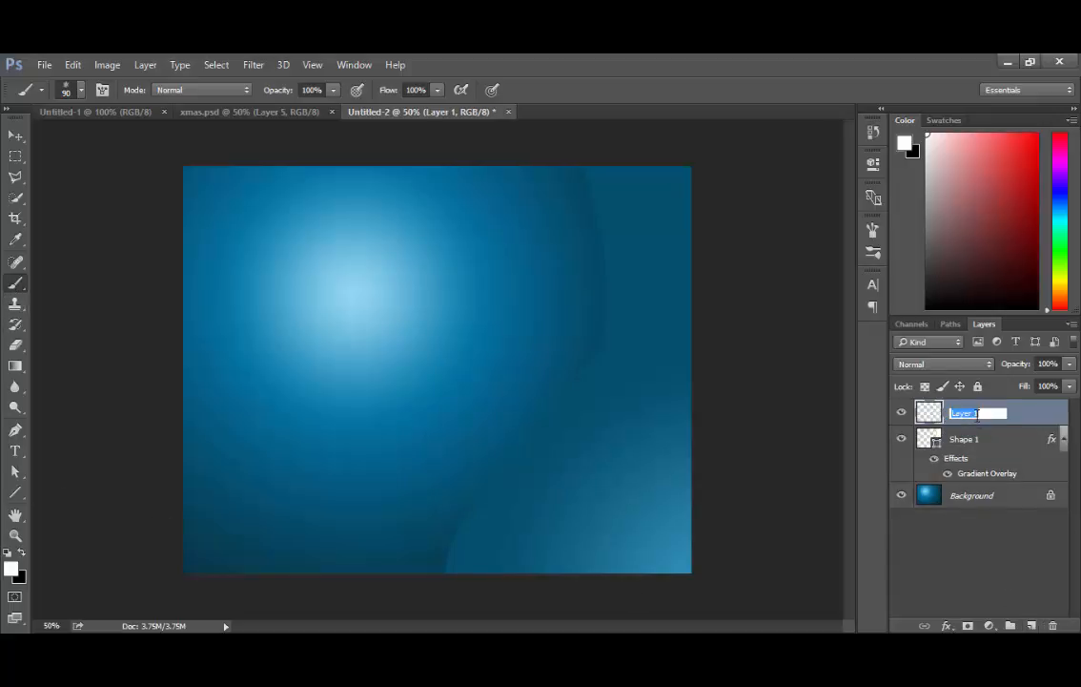
type("Sno")
type("w")
type(" Lef")
key("BackSpace")
key("BackSpace")
key("BackSpace")
type("Right")
key("Return")
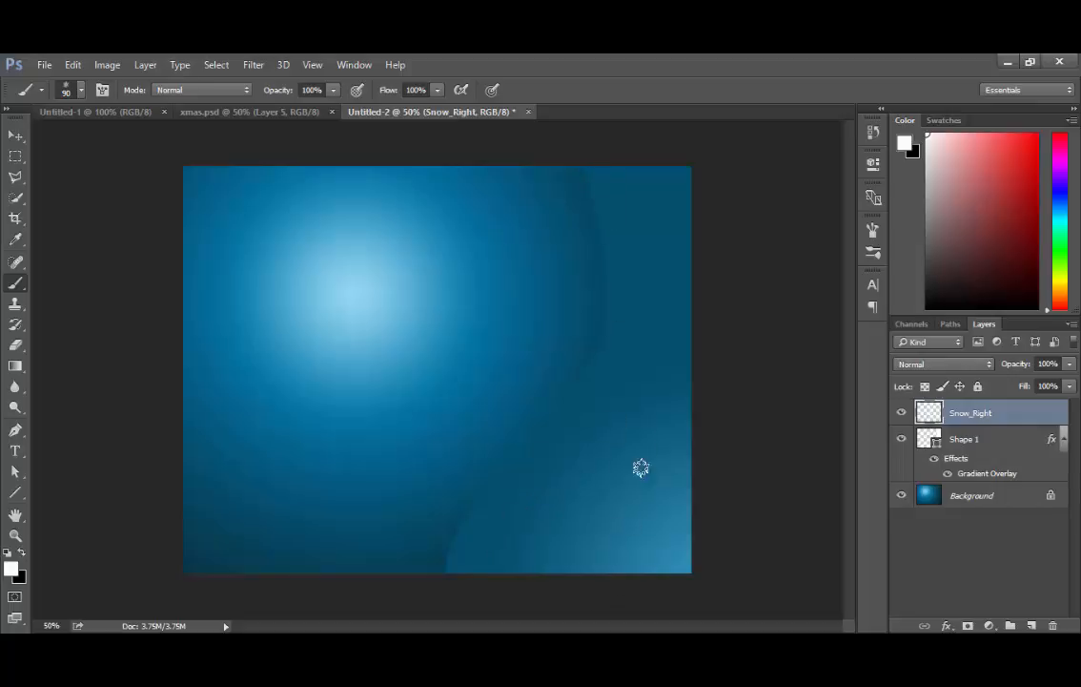
Try painting scattered snowflakes over the curved panel on the Snow_Right layer, and undo the painting
mouse_move(466, 564)
left_mouse_down()
mouse_move(557, 462)
mouse_move(597, 403)
mouse_move(638, 304)
mouse_move(615, 152)
mouse_move(638, 162)
mouse_move(654, 238)
mouse_move(673, 409)
mouse_move(665, 526)
mouse_move(644, 566)
mouse_move(538, 586)
left_mouse_up()
mouse_move(563, 641)
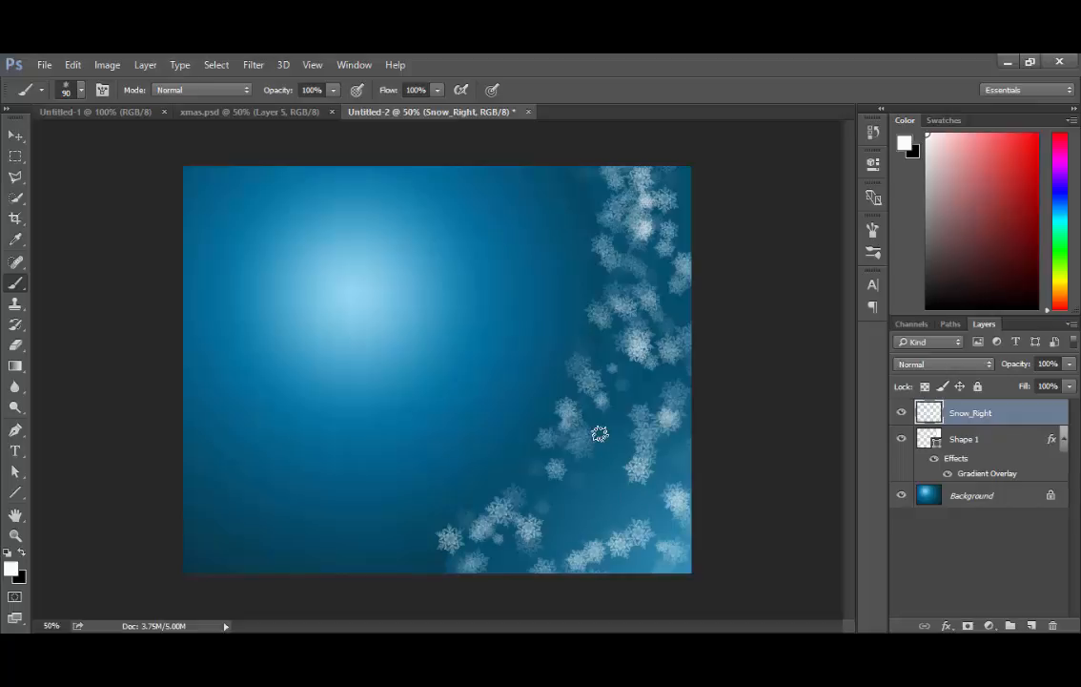
key("ctrl+z")
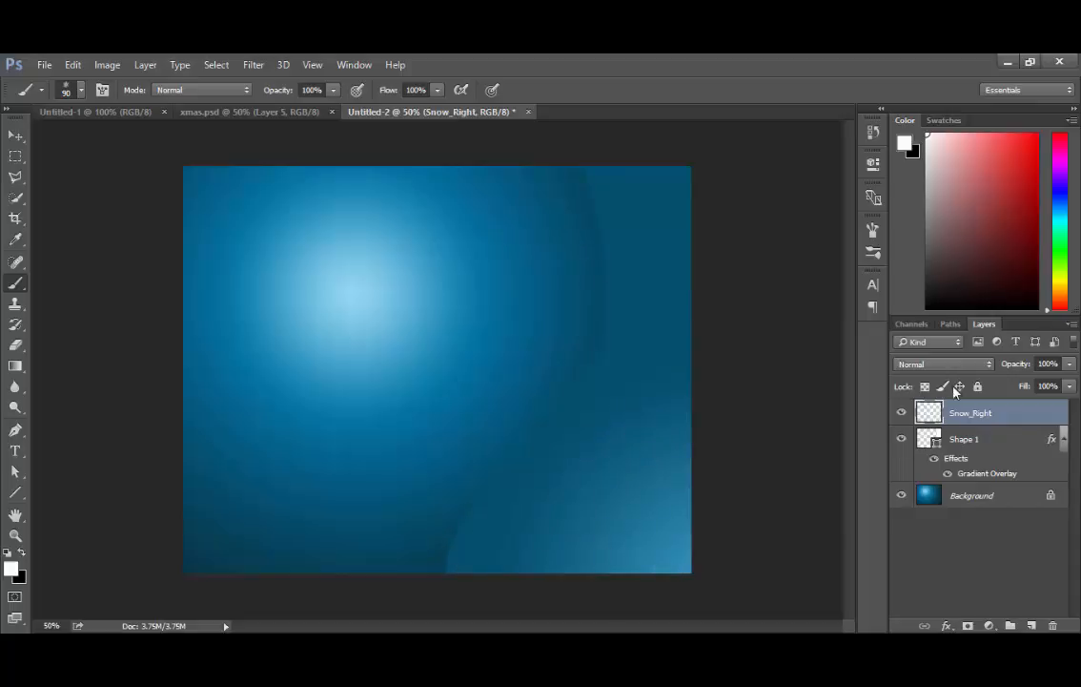
Set the brush tip spacing to 100% and paint scattered snowflakes over the curved panel on the Snow_Right layer
left_click(349, 65)
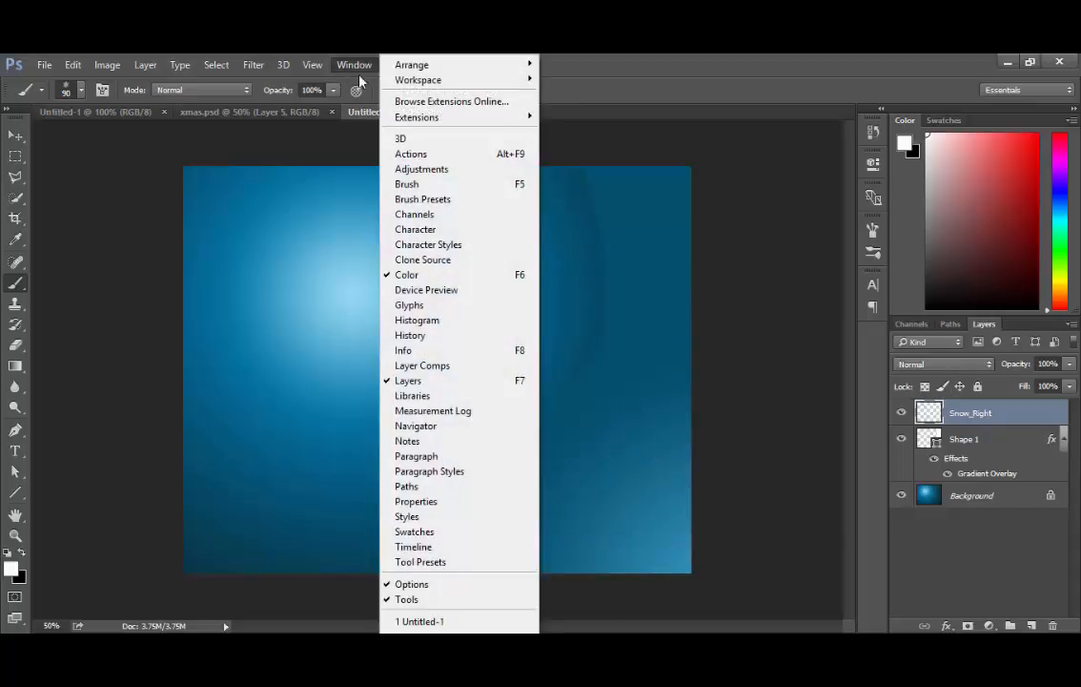
left_click(406, 184)
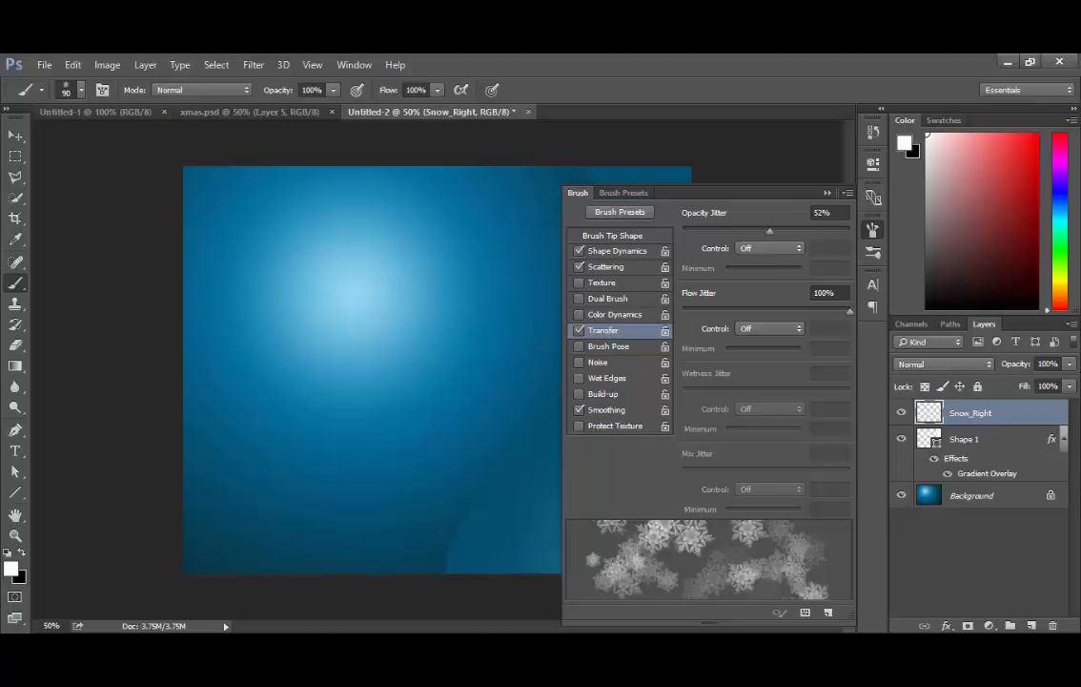
left_click(612, 236)
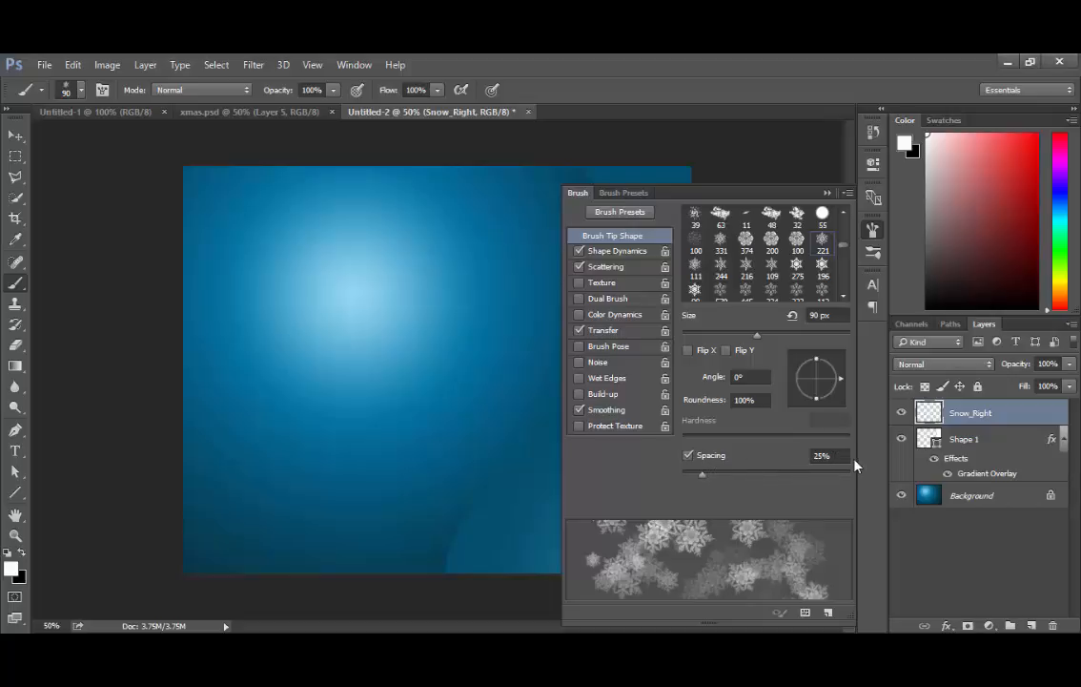
left_click(825, 455)
left_click_drag(831, 455, 796, 459)
type("100")
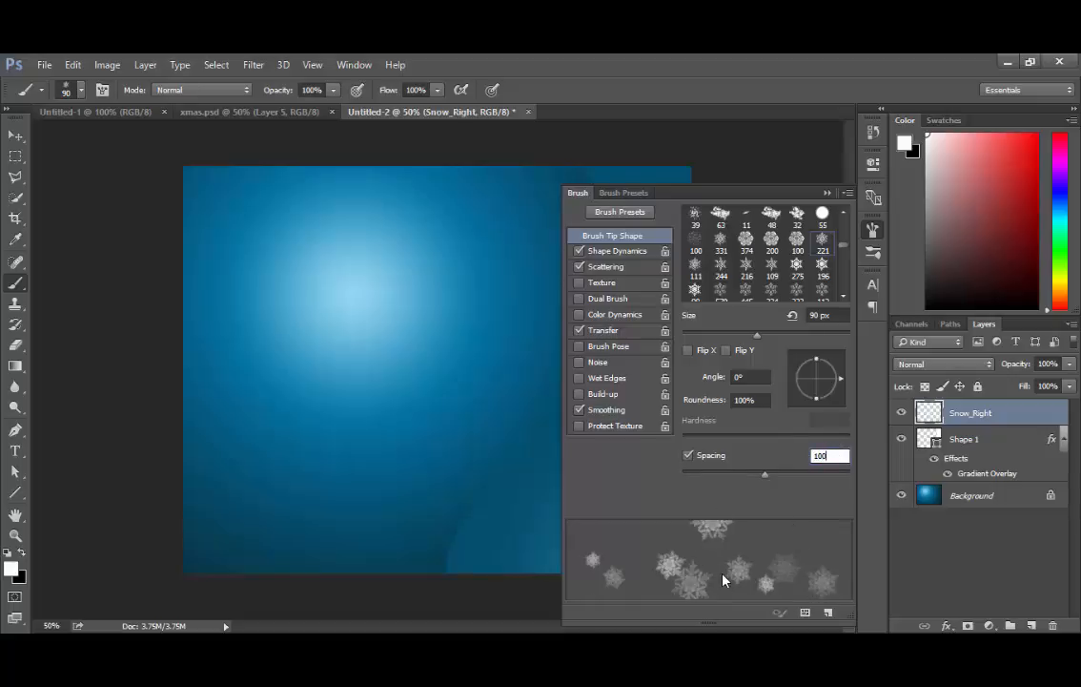
left_click(510, 165)
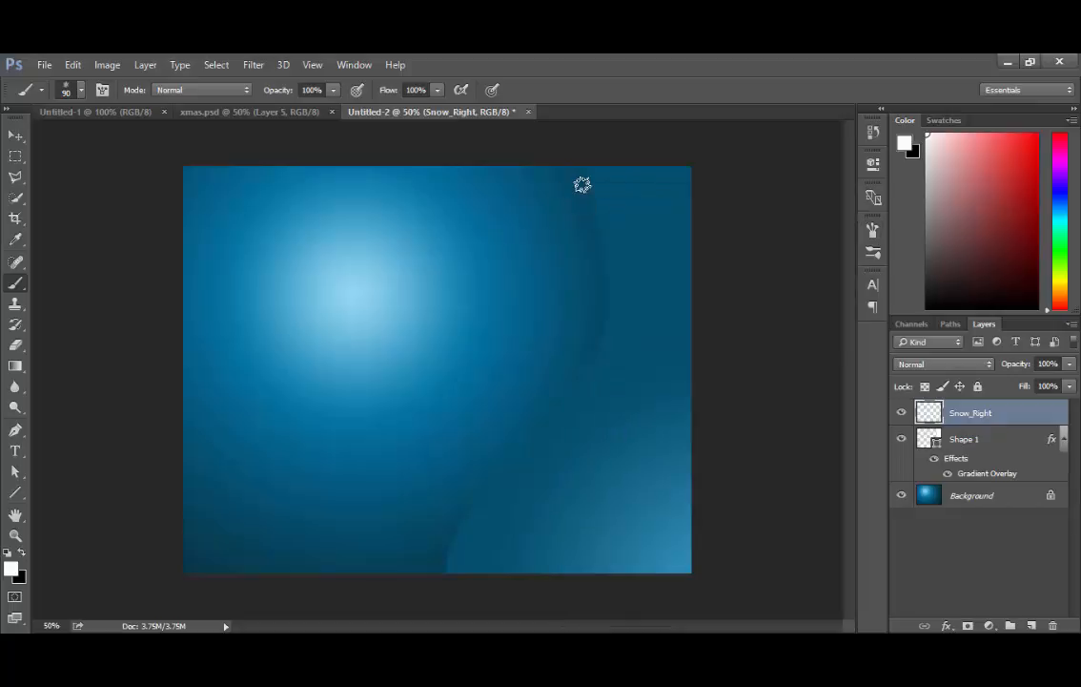
left_click(593, 175)
mouse_move(626, 306)
left_mouse_down()
mouse_move(585, 410)
mouse_move(477, 558)
mouse_move(555, 575)
mouse_move(659, 553)
mouse_move(692, 299)
mouse_move(667, 166)
mouse_move(626, 357)
mouse_move(545, 575)
mouse_move(569, 421)
mouse_move(621, 251)
left_mouse_up()
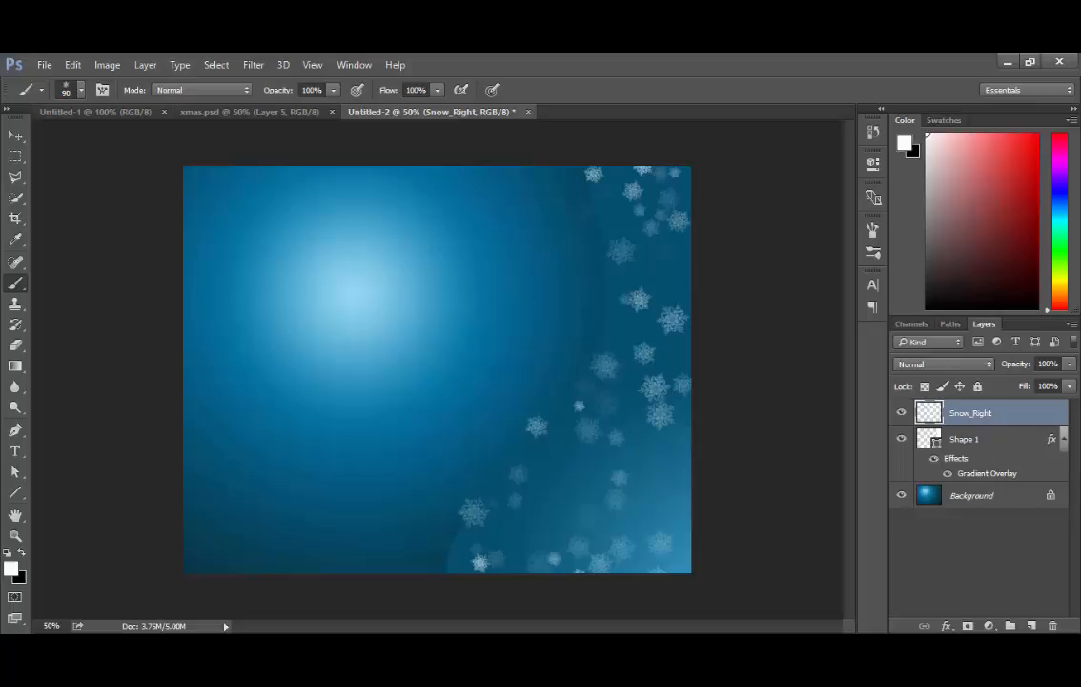
Add a new layer above Snow_Right and name it Snow_left
left_click(1032, 624)
double_click(963, 413)
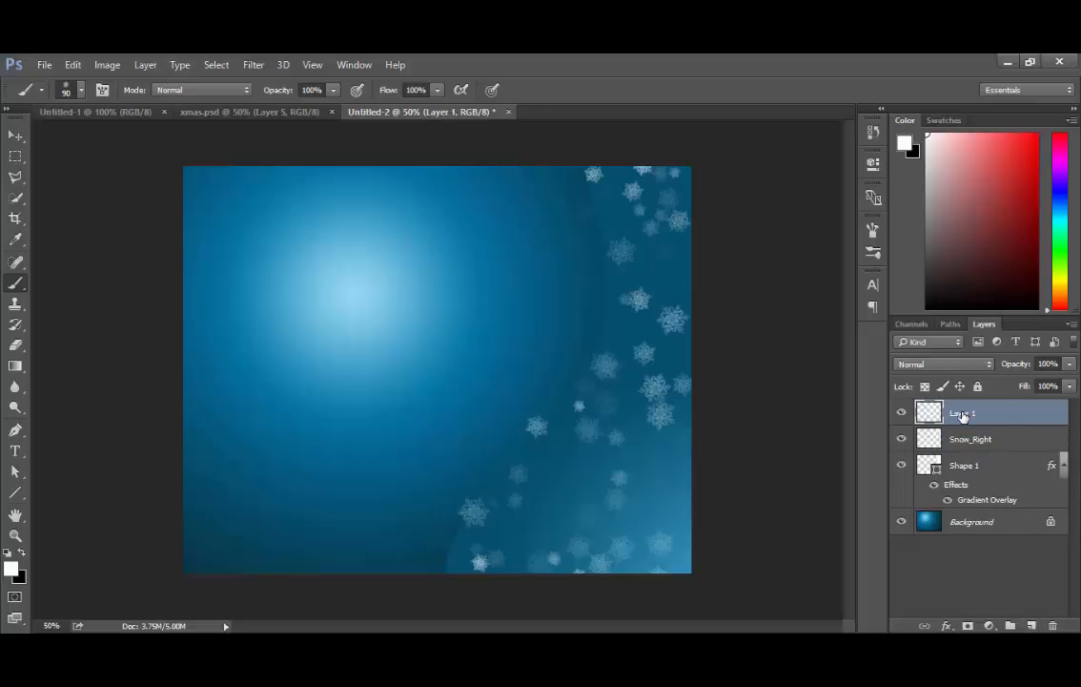
type("Snow-")
type("left")
key("Return")
Set the snowflake brush size to 350 px in the brush tip settings
left_click(360, 65)
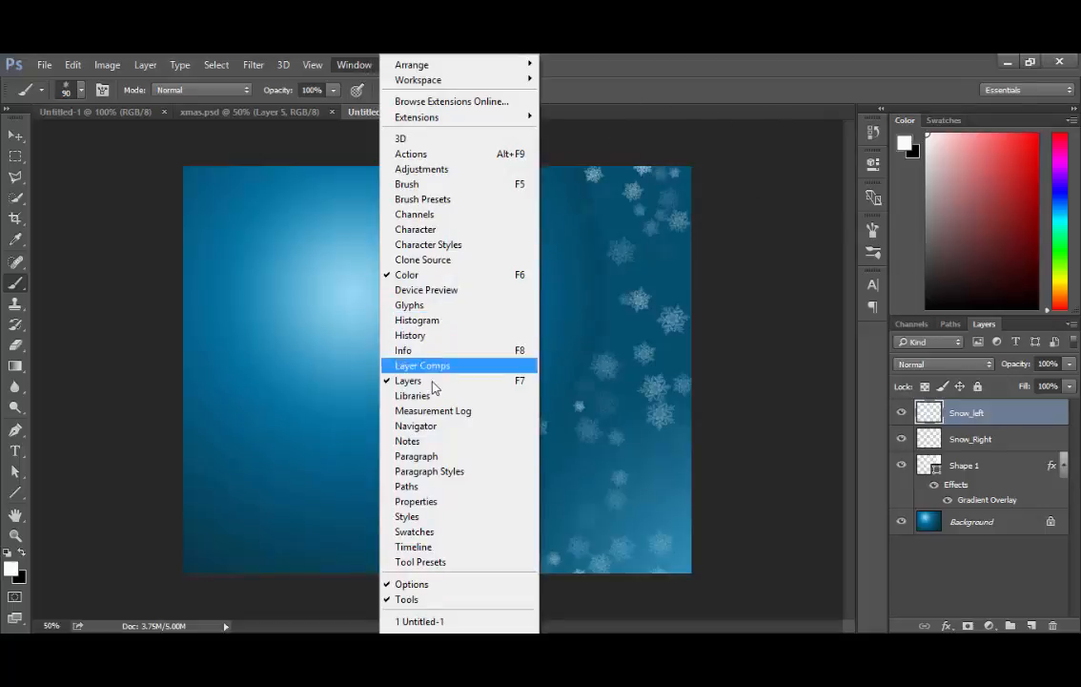
left_click(408, 185)
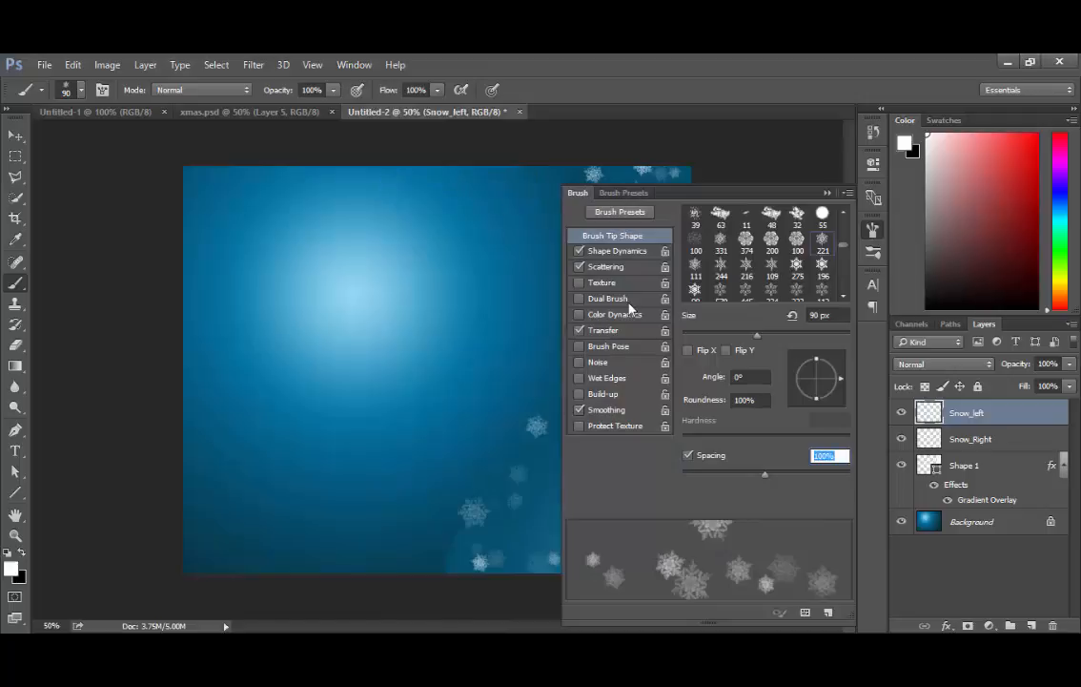
left_click(822, 316)
type("3")
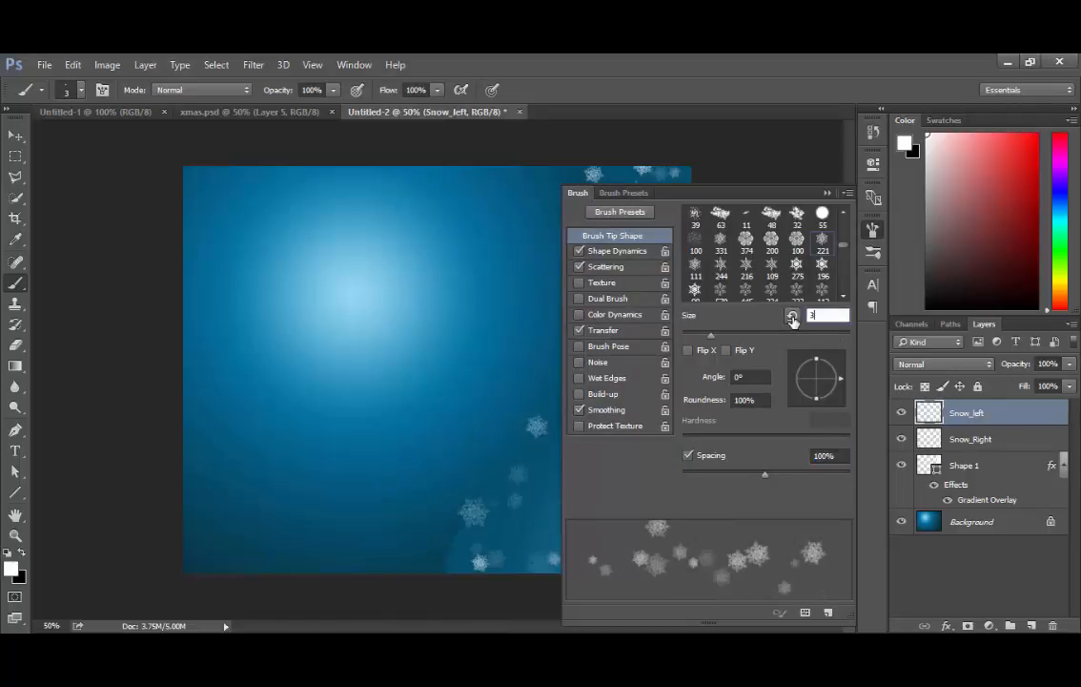
type("50")
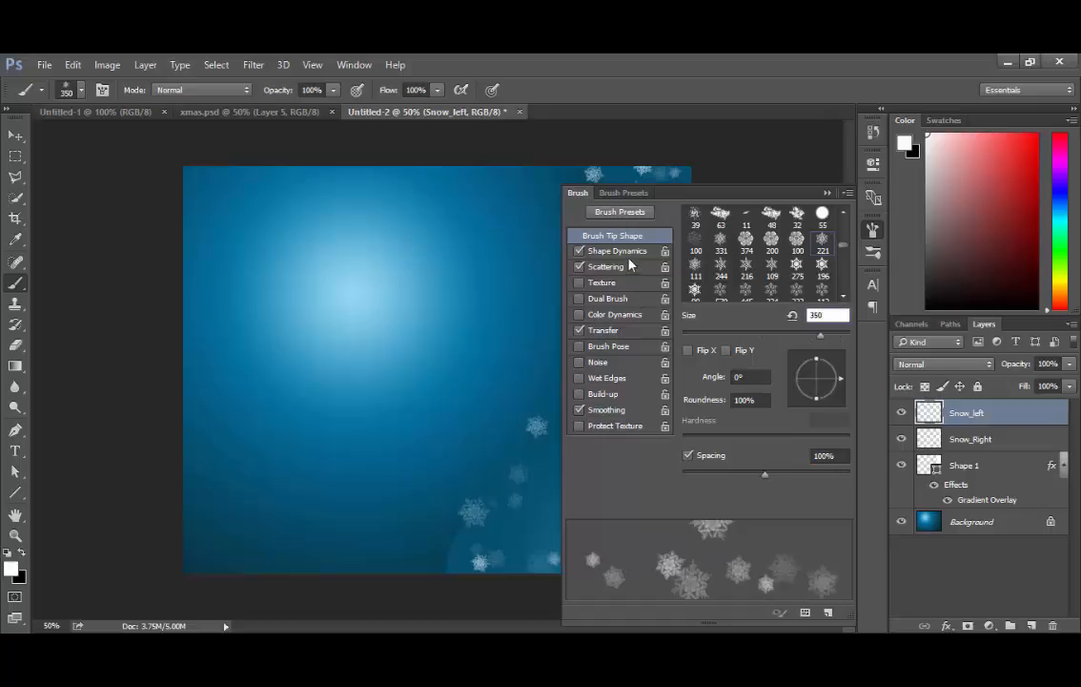
left_click(579, 193)
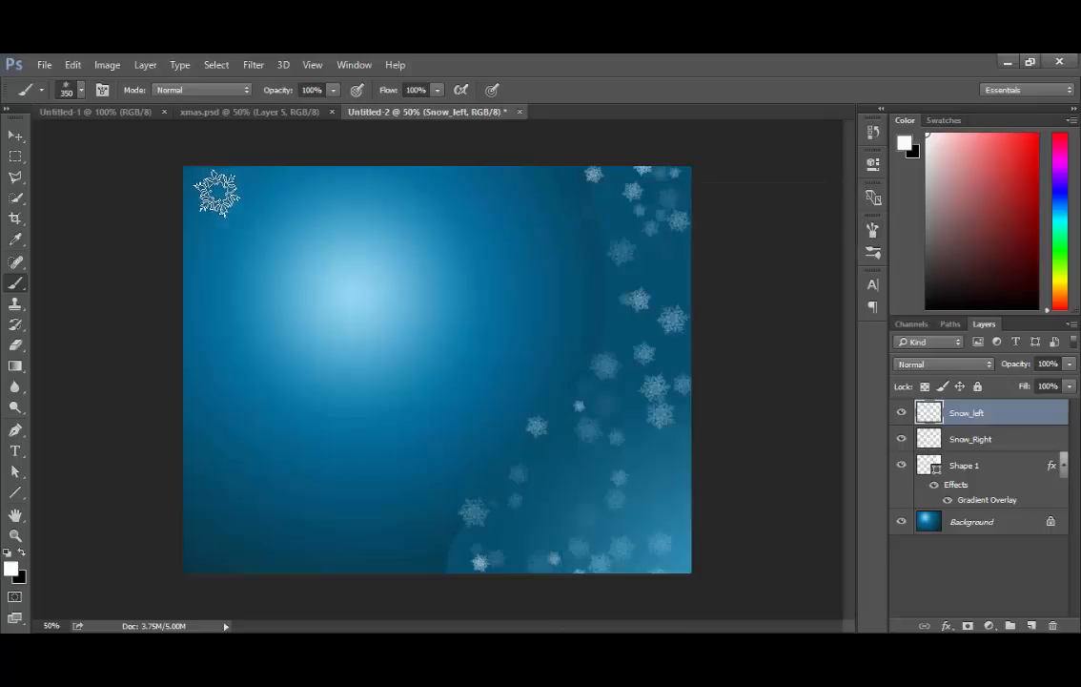
Paint large scattered snowflakes over the left half of the background on the Snow_left layer
left_click(334, 324)
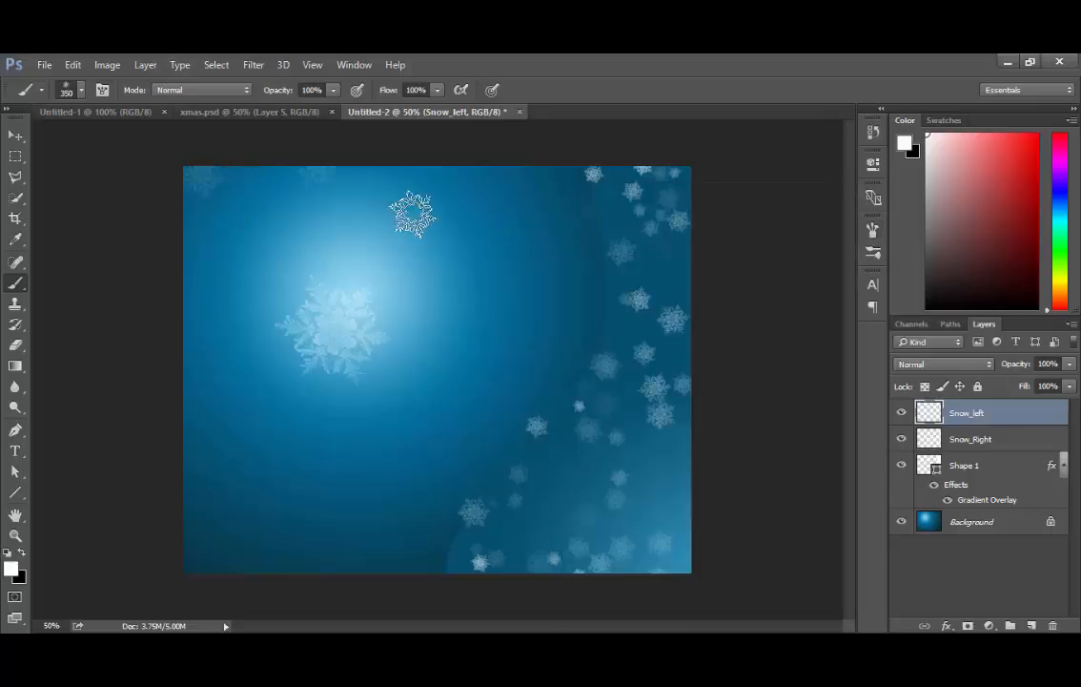
left_click(233, 410)
left_click(322, 532)
mouse_move(293, 555)
left_mouse_down()
mouse_move(366, 354)
mouse_move(332, 188)
left_mouse_up()
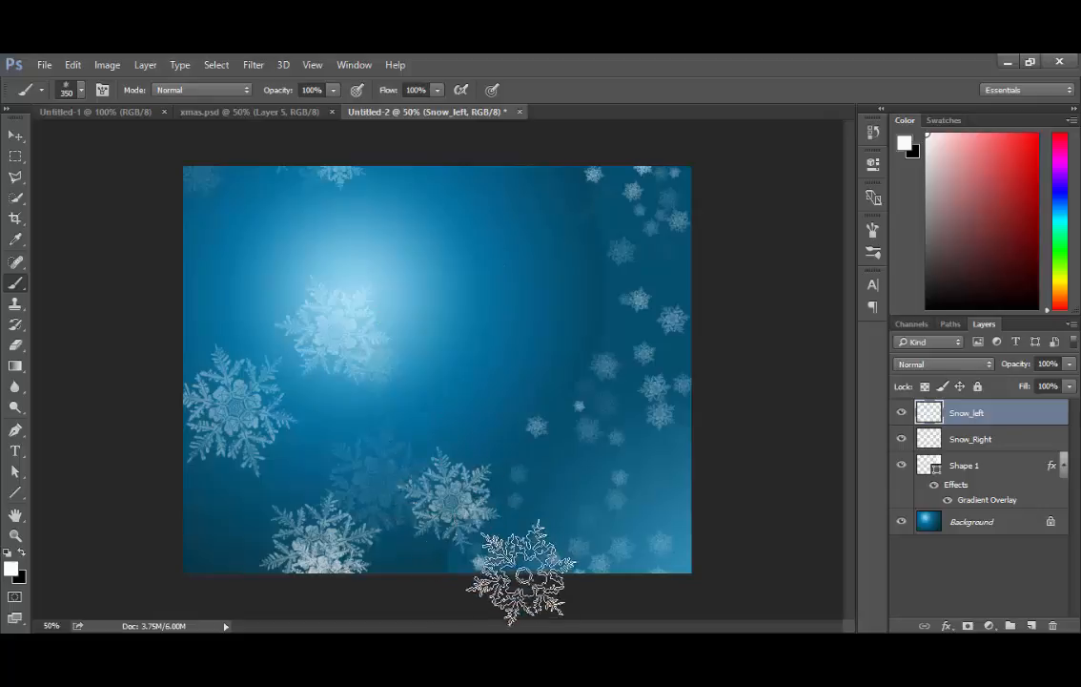
Undo the earlier snowflakes on Snow_left and repaint large scattered snowflakes over the left half of the background
key("ctrl+z")
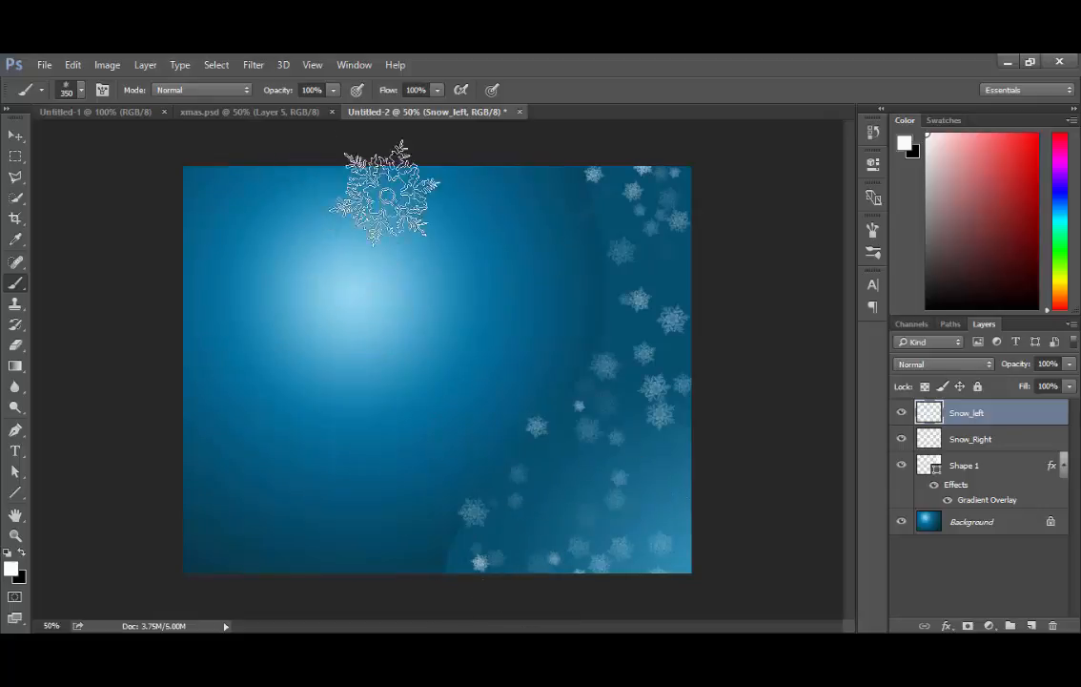
left_click(429, 202)
left_click(199, 218)
left_click(182, 395)
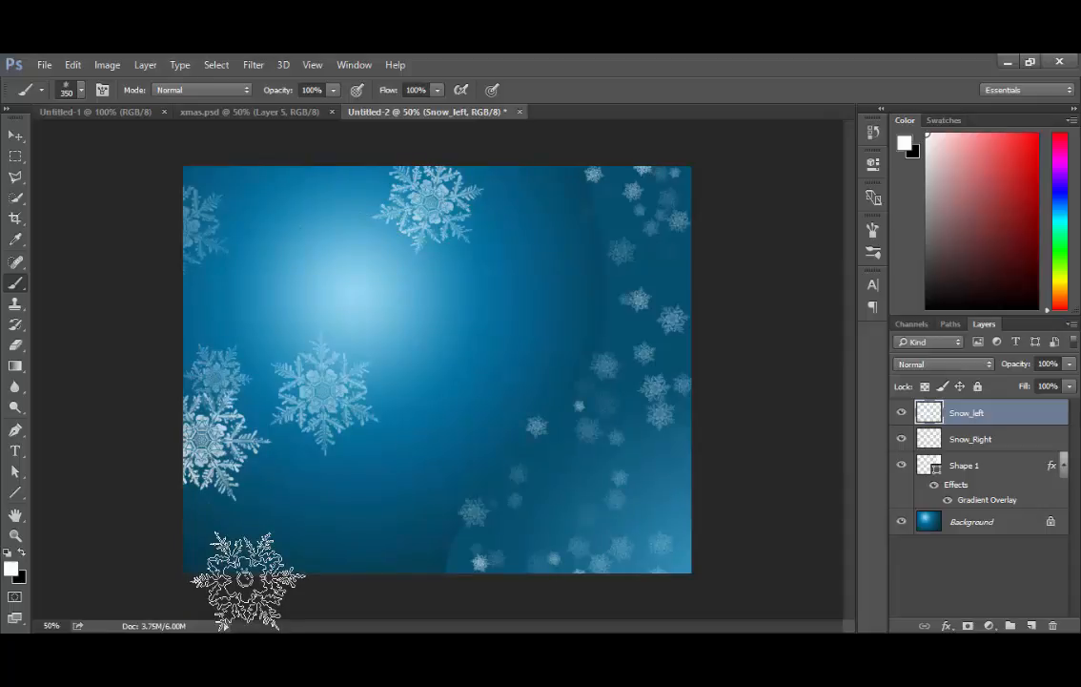
left_click(300, 226)
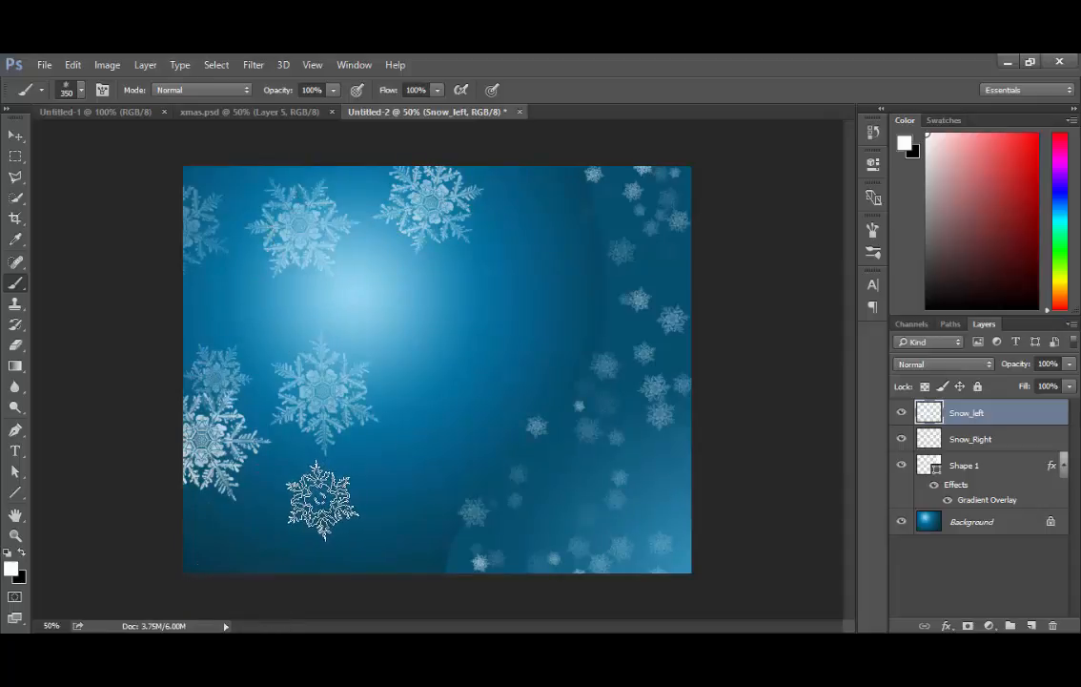
left_click(277, 559)
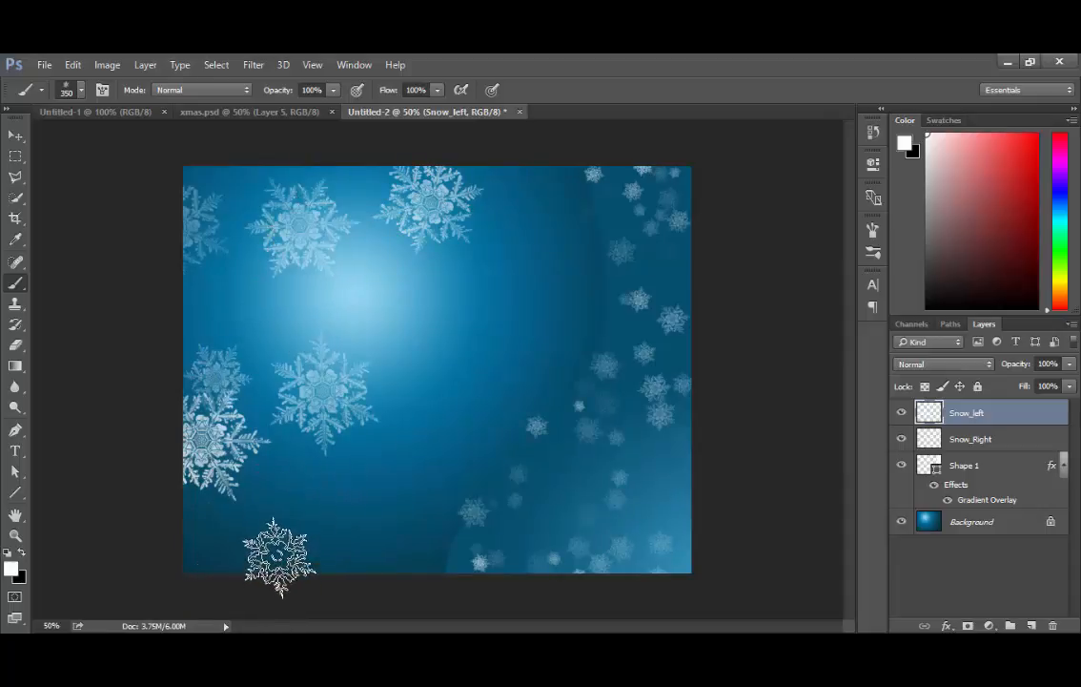
left_click(226, 508)
left_click(286, 191)
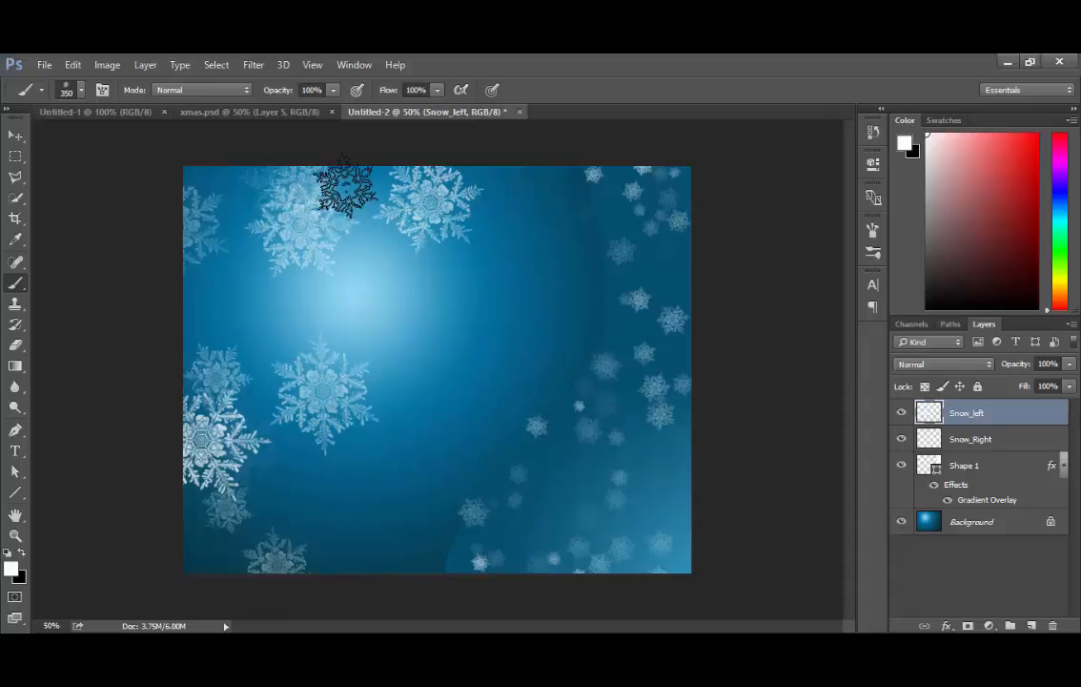
left_click(215, 267)
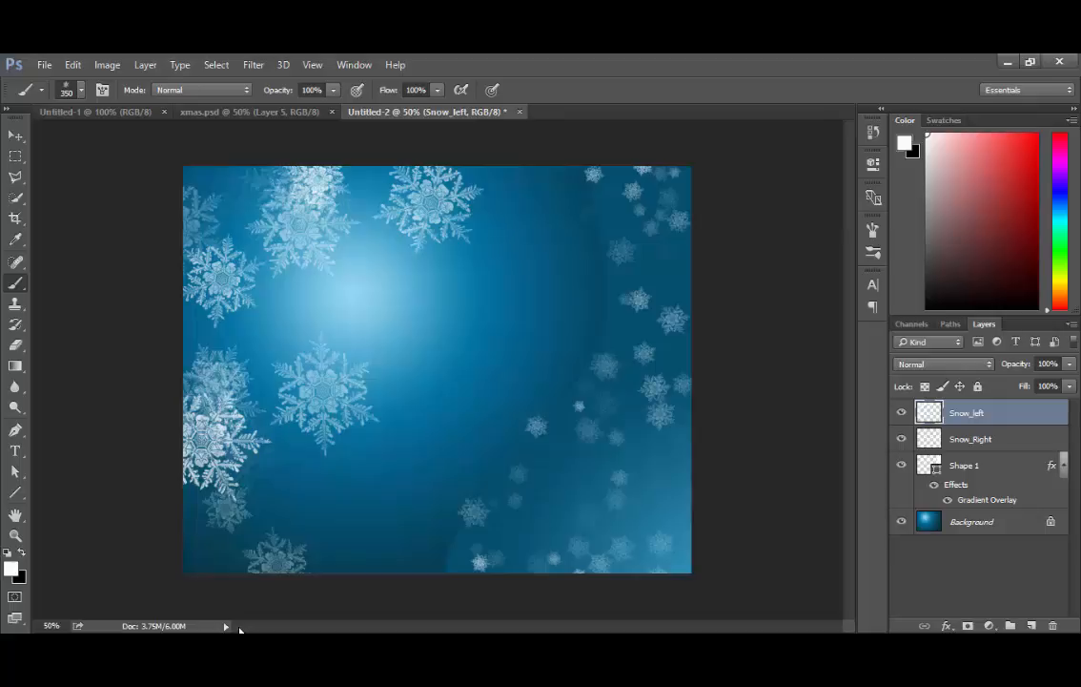
key("ctrl+z")
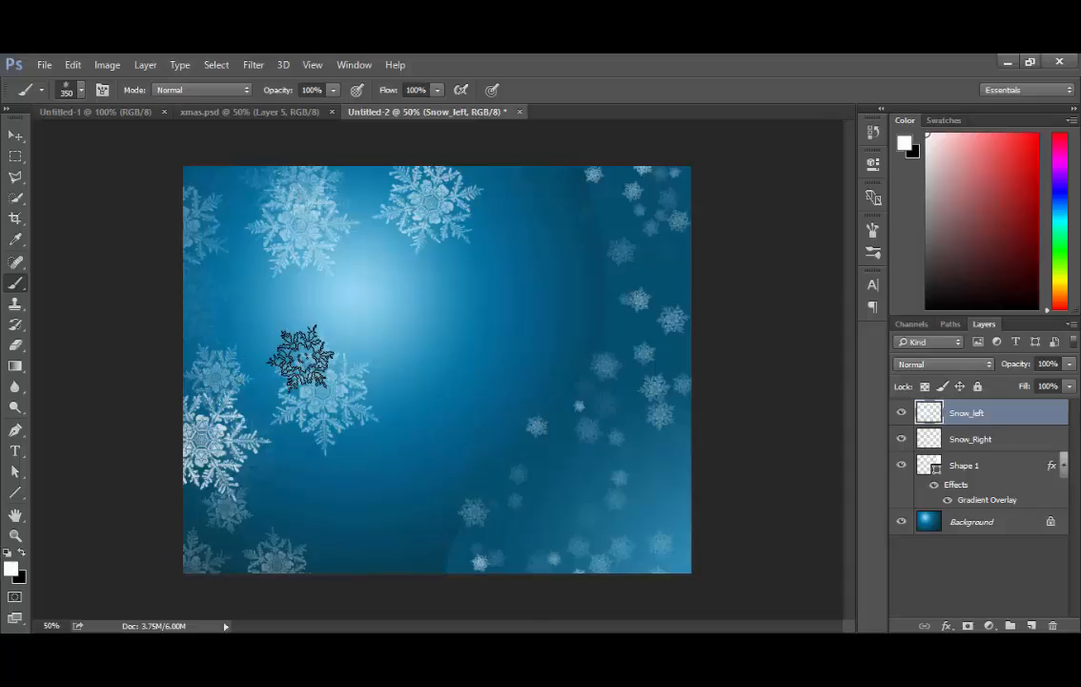
left_click(306, 499)
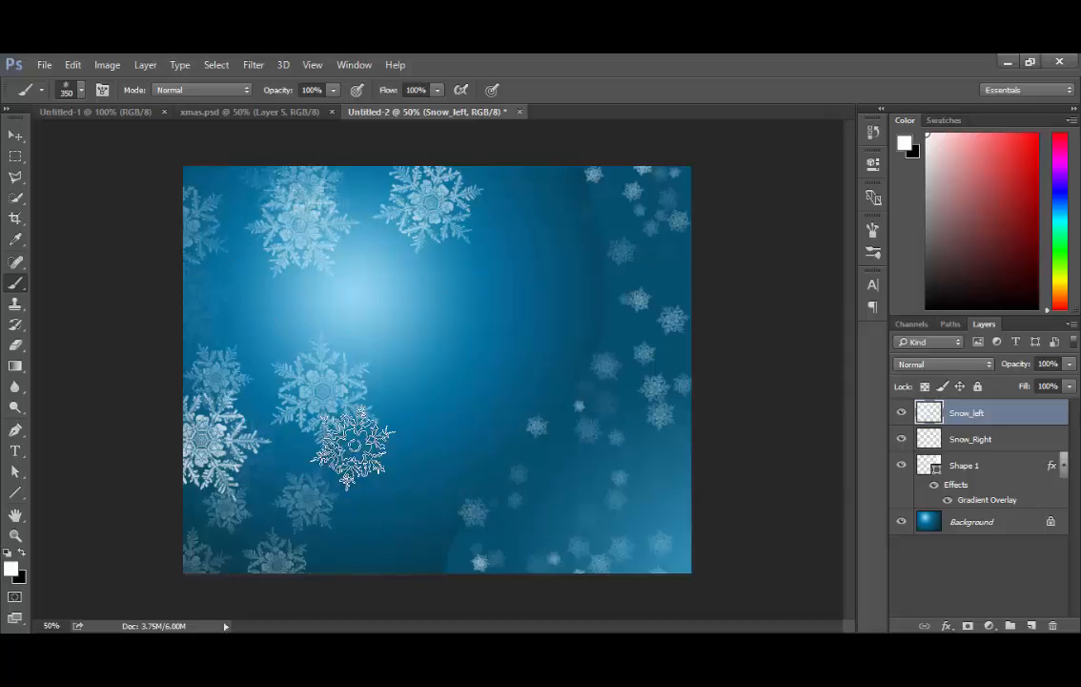
Add a new layer above Snow_left and name it bulb
left_click(1031, 625)
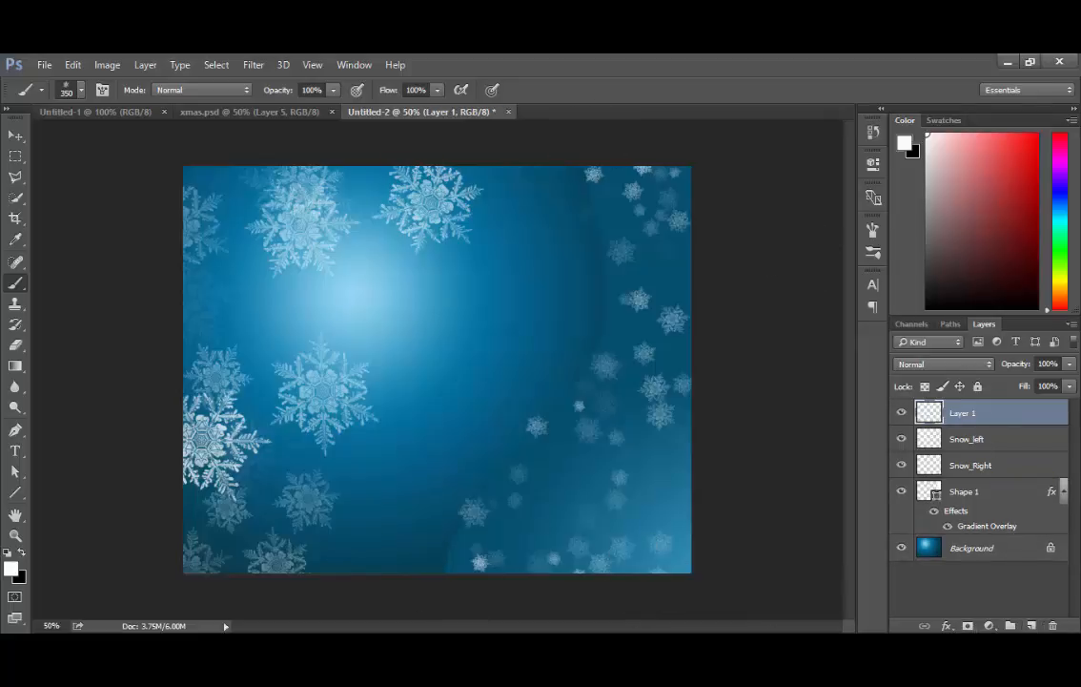
double_click(963, 413)
type("Bl")
type("u")
type("lb")
key("Return")
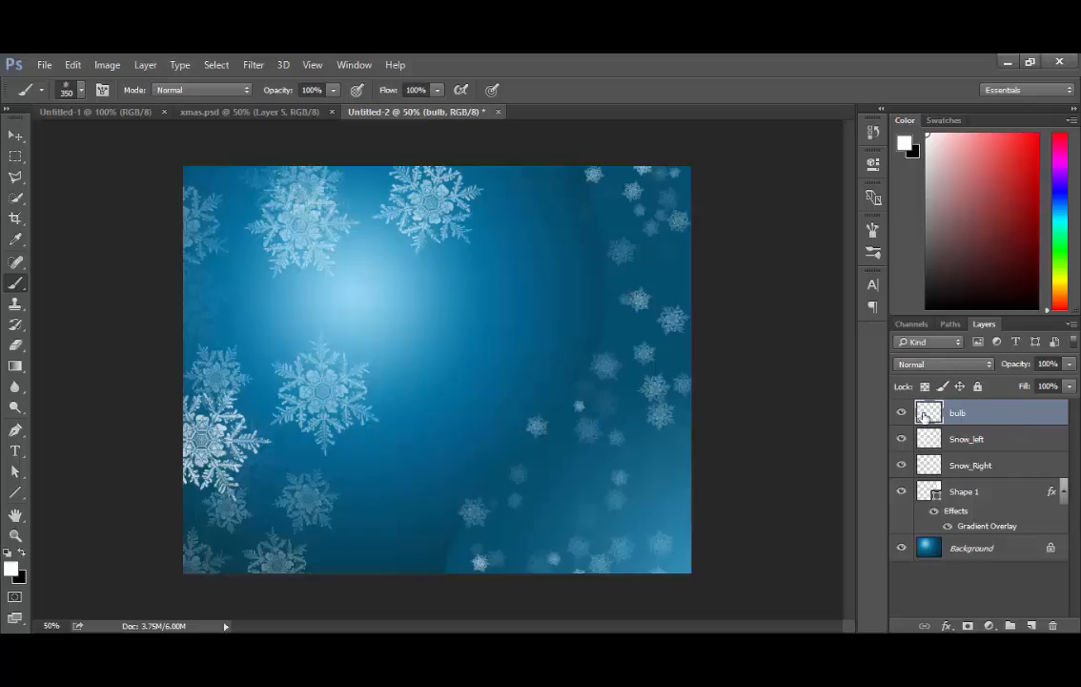
Switch to the Ellipse tool in Shape mode
left_click(15, 430)
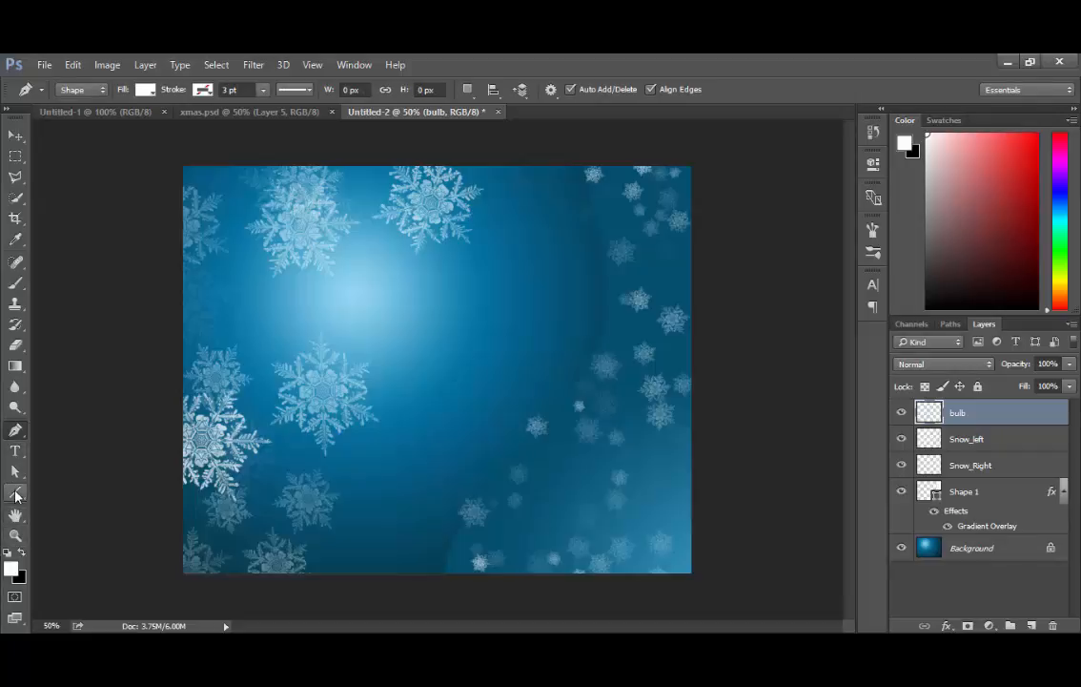
right_click(15, 495)
left_click(46, 516)
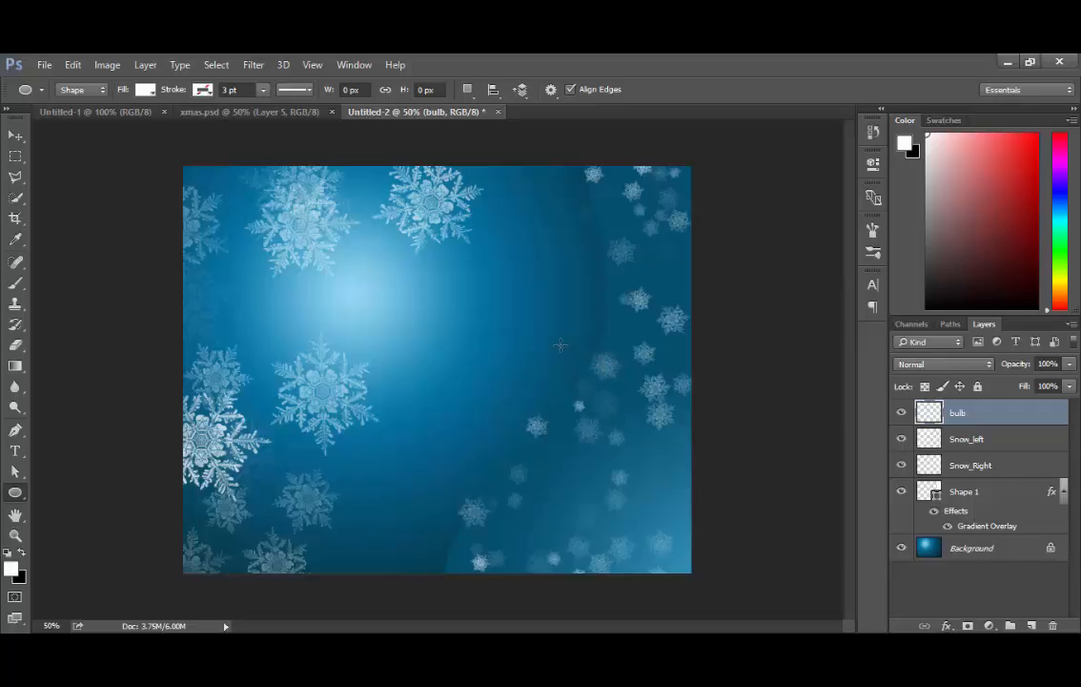
left_click_drag(565, 359, 611, 401)
left_click(657, 154)
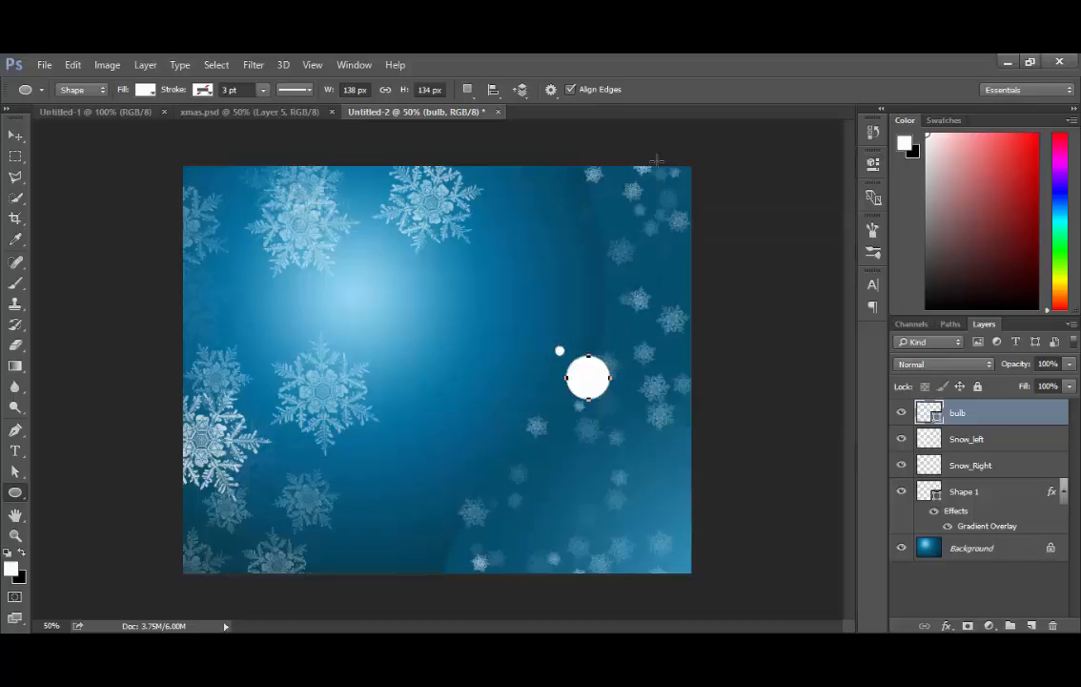
key("ctrl+z")
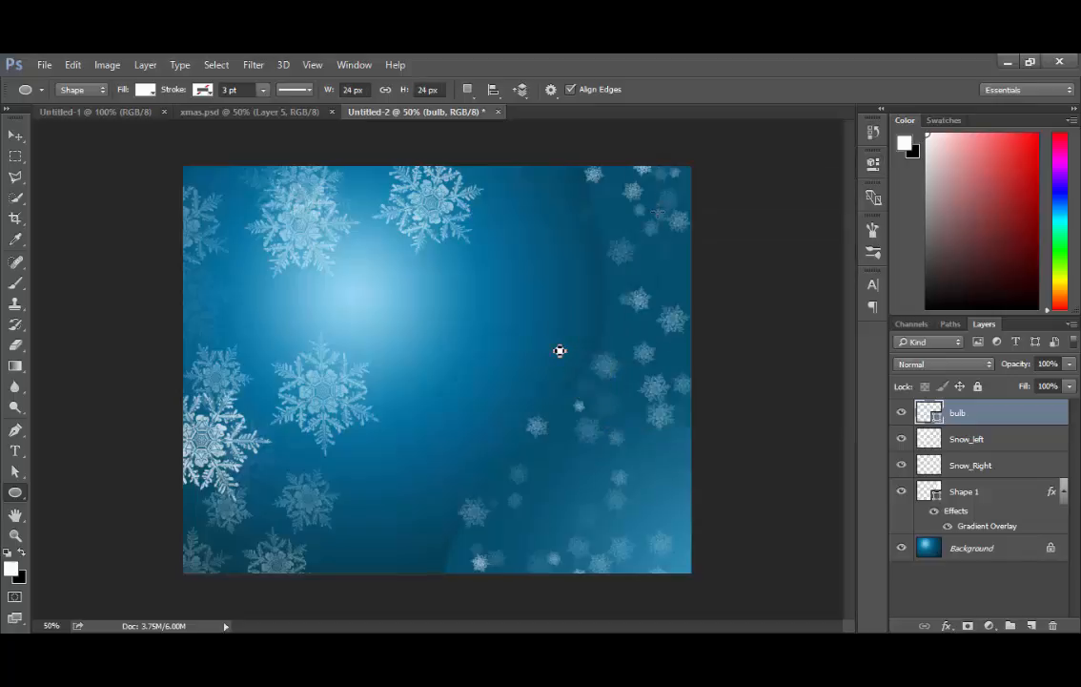
key("Delete")
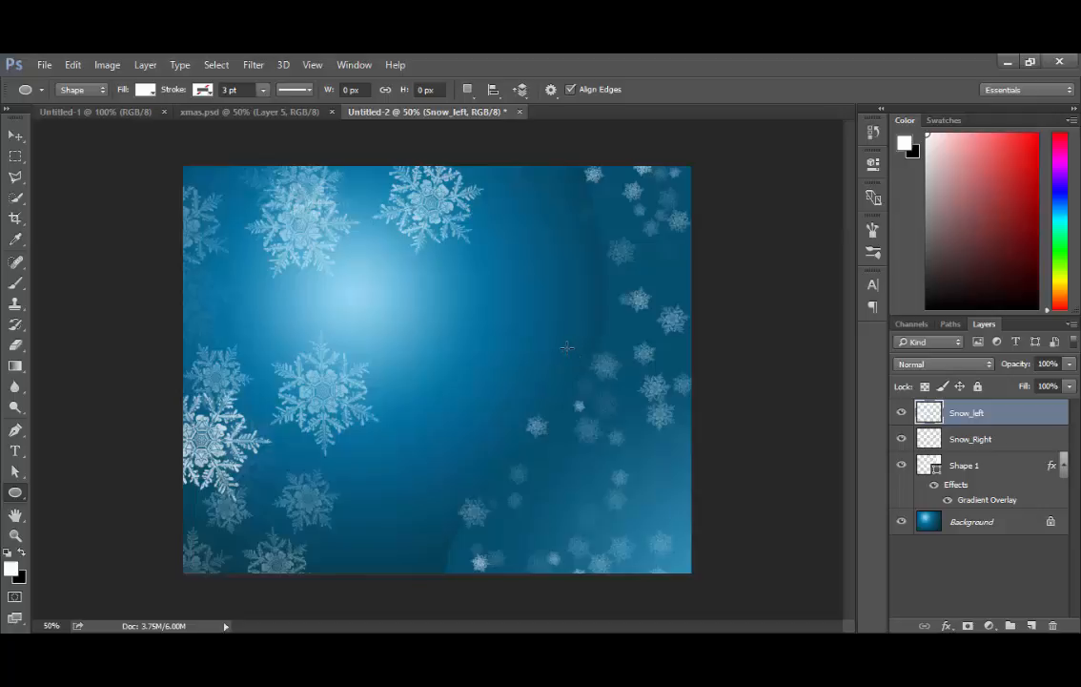
Draw a white circle about 292 px across over the curved panel on the right and shift it slightly up and left
left_click_drag(567, 347, 682, 515)
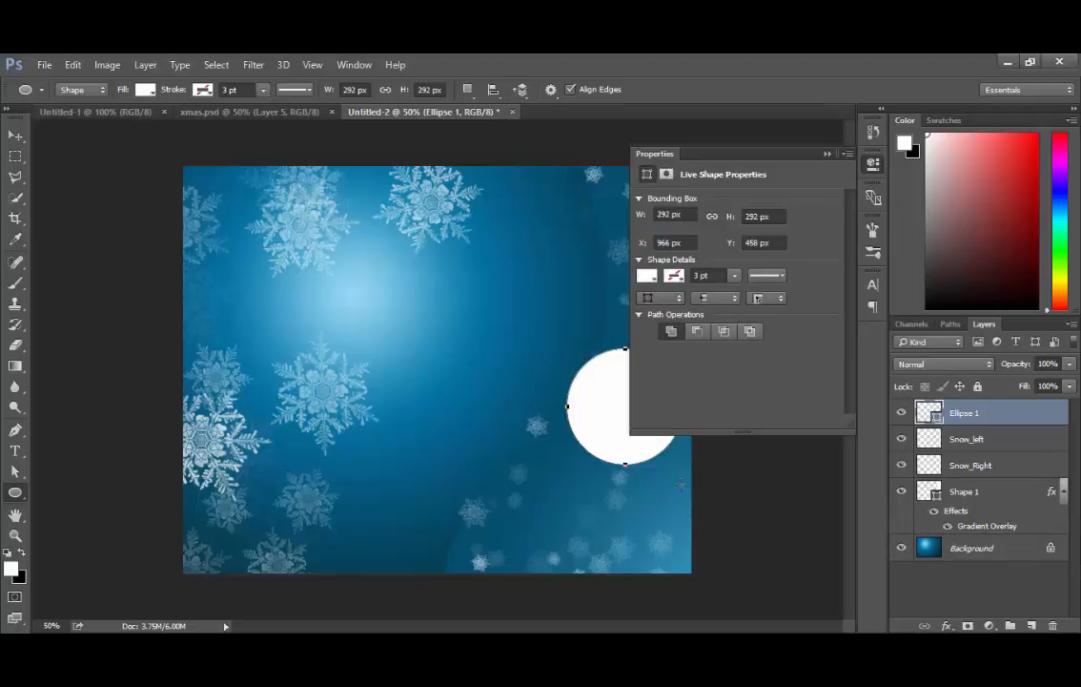
double_click(660, 157)
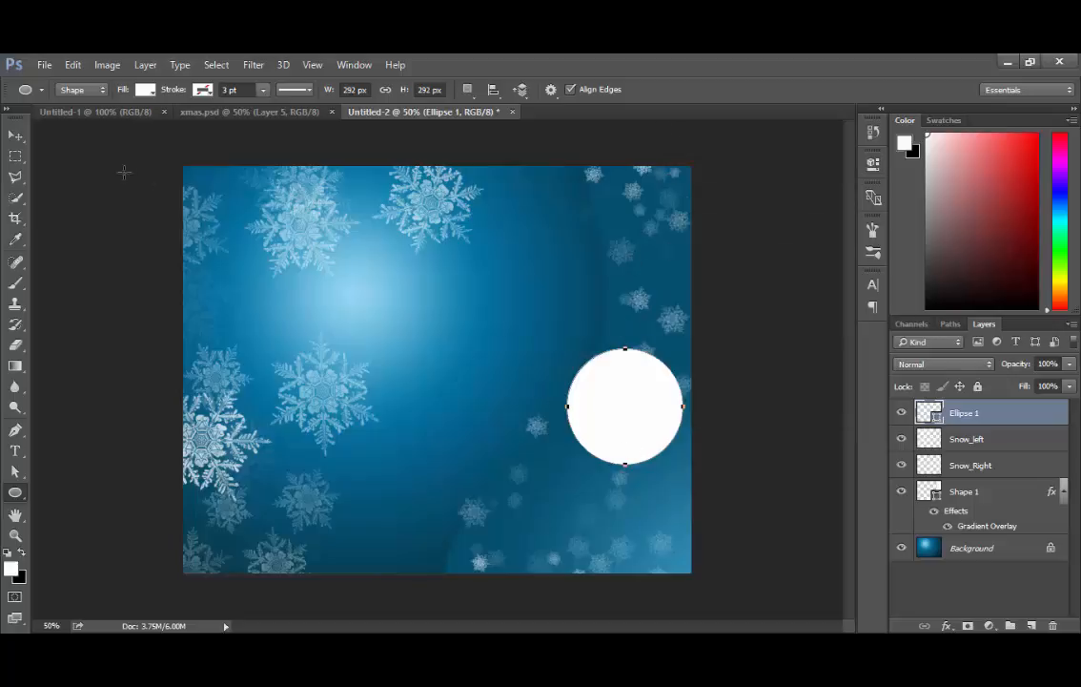
left_click(15, 135)
mouse_move(628, 424)
left_mouse_down()
mouse_move(625, 405)
mouse_move(645, 413)
left_mouse_up()
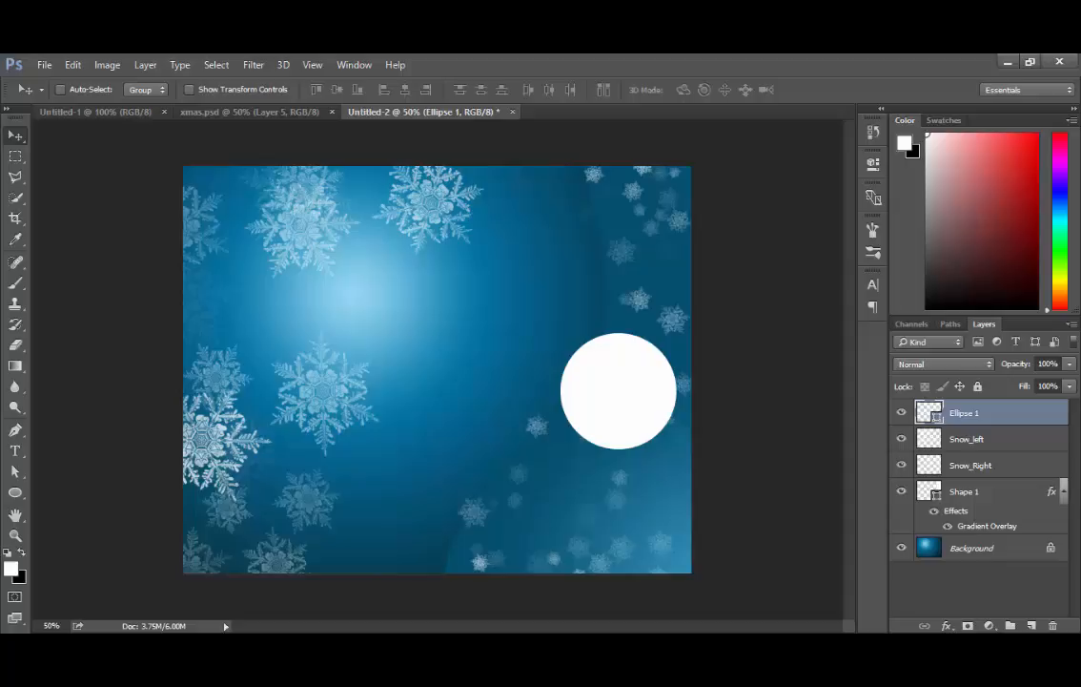
Check the ornaments in xmas.psd and add an Inner Glow with 75% opacity to the white circle in the new document
left_click(250, 112)
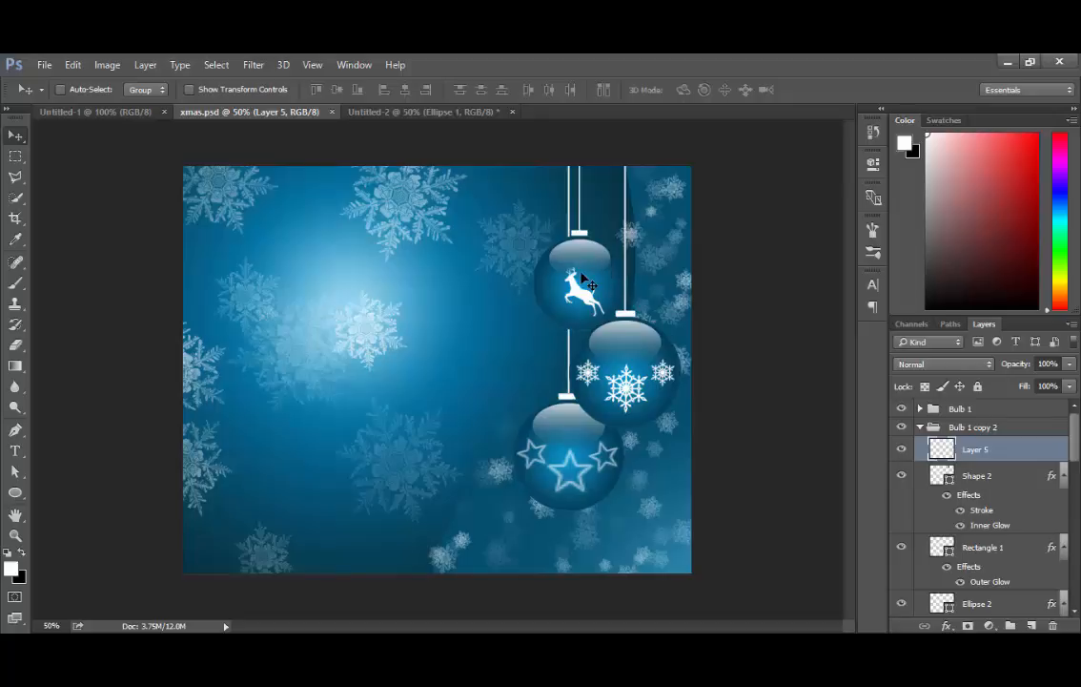
left_click(417, 112)
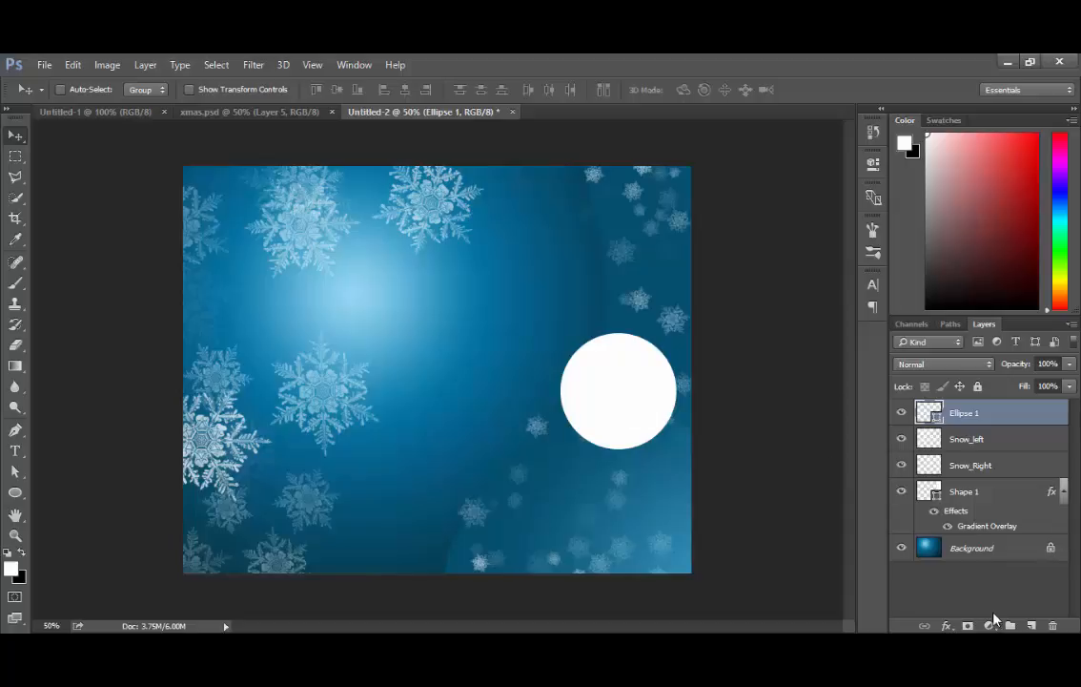
left_click(944, 625)
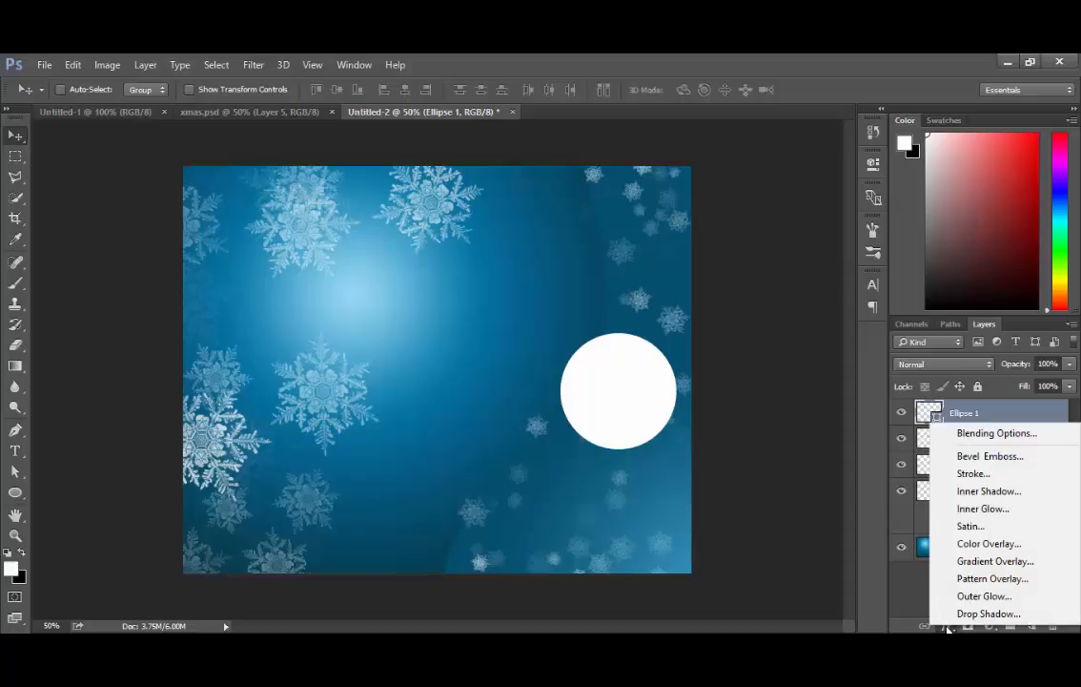
left_click(999, 511)
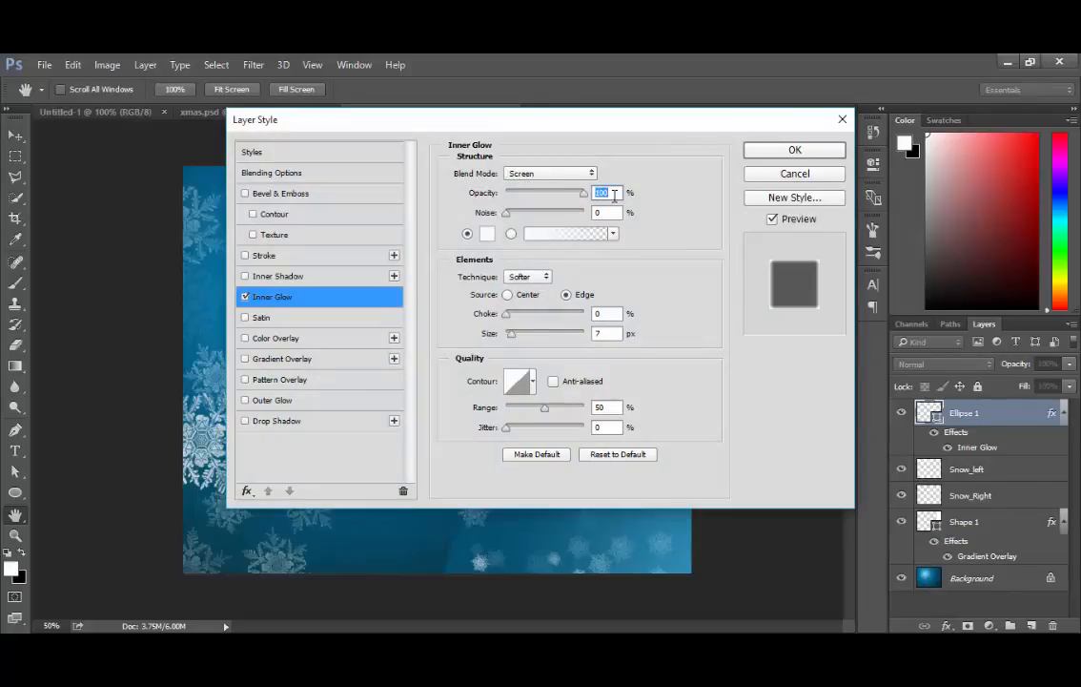
type("75")
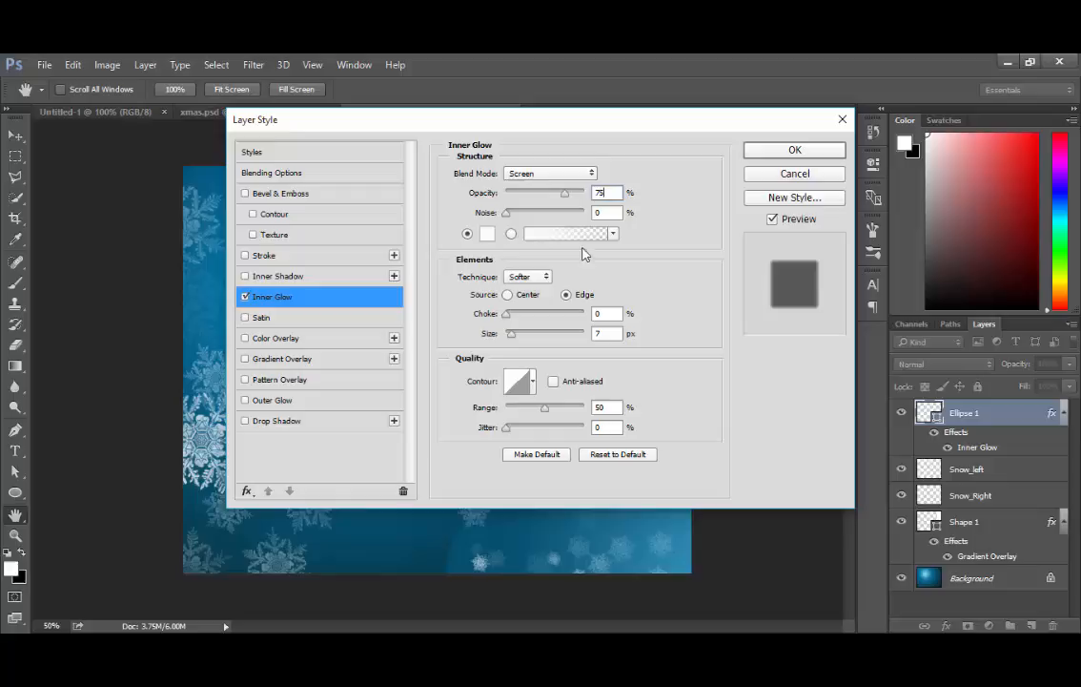
Set the circle's Inner Glow color to 033449 and its size to 5 px
left_click(490, 238)
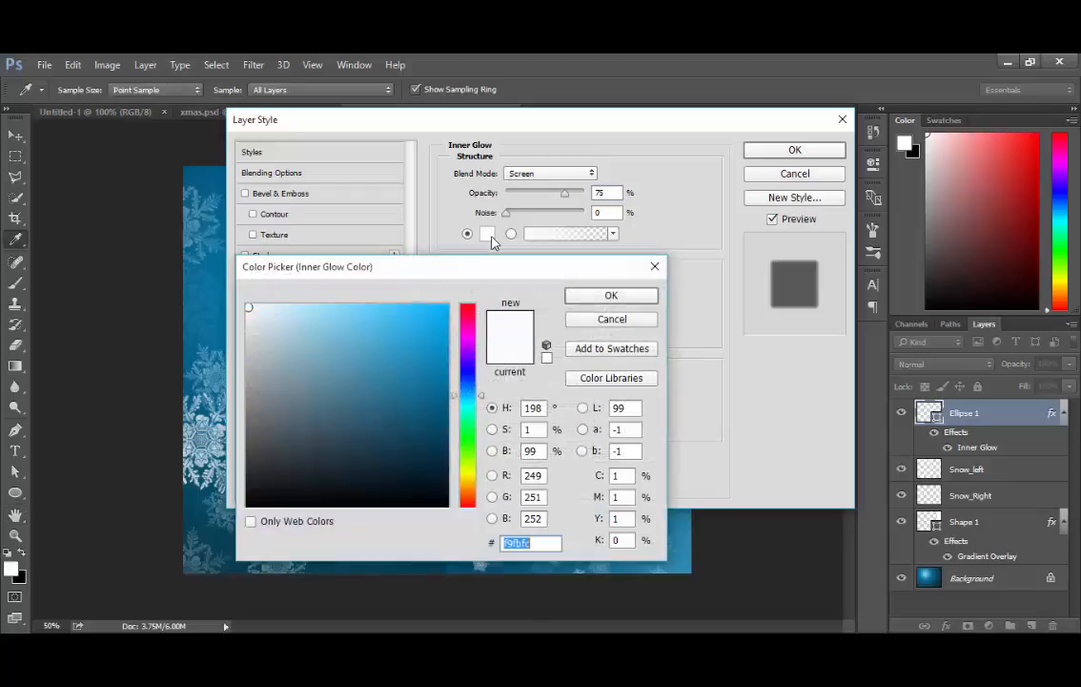
left_click_drag(481, 267, 508, 194)
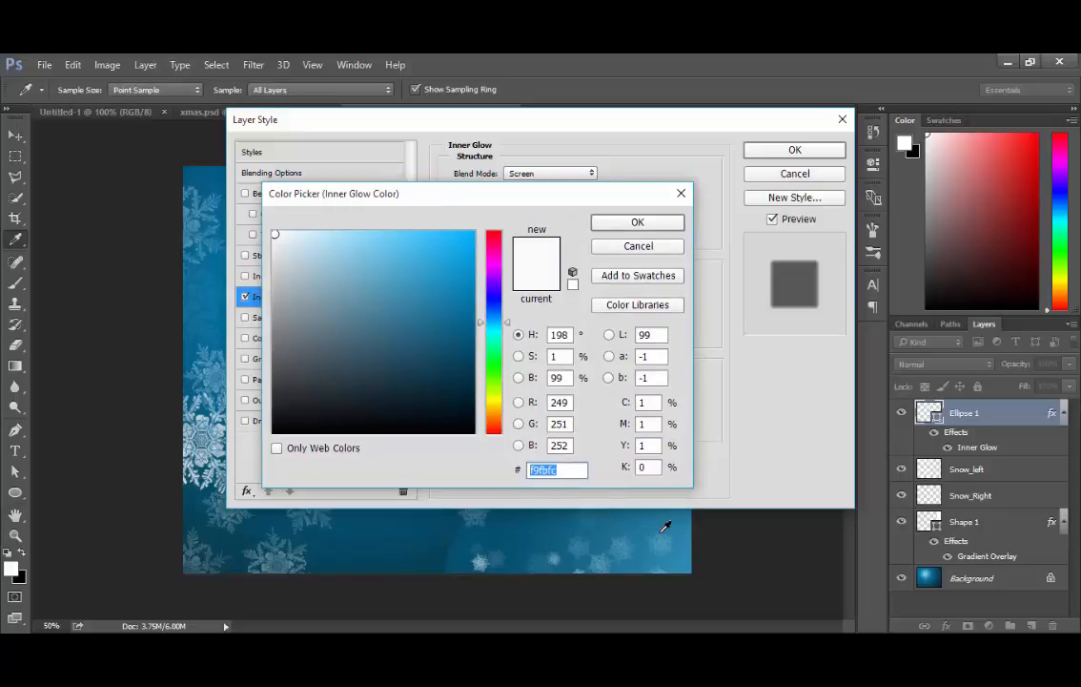
type("03")
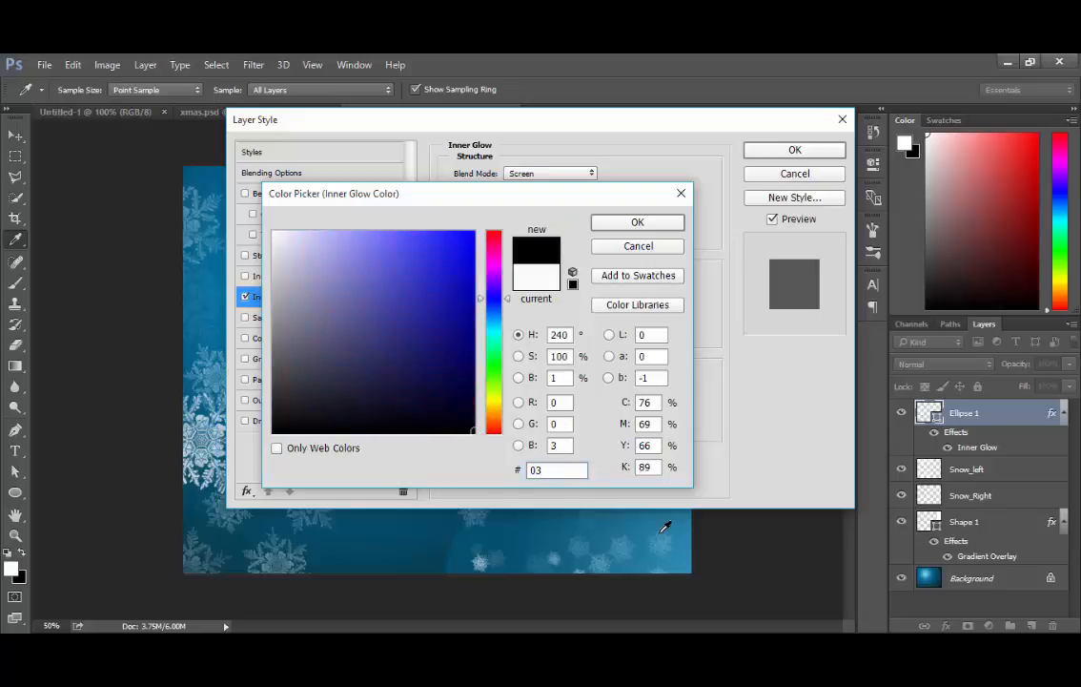
type("3")
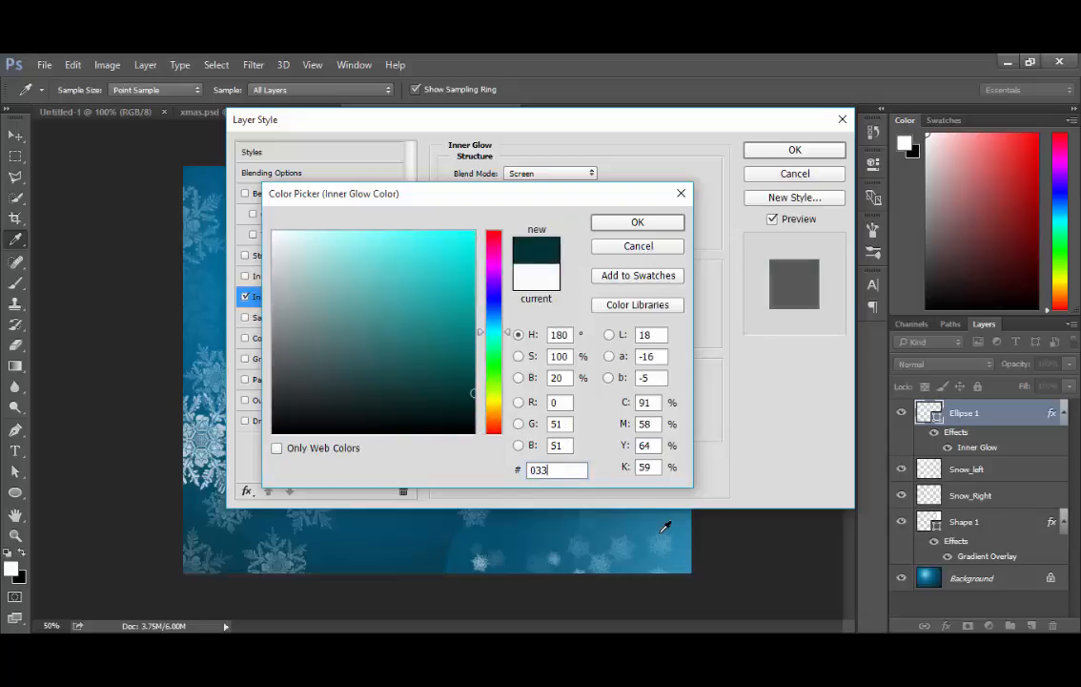
type("449")
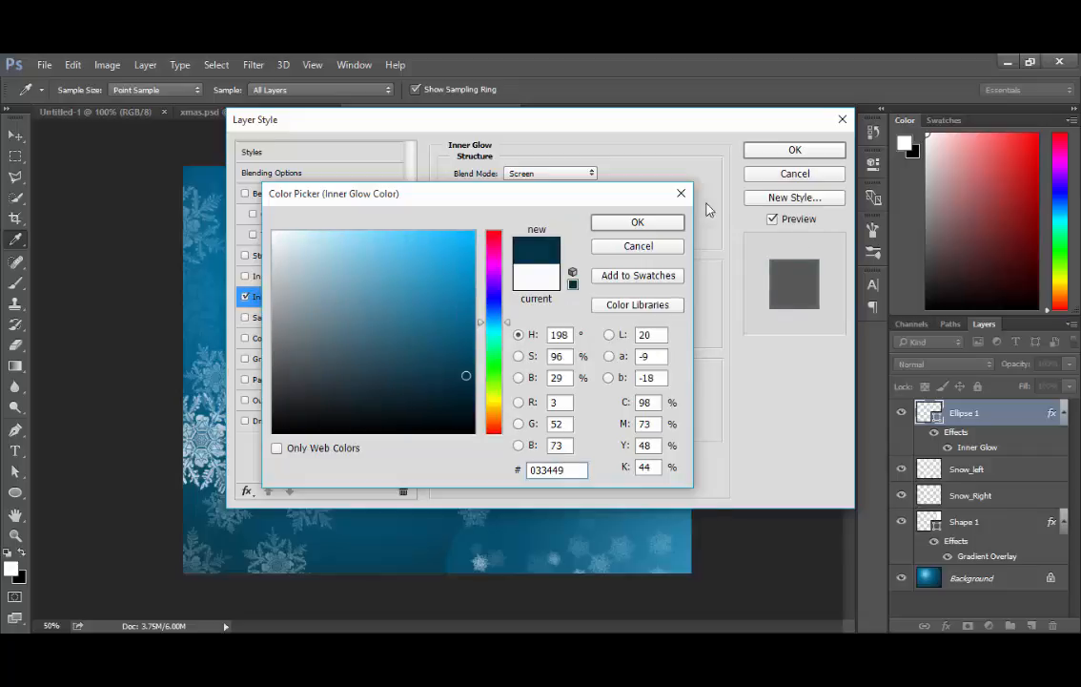
left_click(656, 224)
left_click_drag(580, 134, 376, 141)
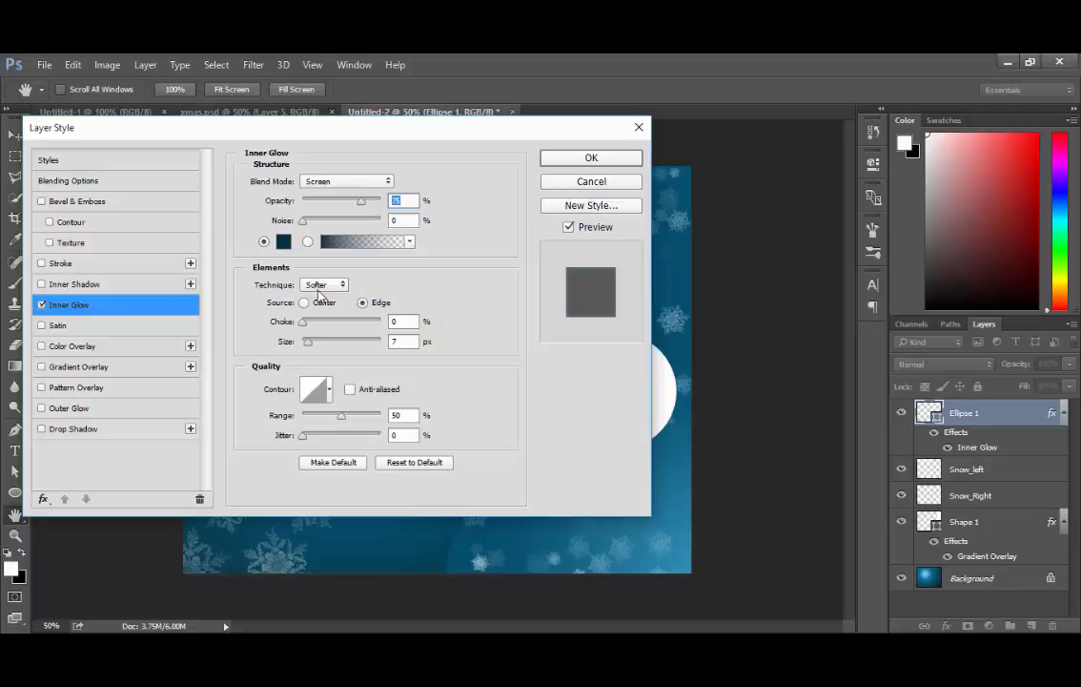
double_click(404, 342)
type("5")
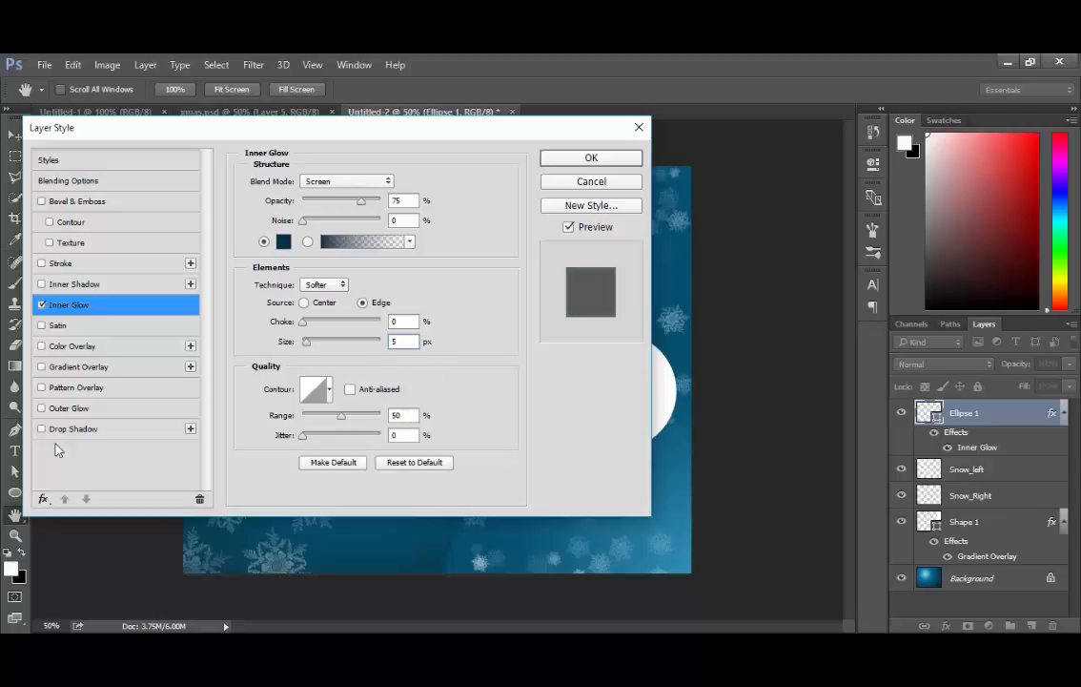
Add a radial Gradient Overlay to the circle with Reverse turned off and the scale set to 120%
left_click(82, 370)
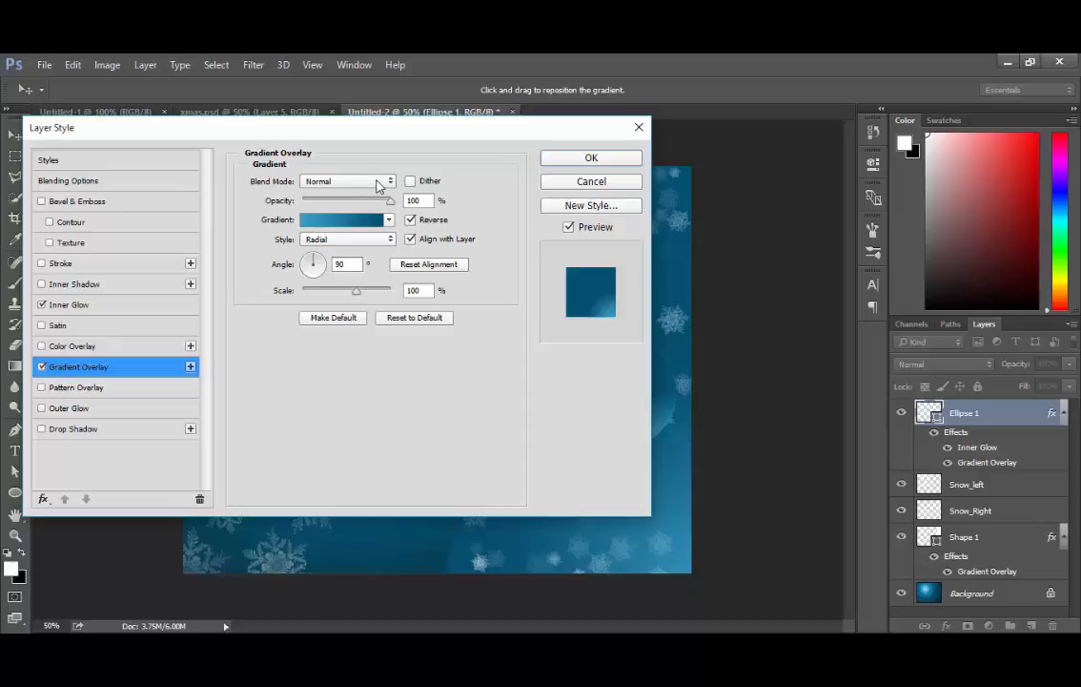
left_click(410, 219)
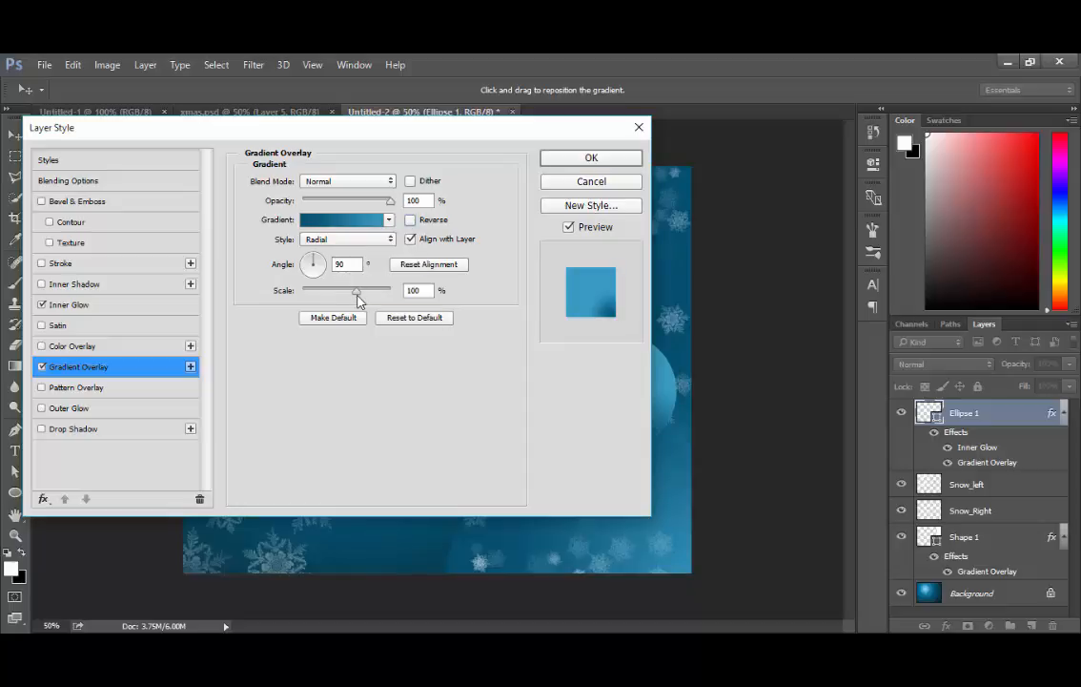
double_click(423, 291)
type("120")
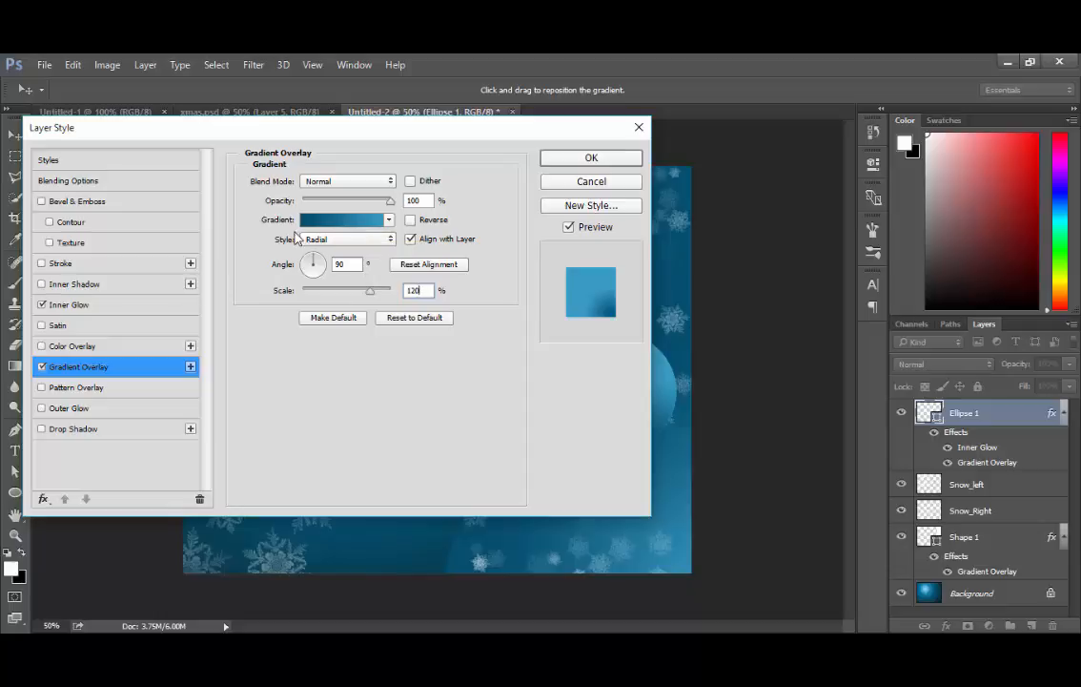
Set the starting color stop of the circle's Gradient Overlay to 0893CC
left_click(334, 223)
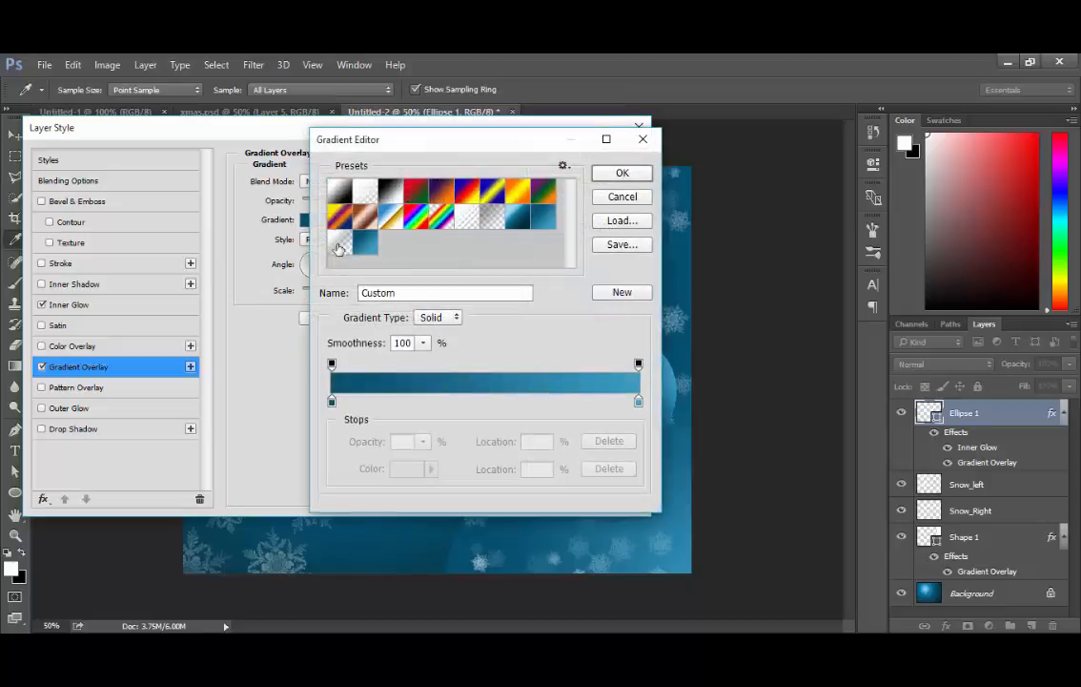
left_click(331, 402)
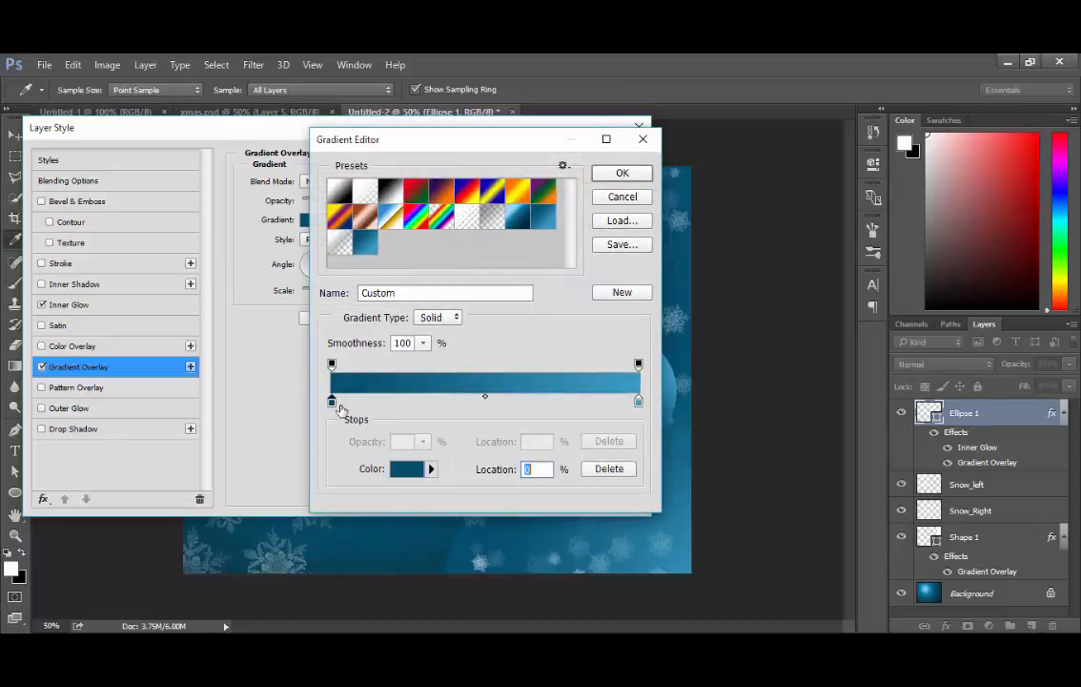
left_click(407, 470)
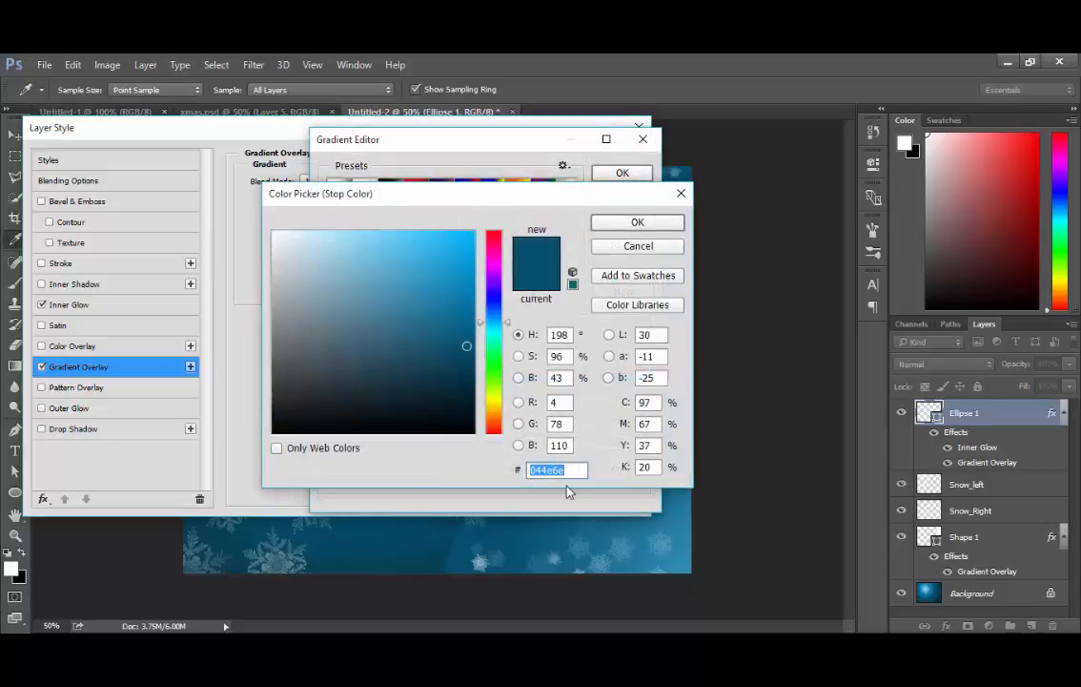
type("0")
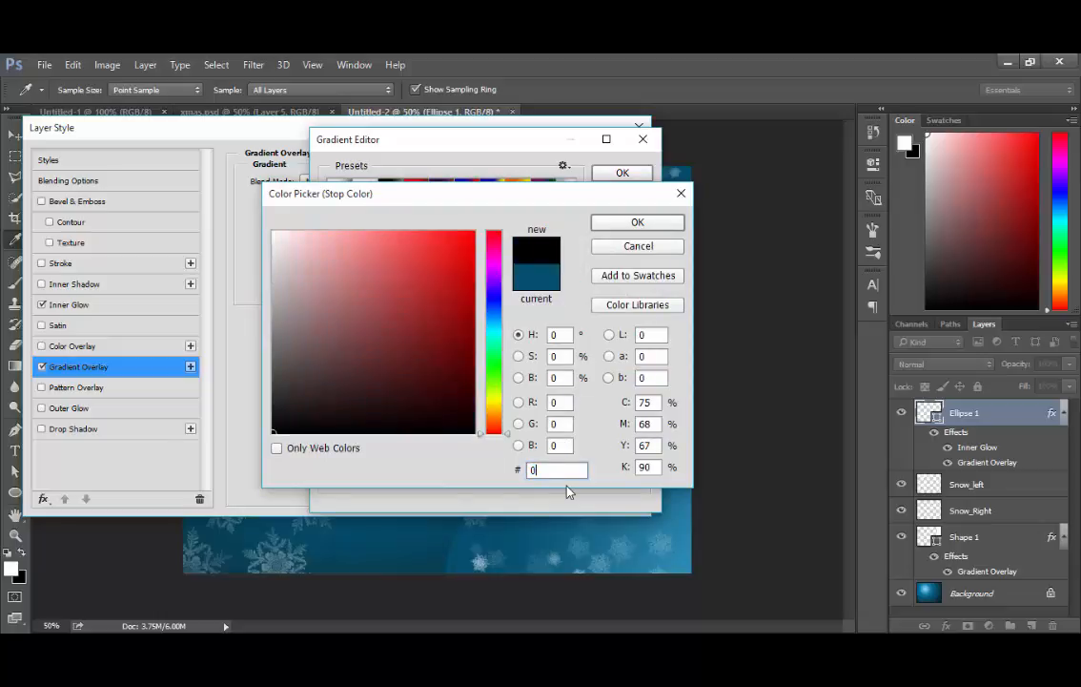
type("89")
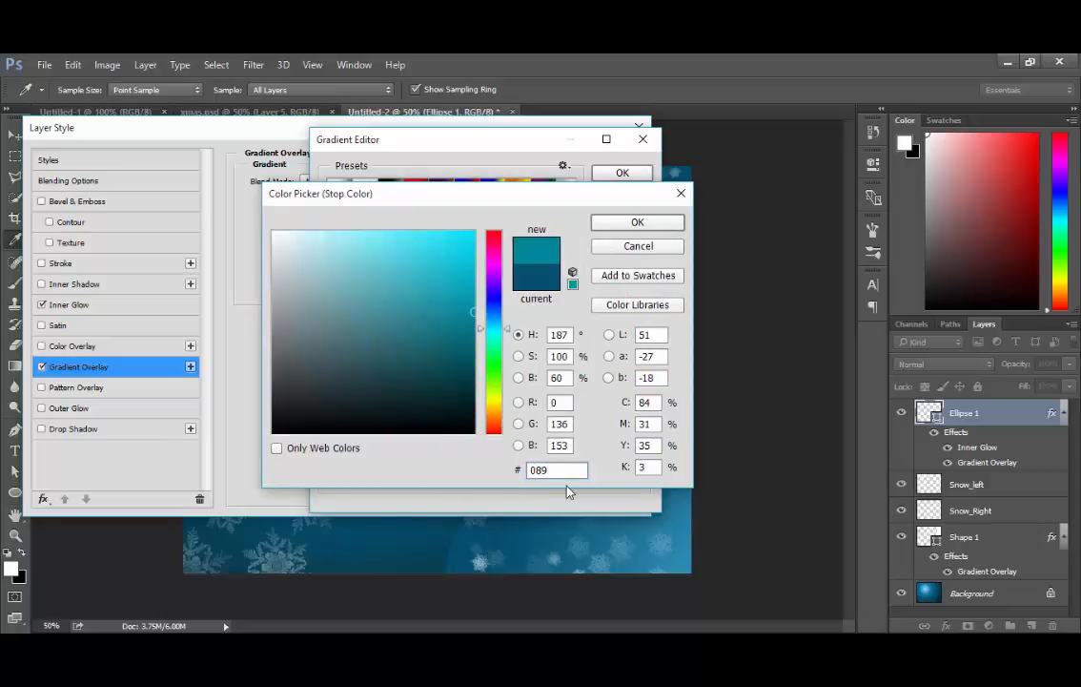
type("3")
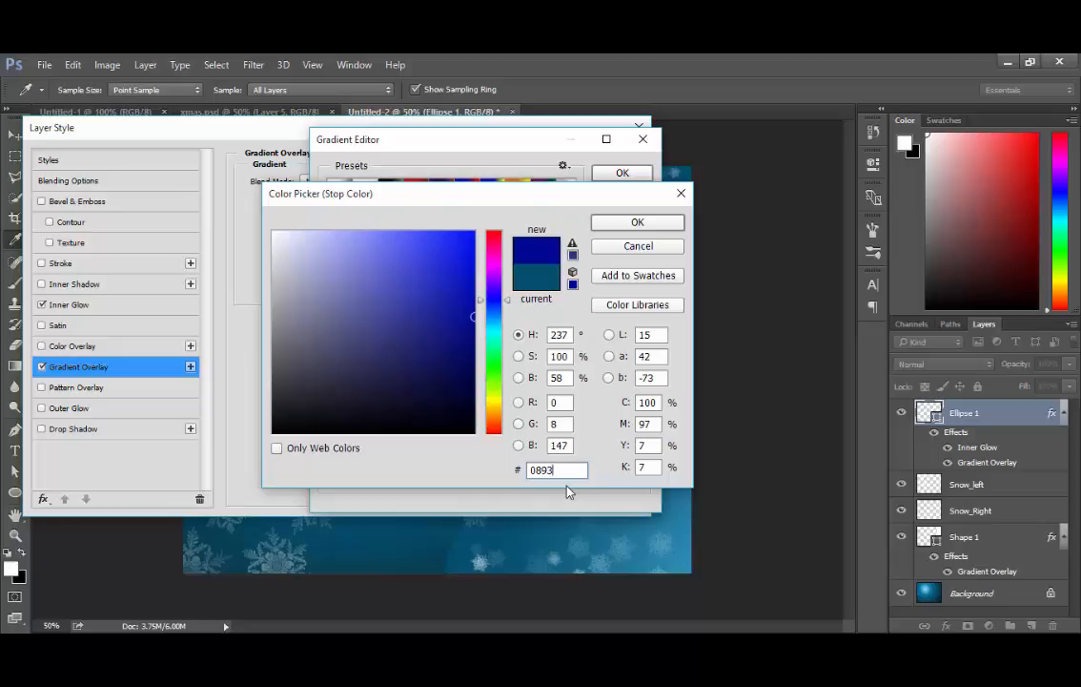
type("CC")
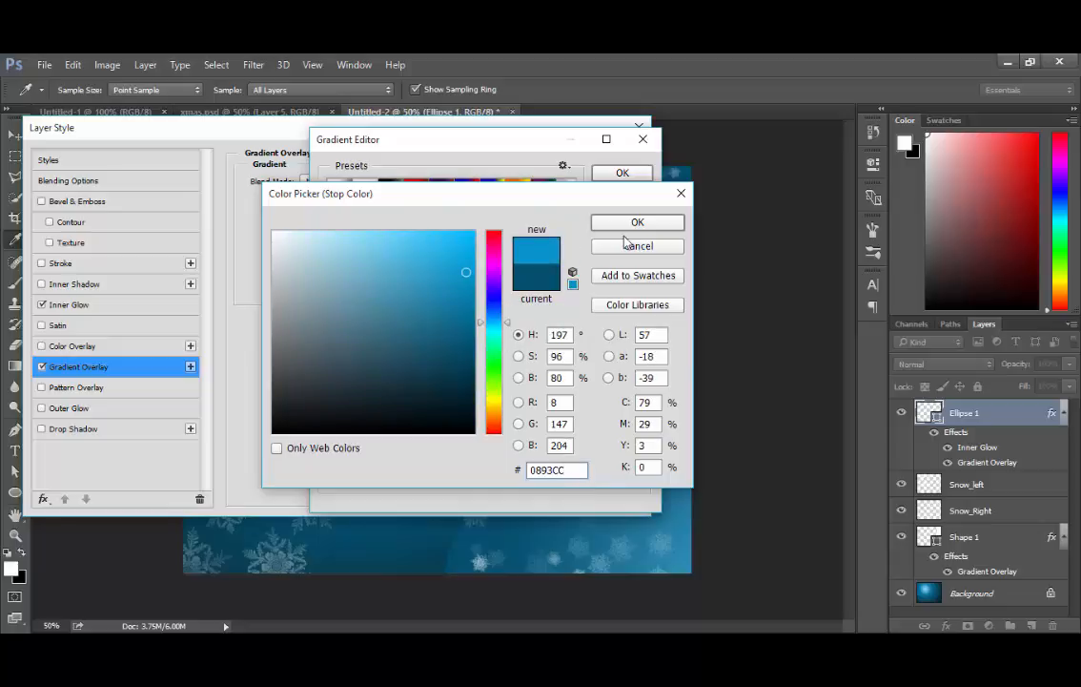
left_click(625, 221)
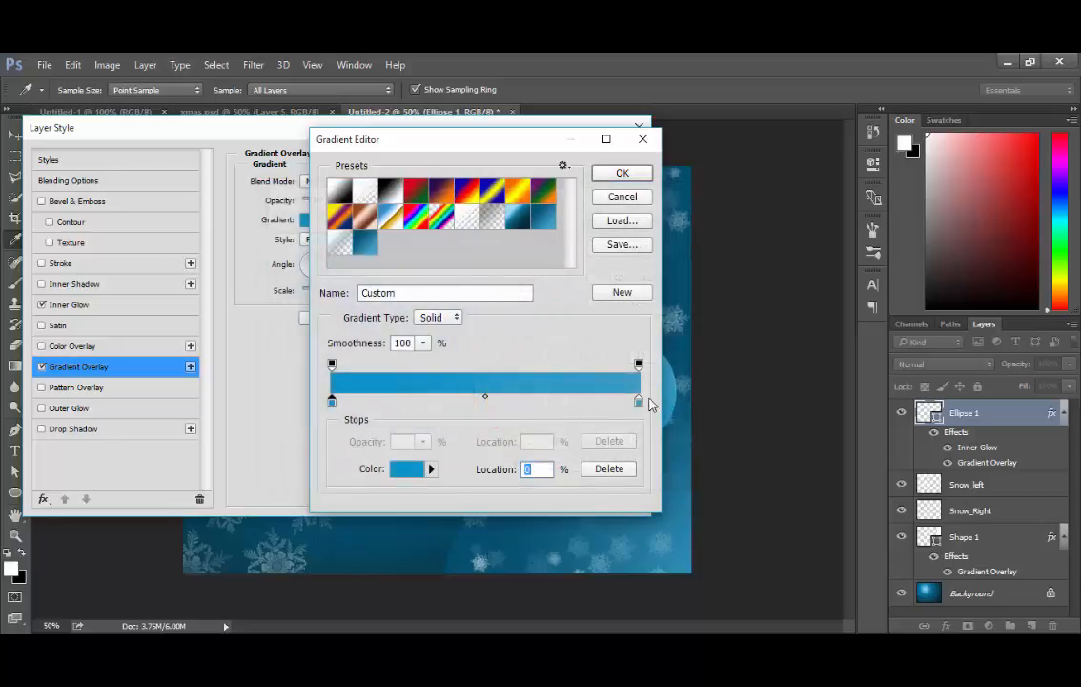
Set the gradient's end color stop to 033D56, save the gradient as a new preset and apply it to the overlay
left_click(639, 402)
left_click(403, 468)
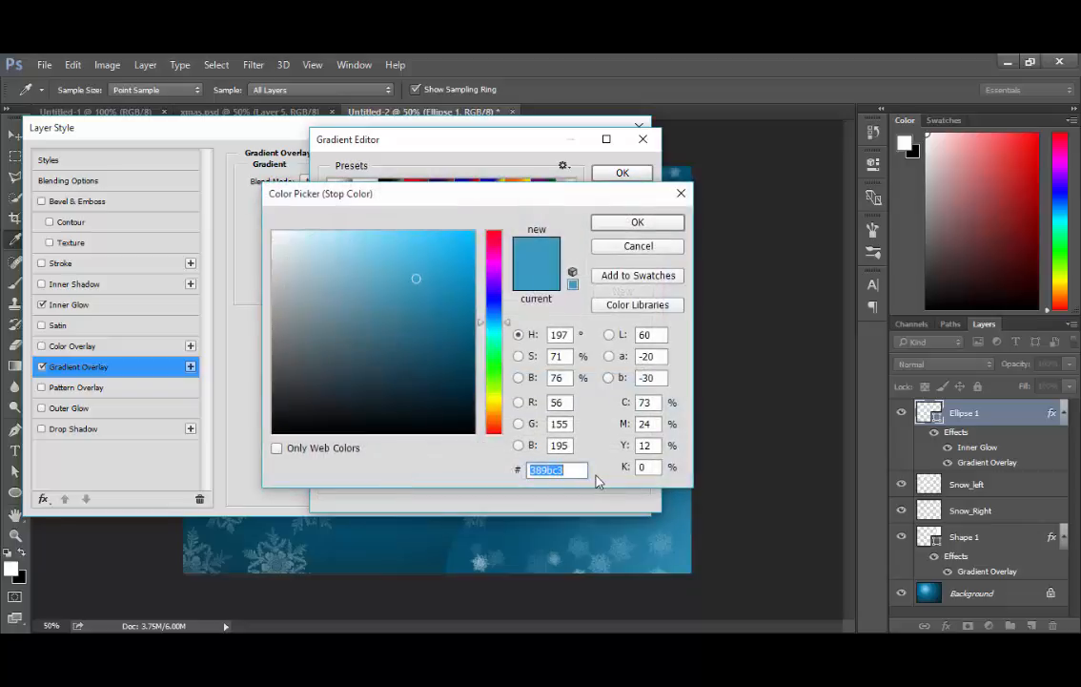
type("0")
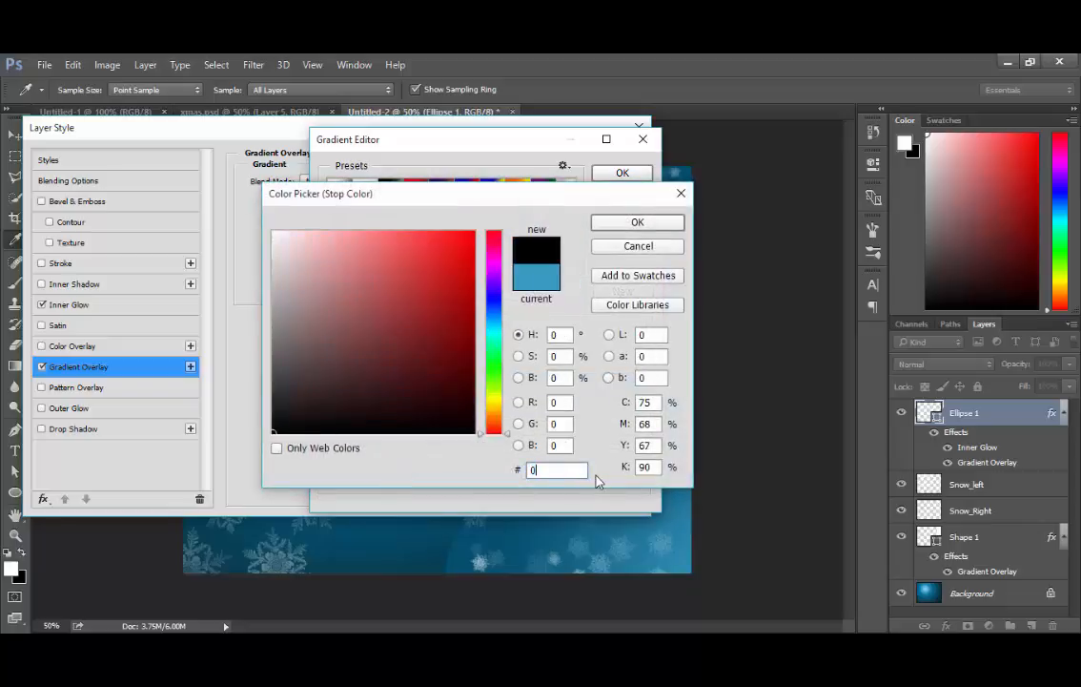
type("33D")
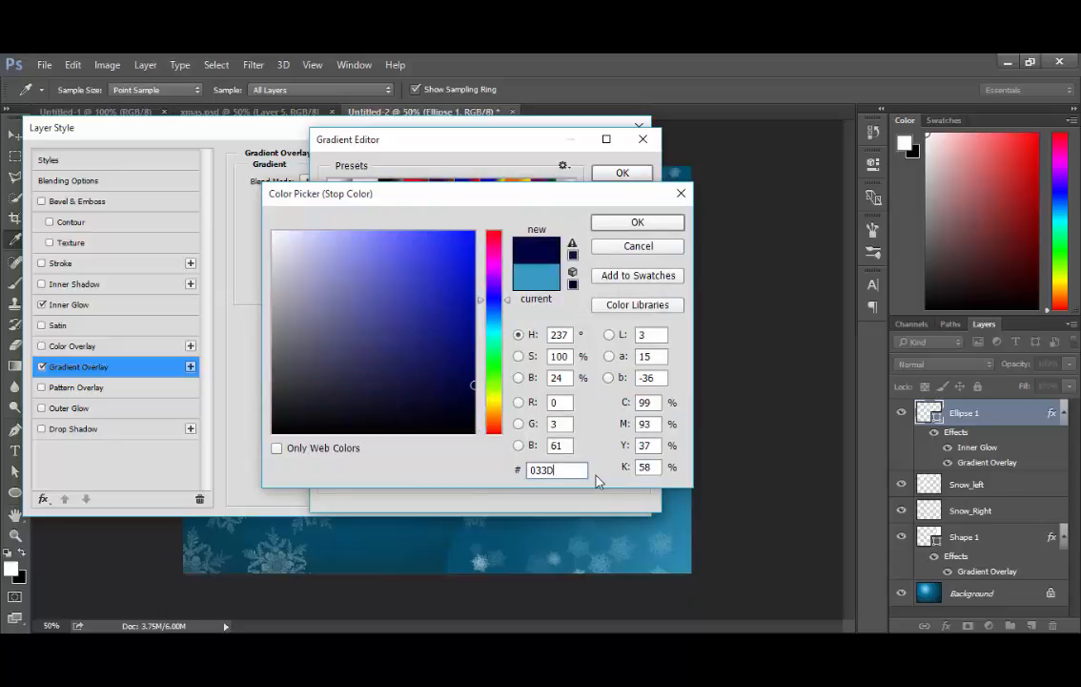
type("56")
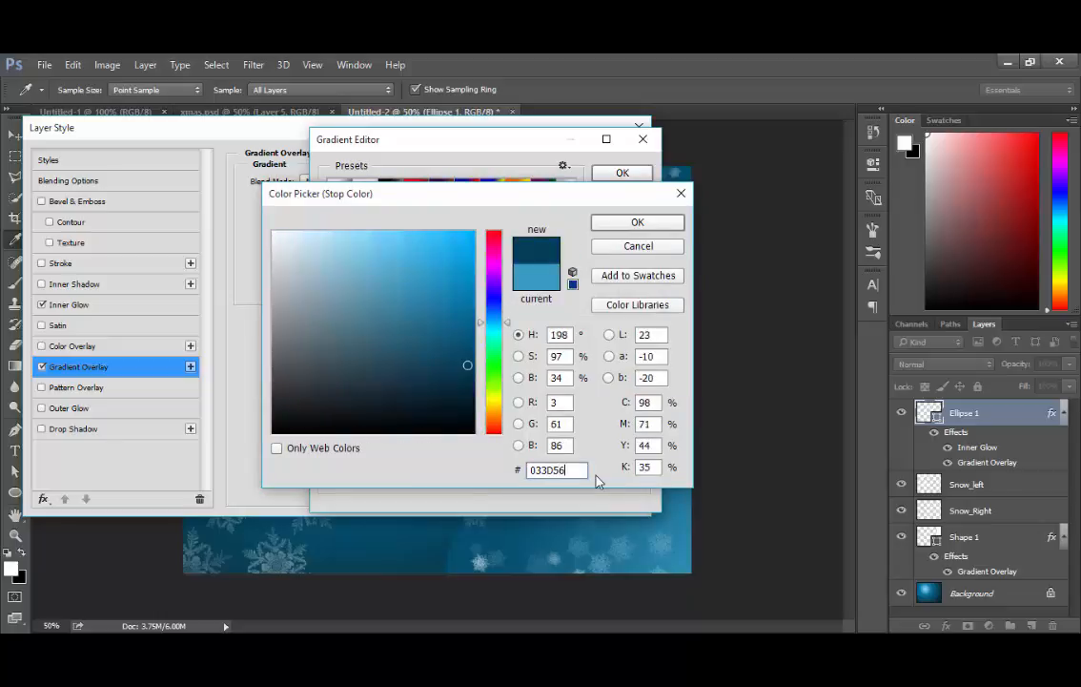
left_click(636, 223)
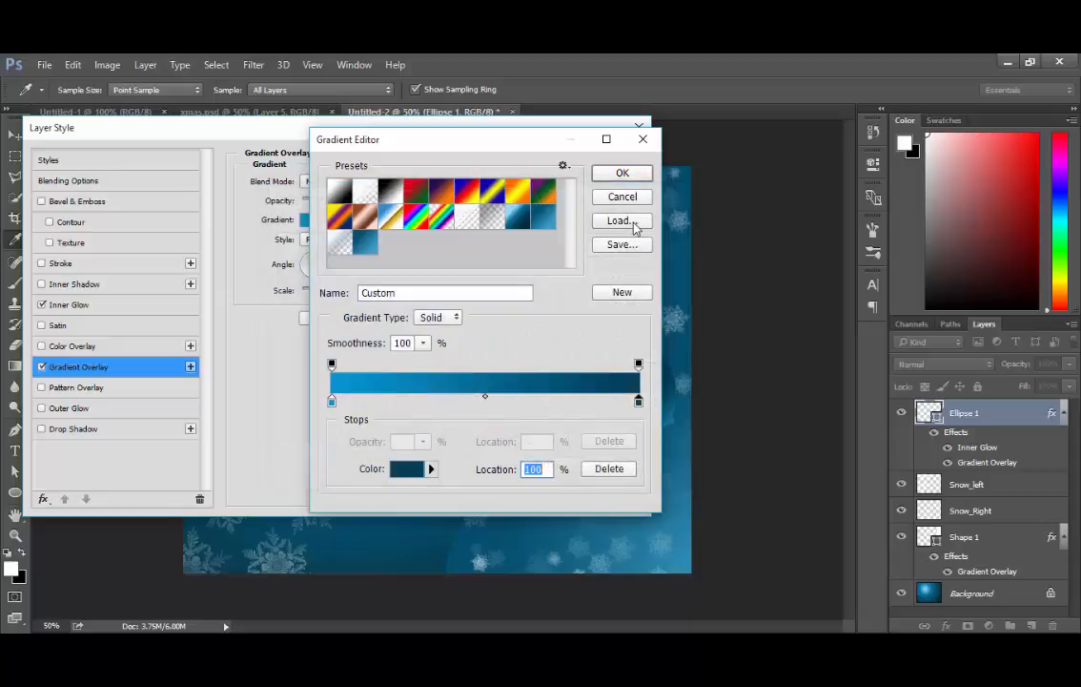
left_click(618, 296)
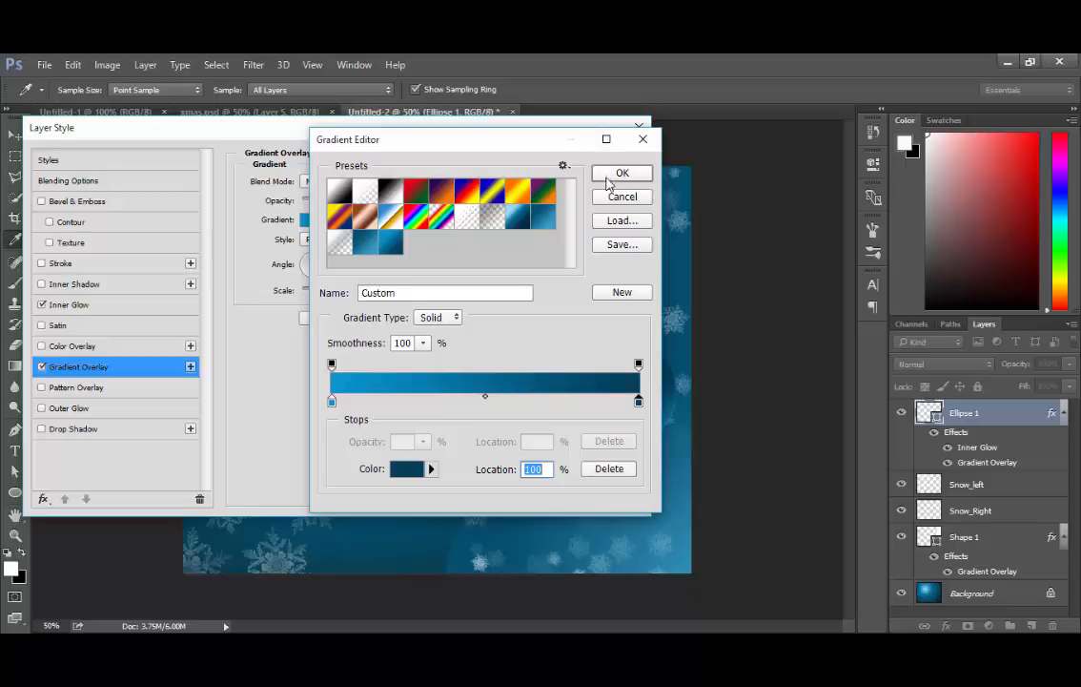
left_click(615, 174)
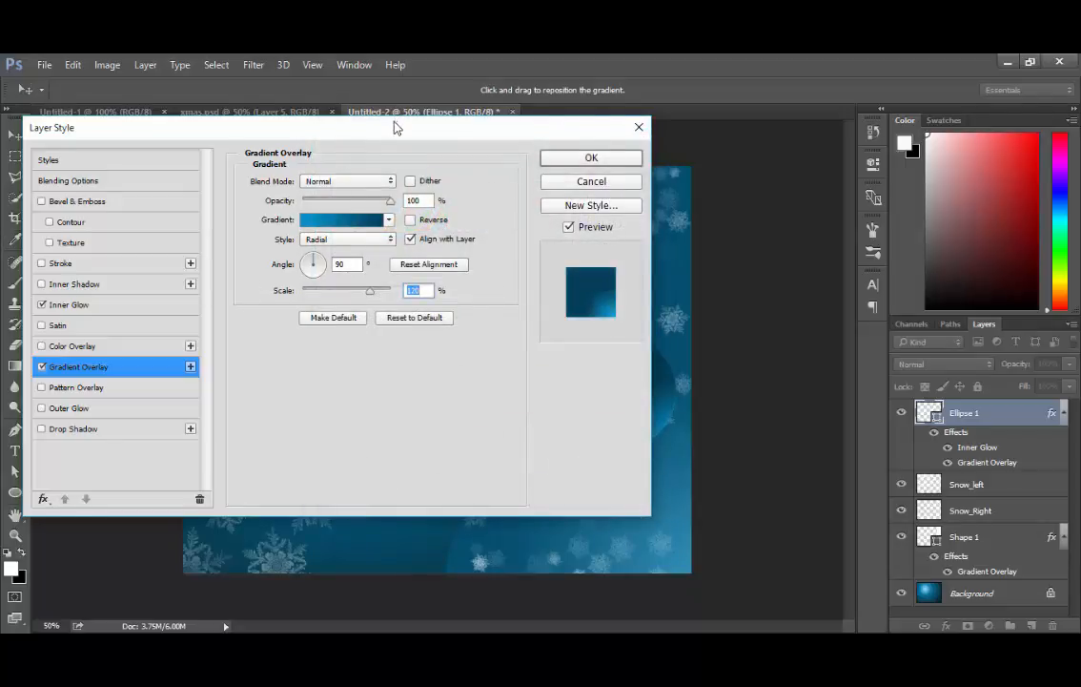
Reposition the radial gradient so its bright spot sits slightly below and right of the circle's center, and apply the layer style
left_click_drag(397, 127, 283, 132)
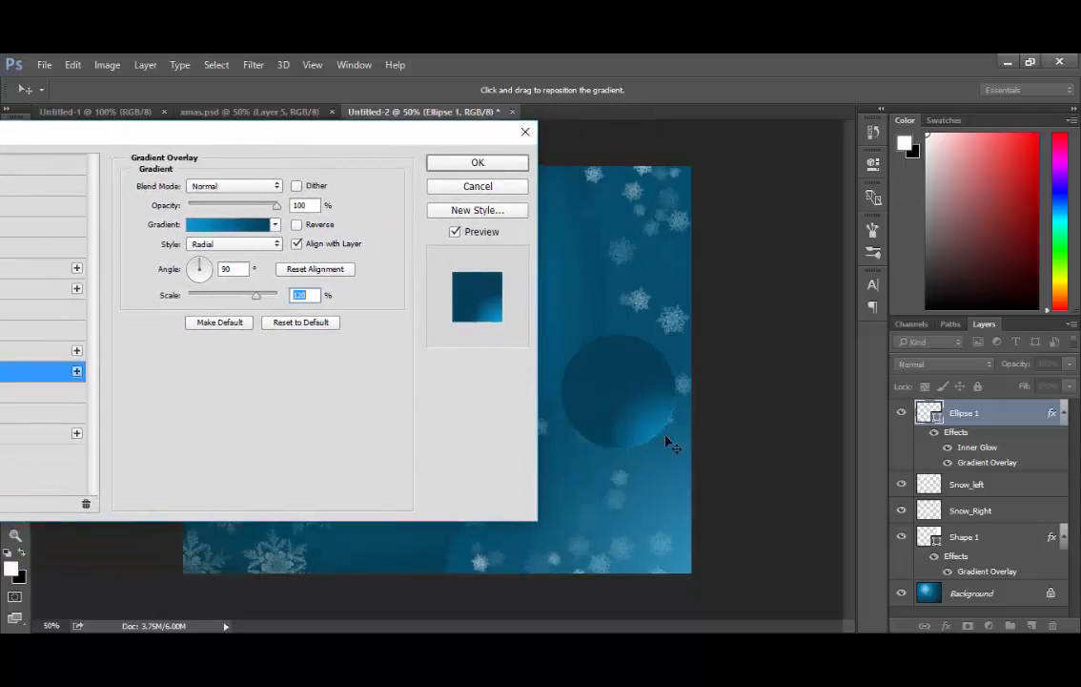
left_click_drag(667, 441, 626, 392)
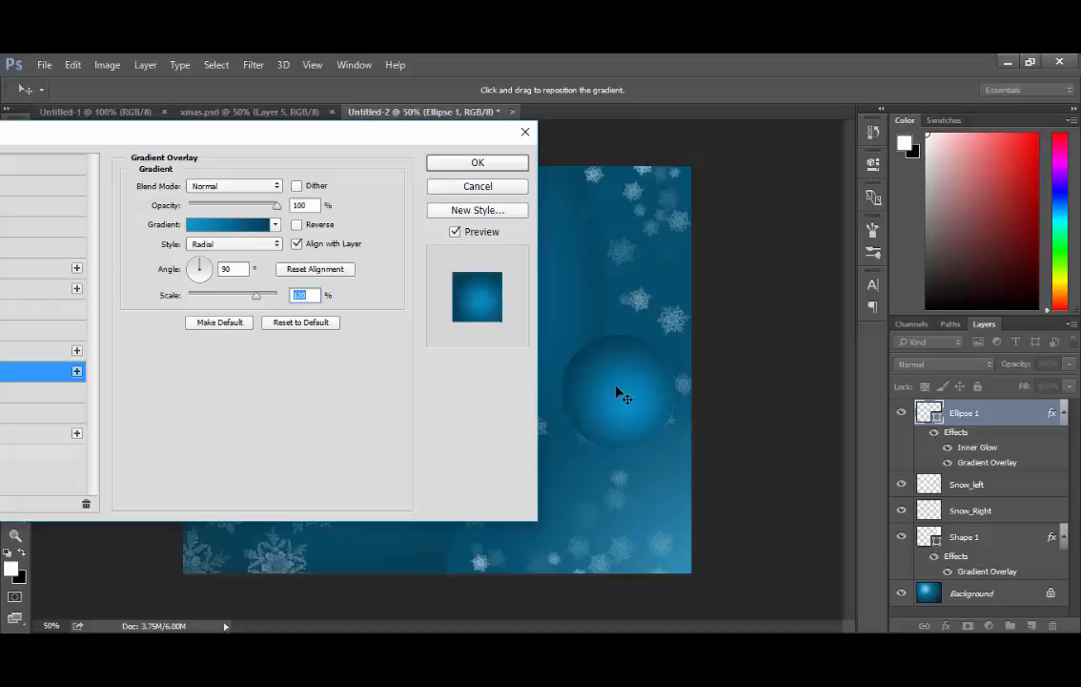
left_click_drag(617, 392, 630, 414)
left_click(450, 165)
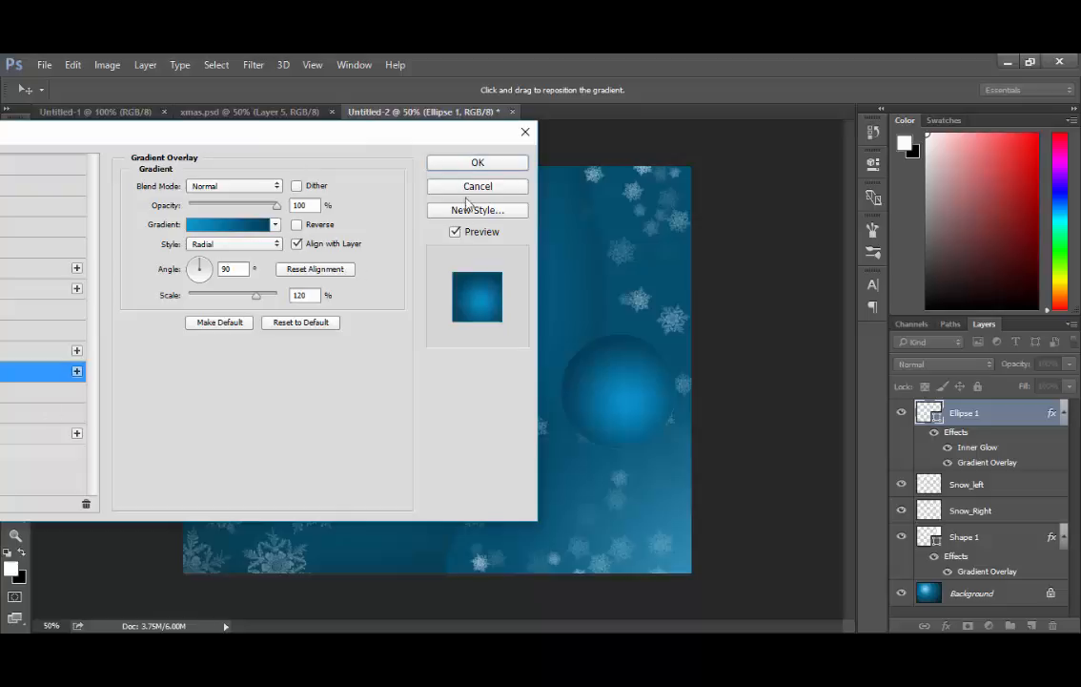
left_click(469, 162)
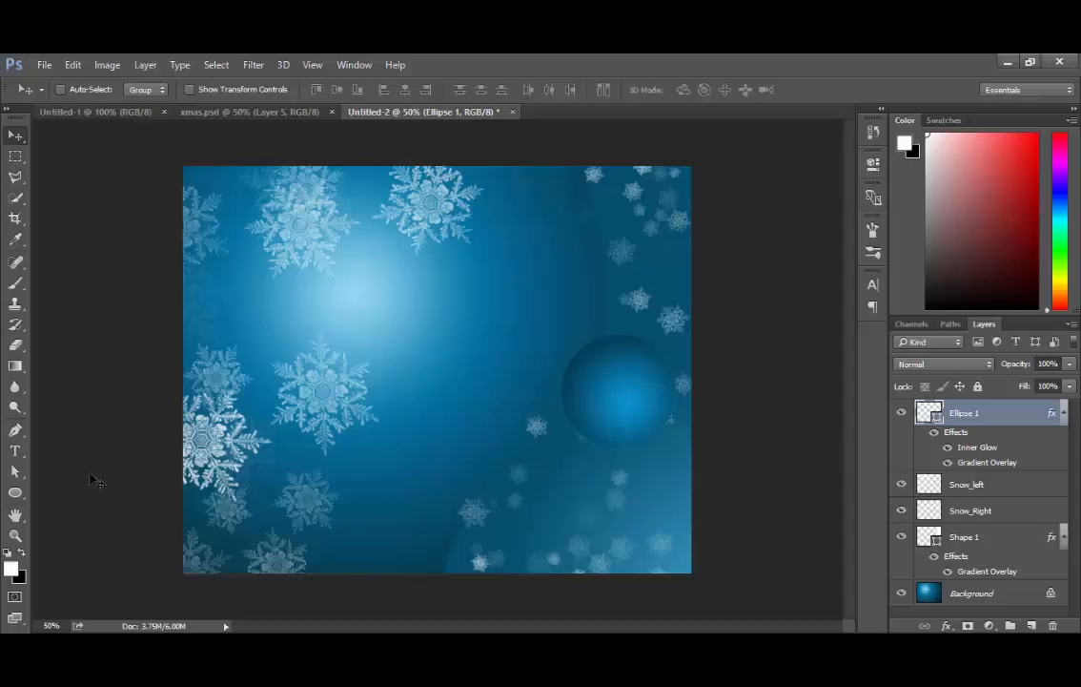
Draw a white ellipse about 178 x 98 px over the upper part of the blue ornament circle
left_click(11, 494)
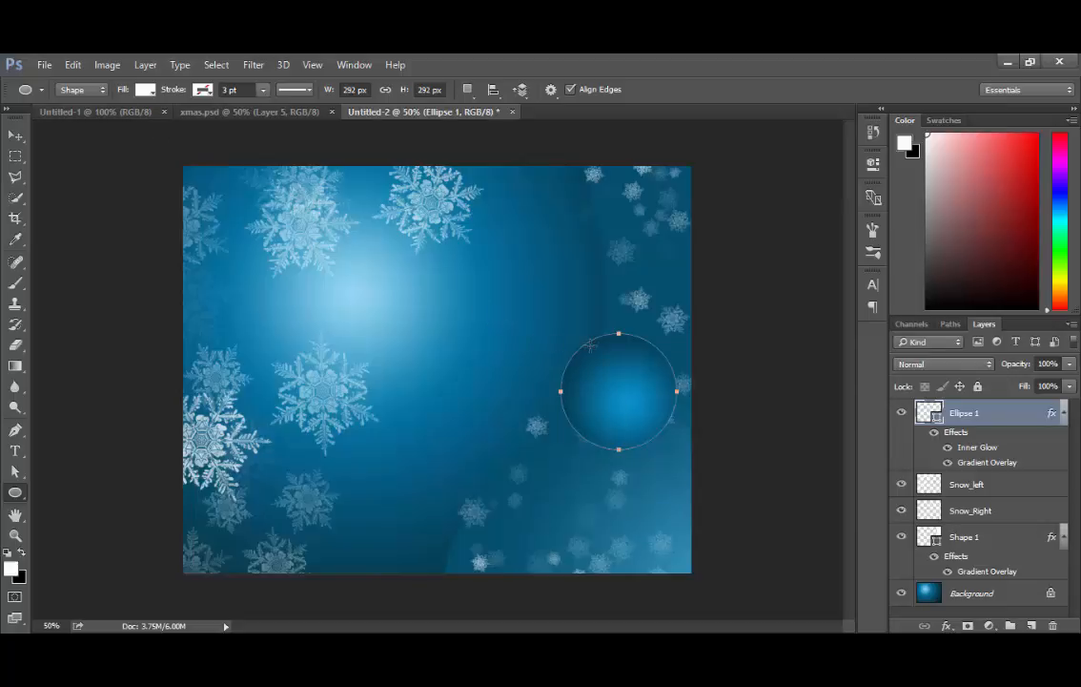
left_click_drag(593, 345, 654, 376)
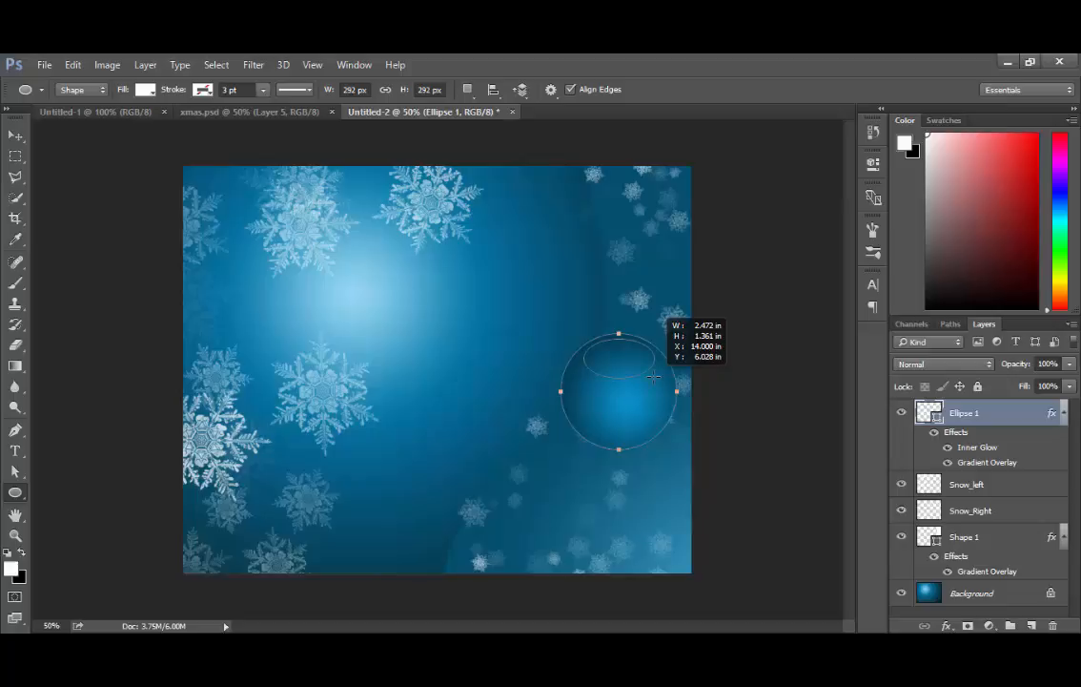
left_click_drag(653, 377, 654, 376)
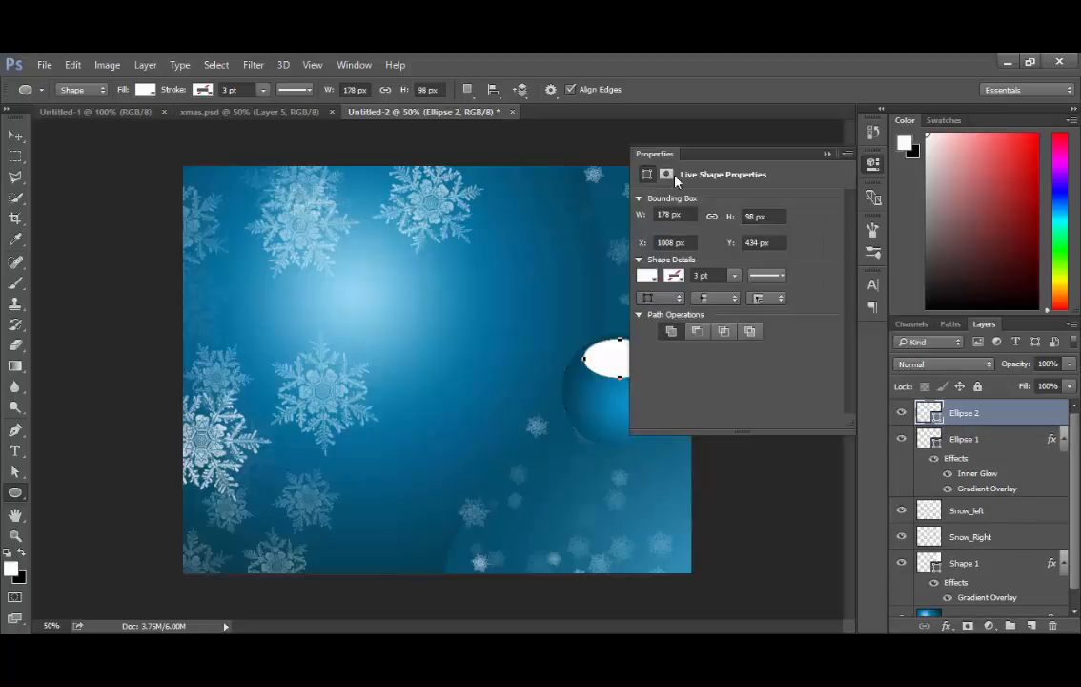
left_click(661, 156)
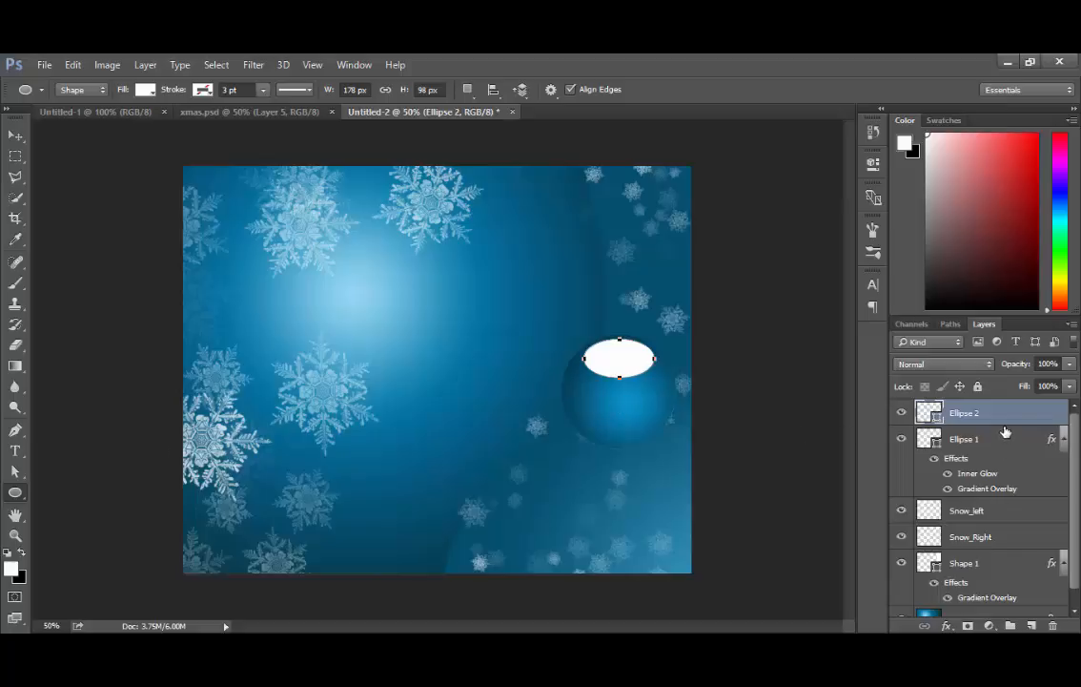
Add a Gradient Overlay to the white ellipse with the Linear style and an angle of -90°
left_click(946, 625)
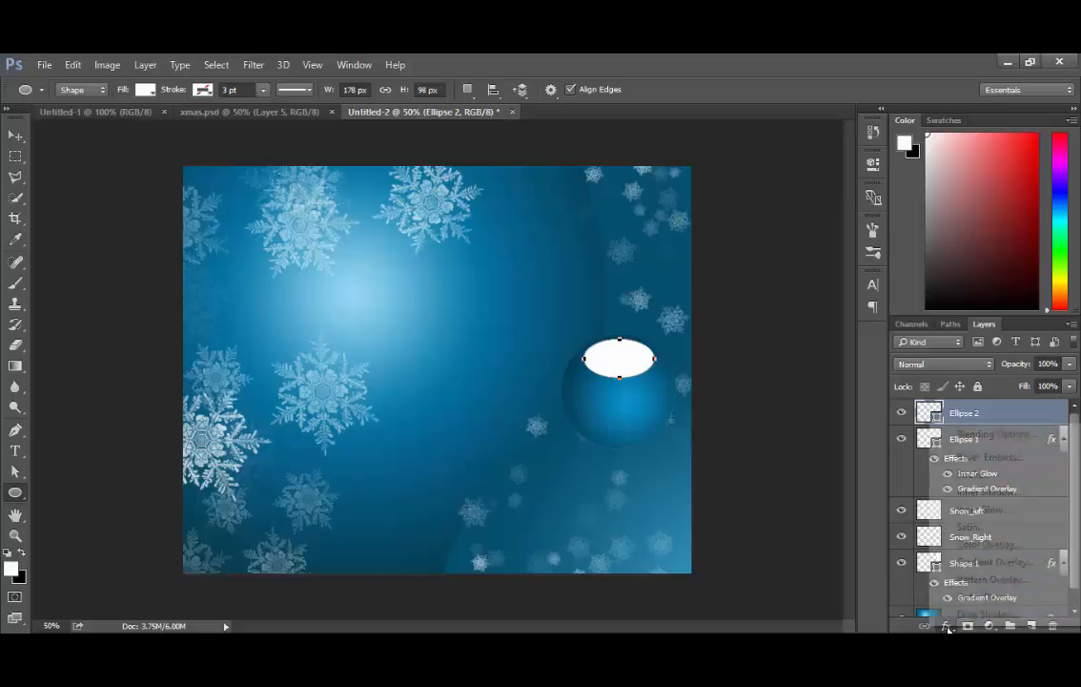
left_click(949, 562)
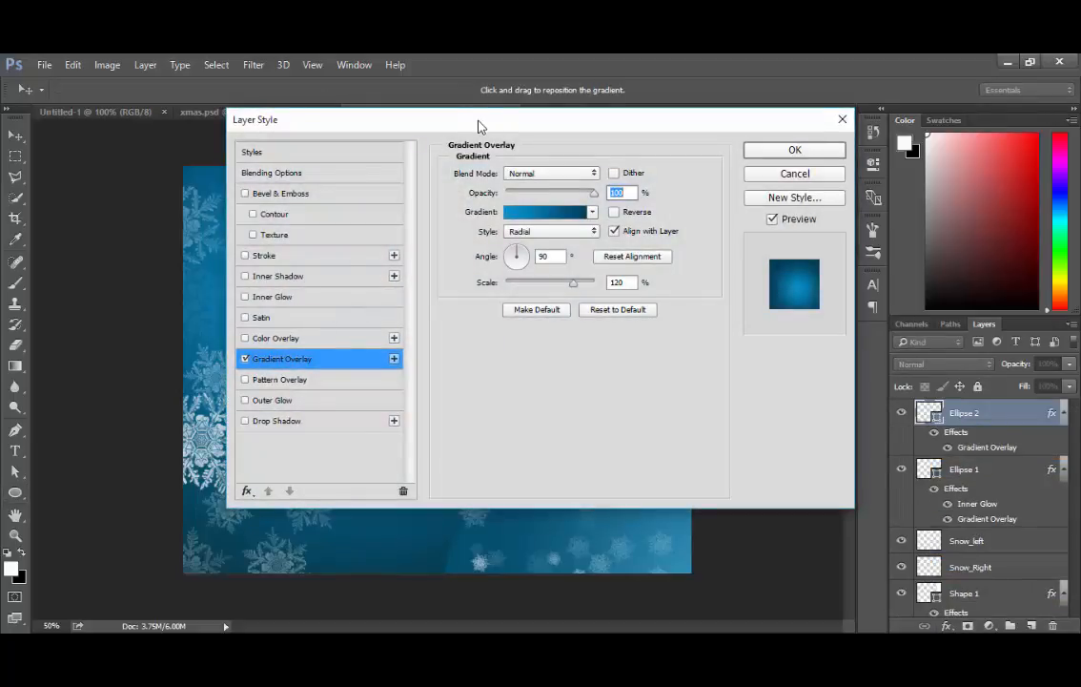
left_click_drag(477, 126, 408, 117)
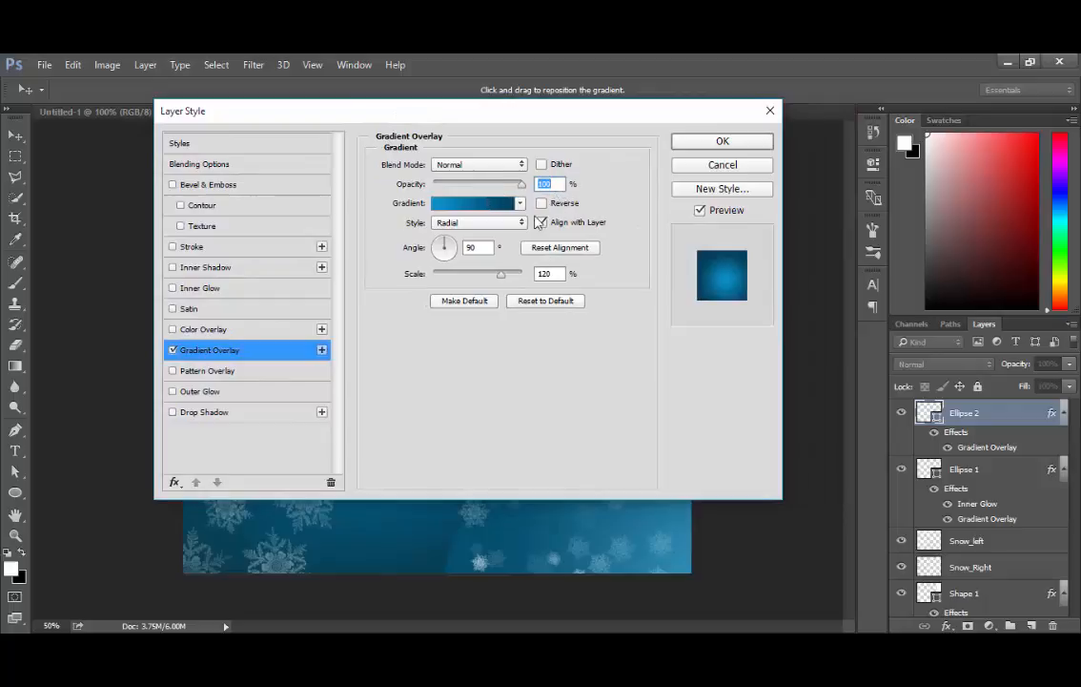
left_click(468, 222)
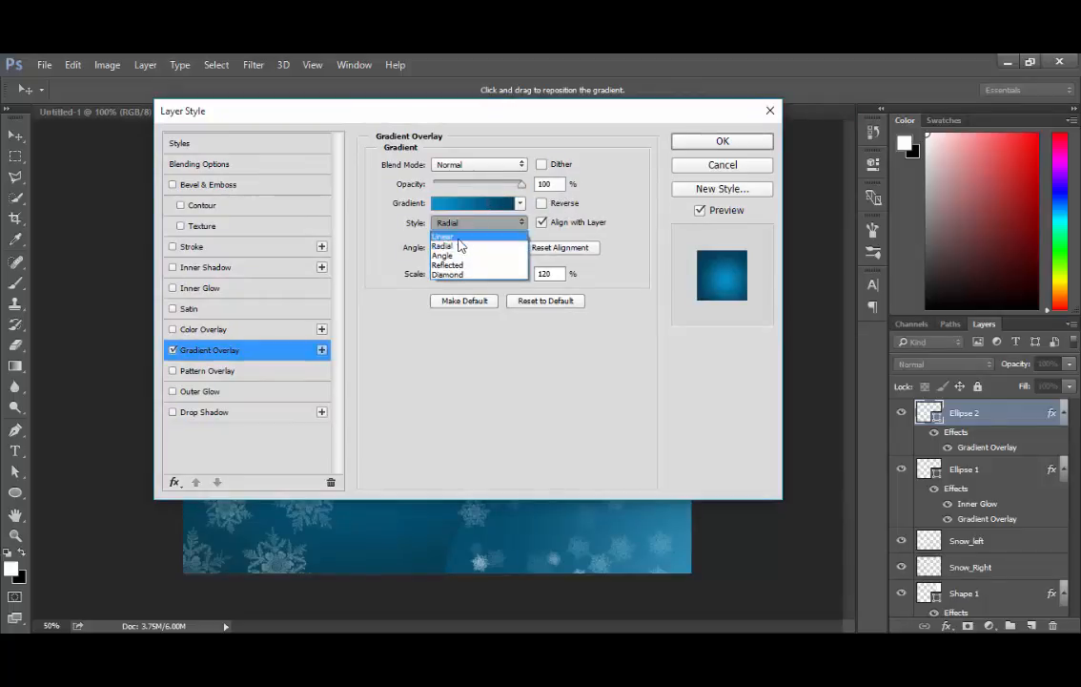
left_click(443, 236)
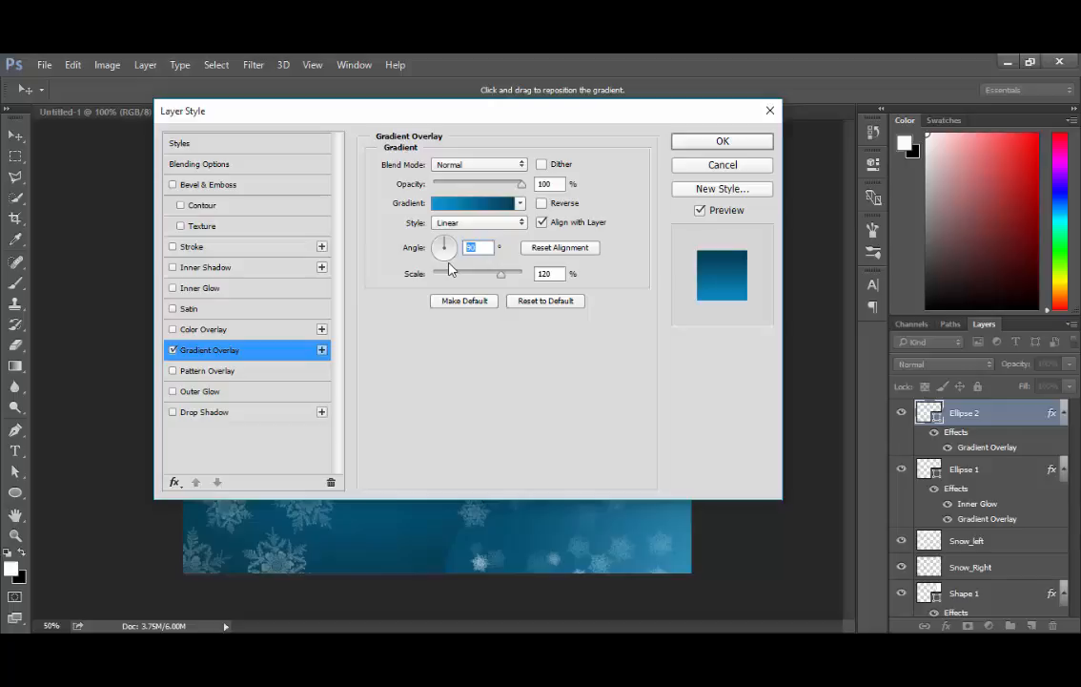
type("-90")
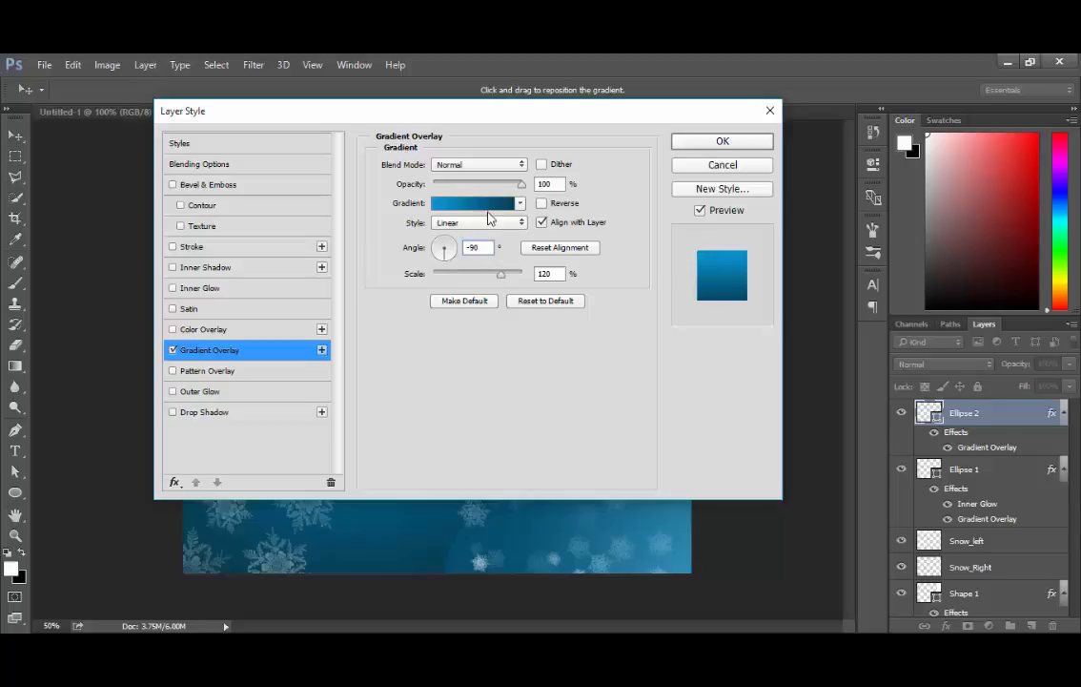
Set the starting color stop of the ellipse's gradient to white (ffffff)
left_click(473, 204)
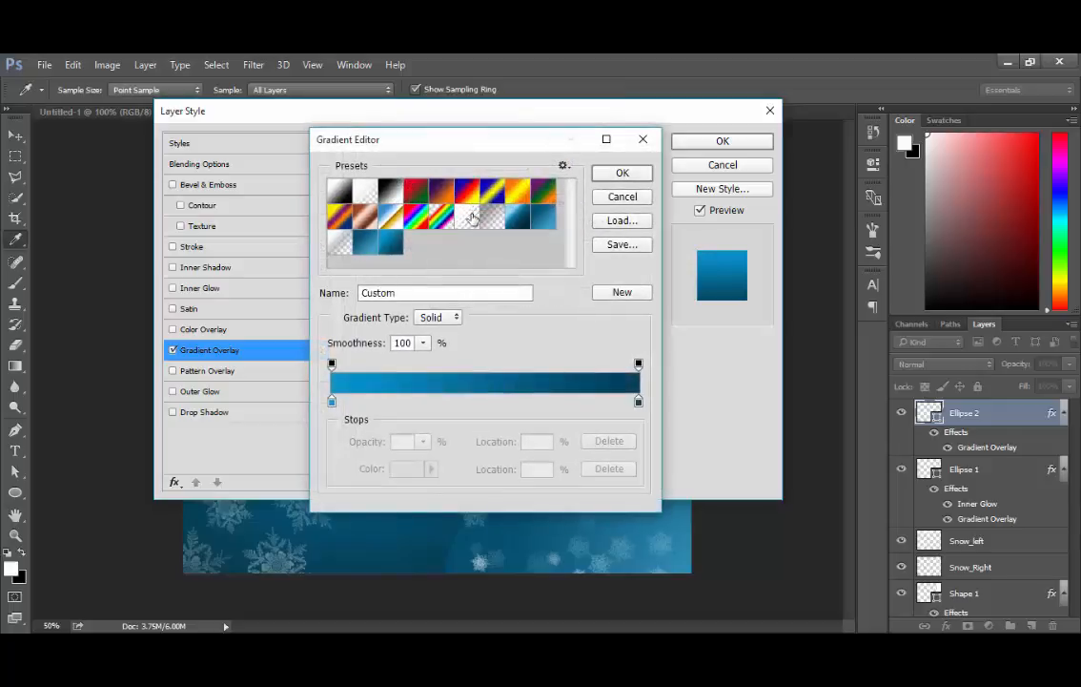
left_click(332, 401)
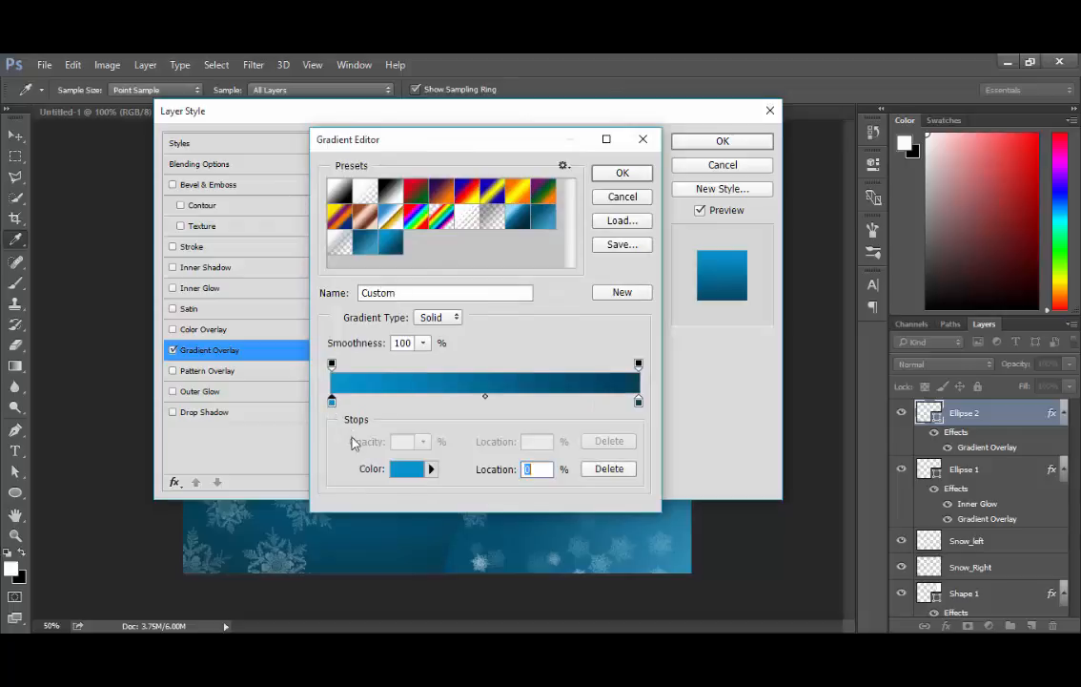
left_click(407, 468)
left_click_drag(297, 259, 270, 230)
left_click(639, 221)
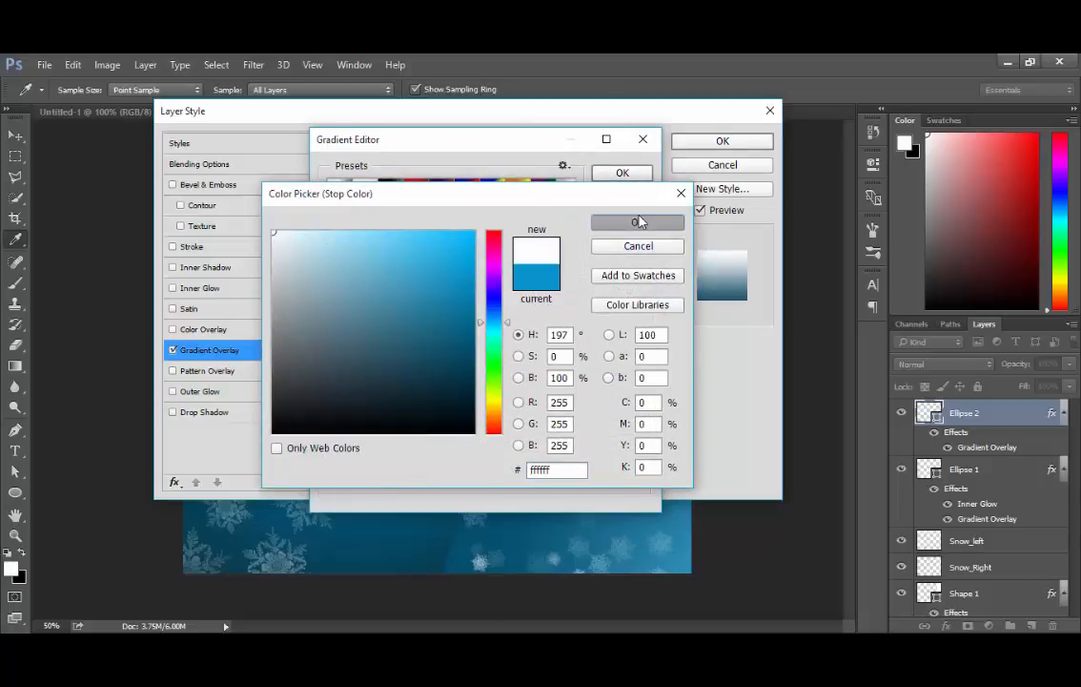
Set the opacity stop at the end of the ellipse's gradient to 0%
left_click(639, 403)
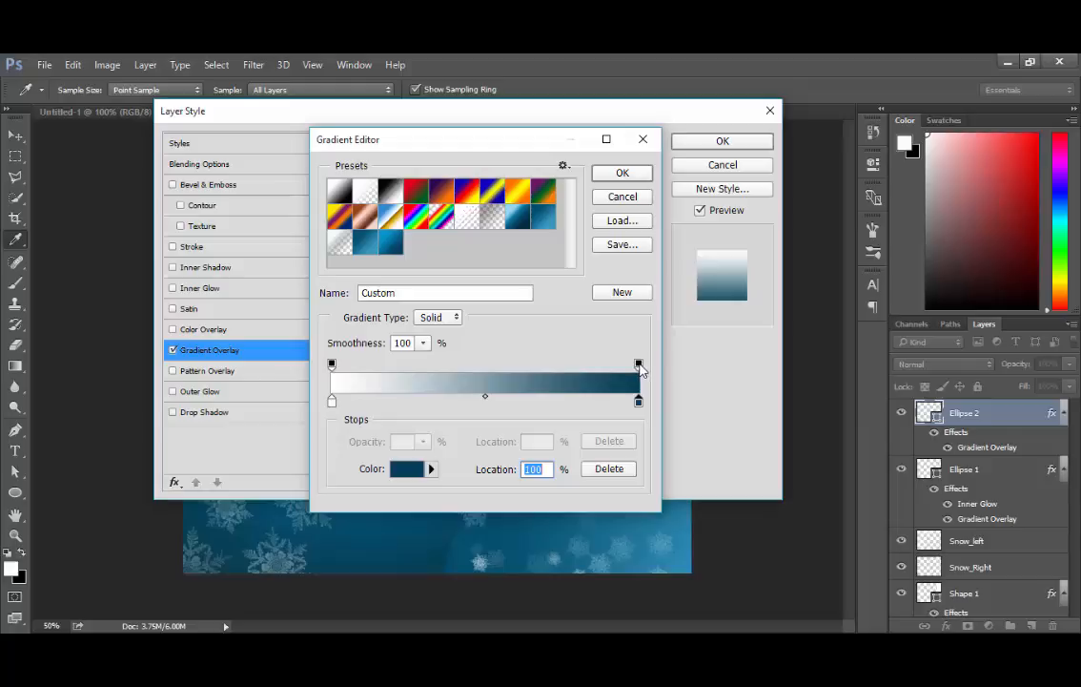
left_click(639, 366)
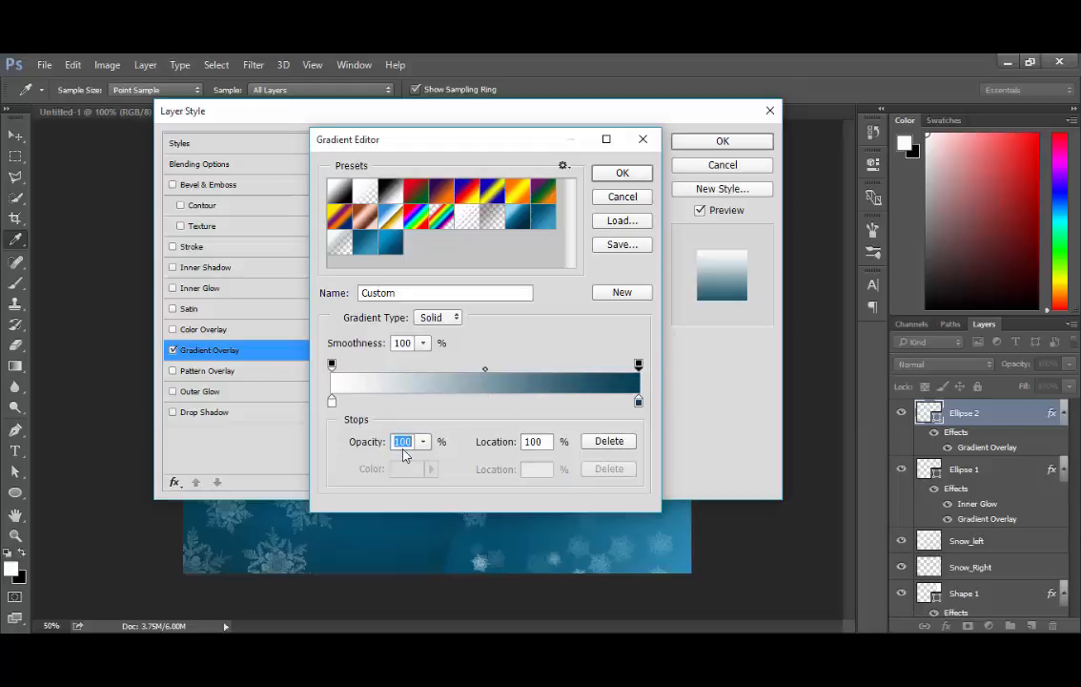
type("0")
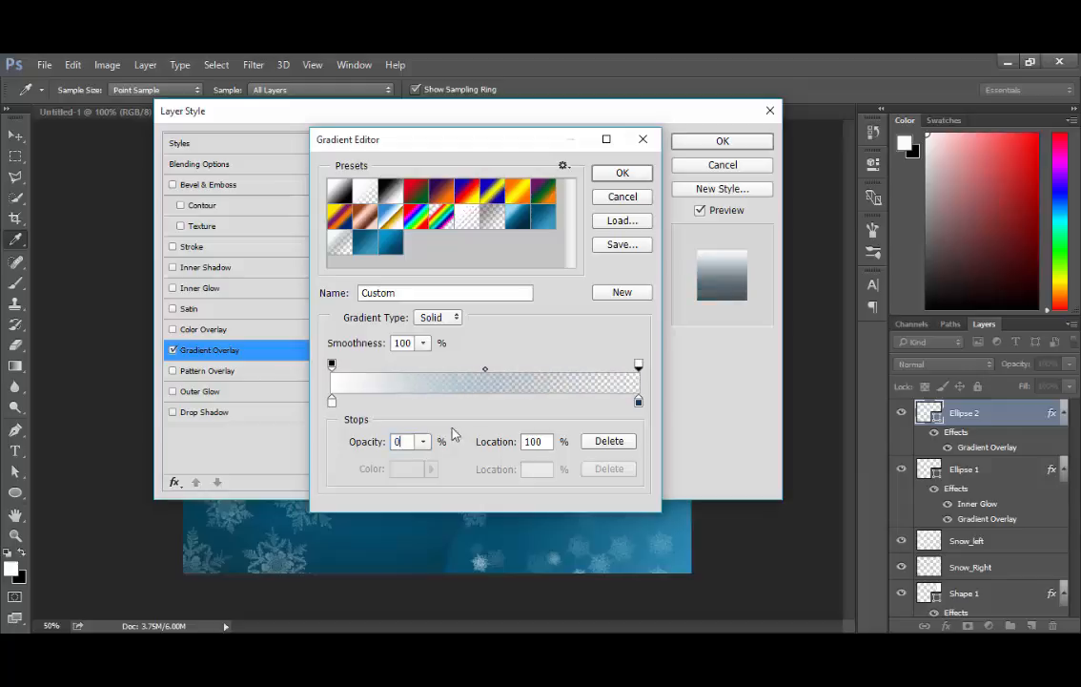
Save the ellipse's gradient as a new preset and set the Gradient Overlay scale to 150%
left_click(618, 294)
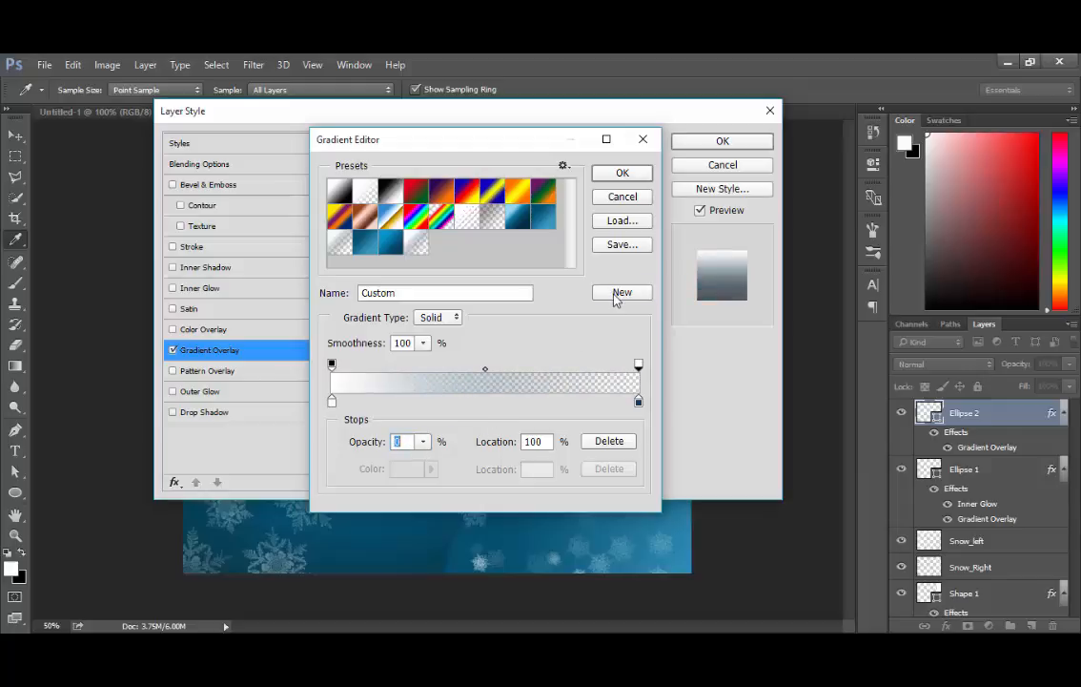
left_click(622, 174)
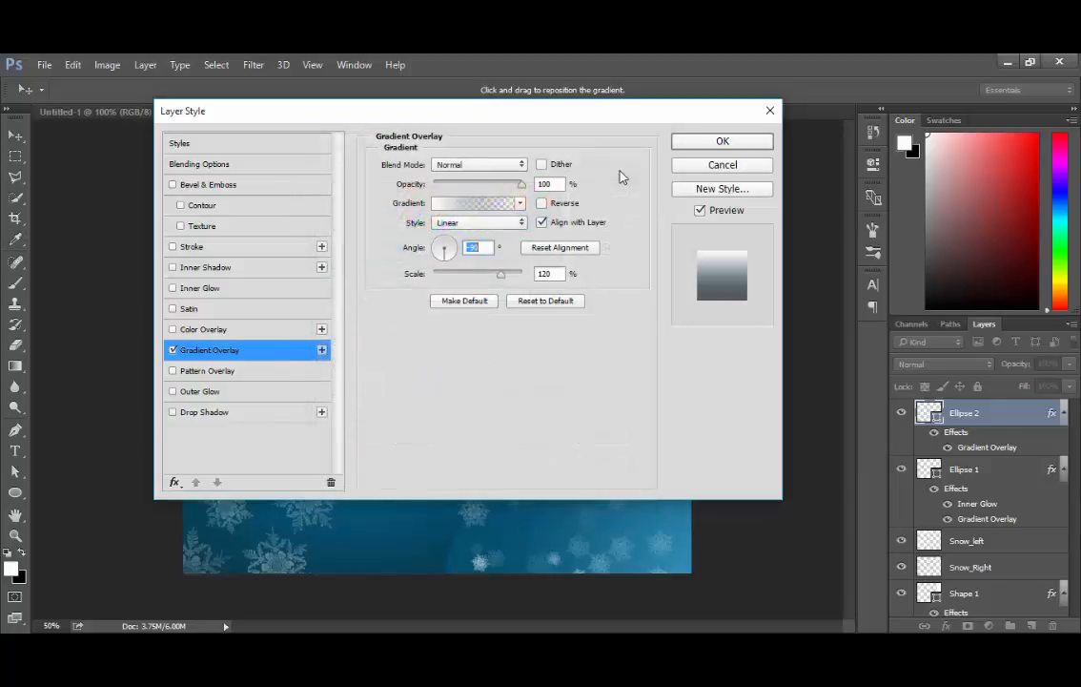
double_click(540, 273)
type("150")
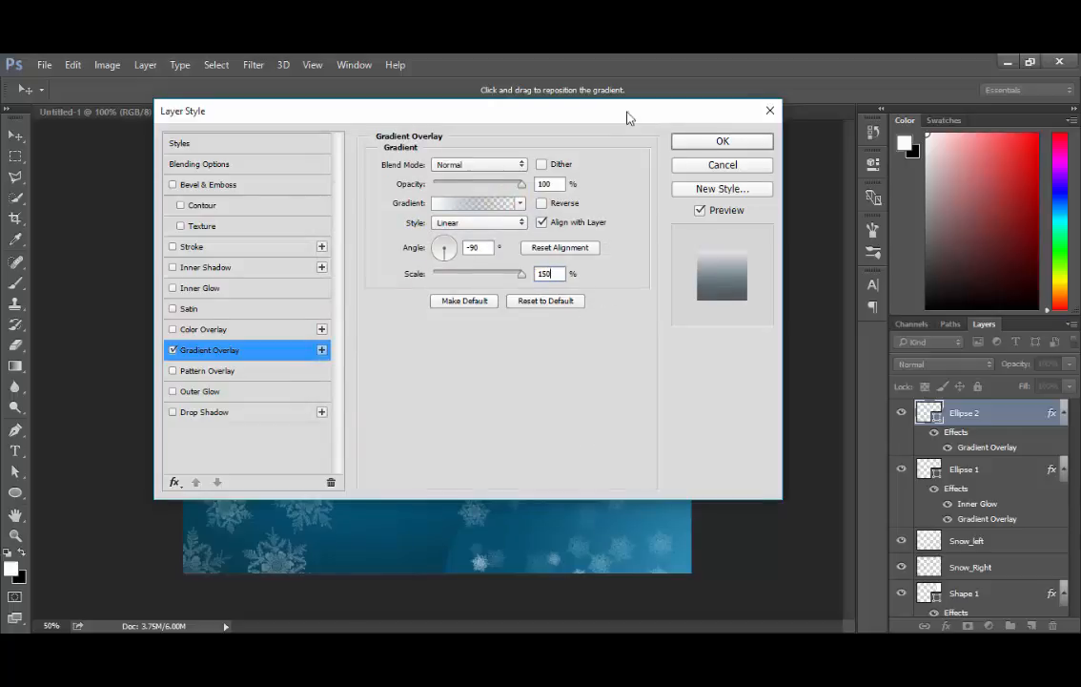
left_click_drag(627, 114, 379, 127)
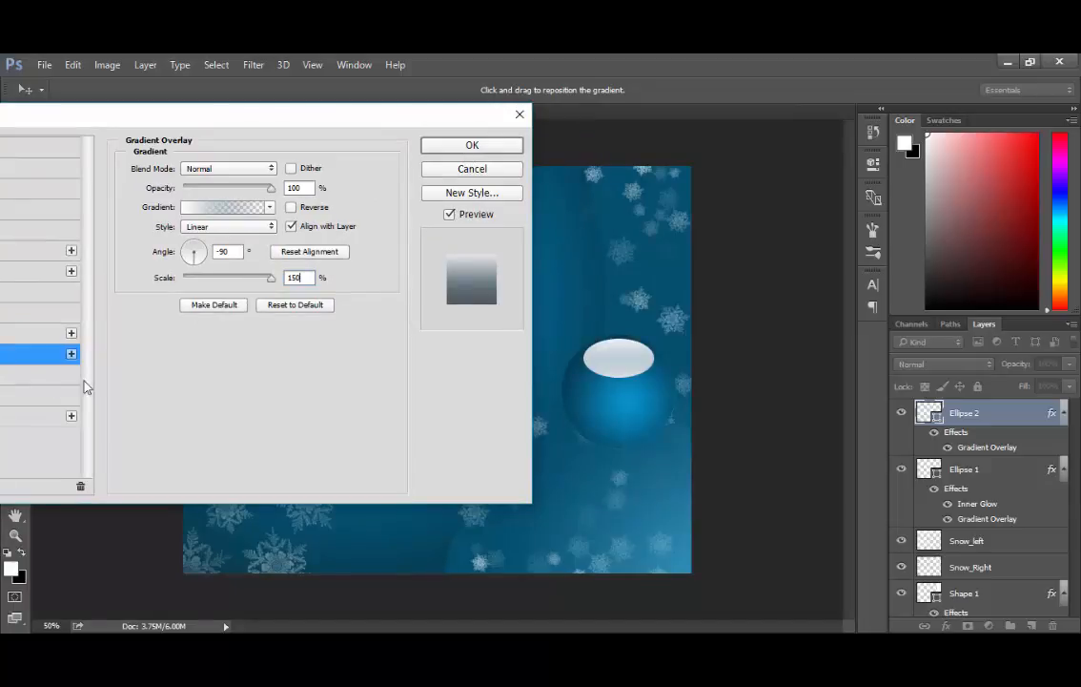
left_click(446, 146)
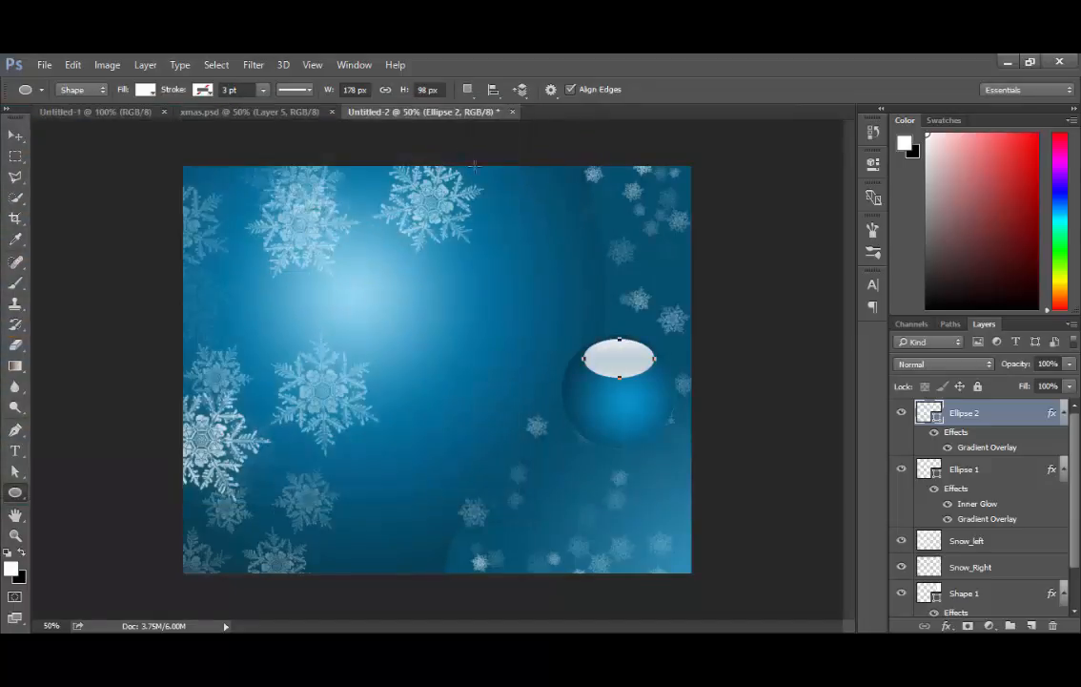
Change the ellipse's Gradient Overlay so it fades from white to fully transparent white
double_click(975, 448)
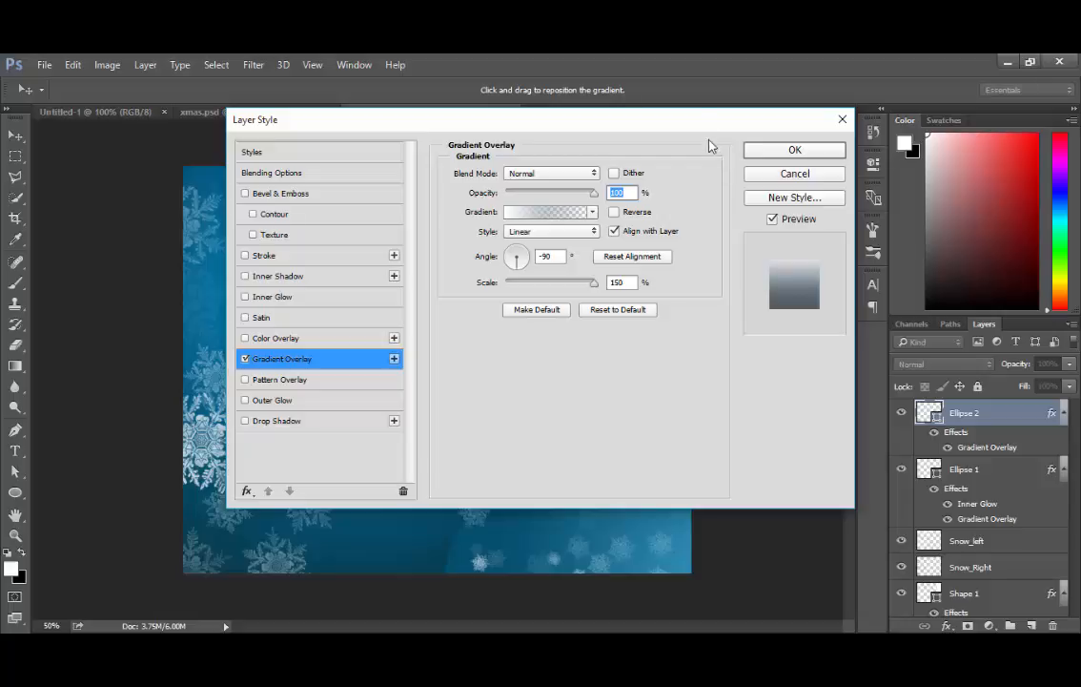
left_click_drag(704, 131, 406, 139)
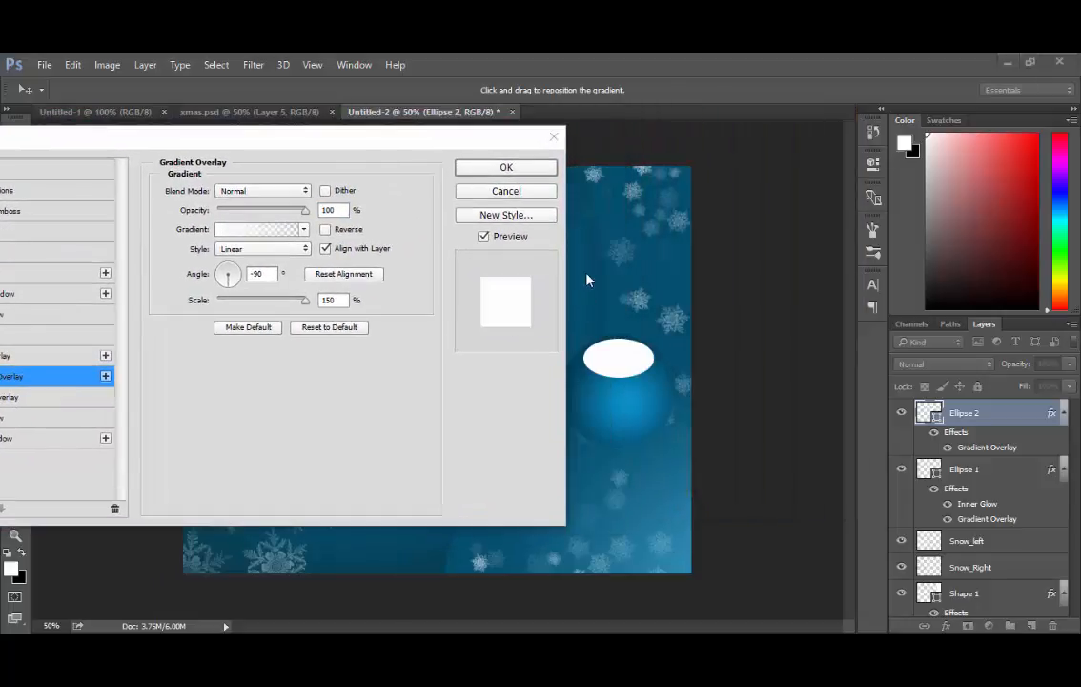
left_click(503, 168)
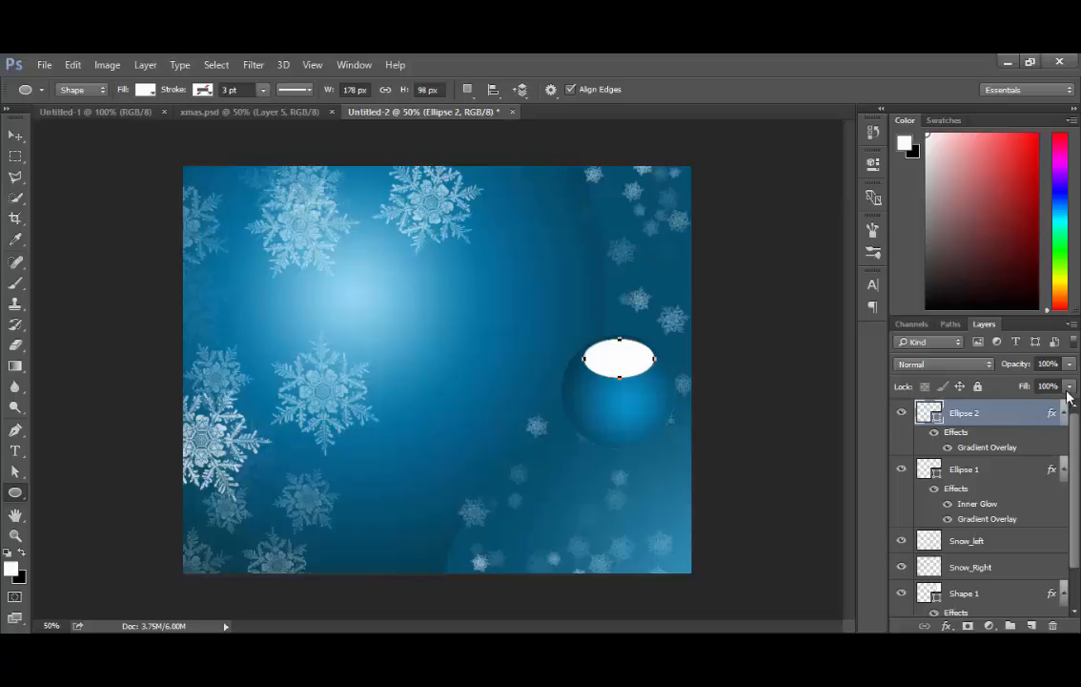
Set the fill of the ornament's highlight ellipse layer to 0%
left_click_drag(1069, 391, 975, 412)
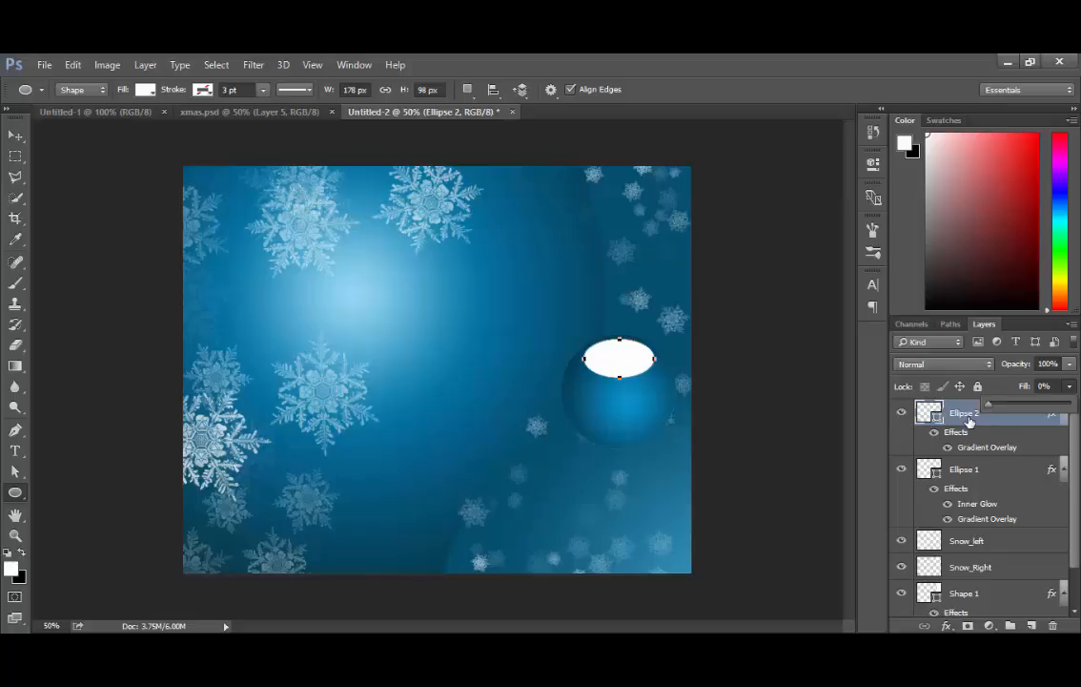
left_click(969, 421)
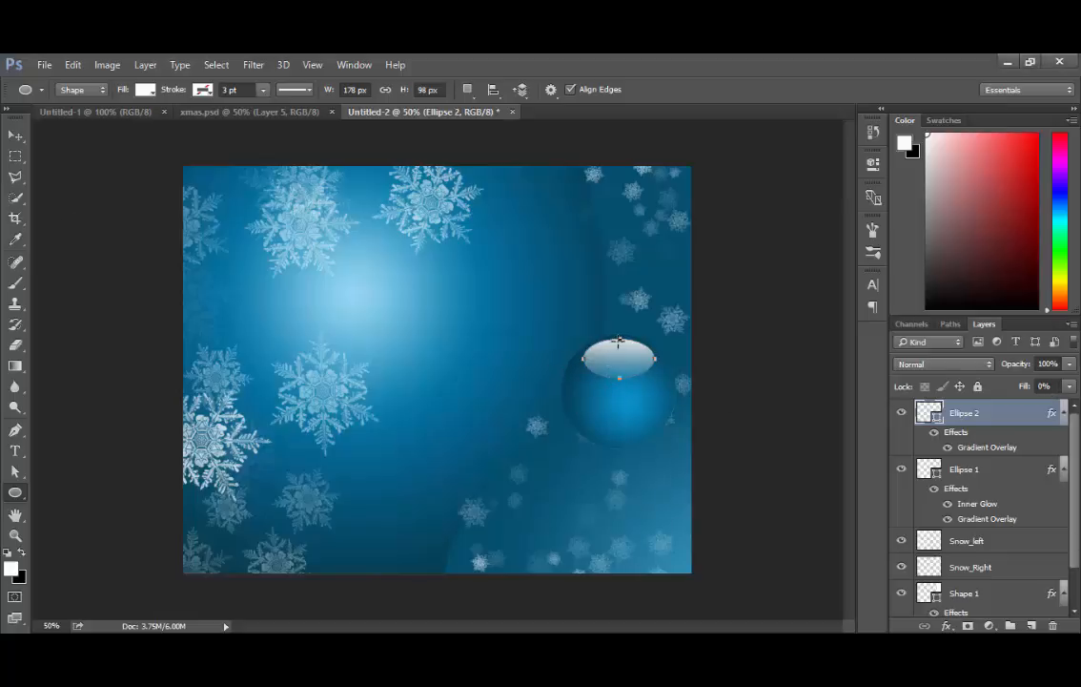
left_click(566, 383)
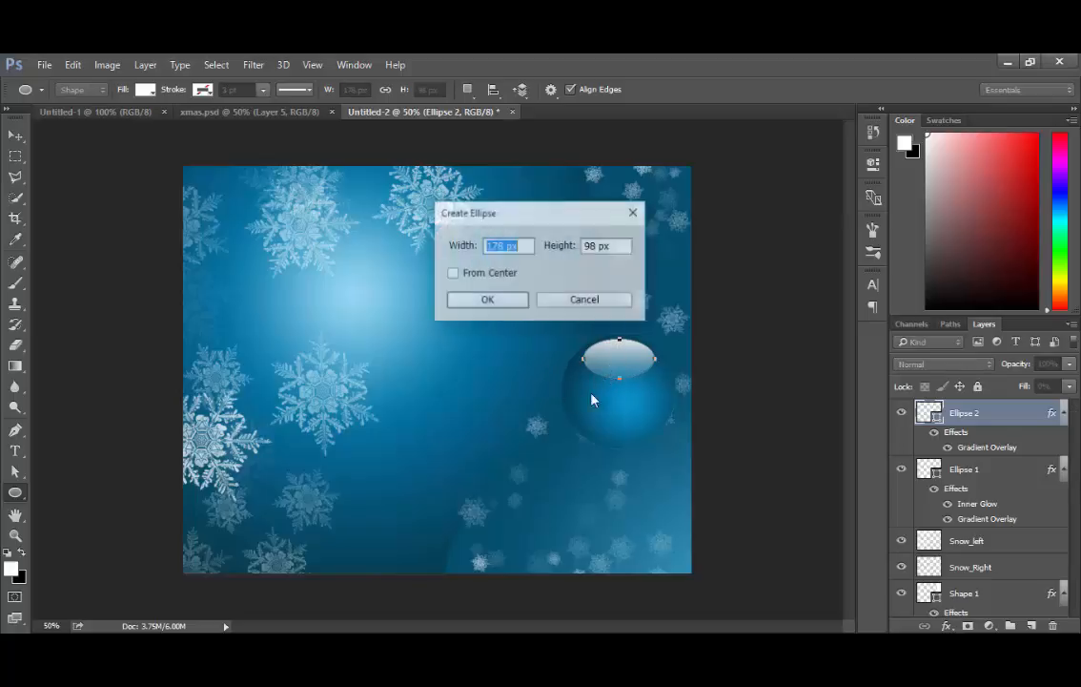
left_click(585, 301)
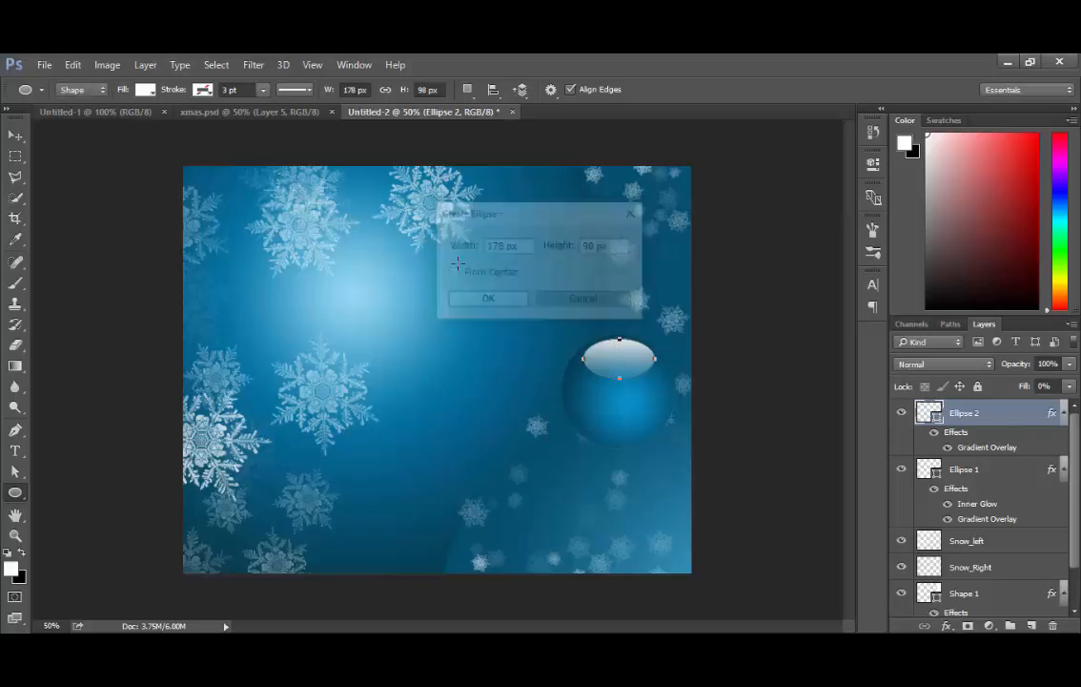
left_click(16, 136)
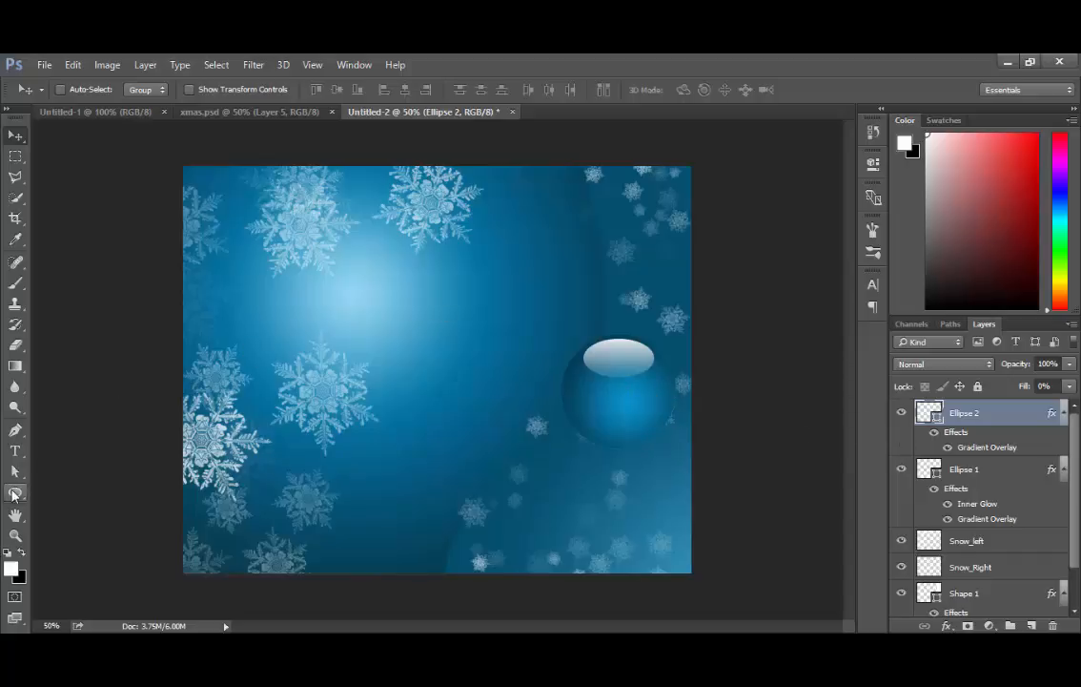
Draw a white rectangle about 53 x 16 px just above the ornament circle as its cap
left_click_drag(16, 492, 57, 485)
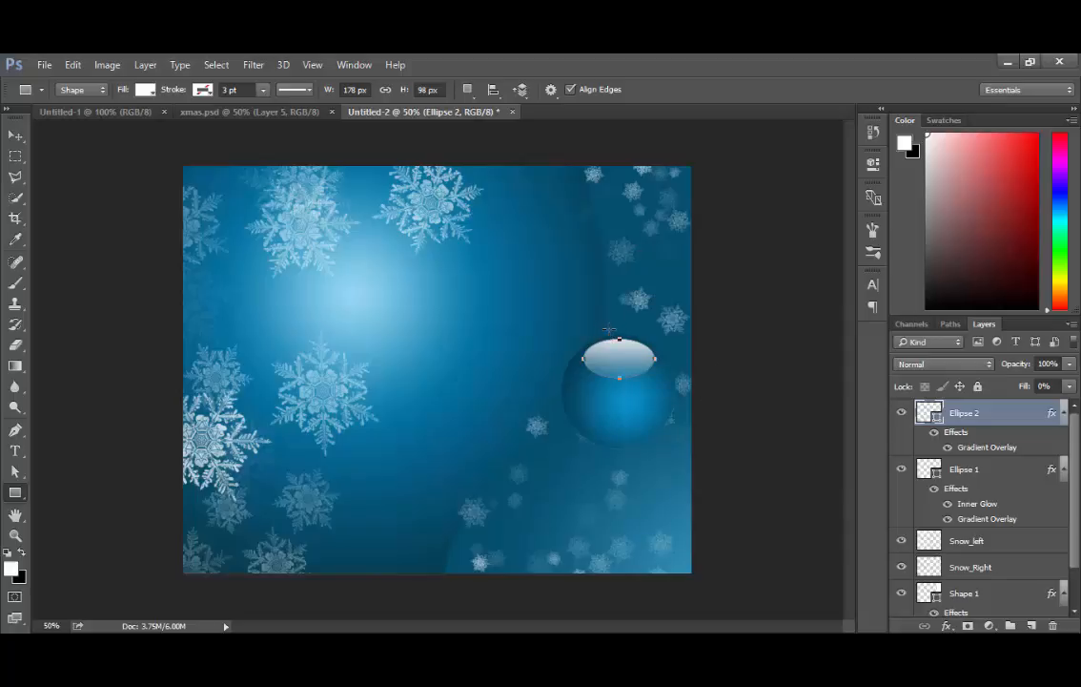
left_click(15, 535)
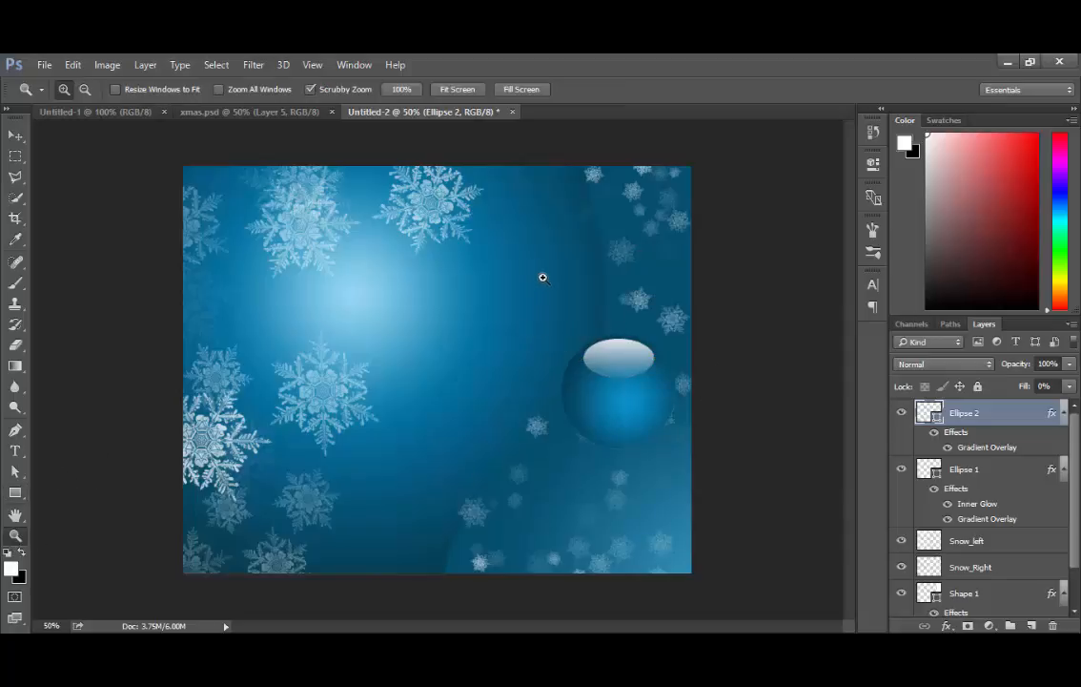
left_click_drag(543, 278, 653, 415)
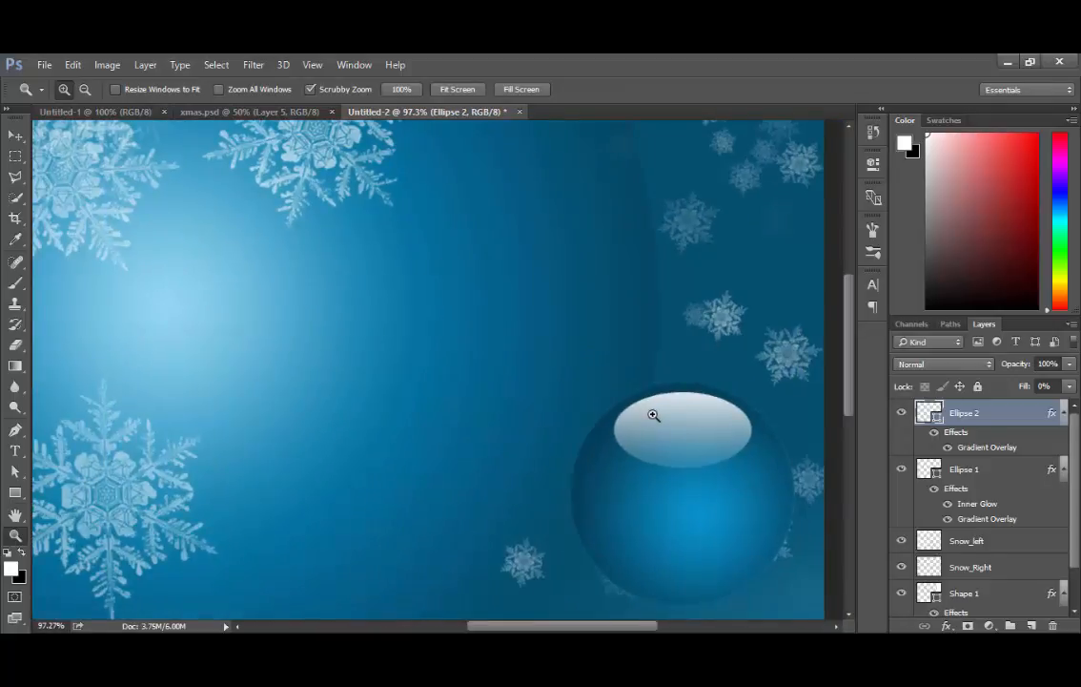
left_click_drag(719, 411, 615, 426)
left_click(17, 493)
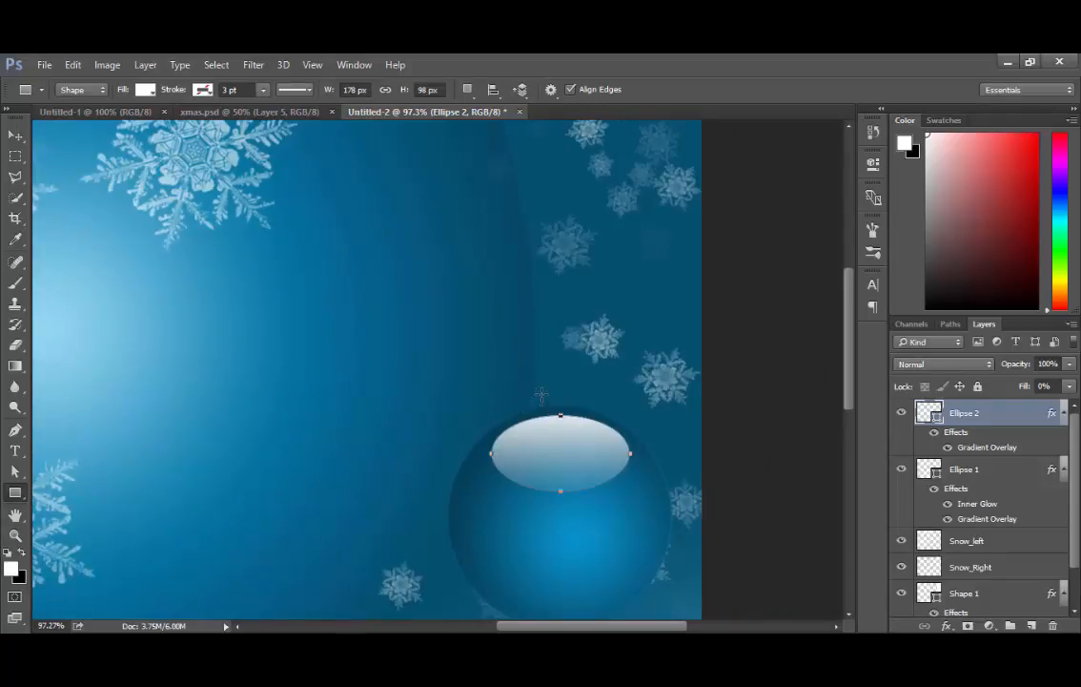
left_click_drag(541, 396, 584, 407)
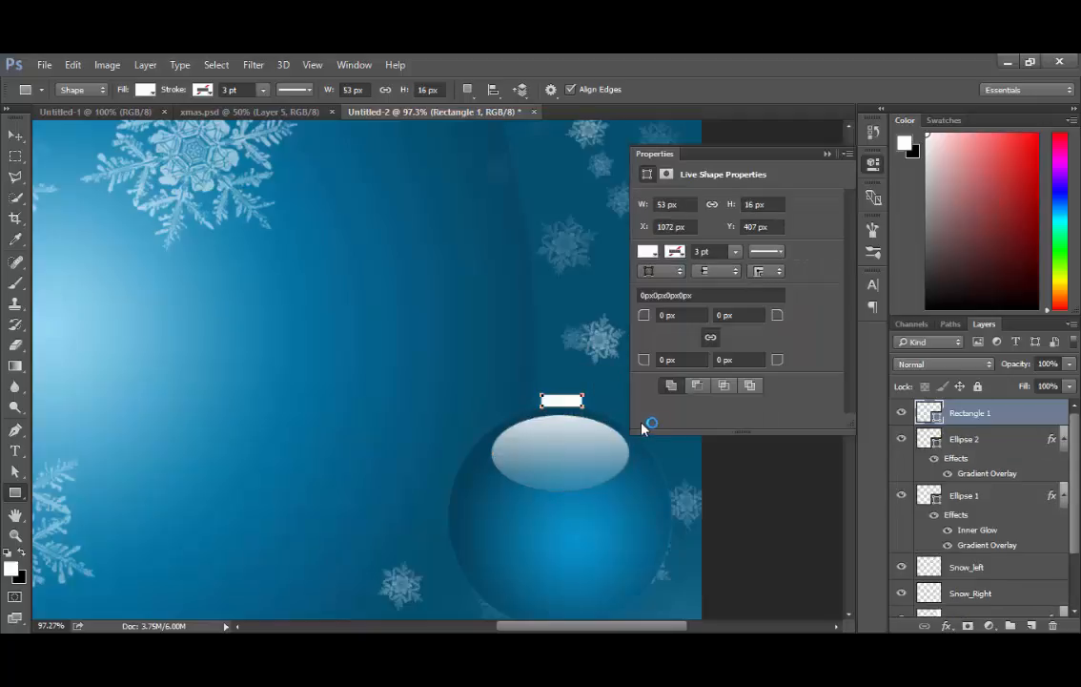
left_click(654, 157)
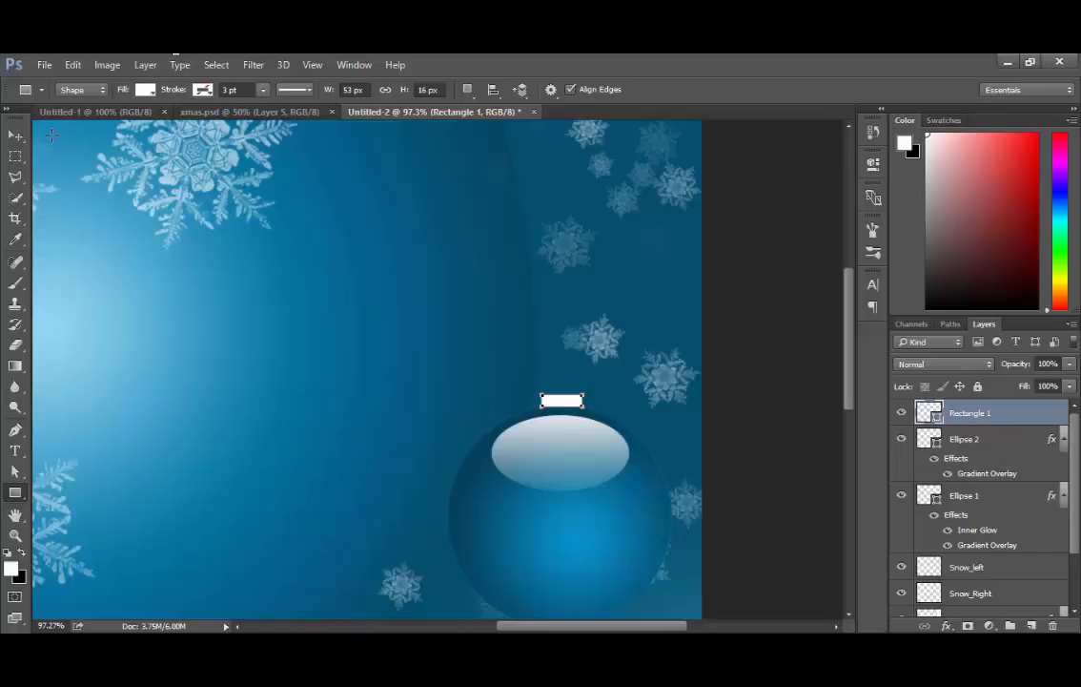
left_click(16, 135)
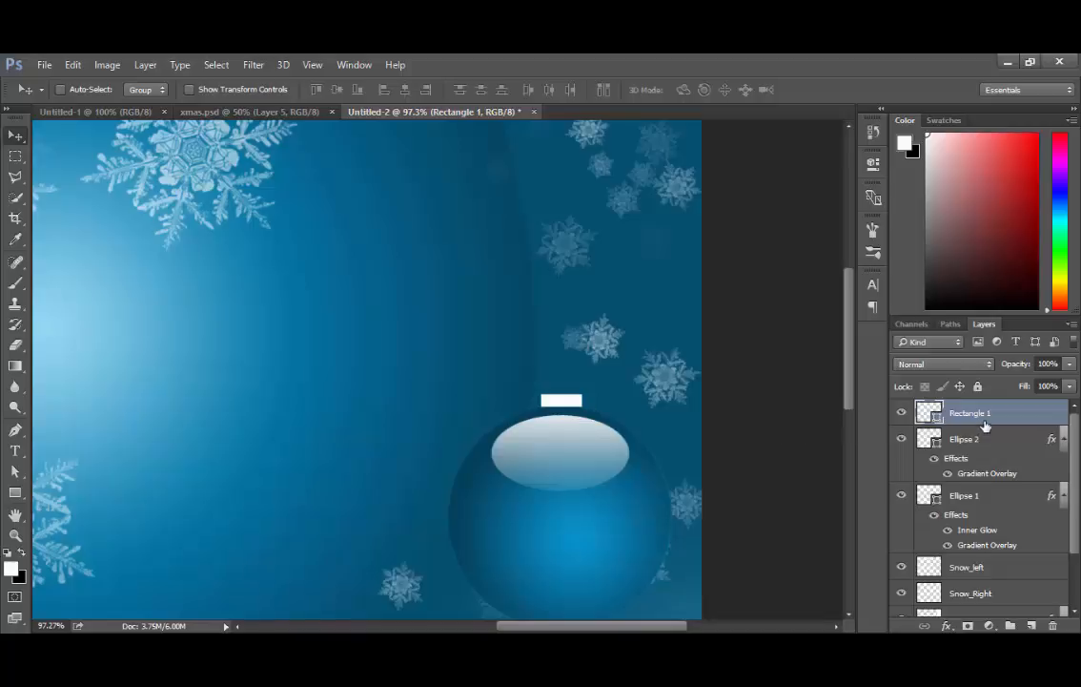
Add an Outer Glow with a size of 5 px to the ornament's cap rectangle
left_click(945, 626)
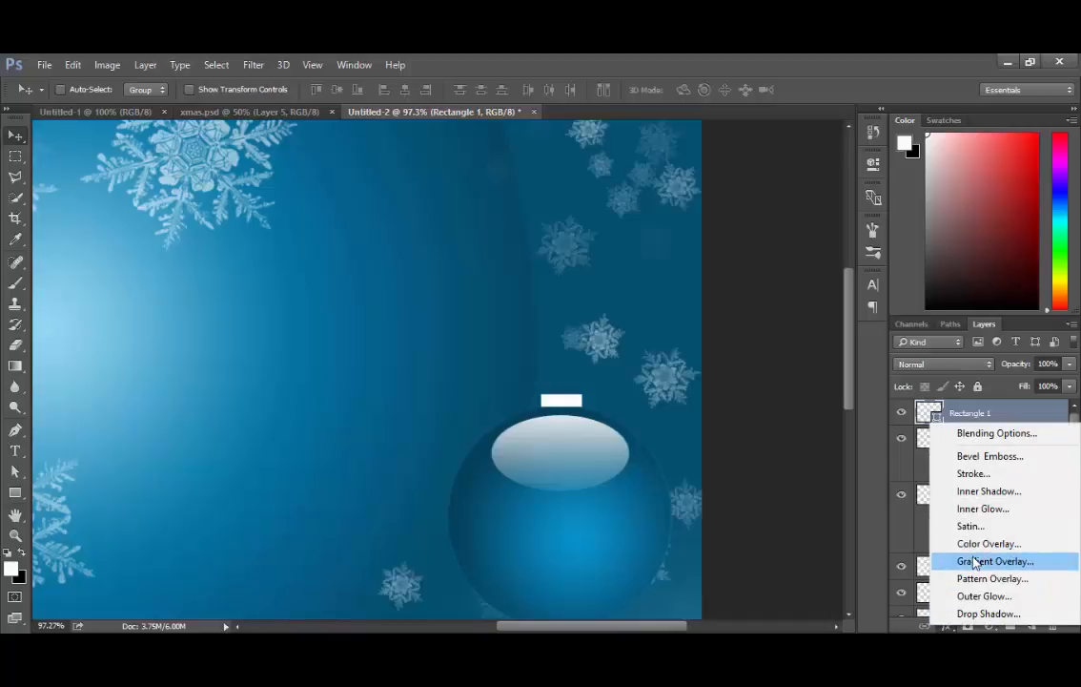
left_click(984, 596)
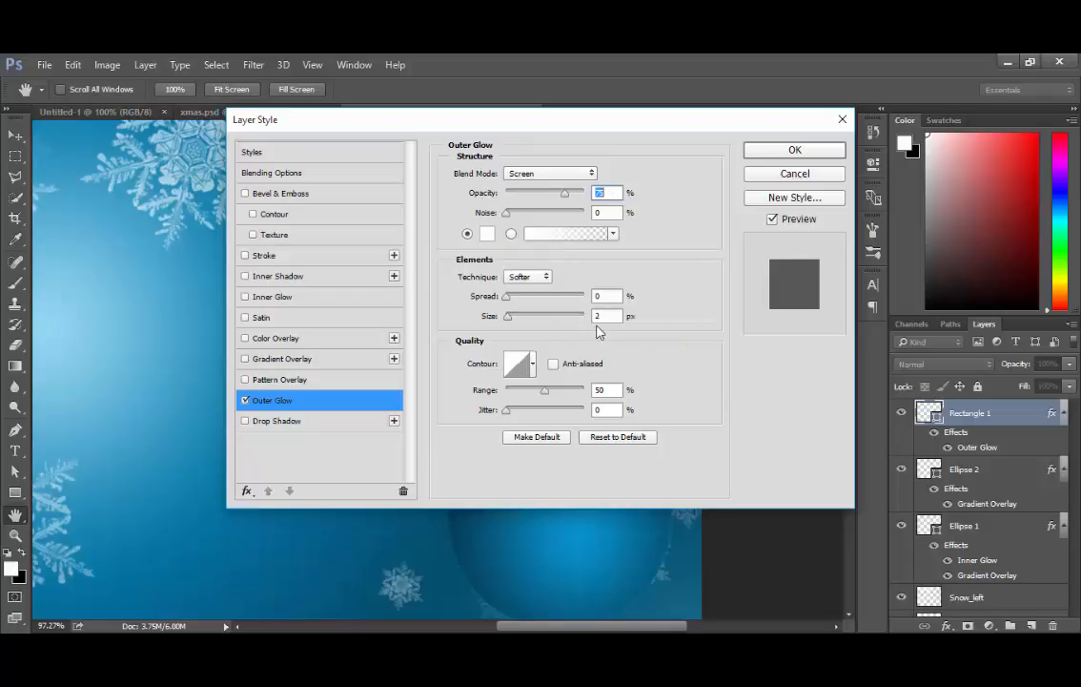
left_click_drag(599, 316, 577, 316)
type("5")
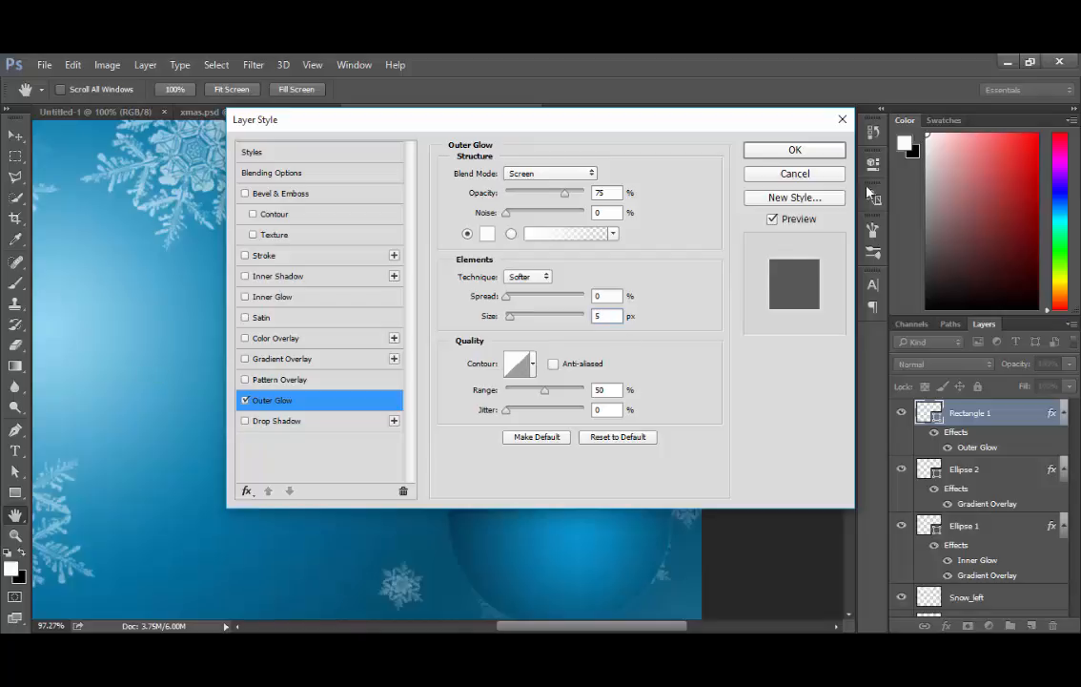
left_click(797, 149)
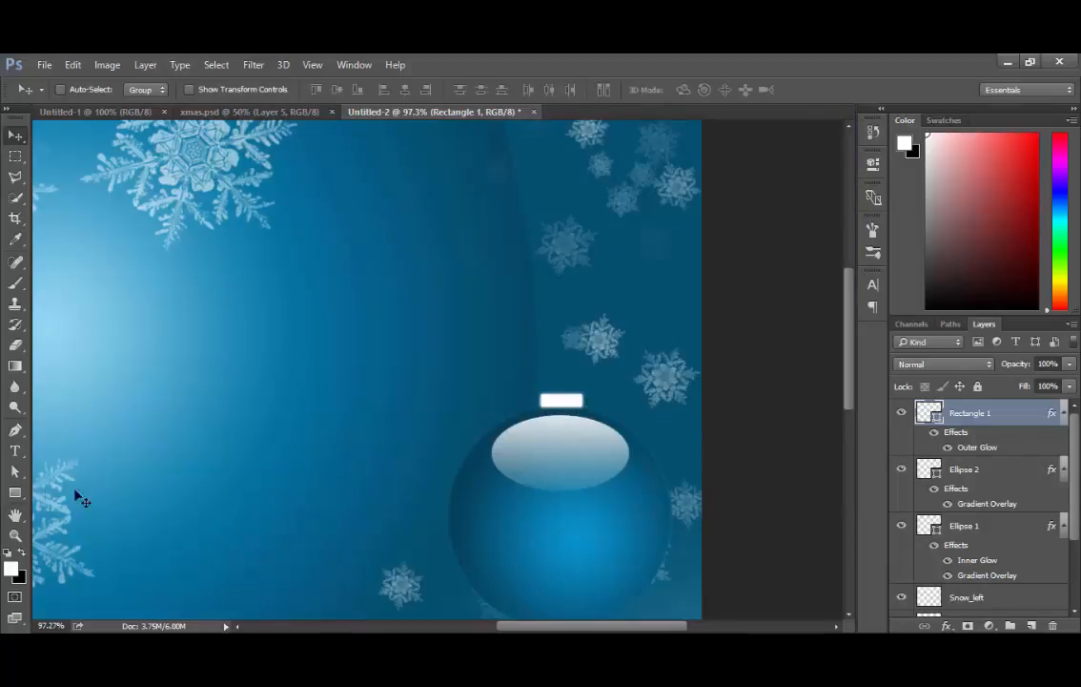
Draw a vertical 1 px line about 407 px tall from the ornament's cap to the top edge of the canvas
left_click_drag(19, 493, 71, 553)
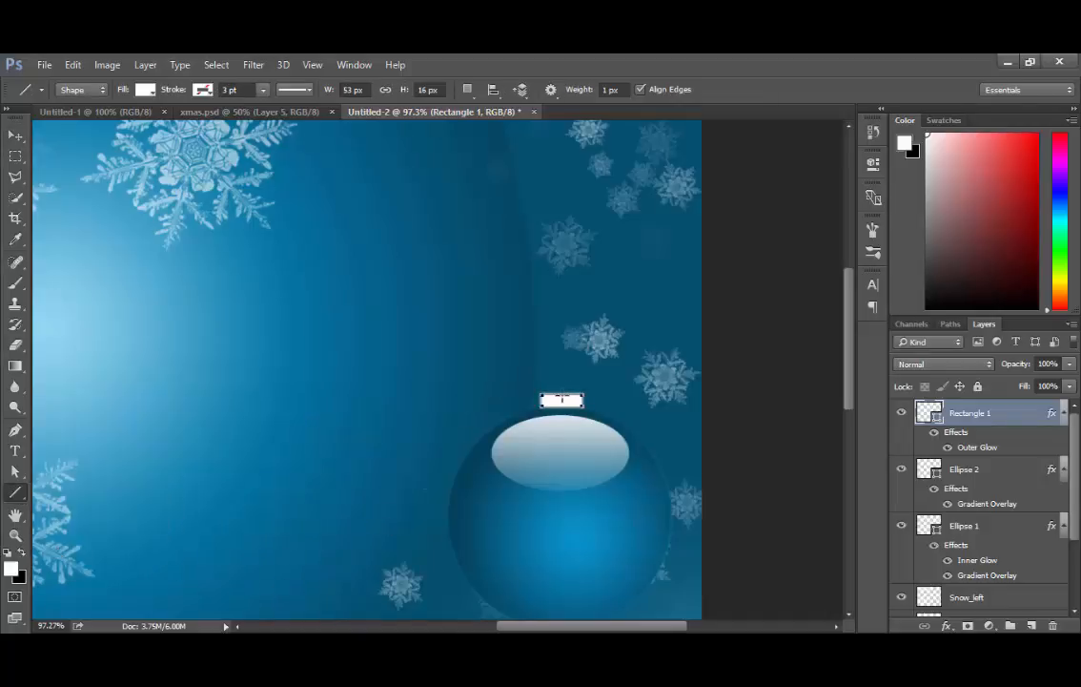
scroll(562, 400, "up", 2)
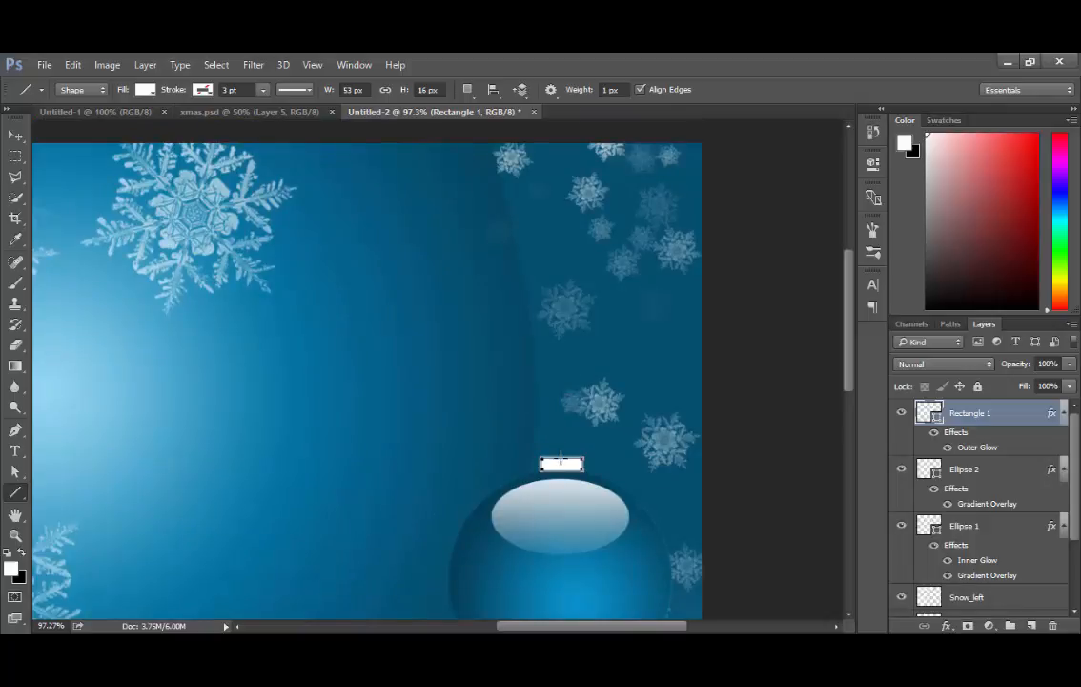
left_click_drag(561, 514, 559, 143)
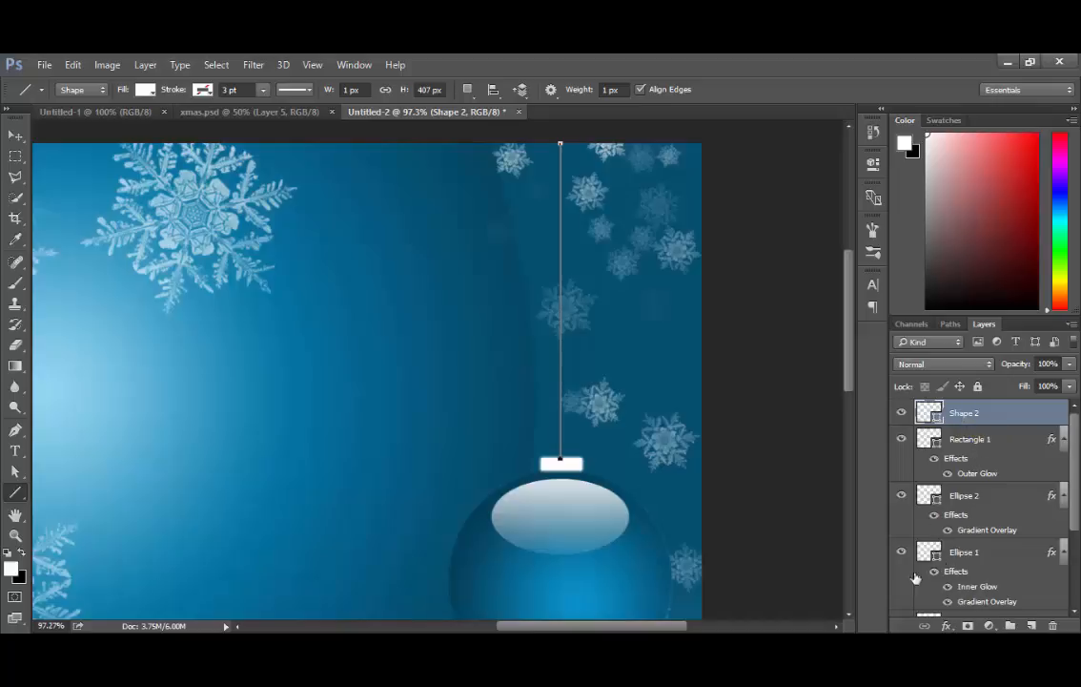
Add a 1 px outside Stroke in white (ffffff) to the hanging line
left_click(946, 626)
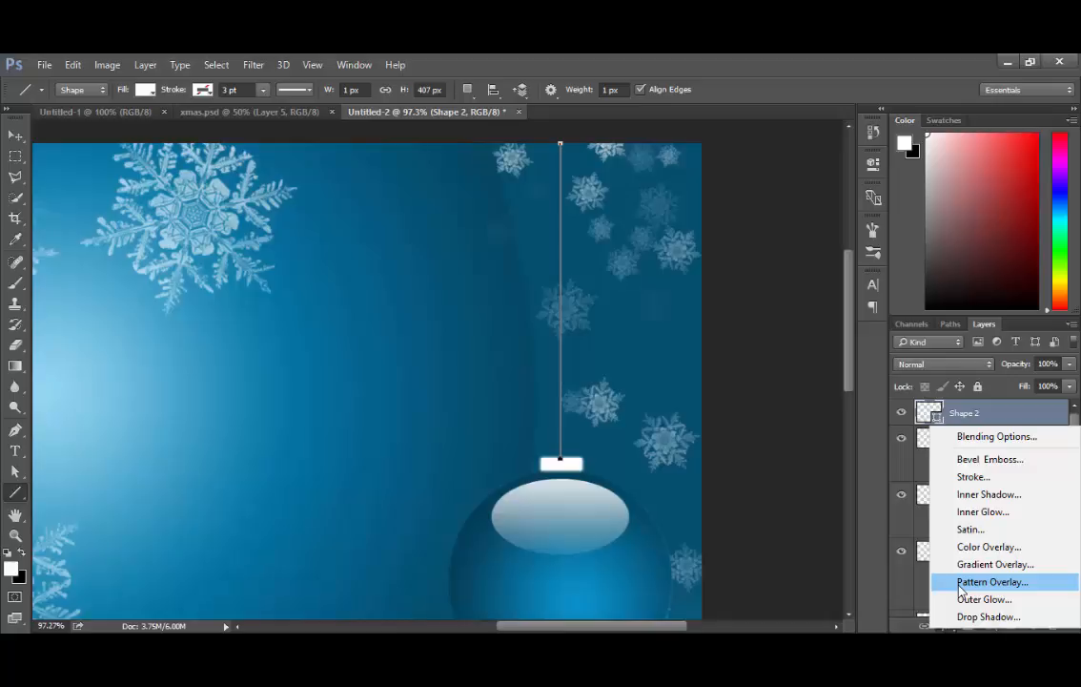
left_click(970, 477)
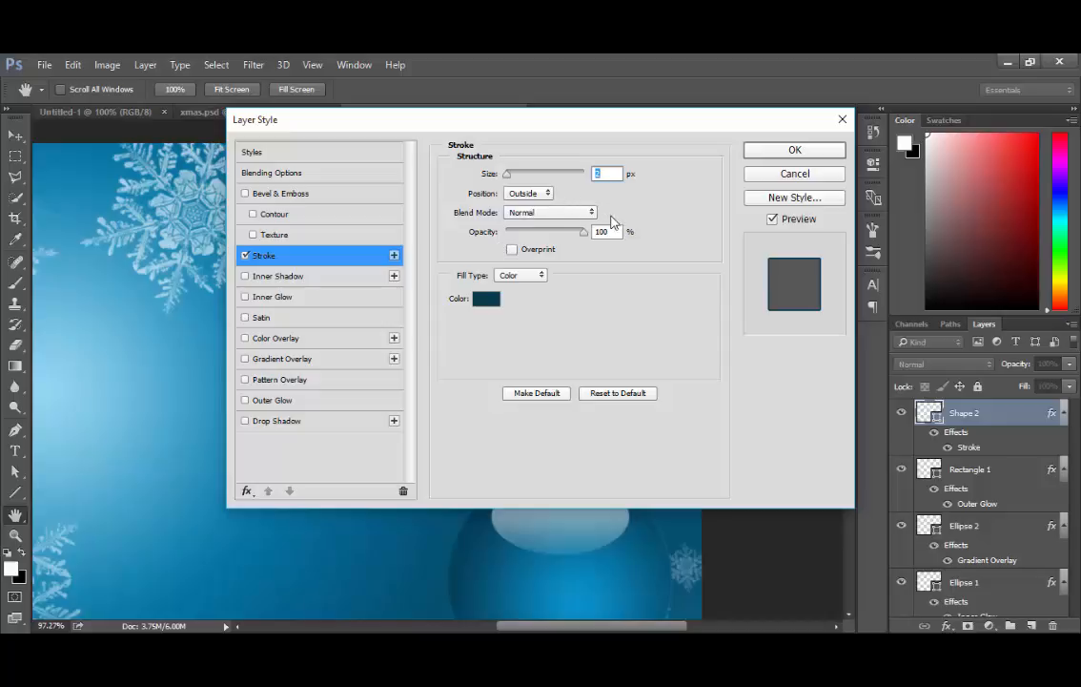
type("1")
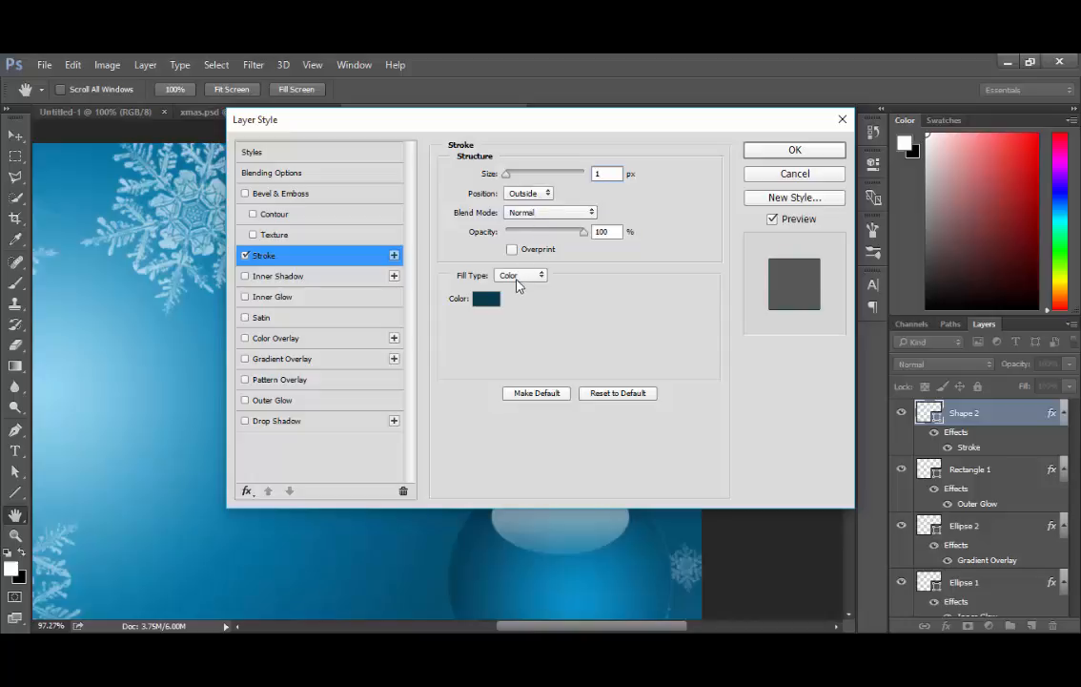
left_click(484, 302)
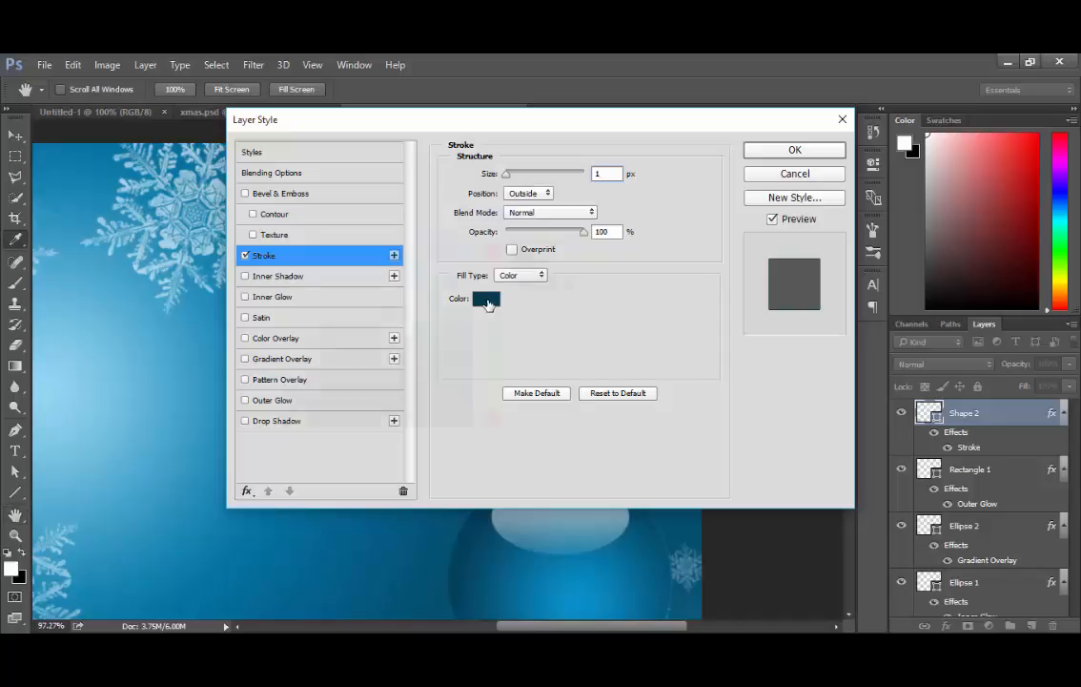
left_click_drag(273, 239, 265, 225)
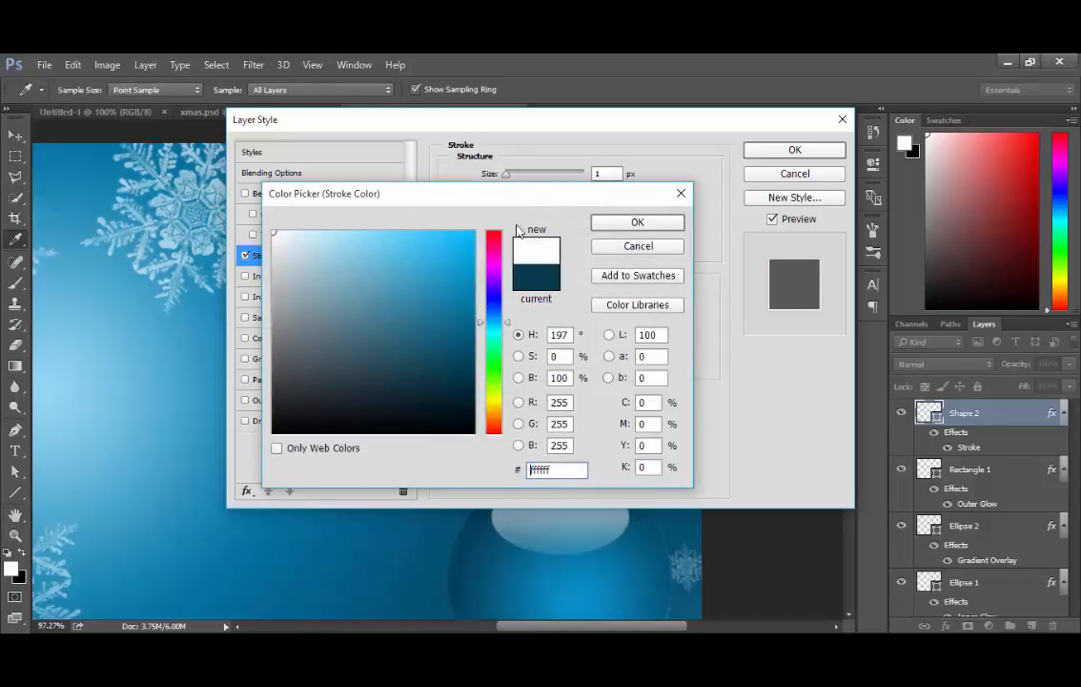
left_click(604, 225)
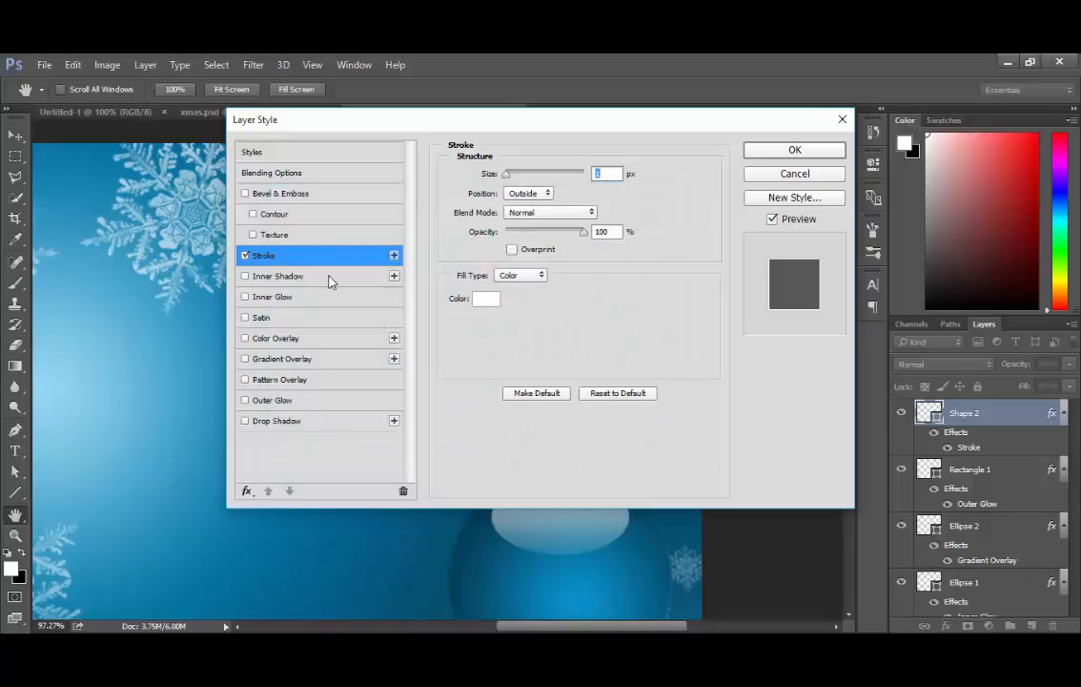
Add a white (ffffff) Inner Glow at 100% opacity with a size of 7 px to the hanging line
left_click(292, 301)
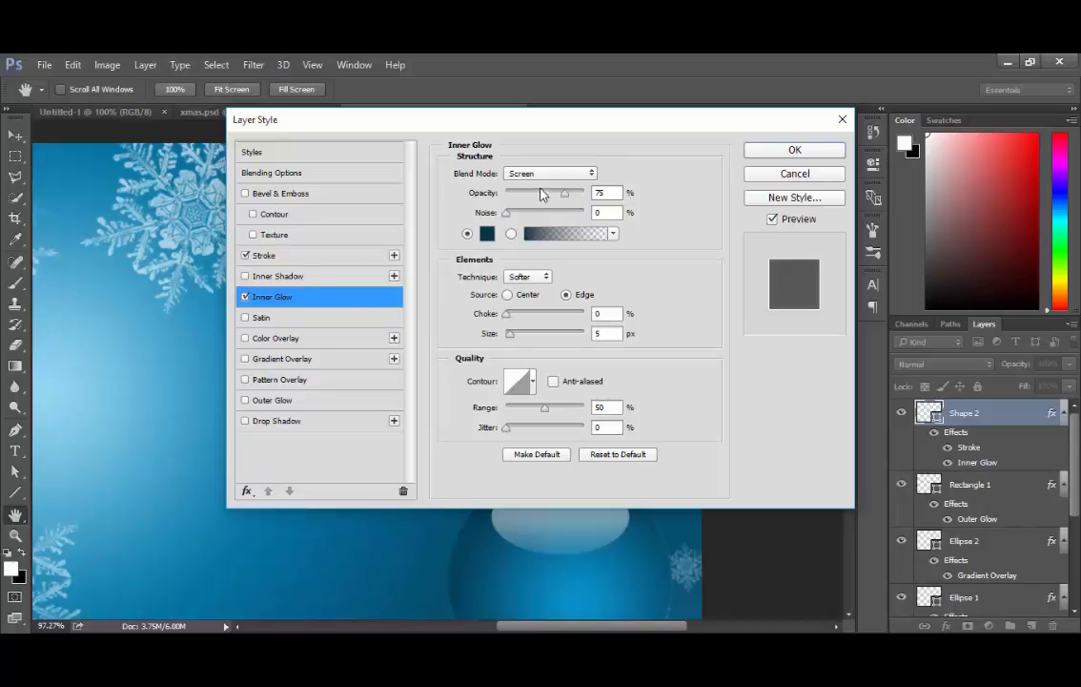
double_click(599, 193)
type("100")
left_click(487, 234)
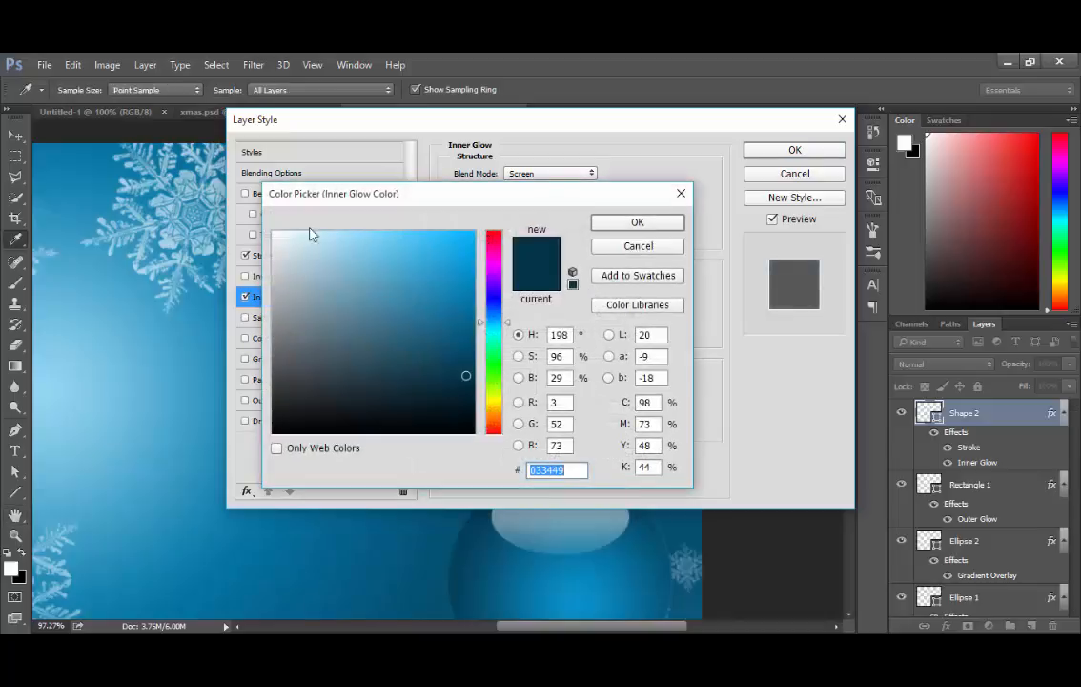
left_click(274, 231)
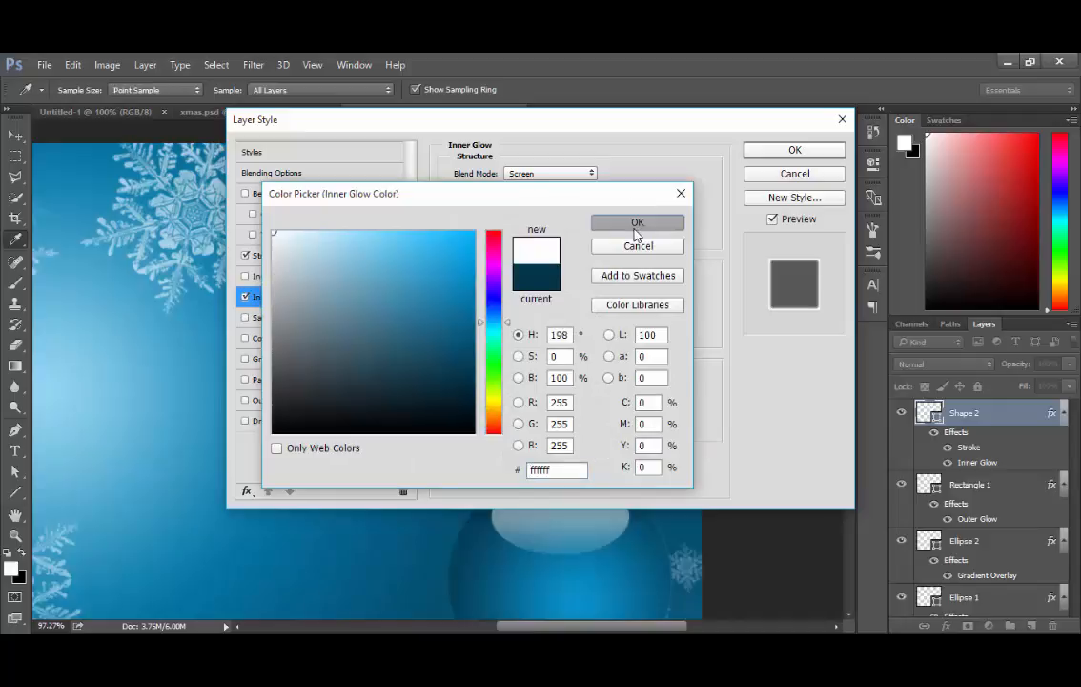
left_click(636, 227)
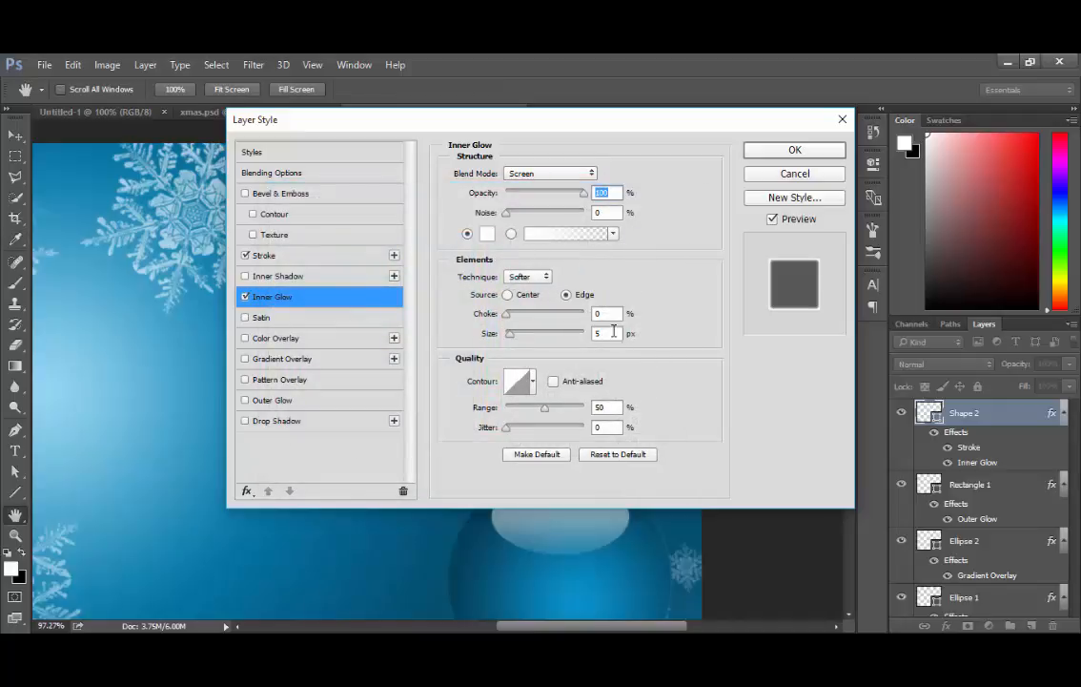
key("Tab")
key("Tab")
key("Tab")
type("7")
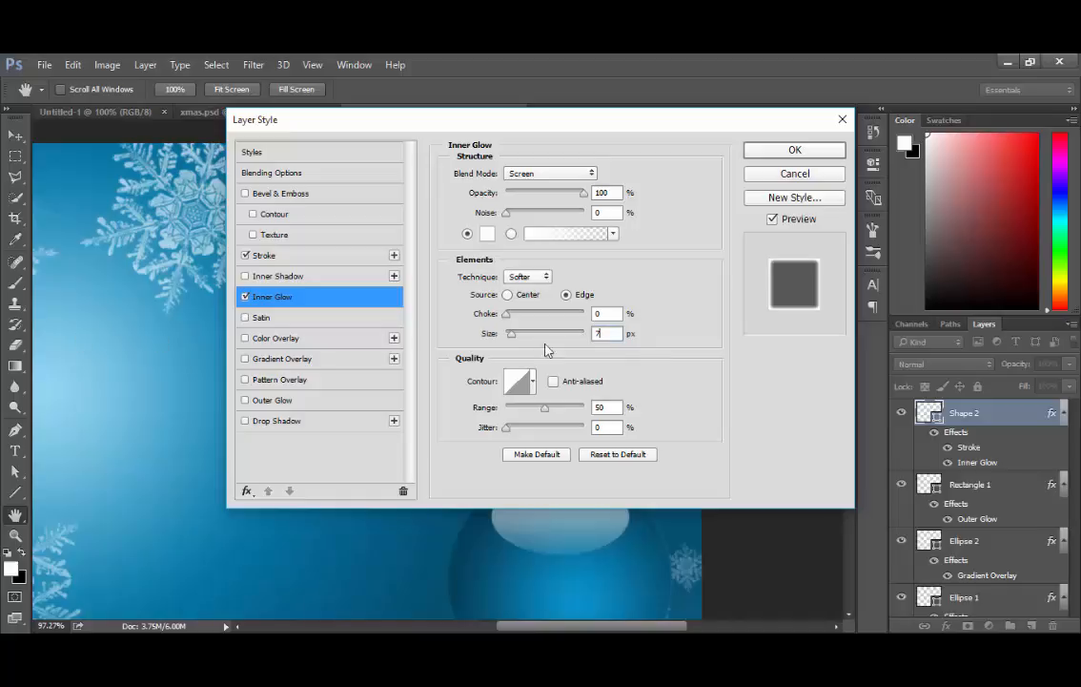
left_click(763, 150)
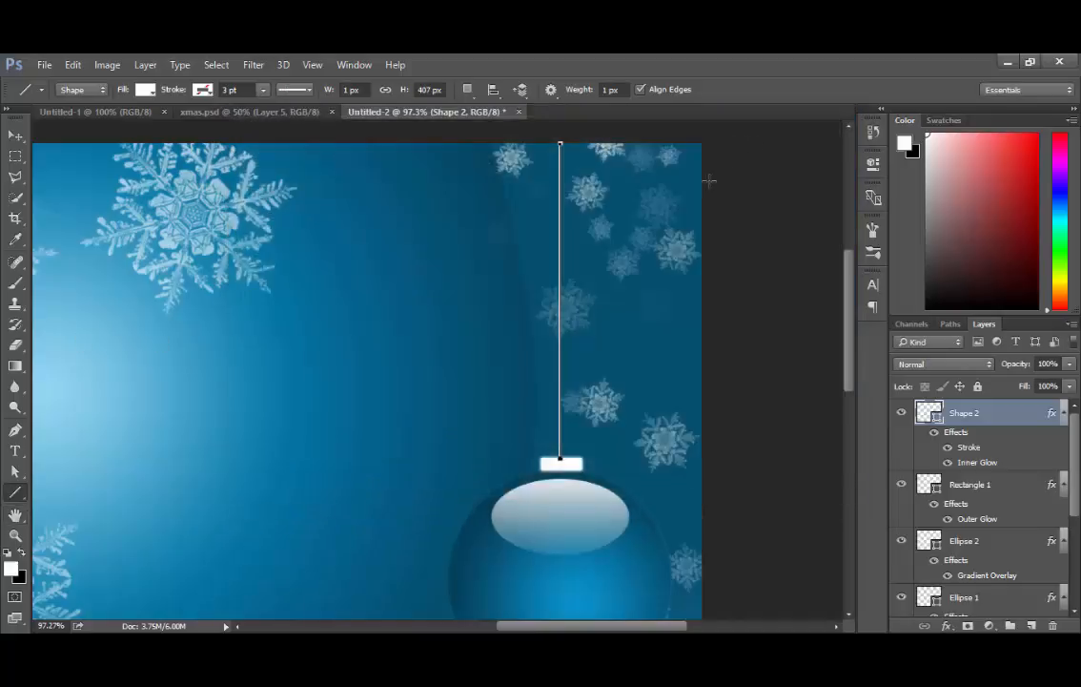
left_click(15, 135)
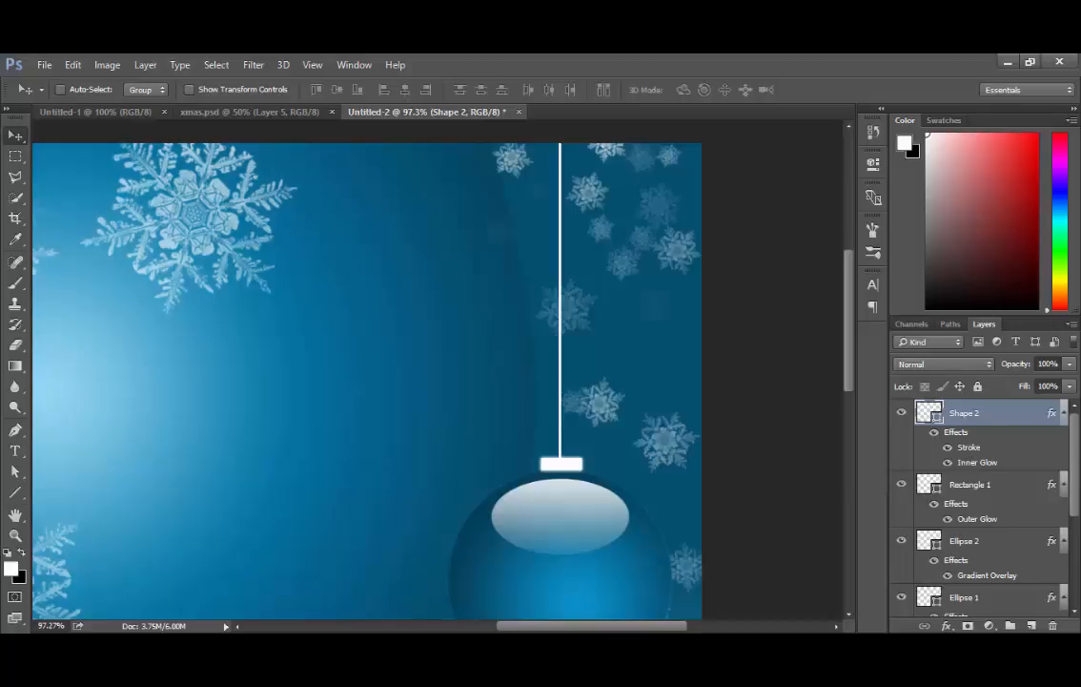
Create a new layer above the hanging line's layer and name it pattern
scroll(495, 501, "down", 3)
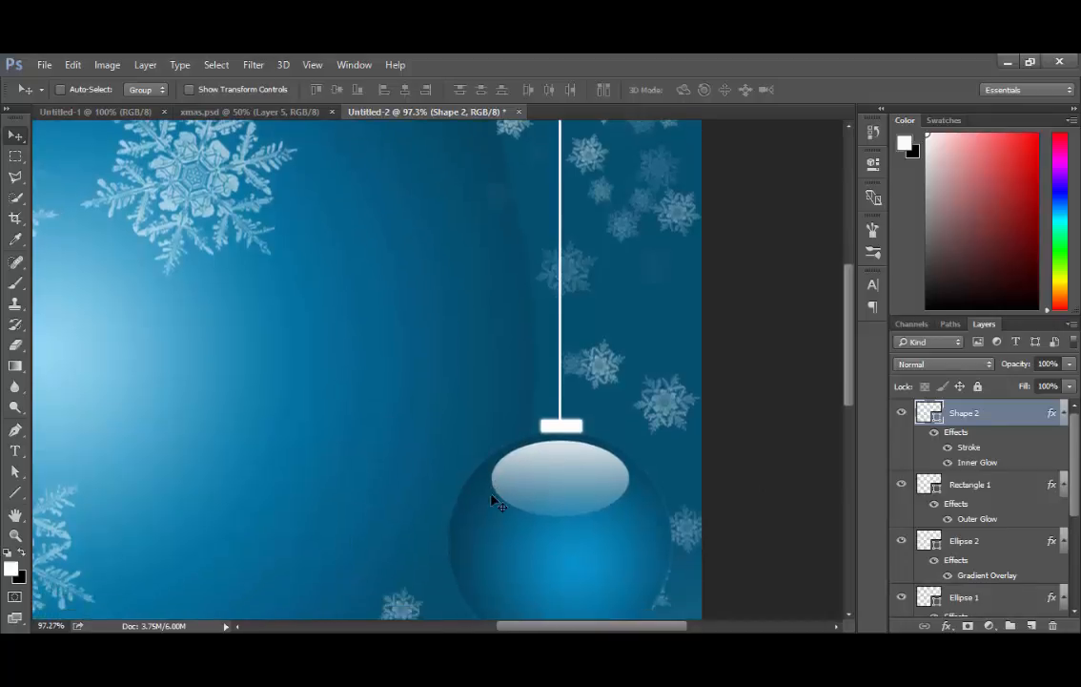
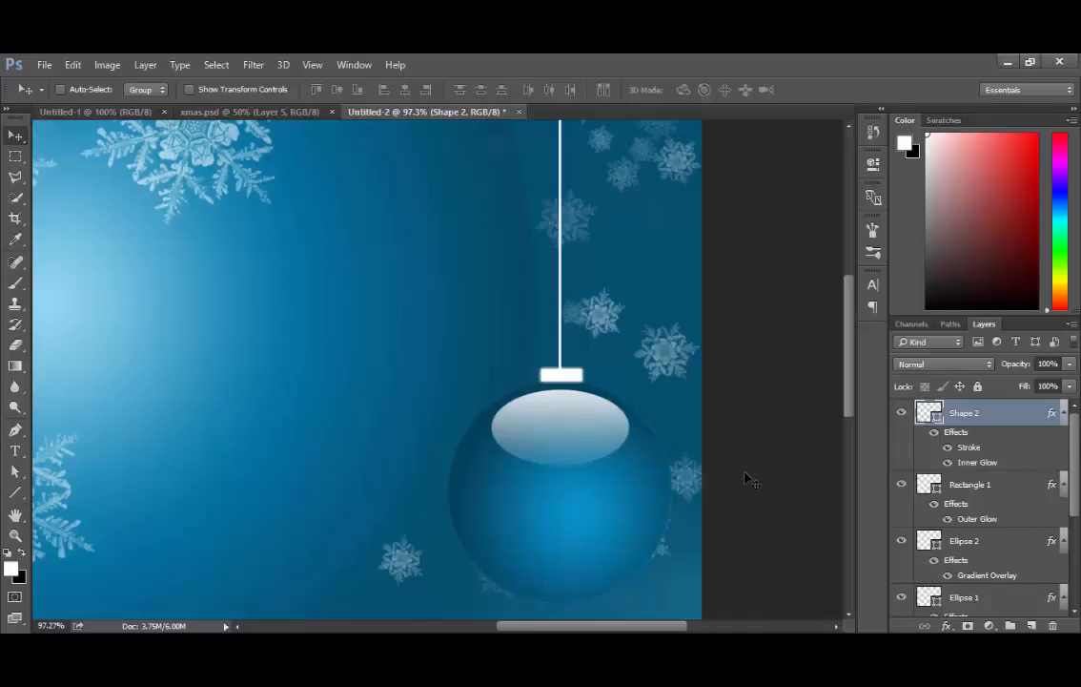
left_click(1032, 627)
double_click(965, 413)
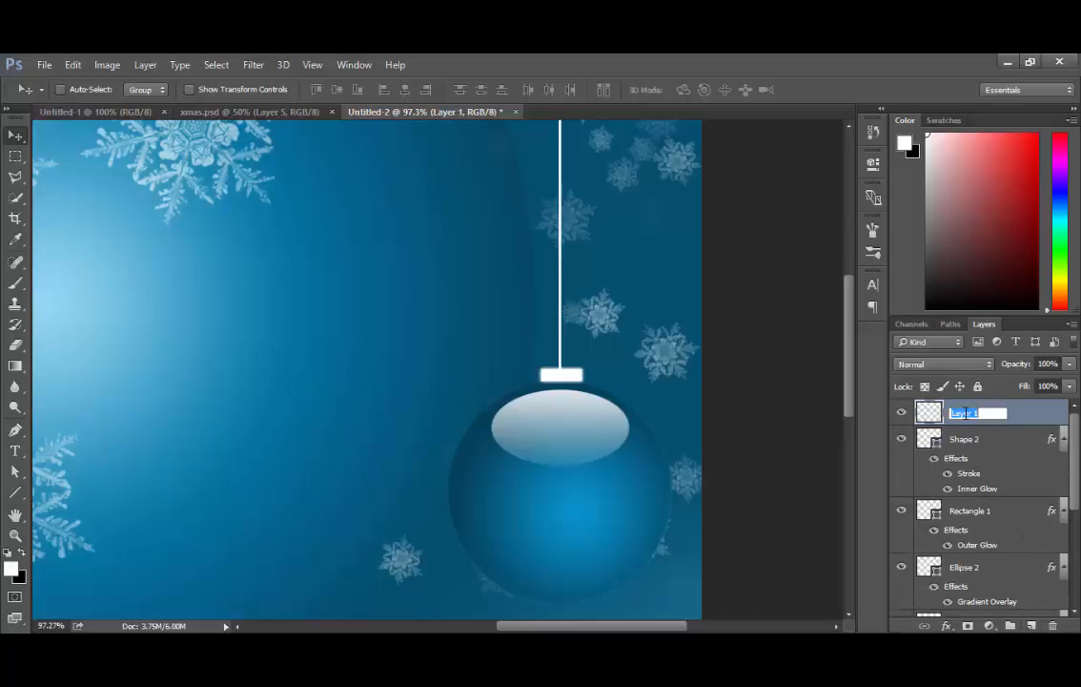
type("pattern")
key("Return")
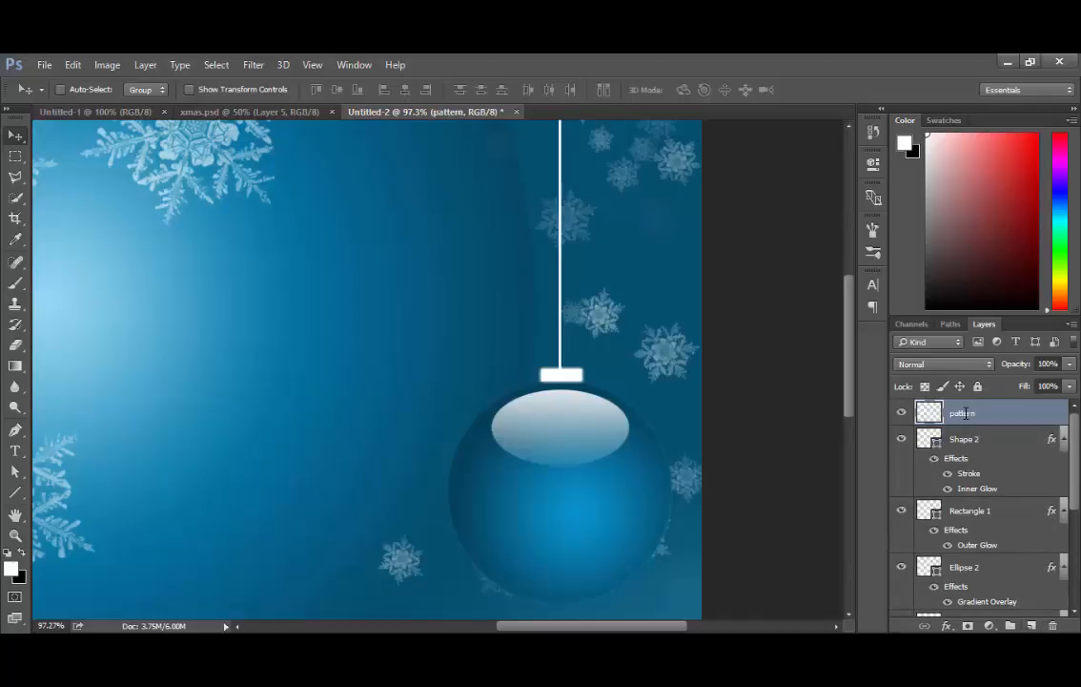
Stamp one white snowflake on the ornament below its highlight, using the 445 px snowflake brush preset resized to 150 px
left_click(15, 282)
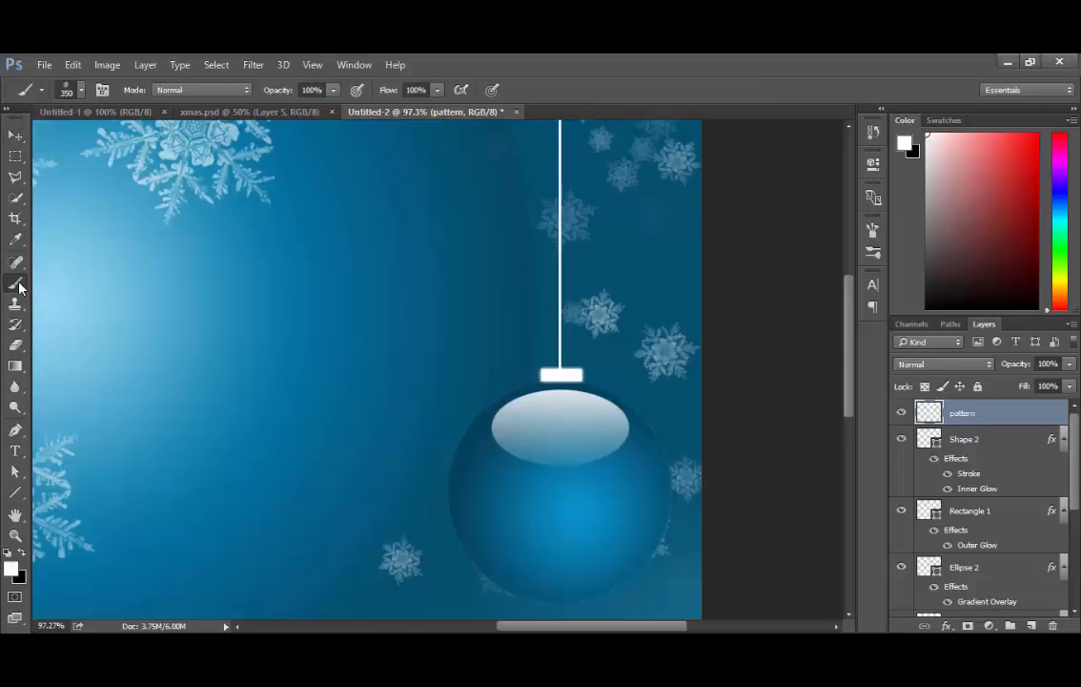
left_click(82, 90)
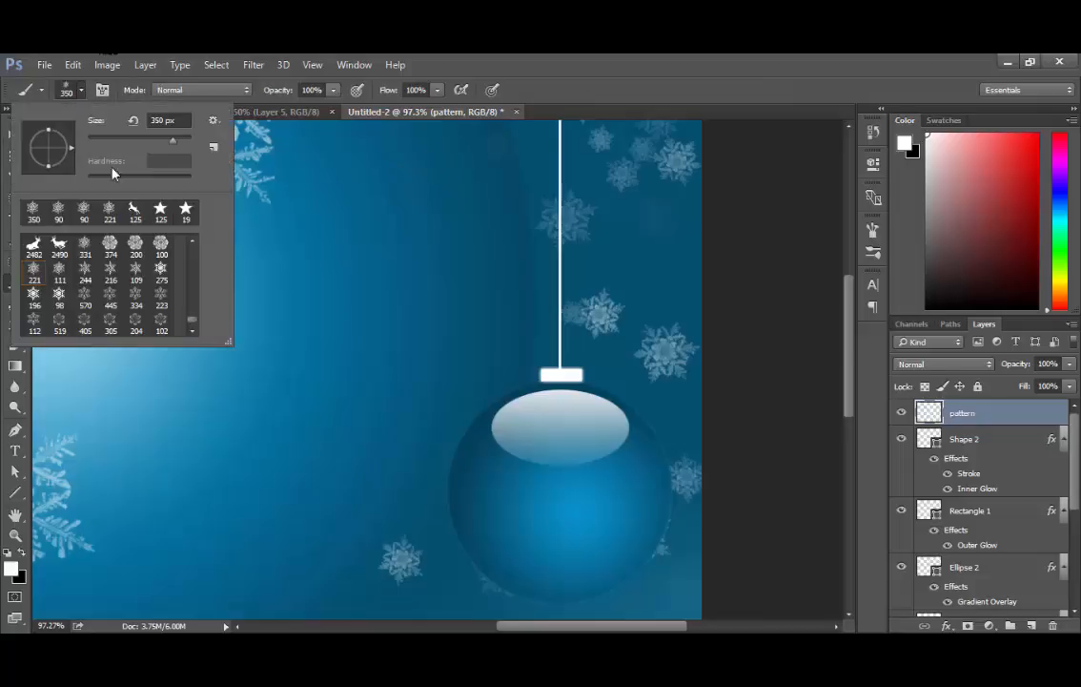
left_click(108, 299)
left_click(725, 63)
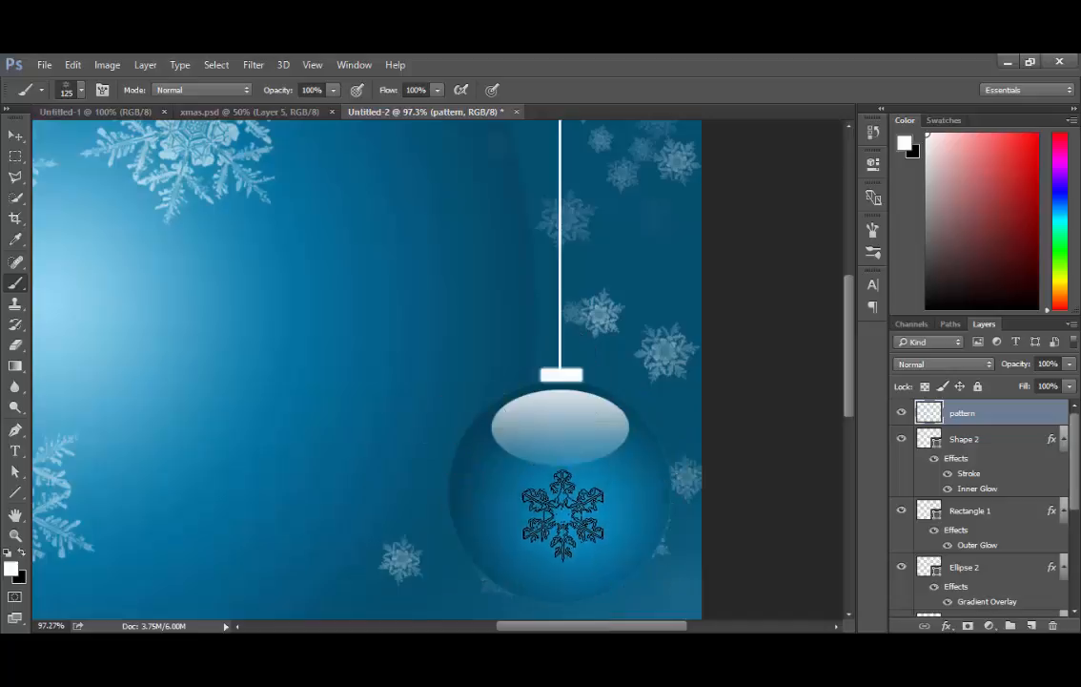
key("]")
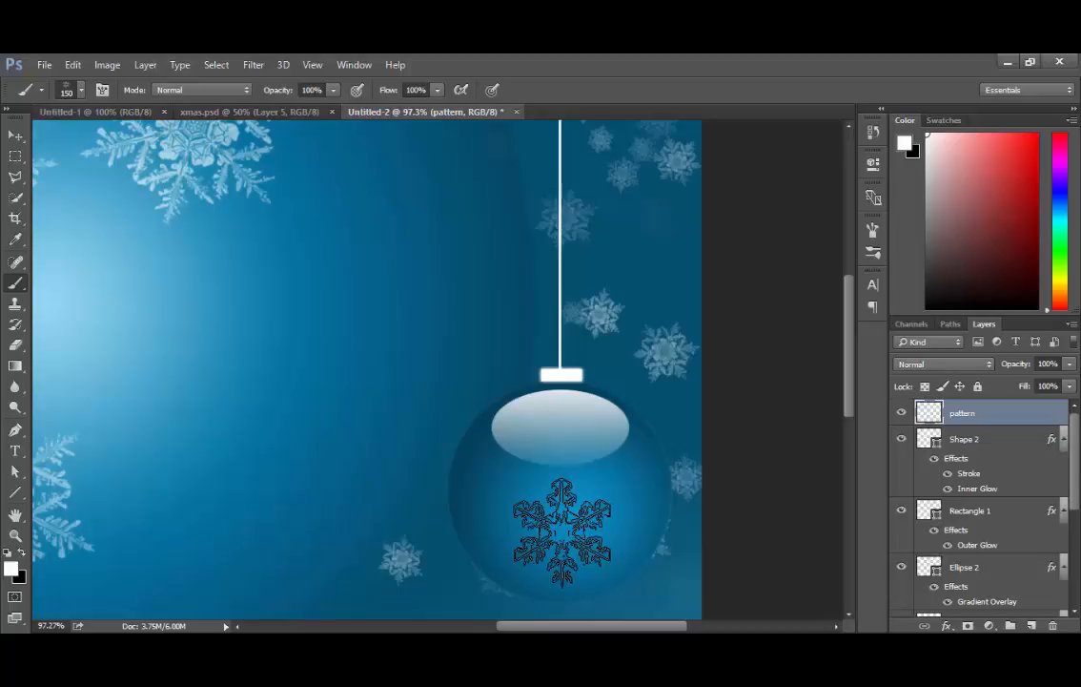
left_click(561, 531)
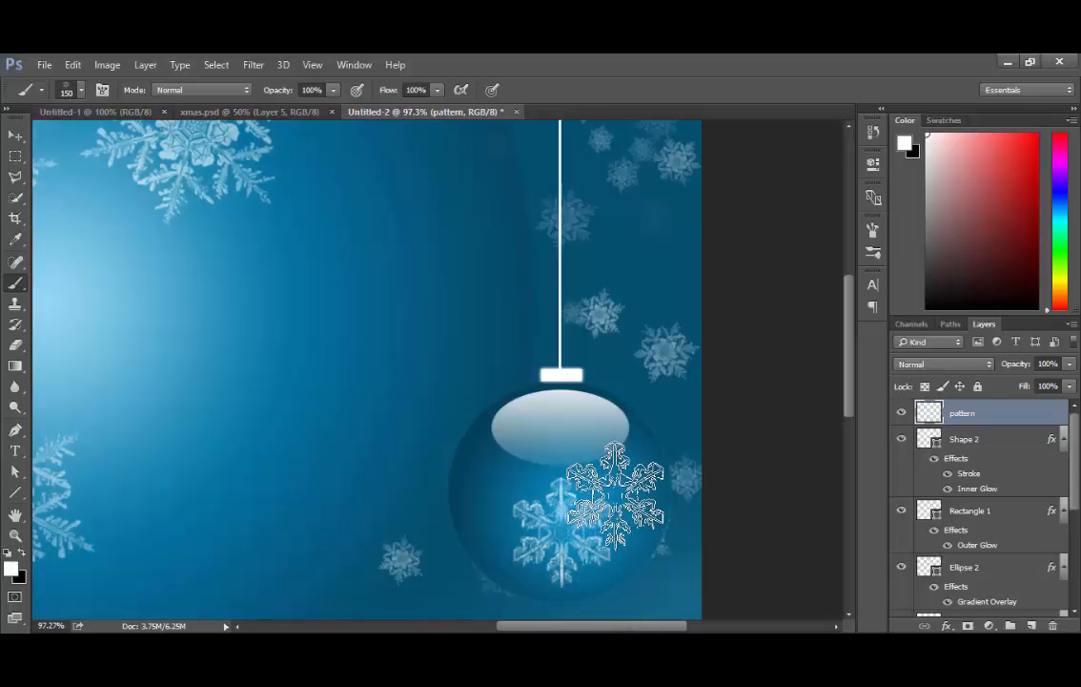
Reduce the snowflake brush to 70 px and stamp one small snowflake on each side of the ornament's large snowflake
key("bracketleft")
key("bracketleft")
key("bracketleft")
key("bracketleft")
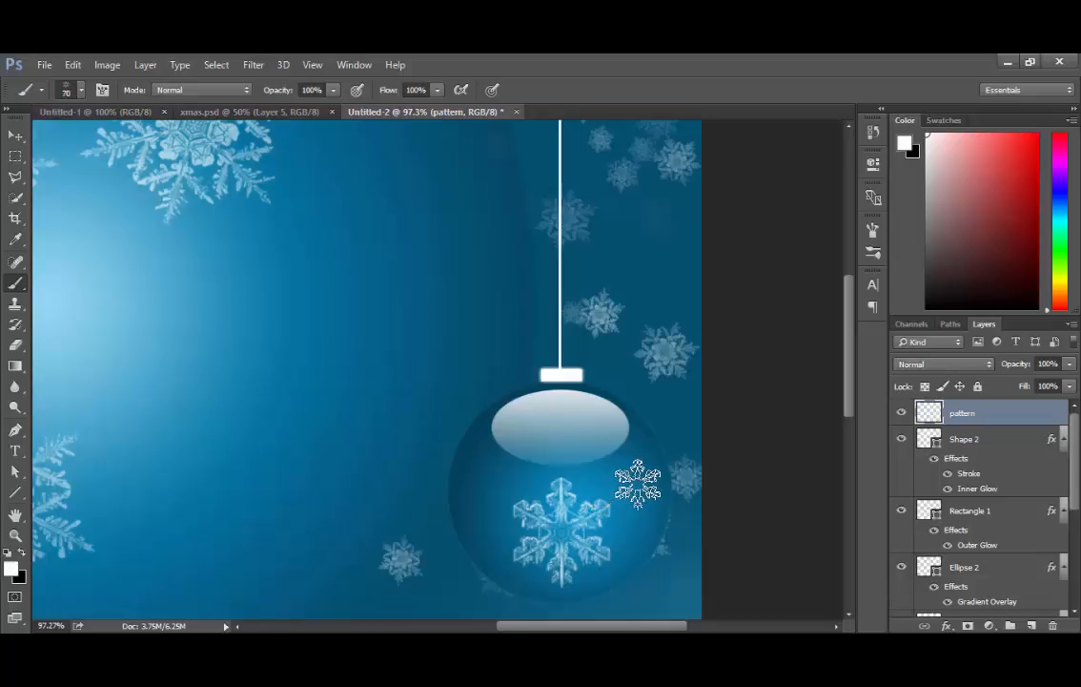
left_click(638, 485)
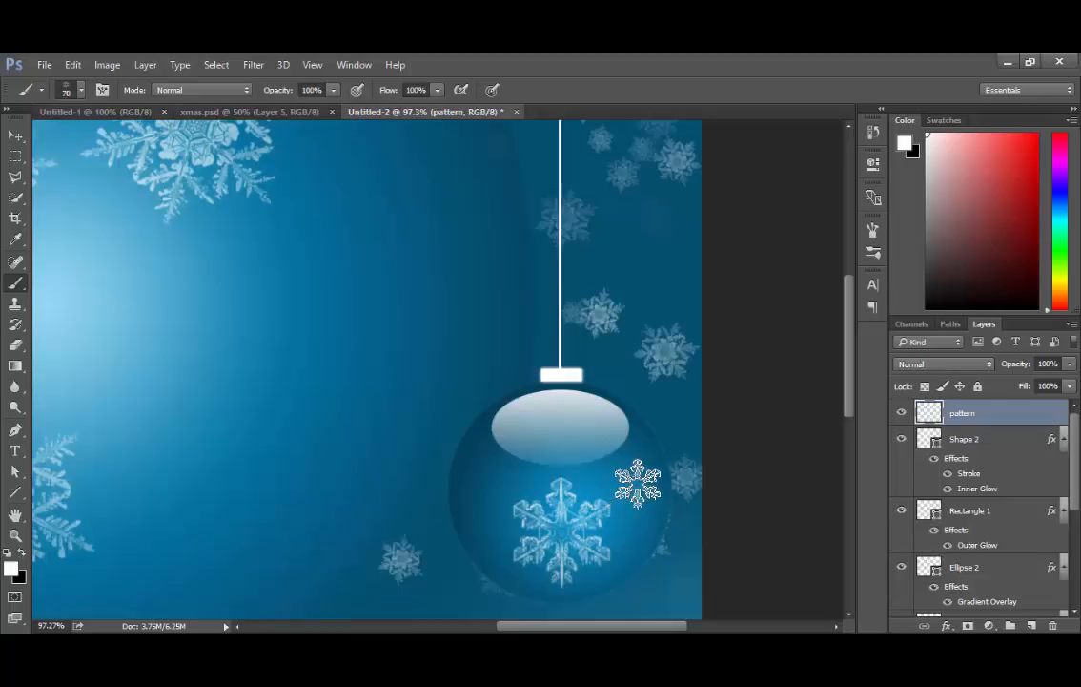
left_click(482, 490)
mouse_move(563, 647)
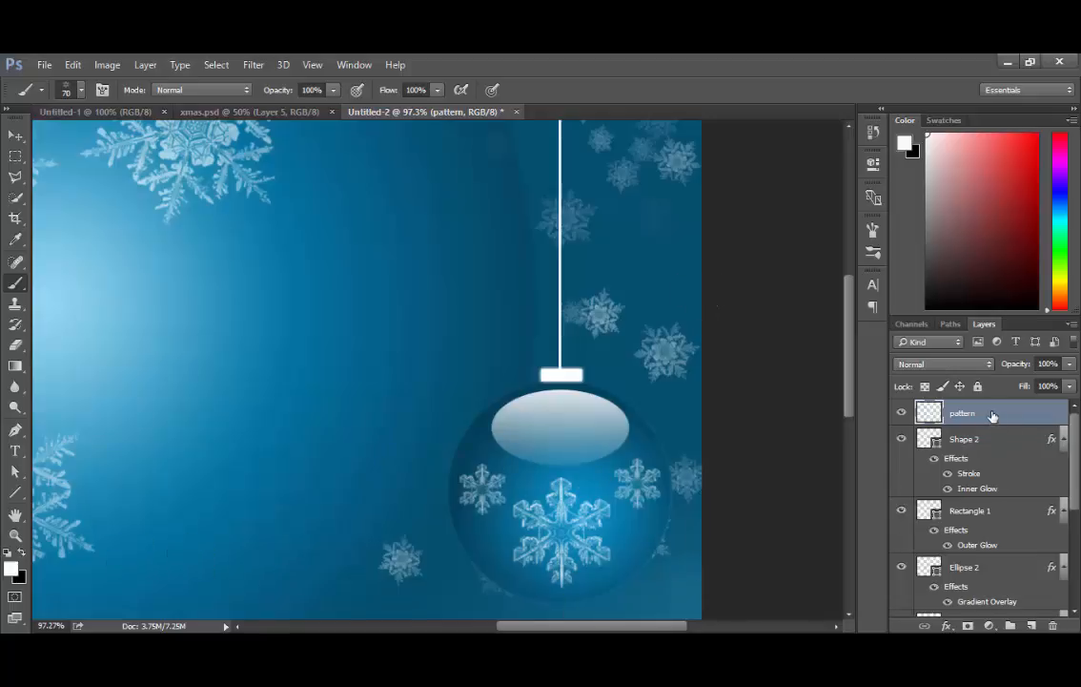
Group all ornament layers from pattern down to Ellipse 1 and name the group Bulb1
scroll(1024, 572, "down", 2)
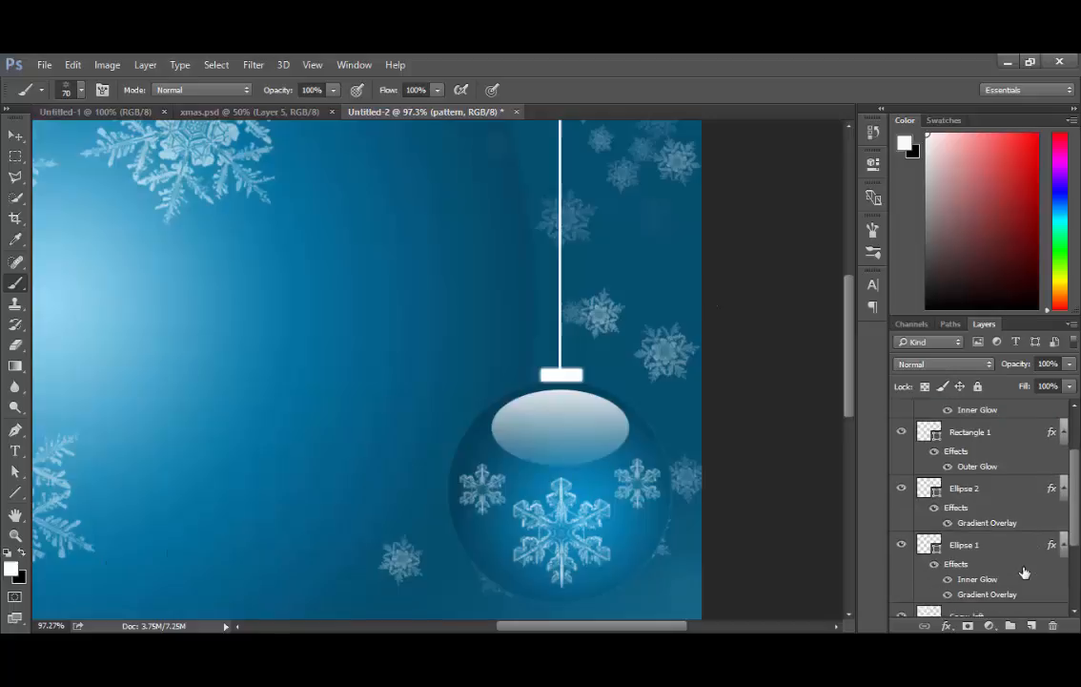
scroll(1024, 572, "down", 1)
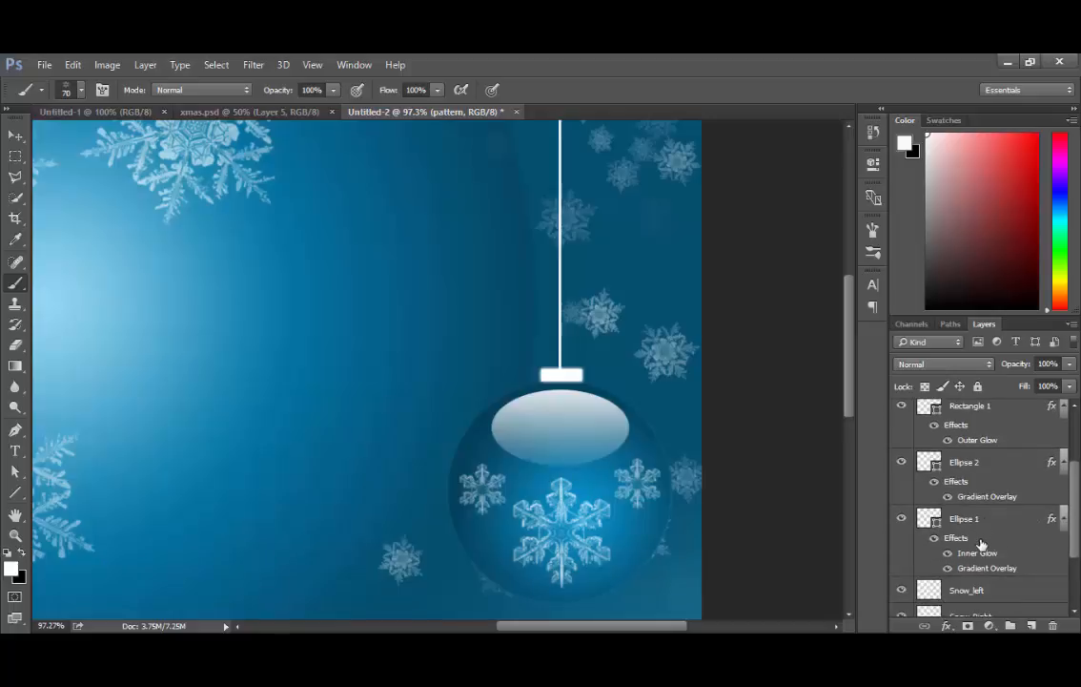
scroll(981, 543, "up", 3)
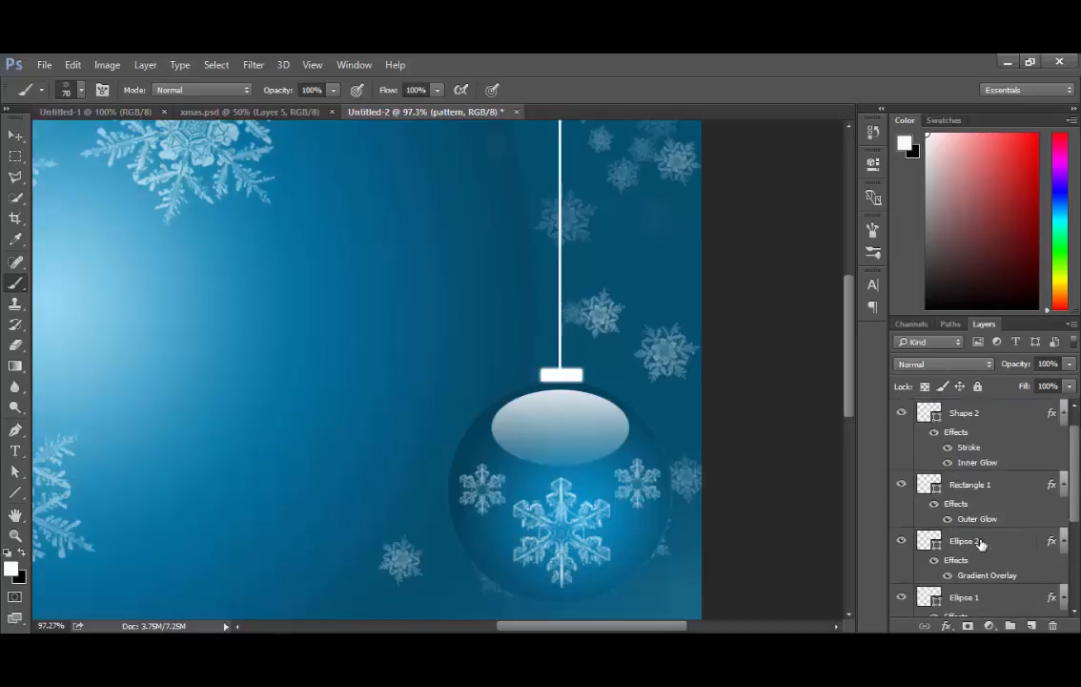
scroll(981, 544, "up", 2)
scroll(995, 551, "down", 3)
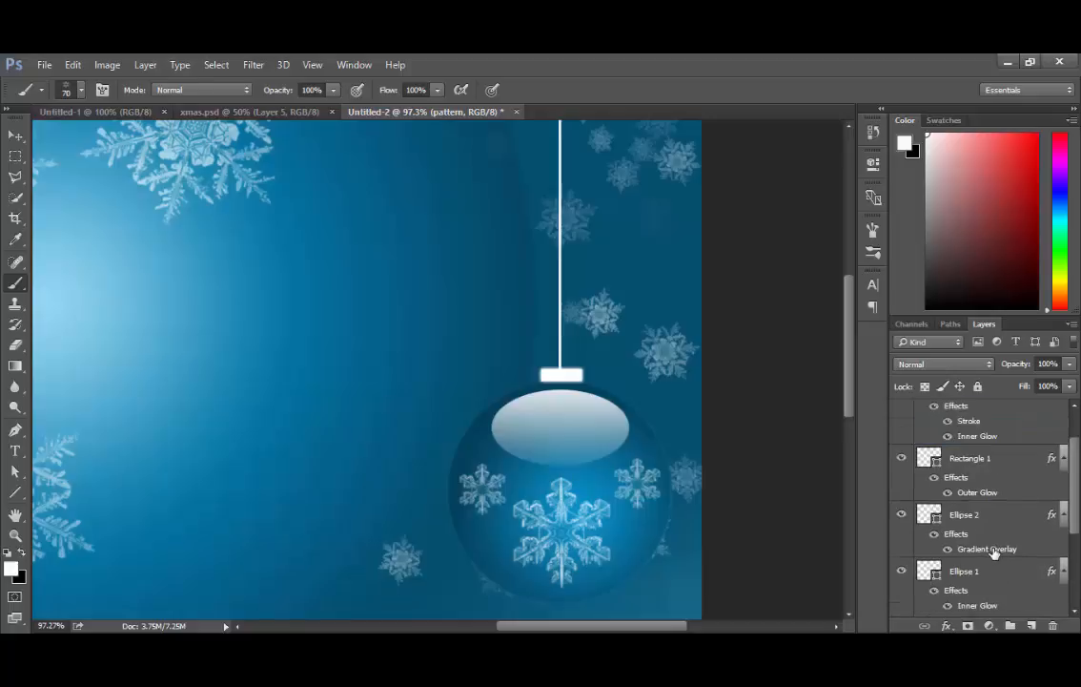
scroll(995, 551, "down", 2)
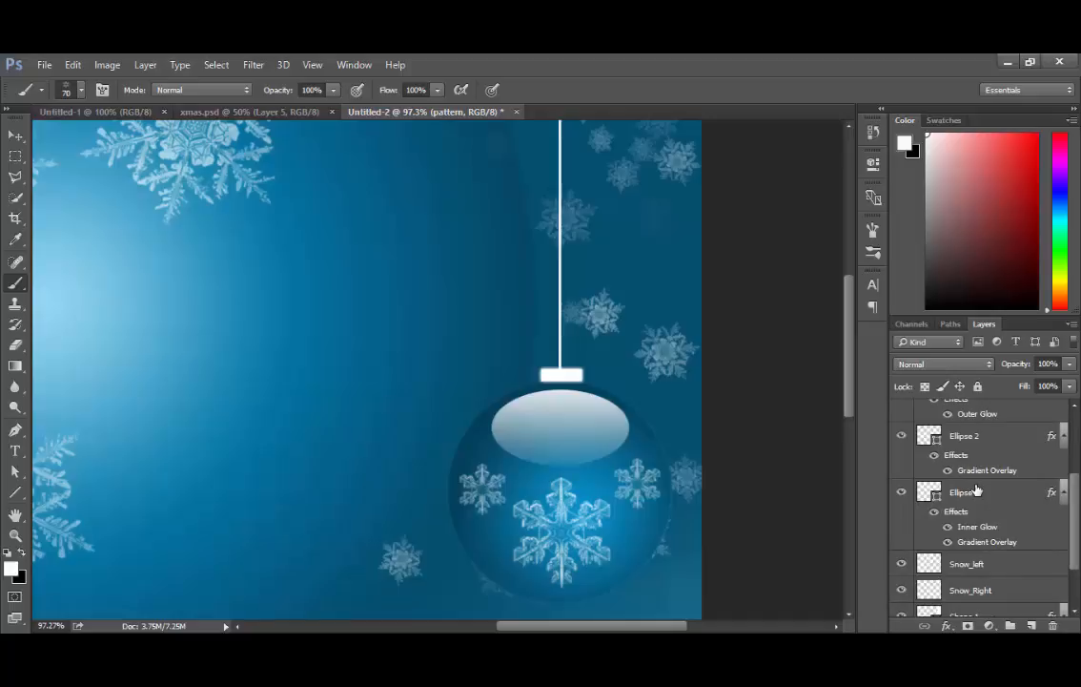
left_click(975, 492, "shift")
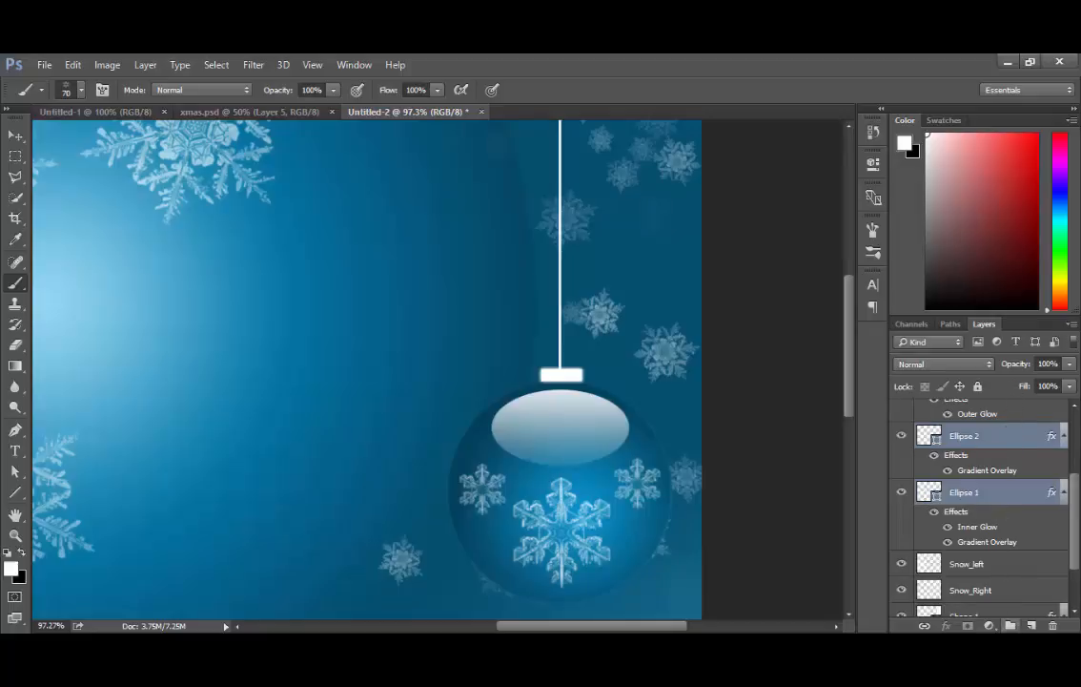
left_click(1012, 629)
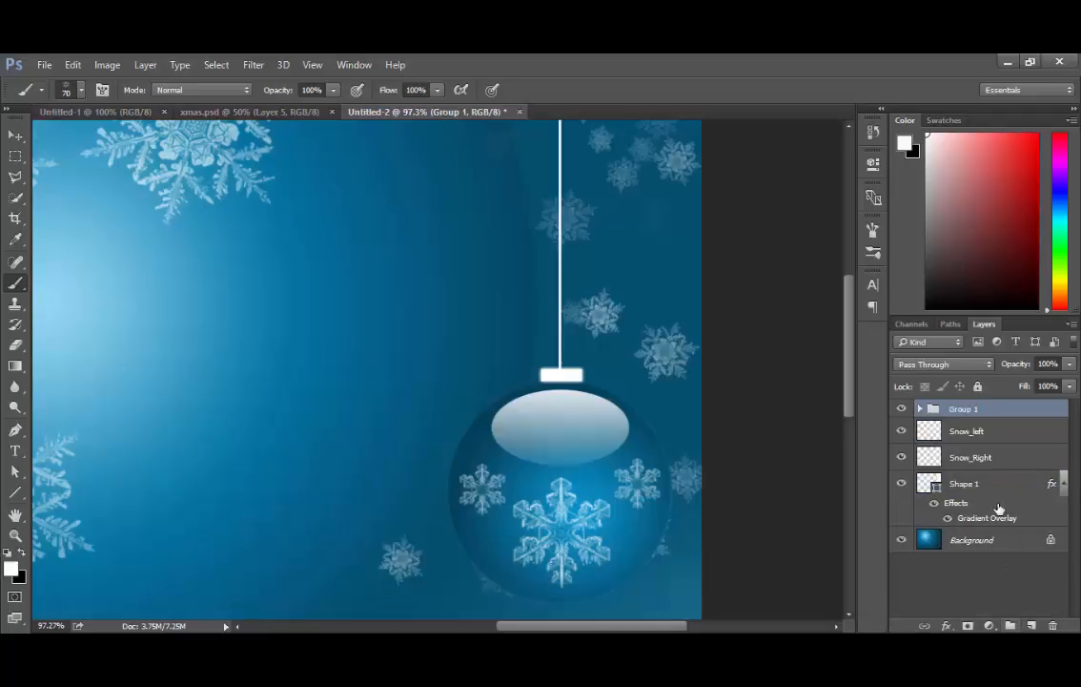
double_click(961, 410)
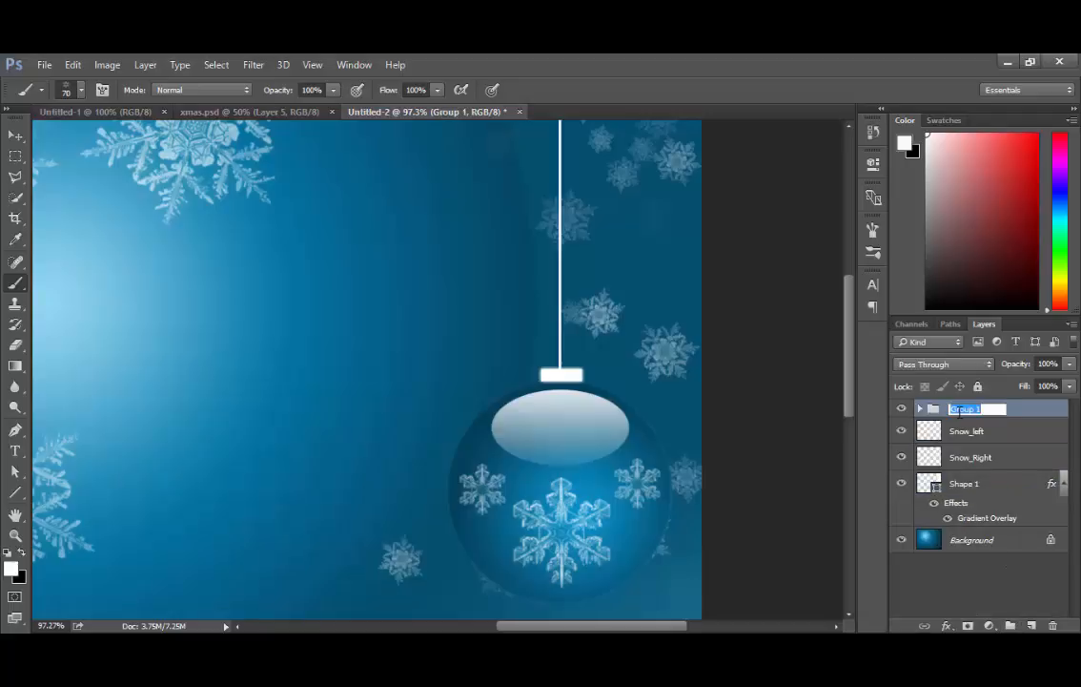
type("Bulb1")
key("Return")
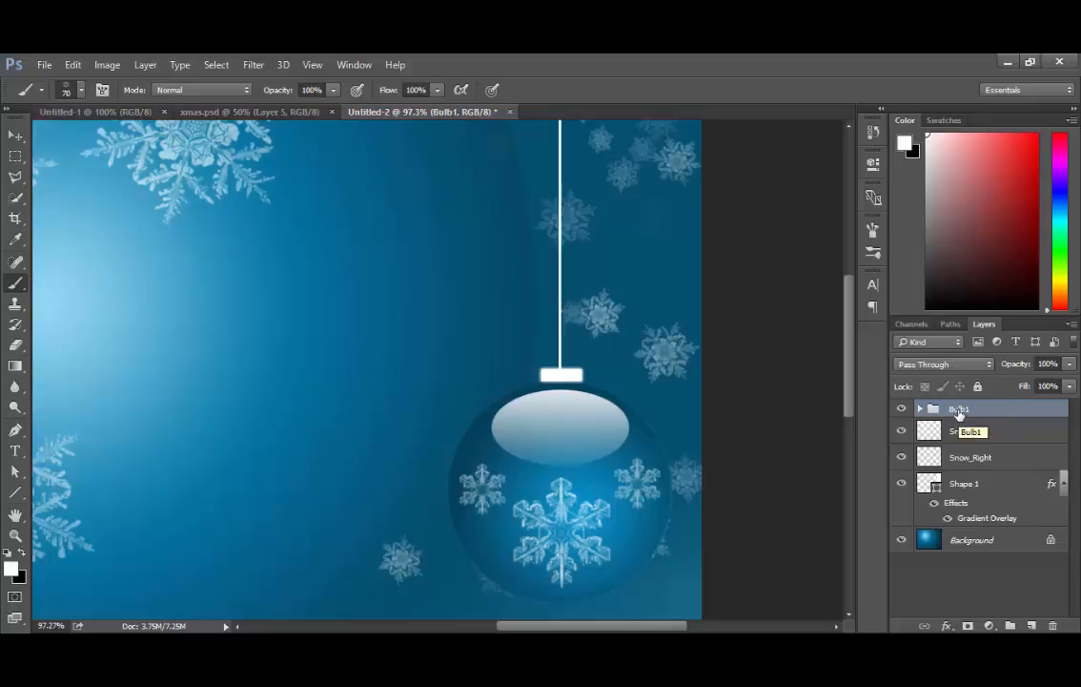
Duplicate the Bulb1 group and rename the copy Bulb2
left_click_drag(959, 412, 1031, 624)
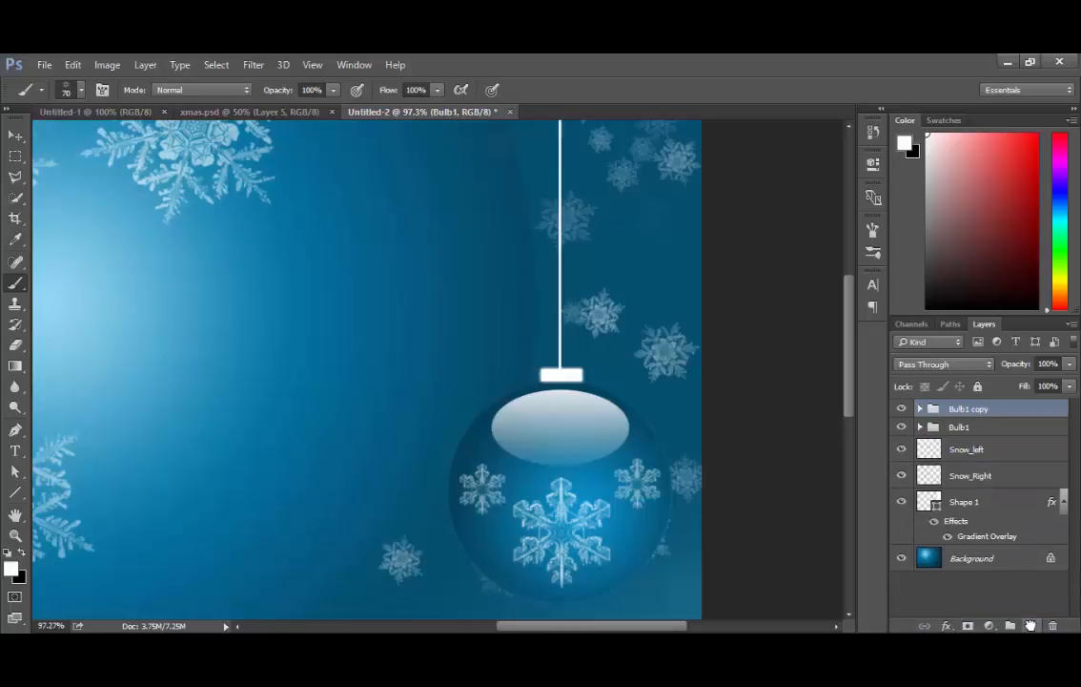
double_click(977, 413)
left_click_drag(983, 413, 1017, 414)
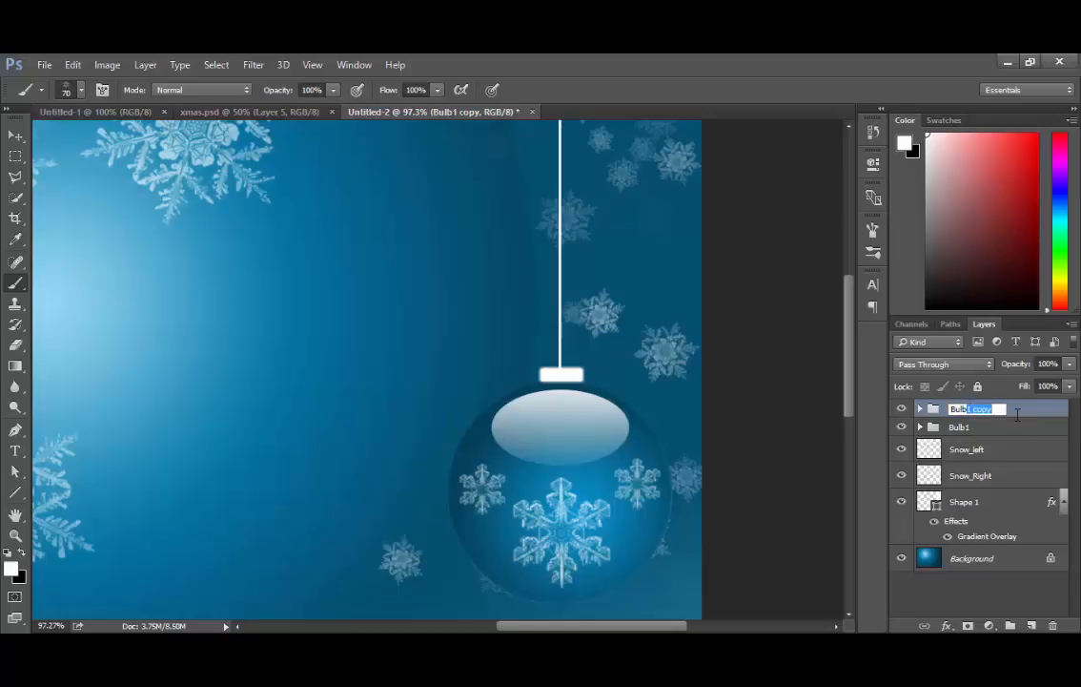
type("2")
key("Return")
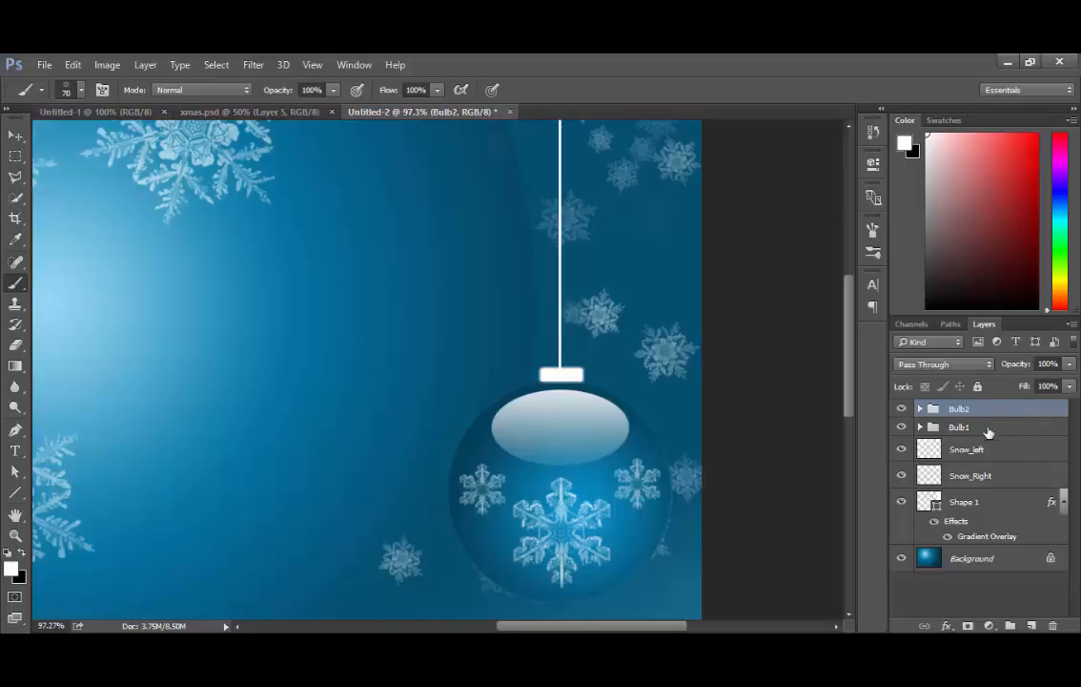
Duplicate the Bulb2 group and rename the copy Bulb3
left_click_drag(981, 413, 1032, 625)
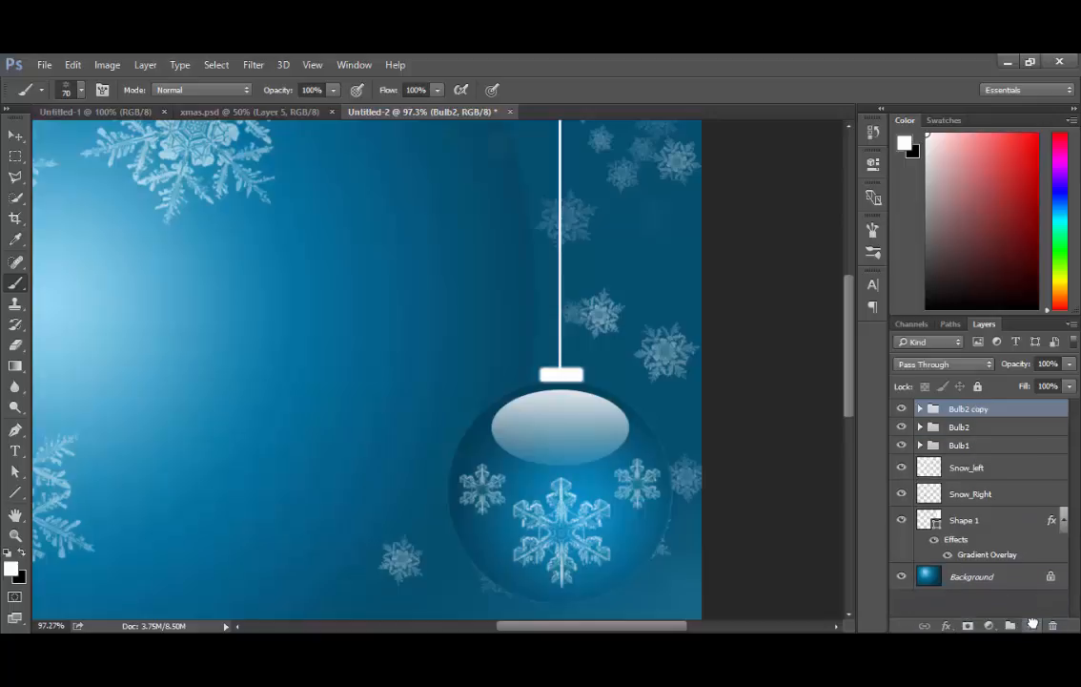
double_click(972, 411)
left_click_drag(966, 411, 1024, 422)
type("3")
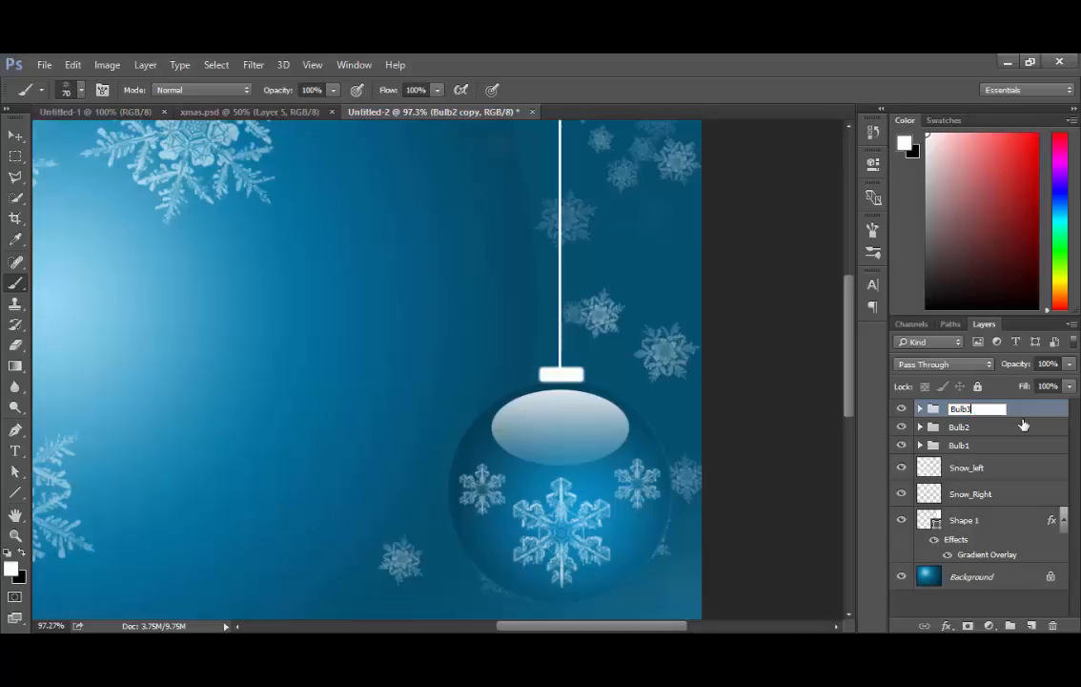
key("Return")
Move the Bulb1 group down and to the left so its ornament hangs below and beside the other ornaments
left_click(973, 450)
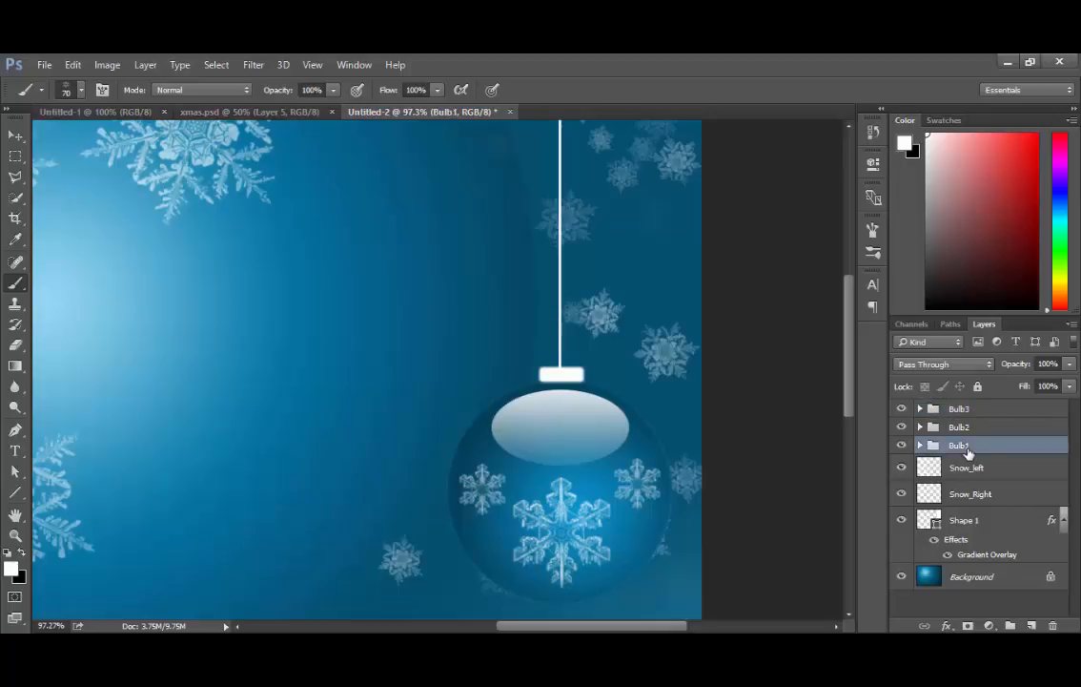
key("ctrl+shift+Up")
key("ctrl+shift+Up")
key("ctrl+shift+Up")
key("ctrl+shift+Up")
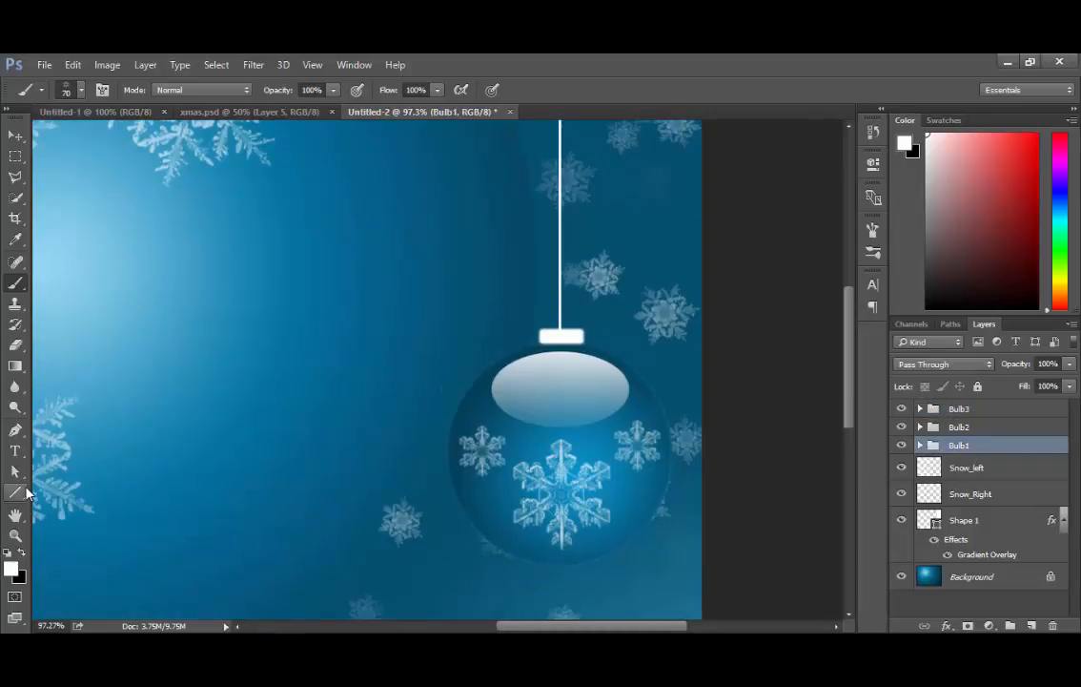
double_click(16, 535)
double_click(15, 516)
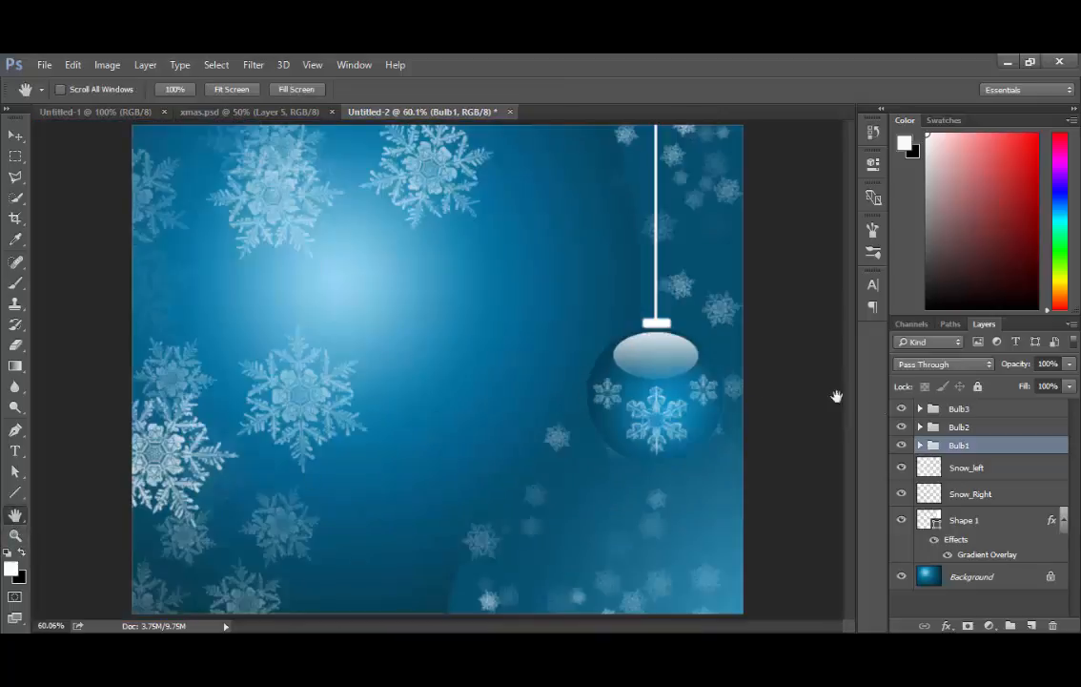
left_click(17, 137)
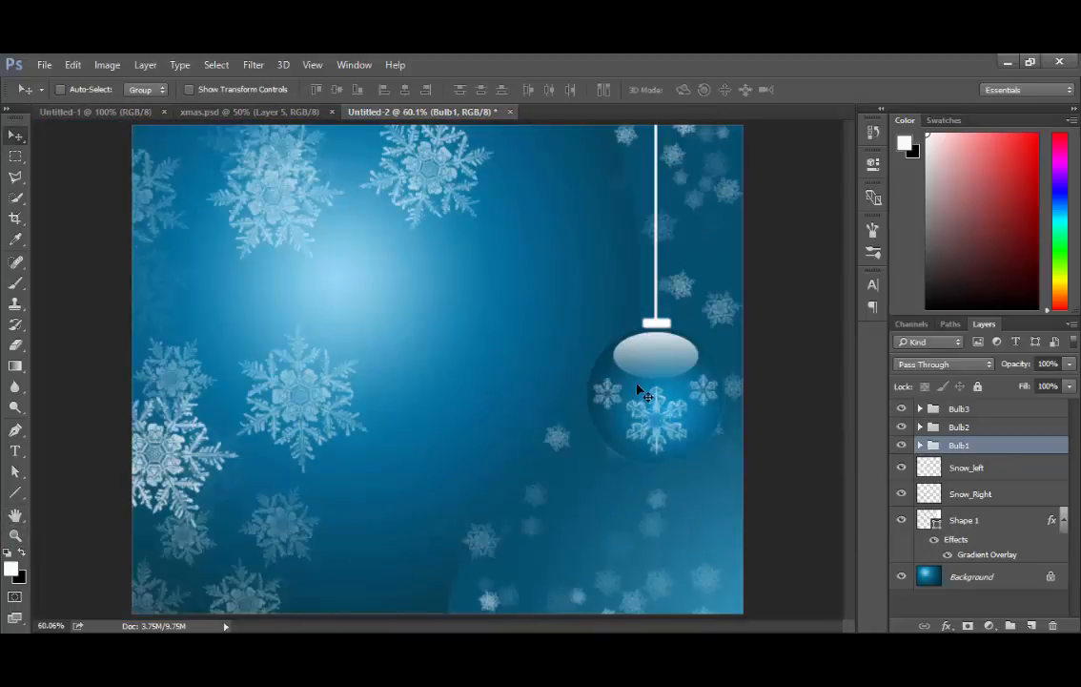
left_click_drag(640, 389, 554, 477)
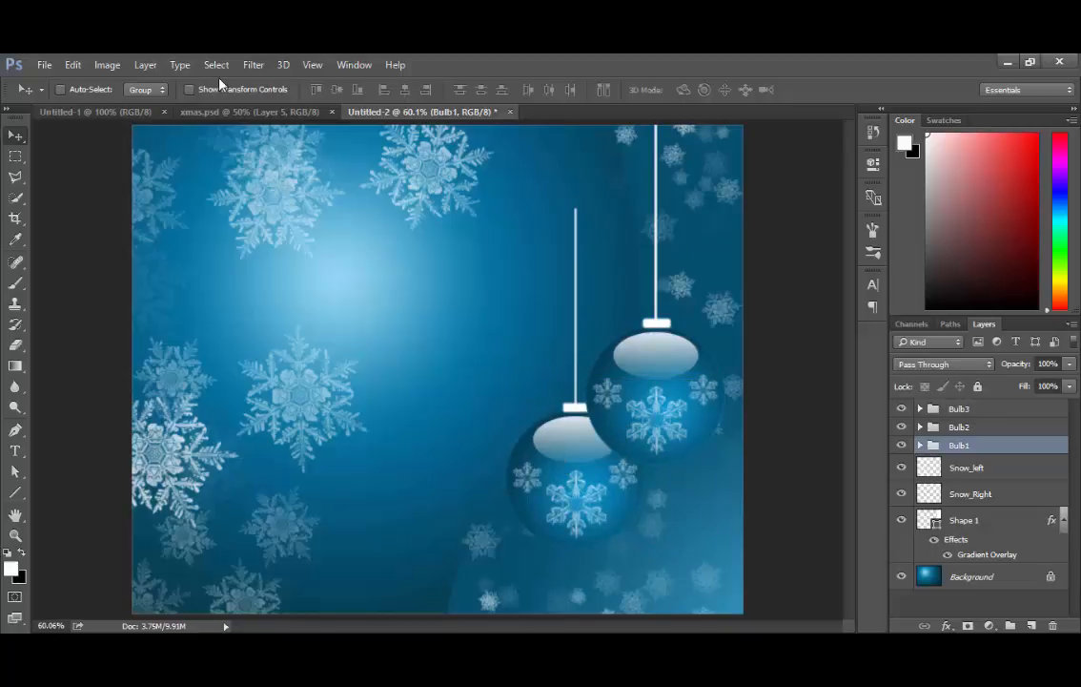
Enlarge the Bulb1 group slightly with Free Transform and shift the ornament up a little beside the other bulb
left_click(65, 66)
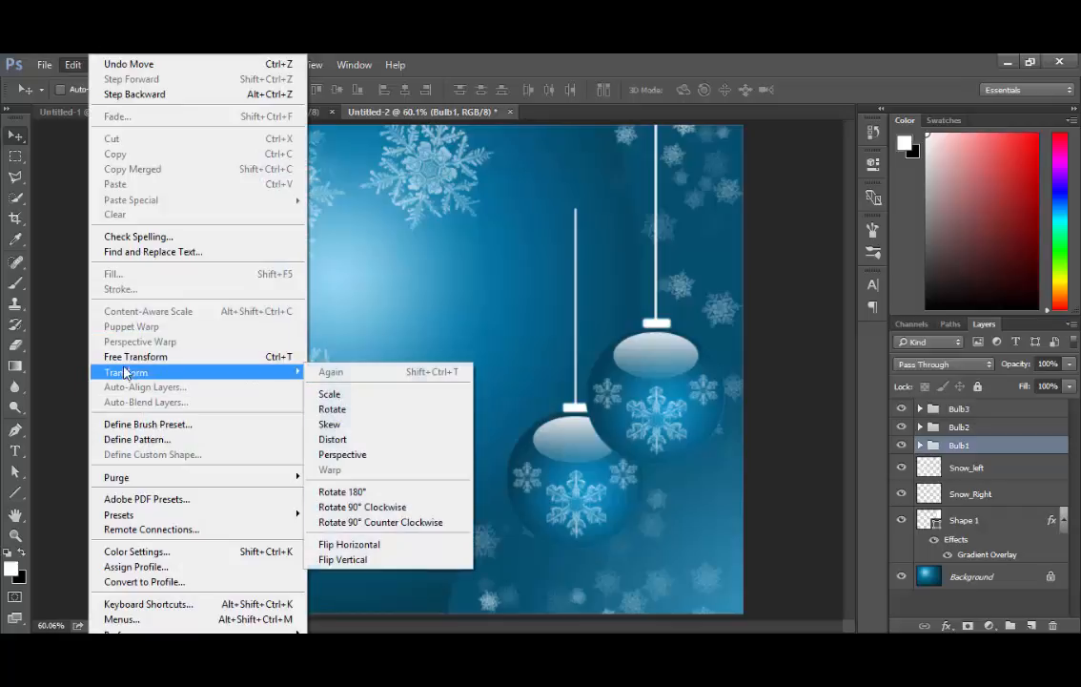
left_click(125, 357)
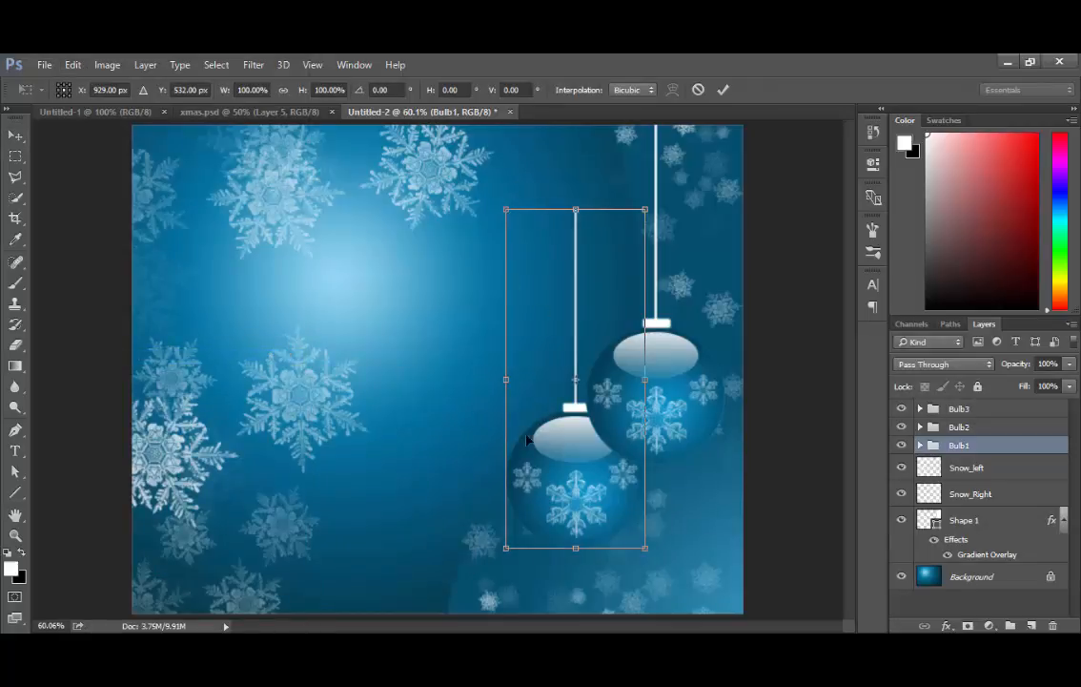
left_click_drag(505, 551, 467, 586)
key("Return")
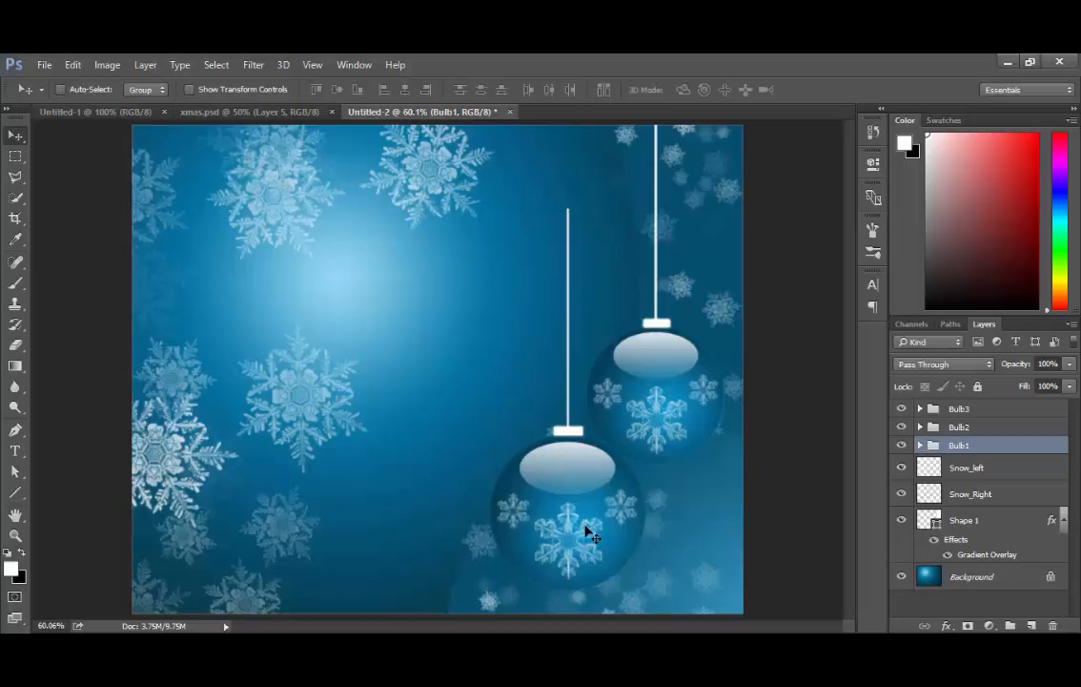
left_click_drag(587, 527, 591, 503)
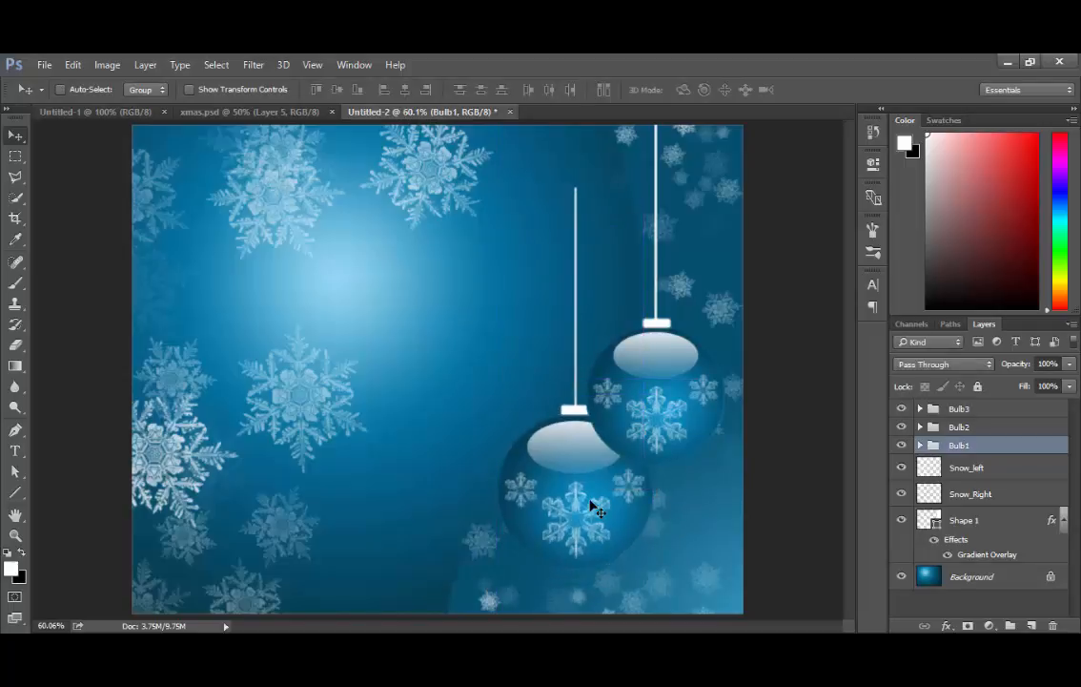
Move the Bulb2 group up and to the left above the other ornaments and scale it to about 87%
left_click(962, 410)
left_click(966, 428)
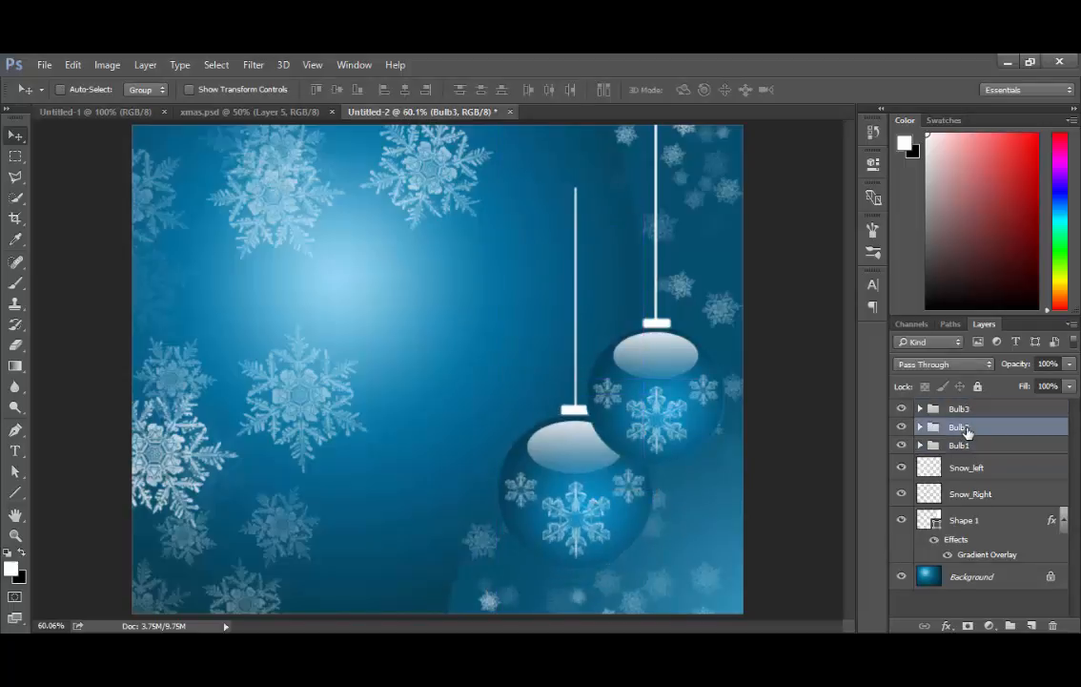
left_click_drag(659, 381, 606, 265)
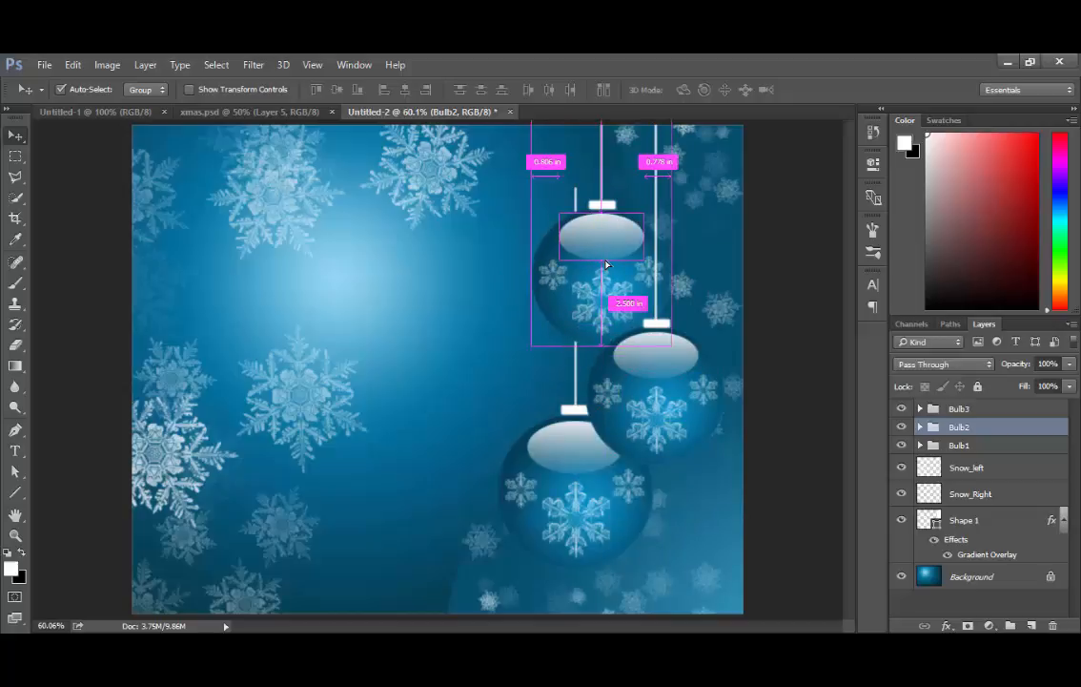
key("ctrl+t")
left_click_drag(533, 346, 606, 326)
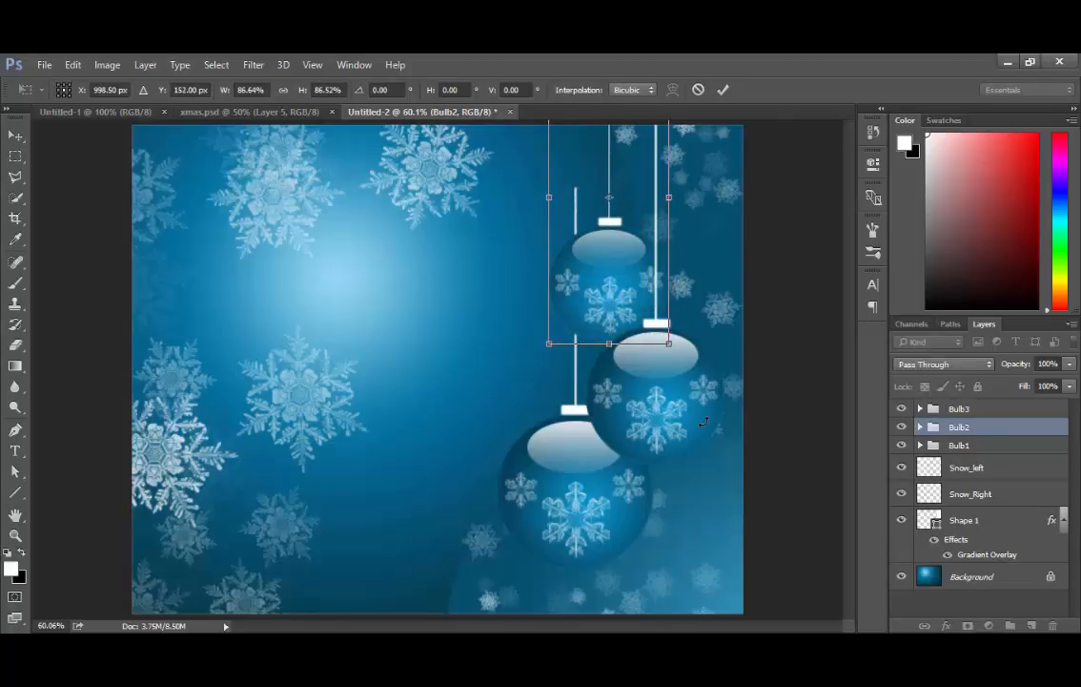
key("Return")
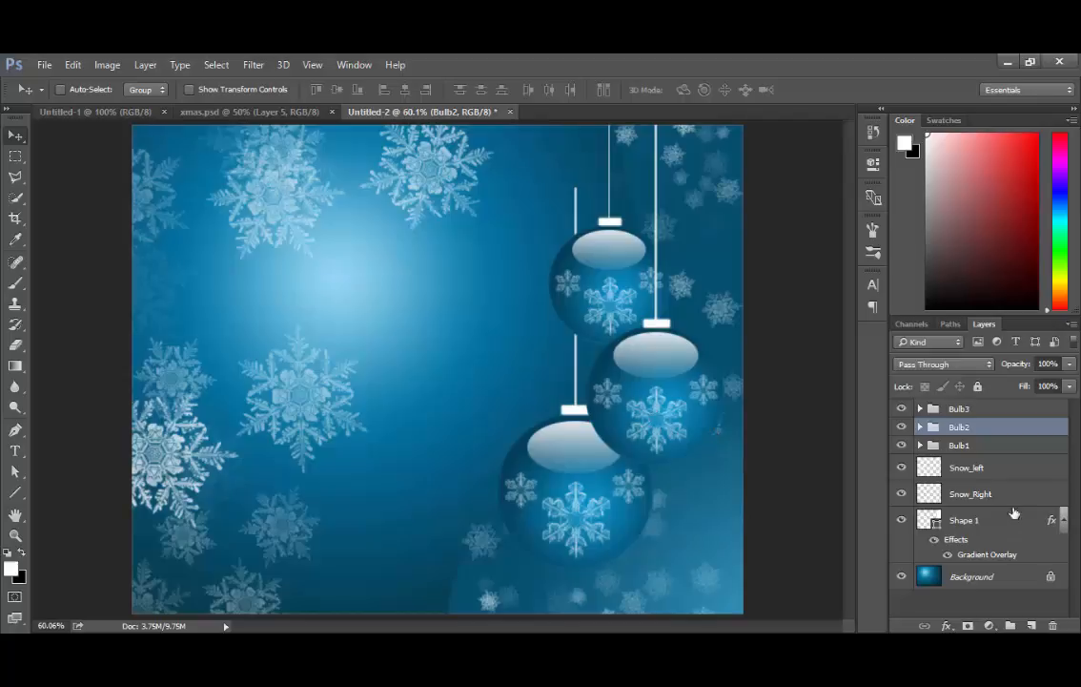
Stretch the string layer Shape 2 in the Bulb1 group upward to the canvas's top edge, about 129% height, and collapse the group
left_click(956, 445)
left_click(920, 446)
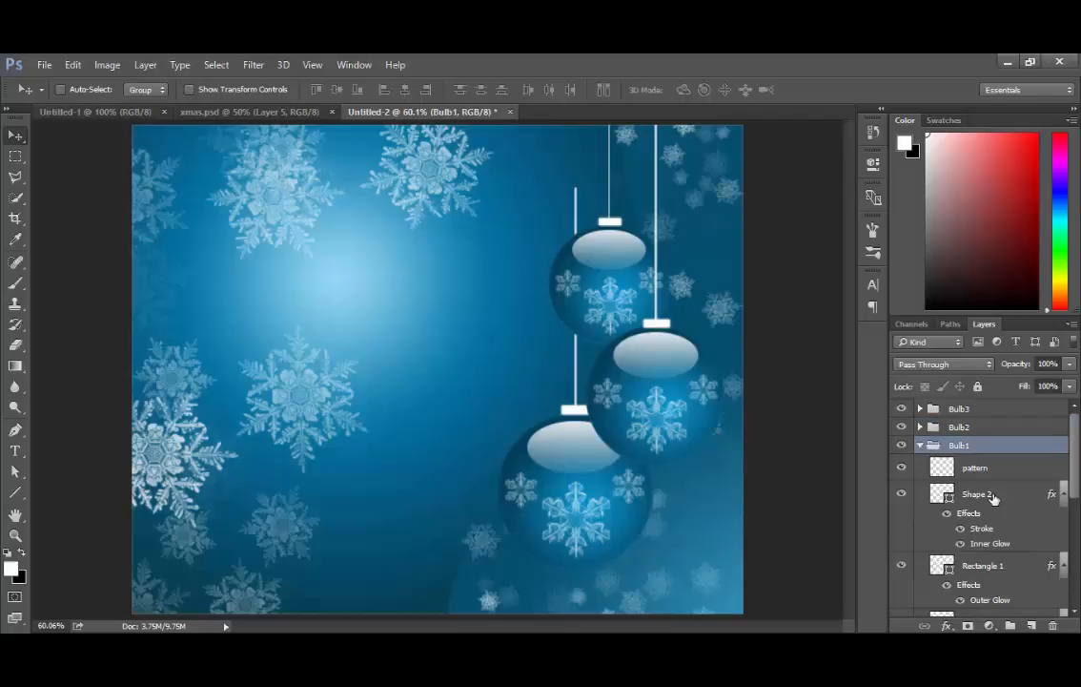
scroll(1029, 592, "down", 1)
left_click(1003, 477)
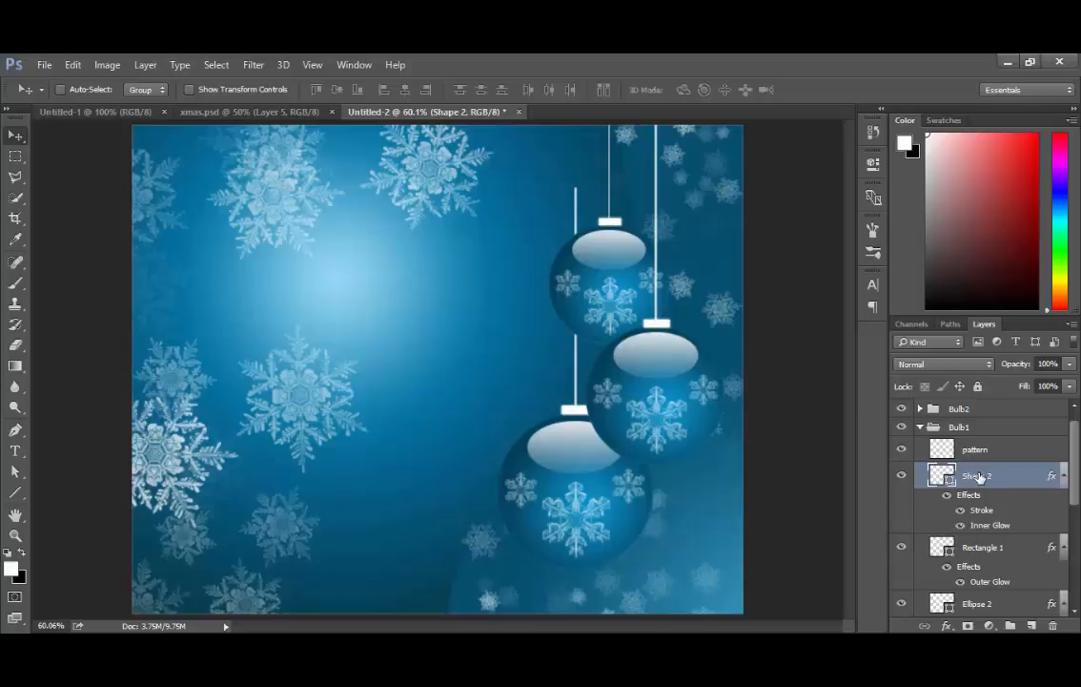
key("ctrl")
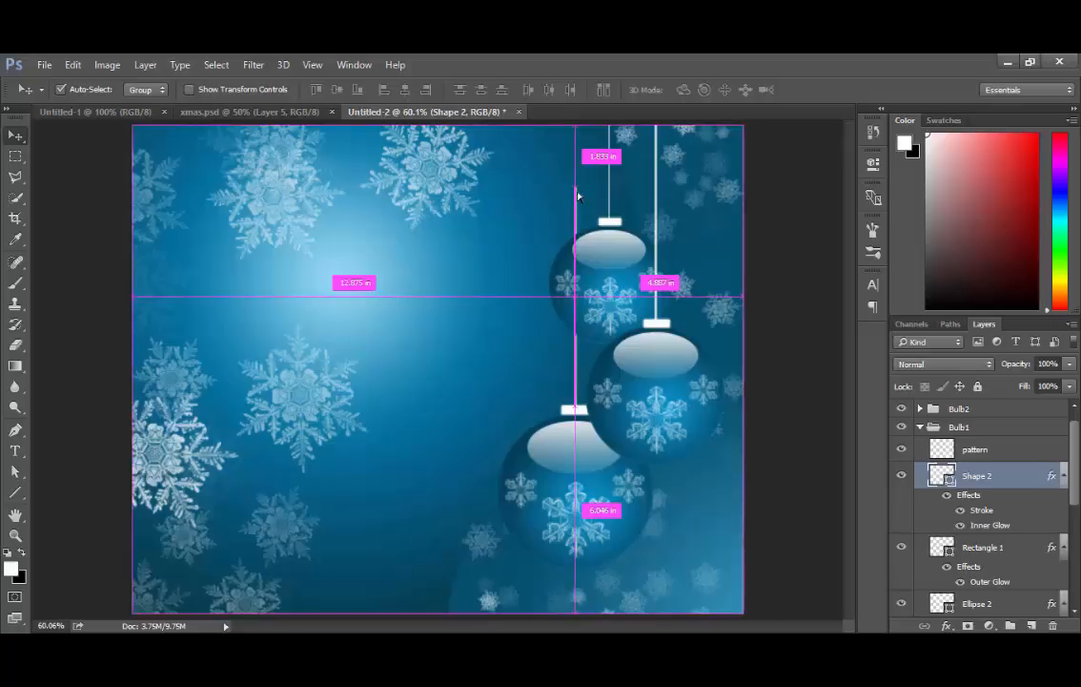
key("ctrl+t")
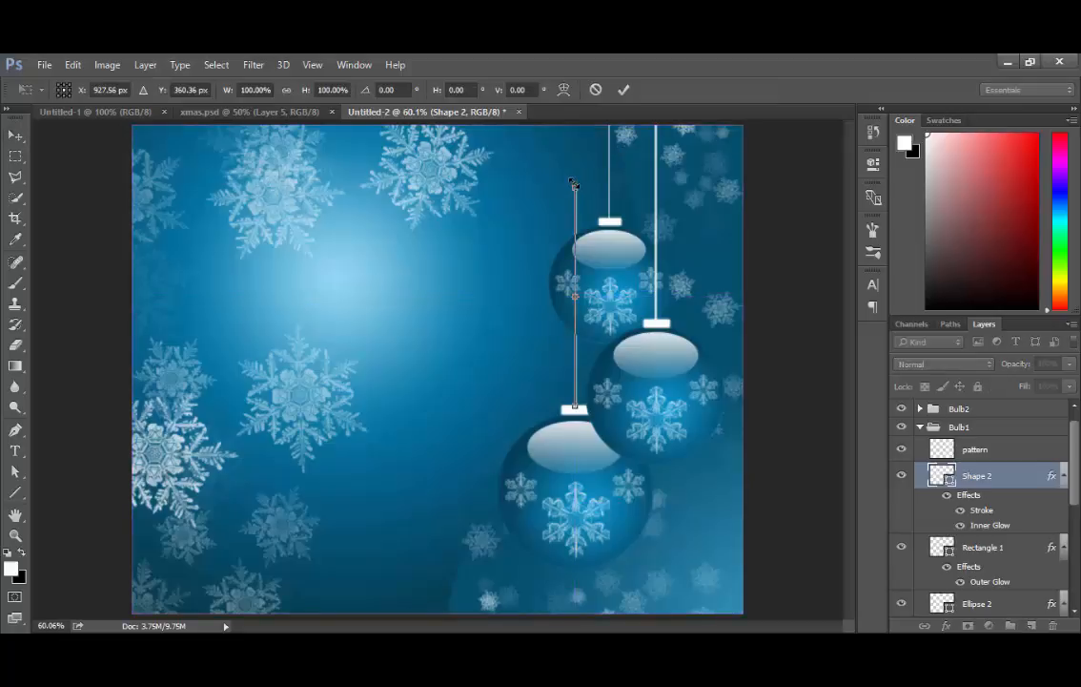
left_click_drag(573, 183, 575, 116)
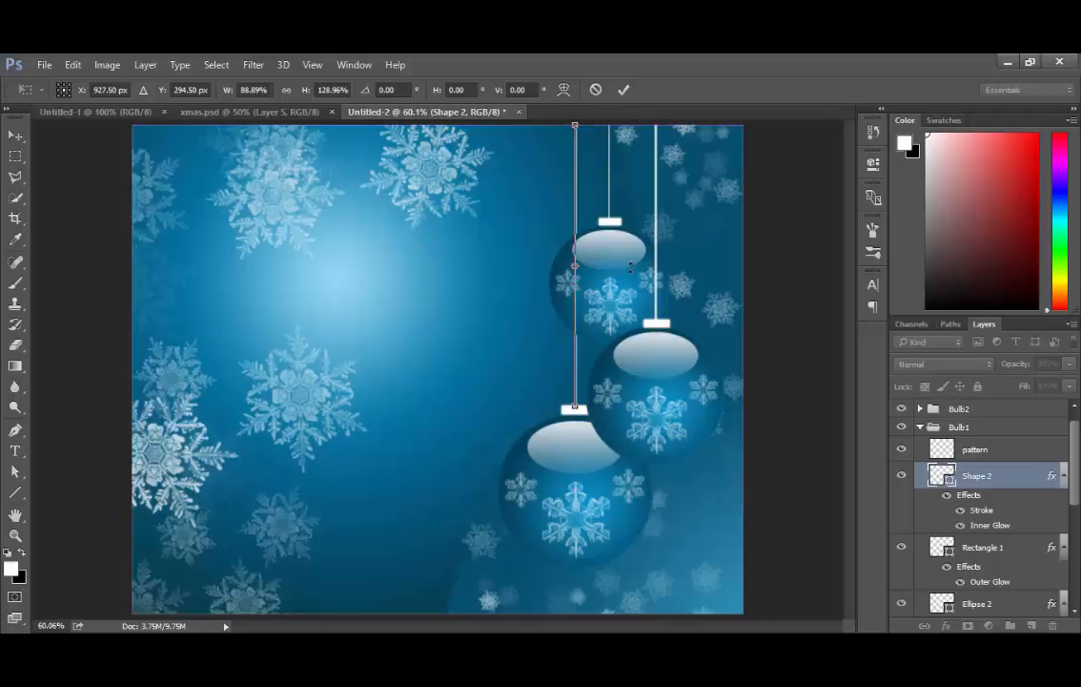
key("Return")
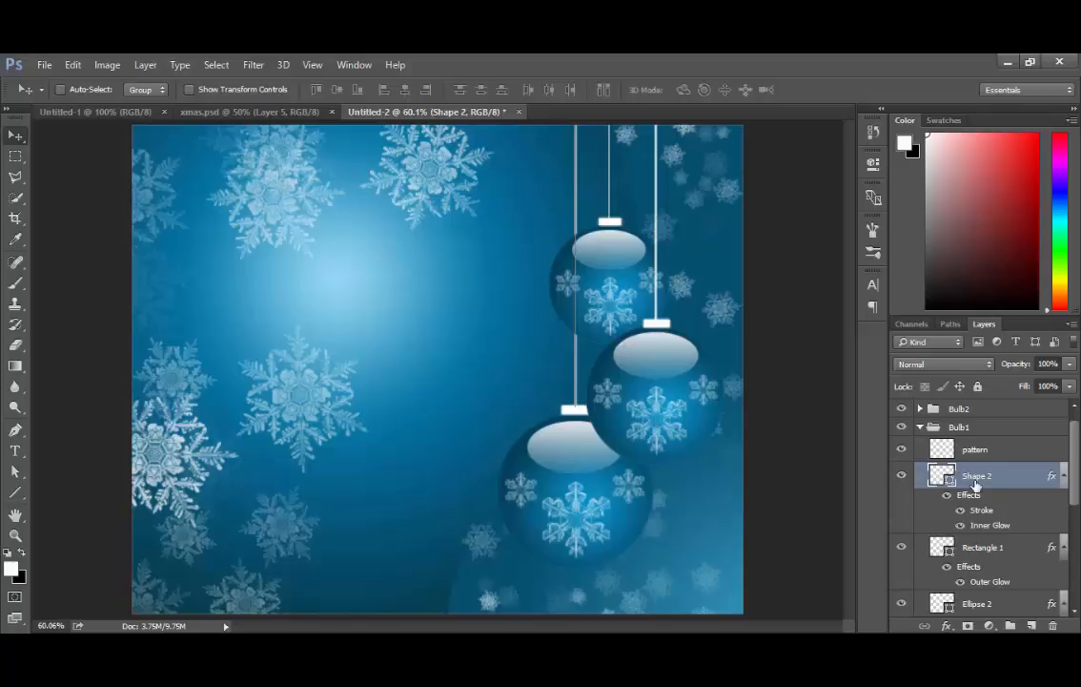
left_click(927, 427)
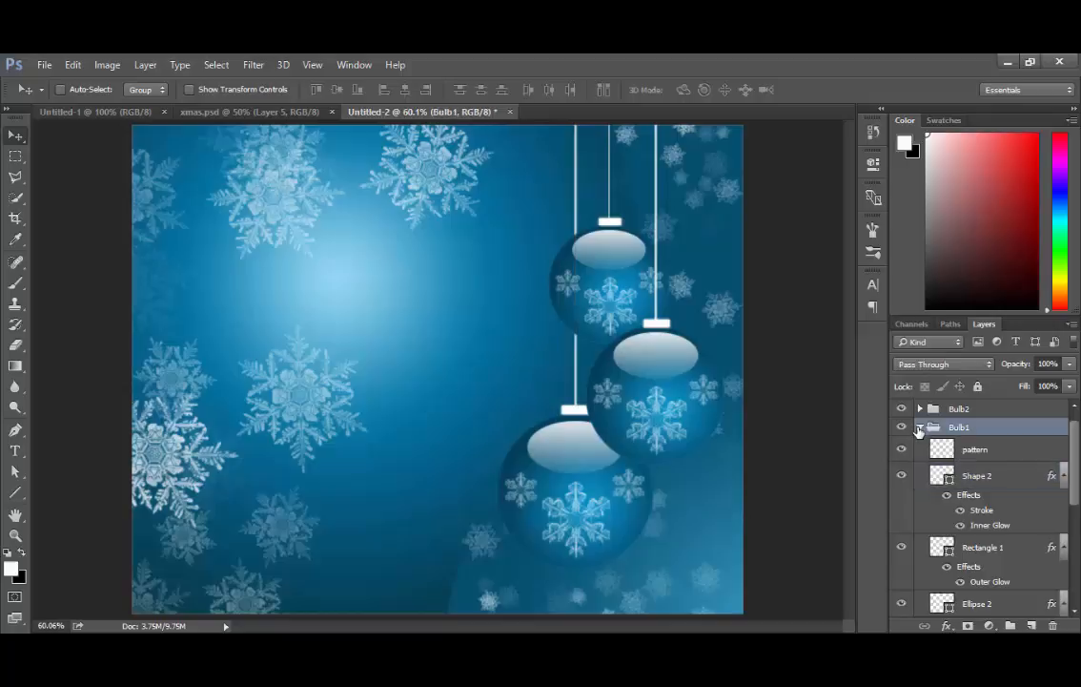
left_click(919, 428)
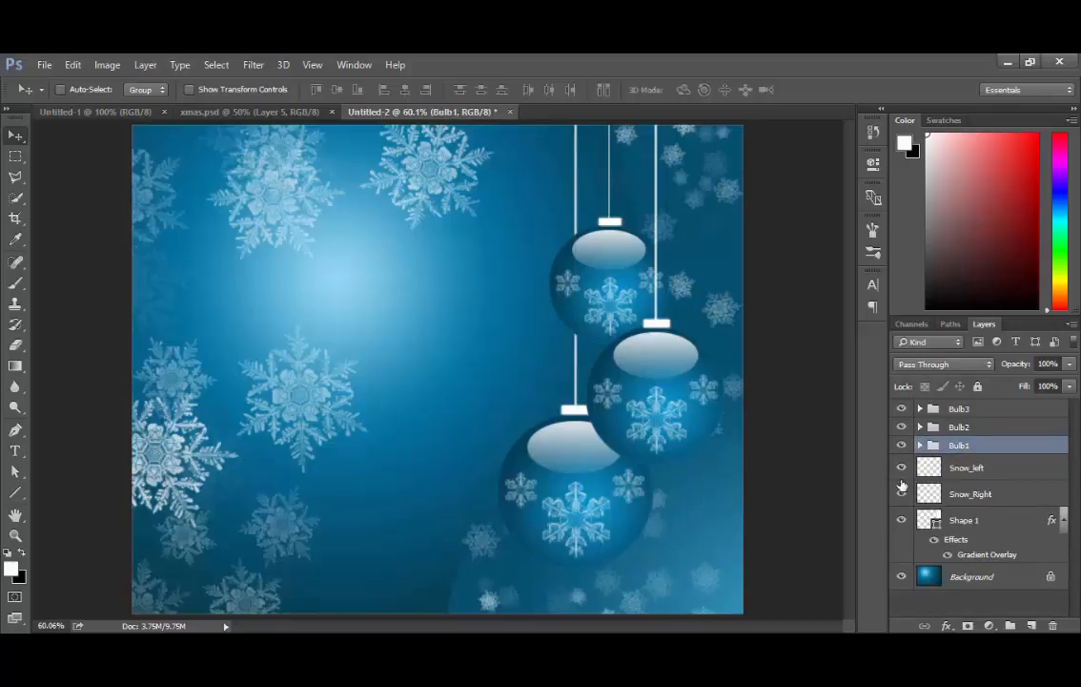
Clear all snowflakes from the pattern layer in the Bulb1 group and remove the selection
left_click(921, 445)
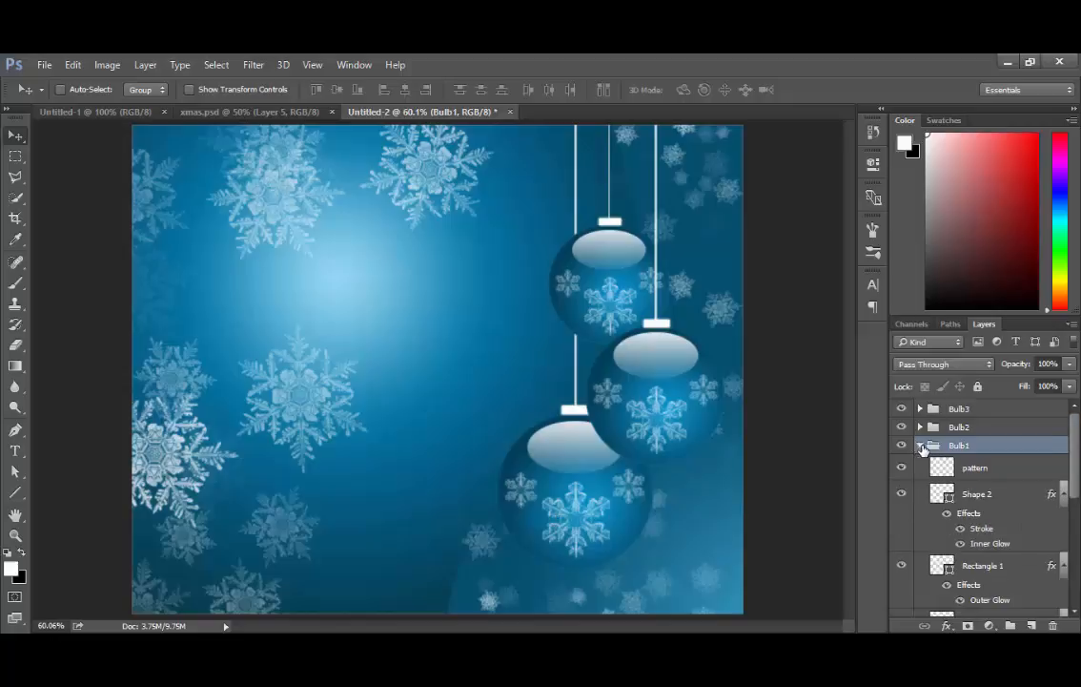
left_click(982, 469)
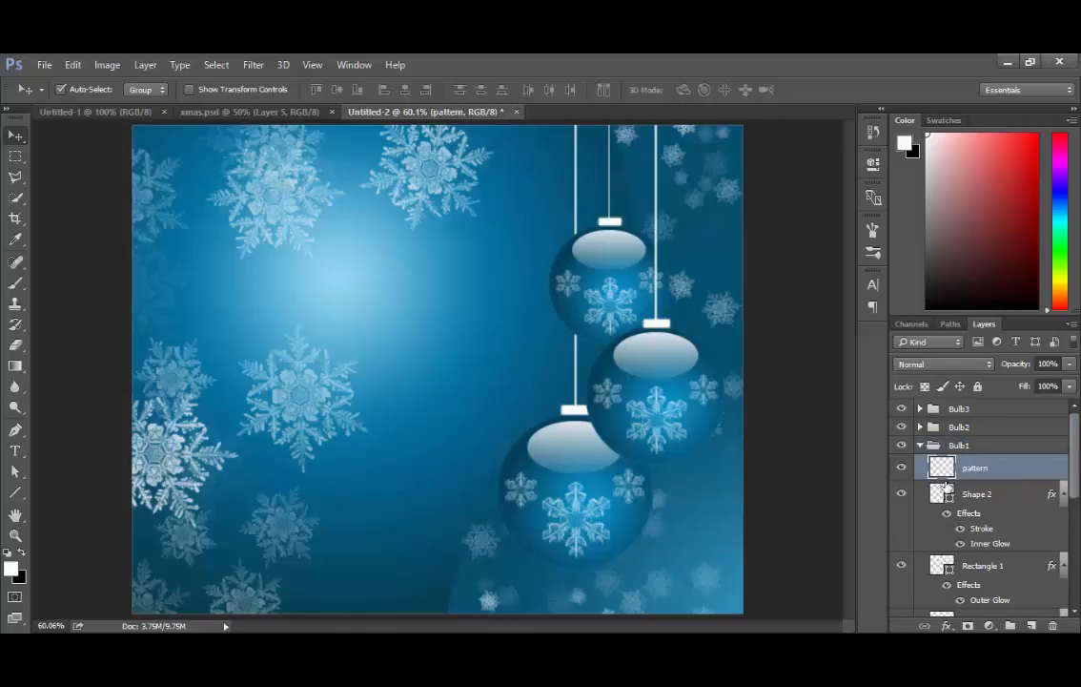
key("ctrl+a")
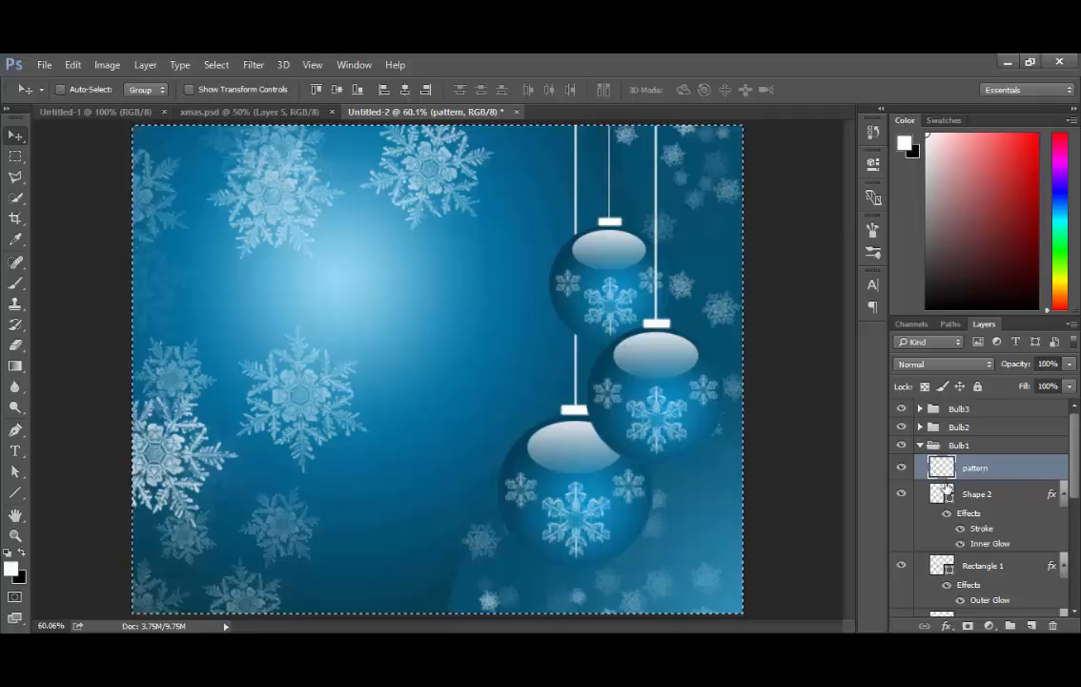
key("Delete")
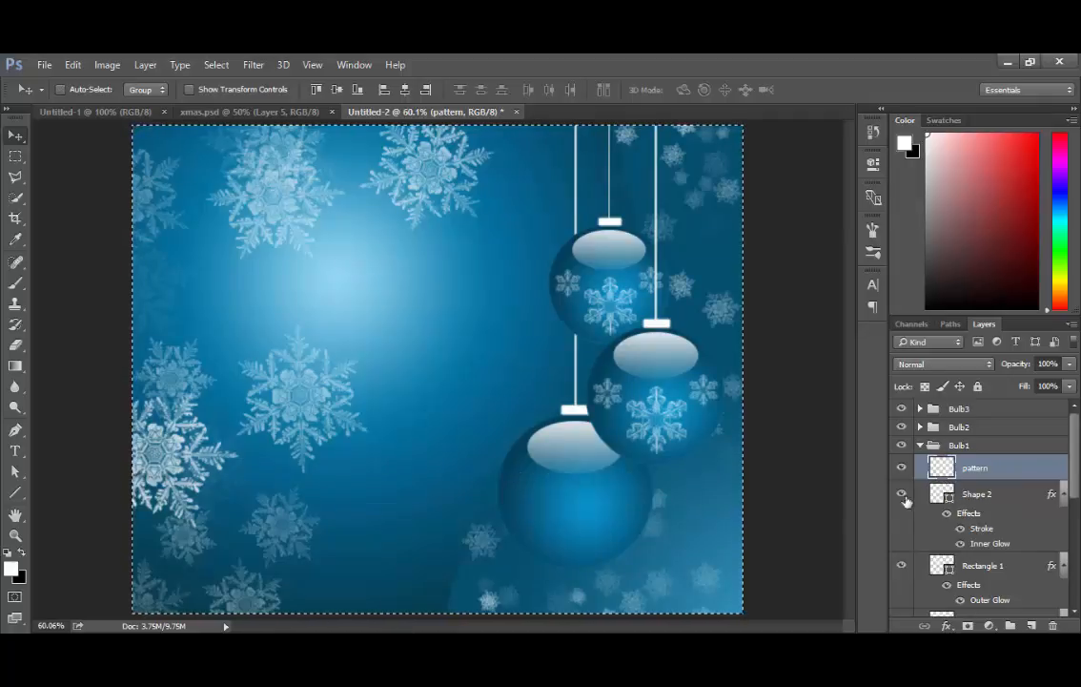
left_click(216, 65)
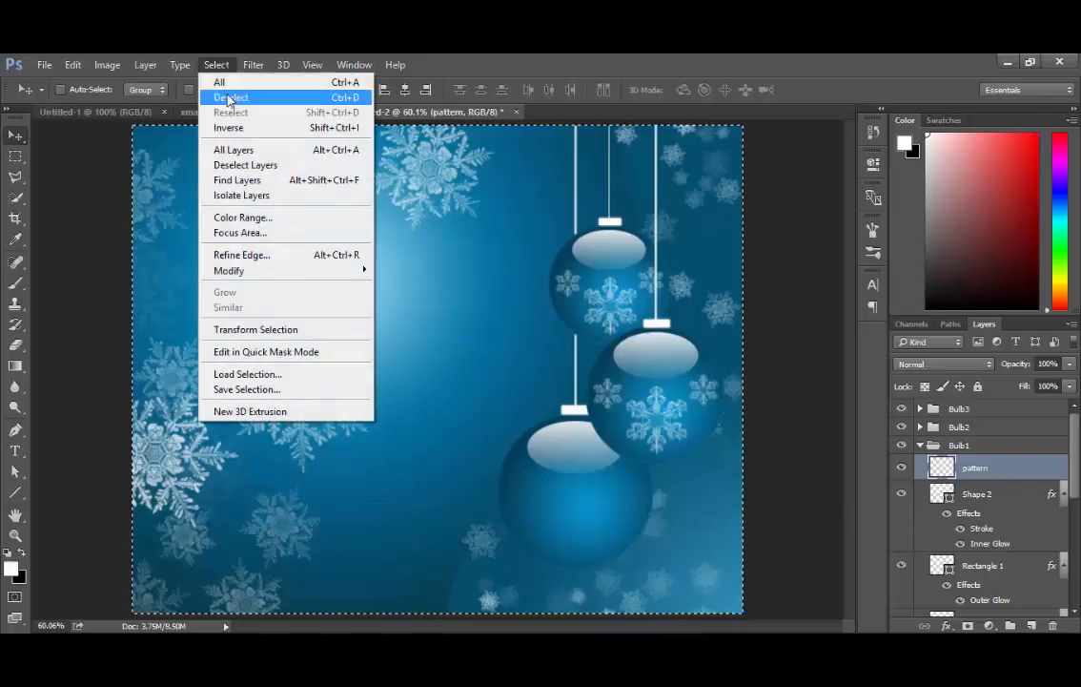
left_click(229, 99)
Choose the 2500 px leaping-deer brush preset for the Brush tool
left_click(14, 285)
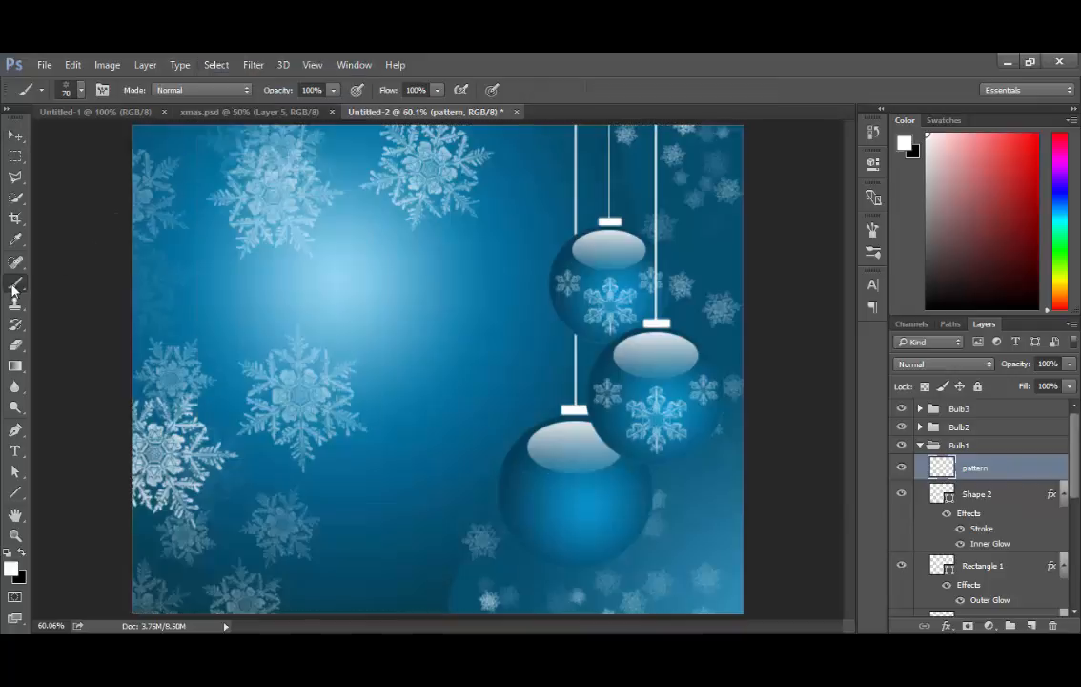
left_click(81, 89)
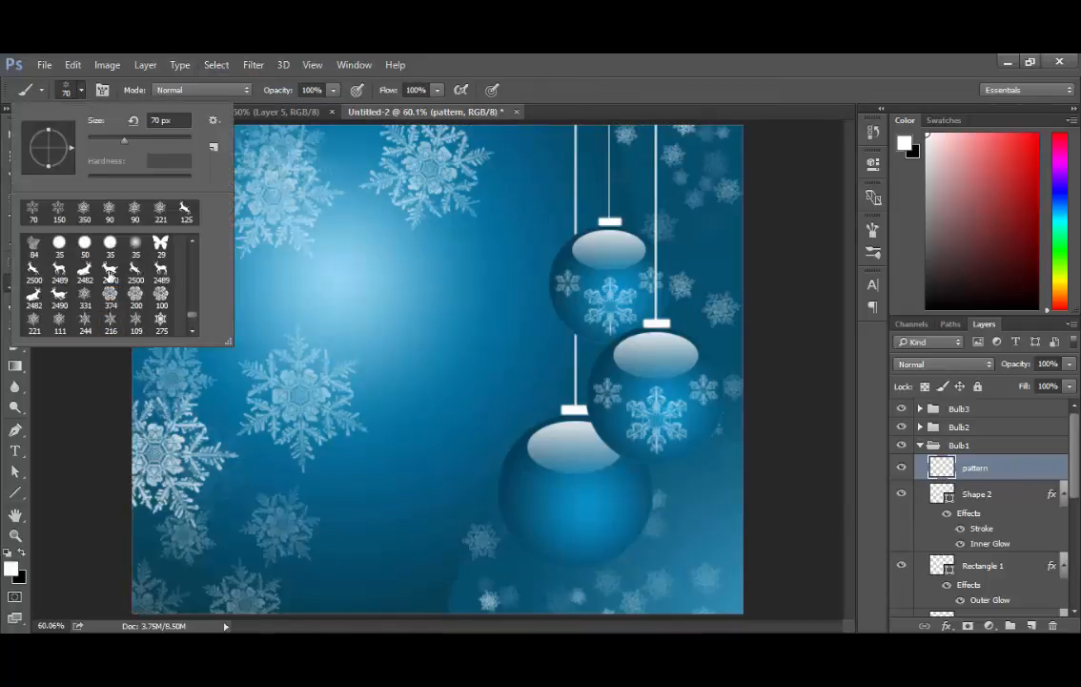
scroll(109, 277, "up", 1)
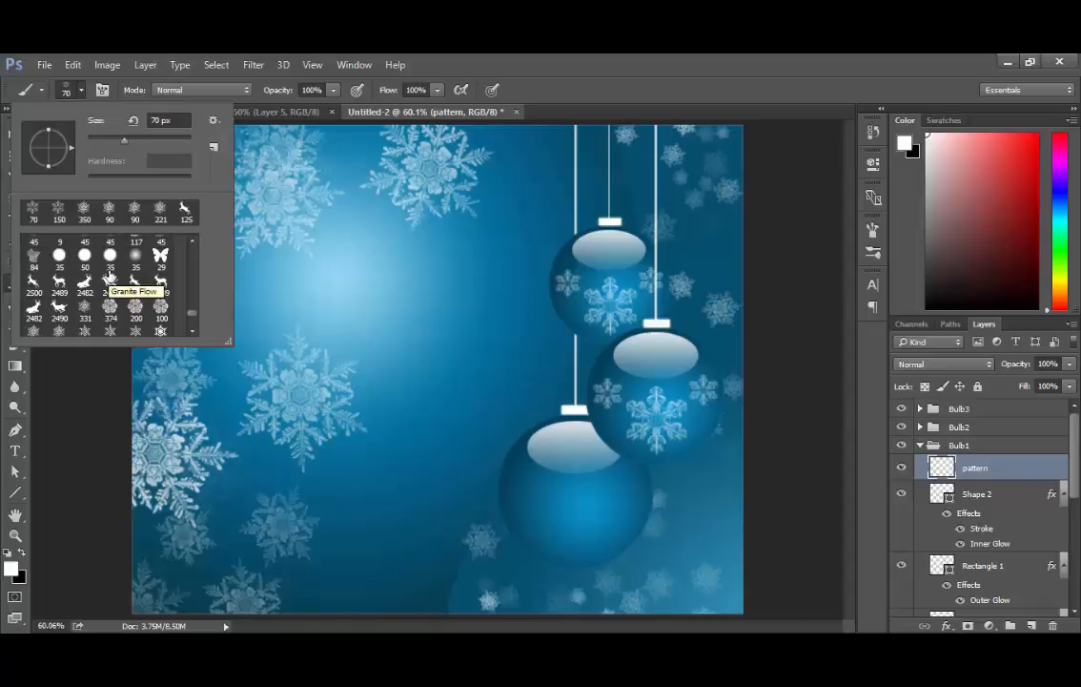
scroll(110, 277, "up", 2)
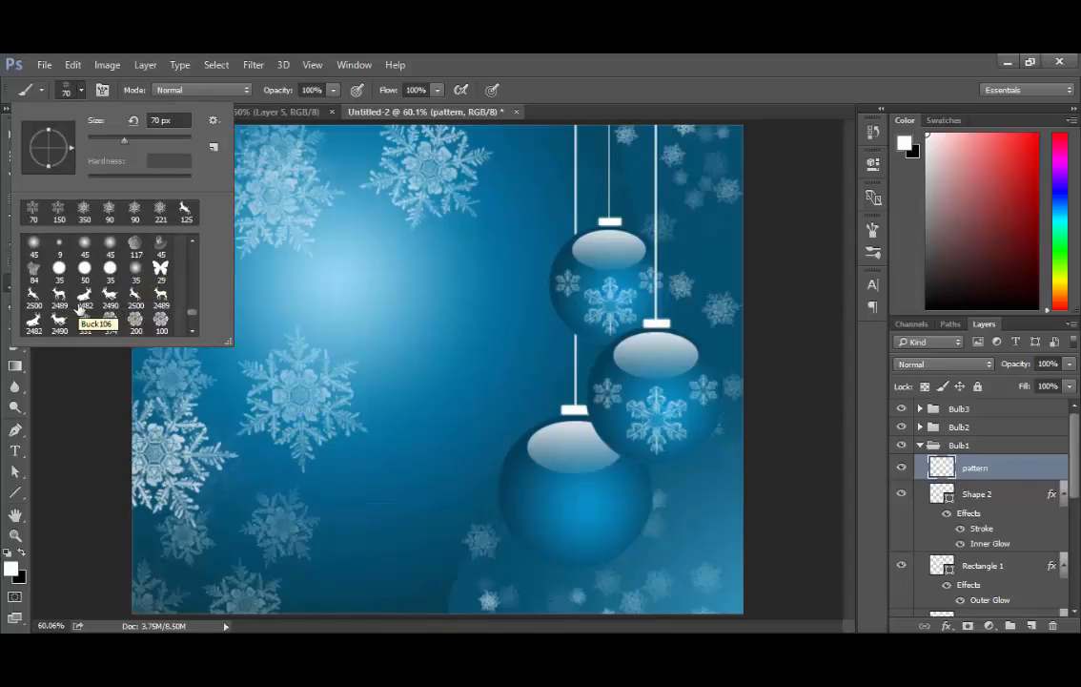
left_click(135, 299)
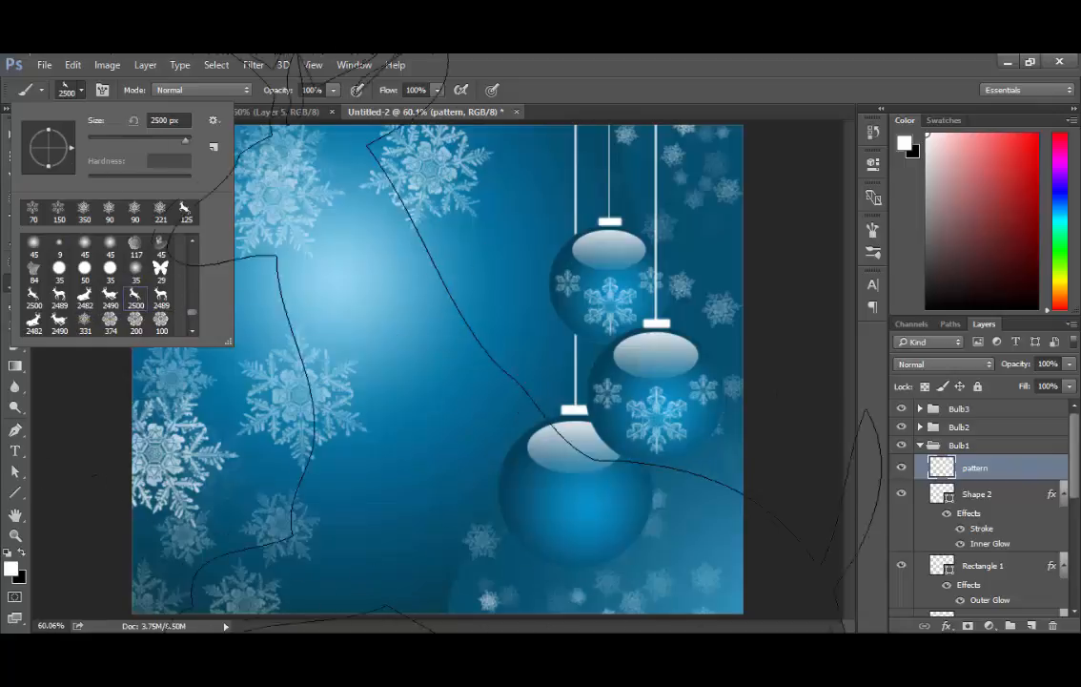
left_click(765, 85)
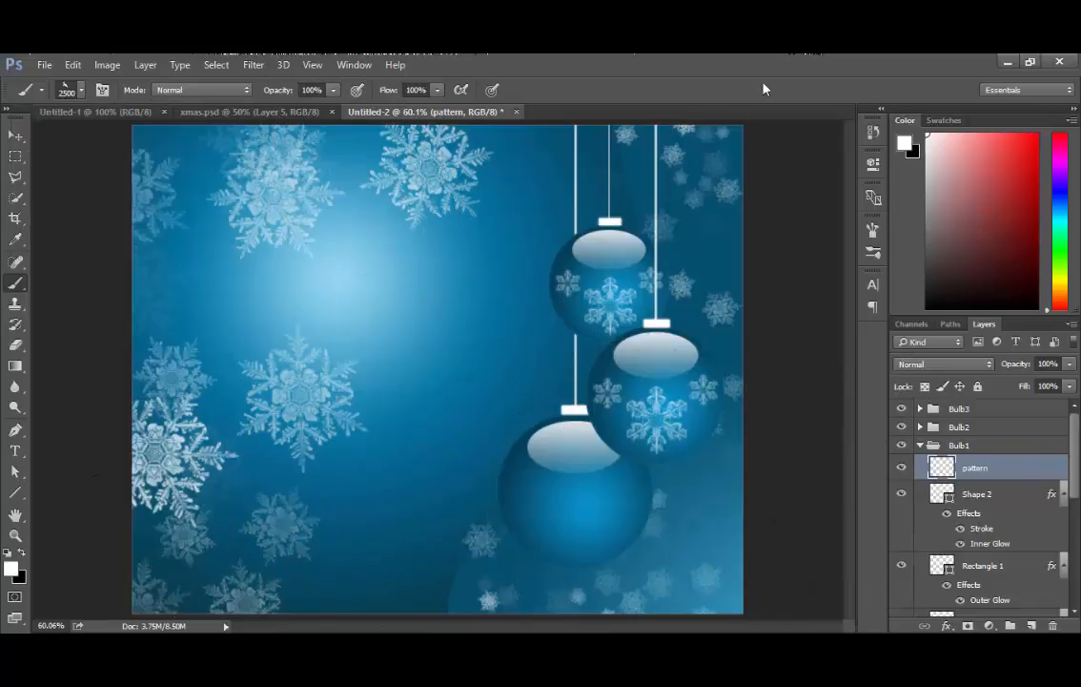
Reduce the deer brush to 175 px and stamp one white deer on the Bulb1 ornament in its pattern layer
key("bracketleft")
key("bracketleft")
key("bracketleft")
key("bracketleft")
key("bracketleft")
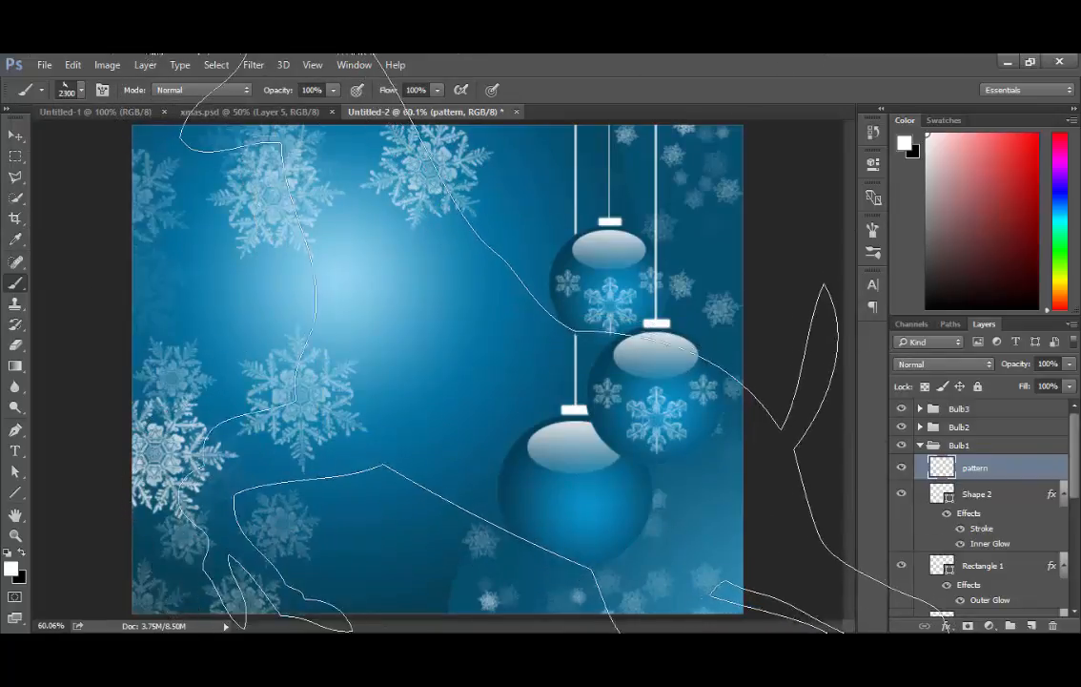
key("bracketleft")
key("bracketleft")
key("bracketleft")
key("bracketleft")
key("bracketleft")
key("bracketleft")
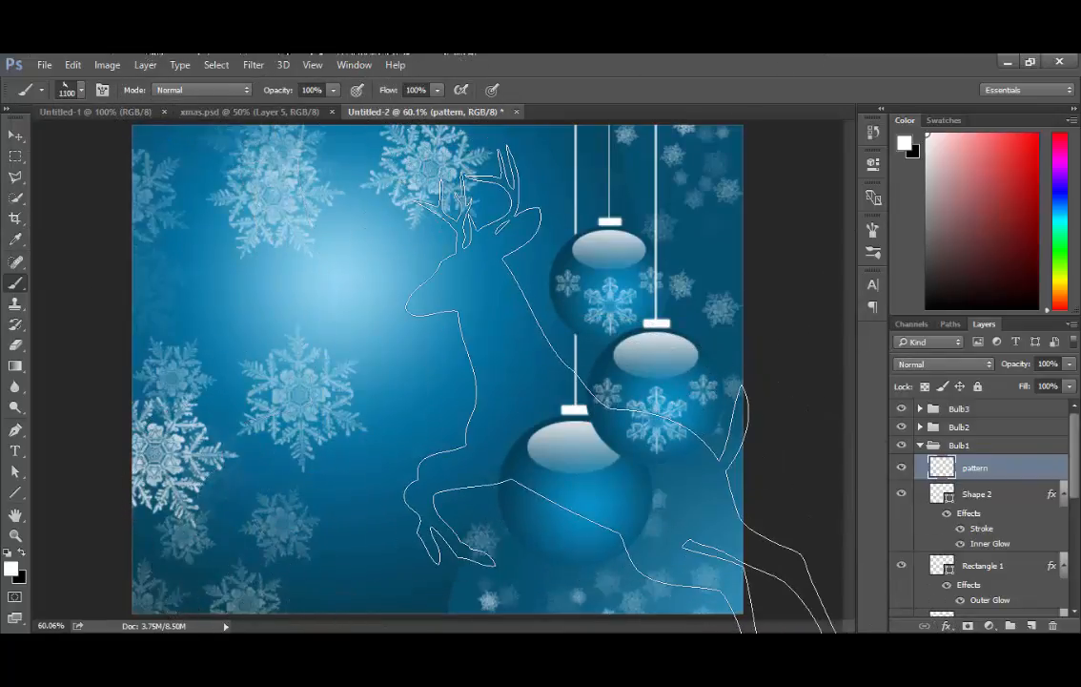
key("bracketleft")
key("bracketleft")
key("bracketleft")
key("bracketleft")
key("bracketleft")
key("bracketleft")
key("bracketleft")
key("bracketleft")
key("bracketleft")
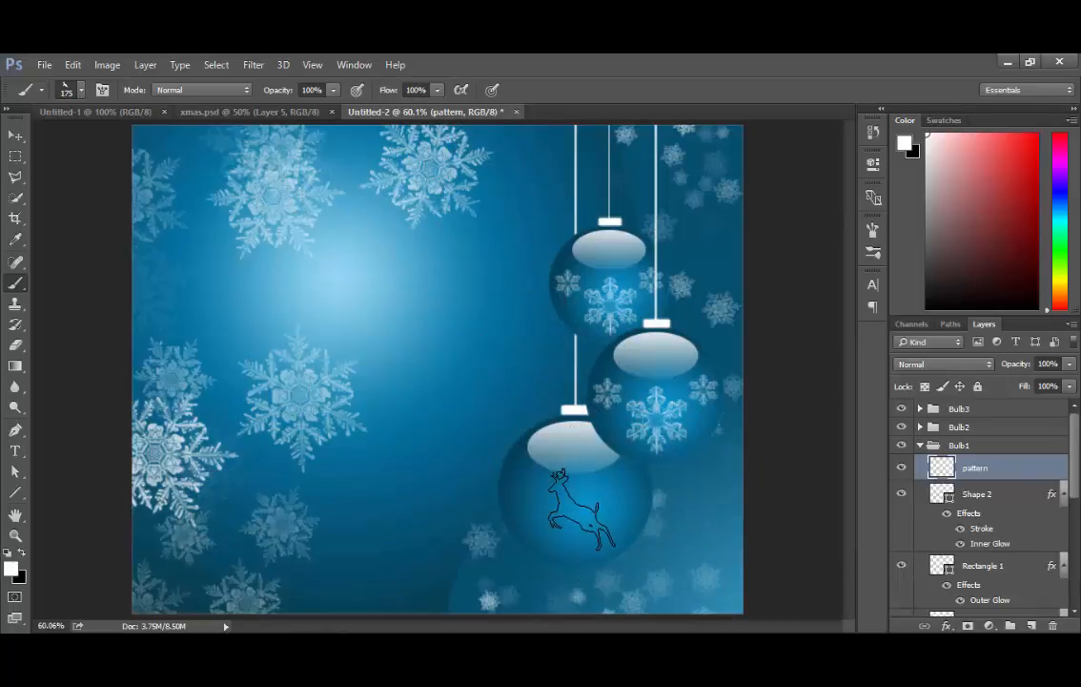
left_click(581, 510)
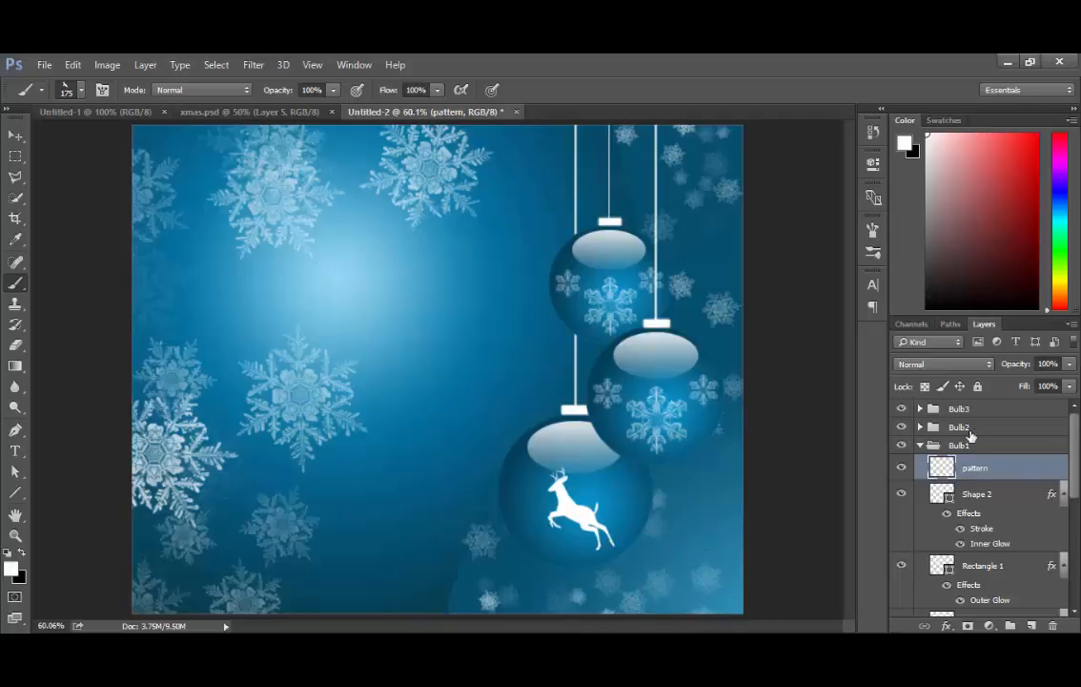
Clear all snowflakes from the pattern layer in the Bulb2 group and remove the selection
left_click(961, 411)
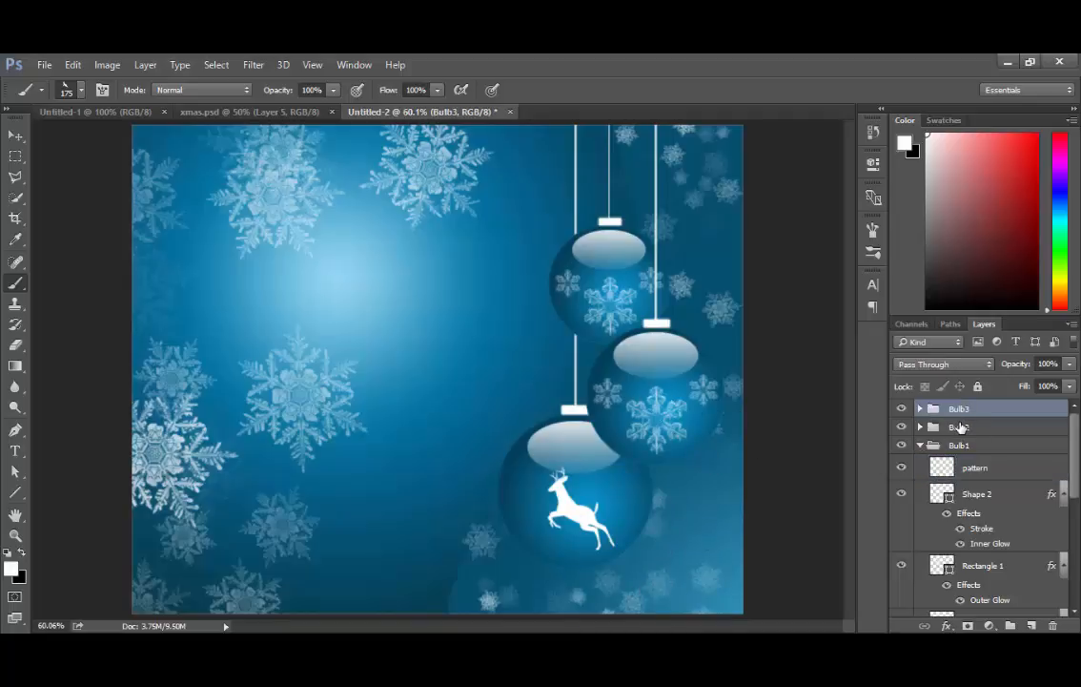
left_click(901, 409)
left_click(901, 409)
left_click(901, 443)
left_click(902, 443)
left_click(992, 427)
left_click(920, 428)
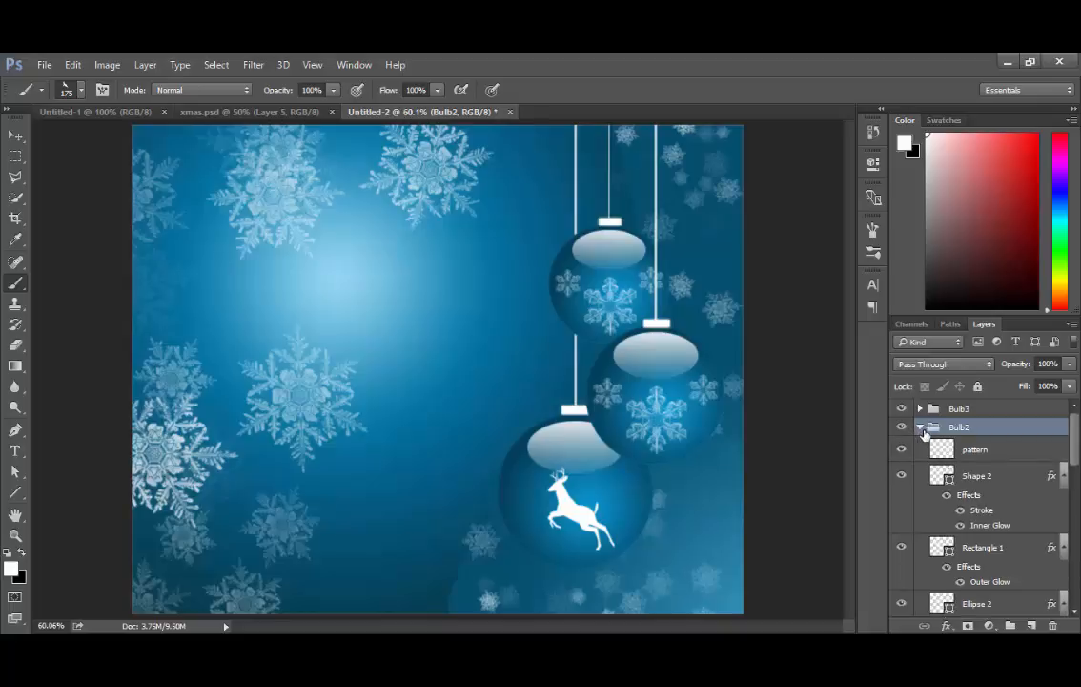
left_click(995, 450)
key("ctrl+a")
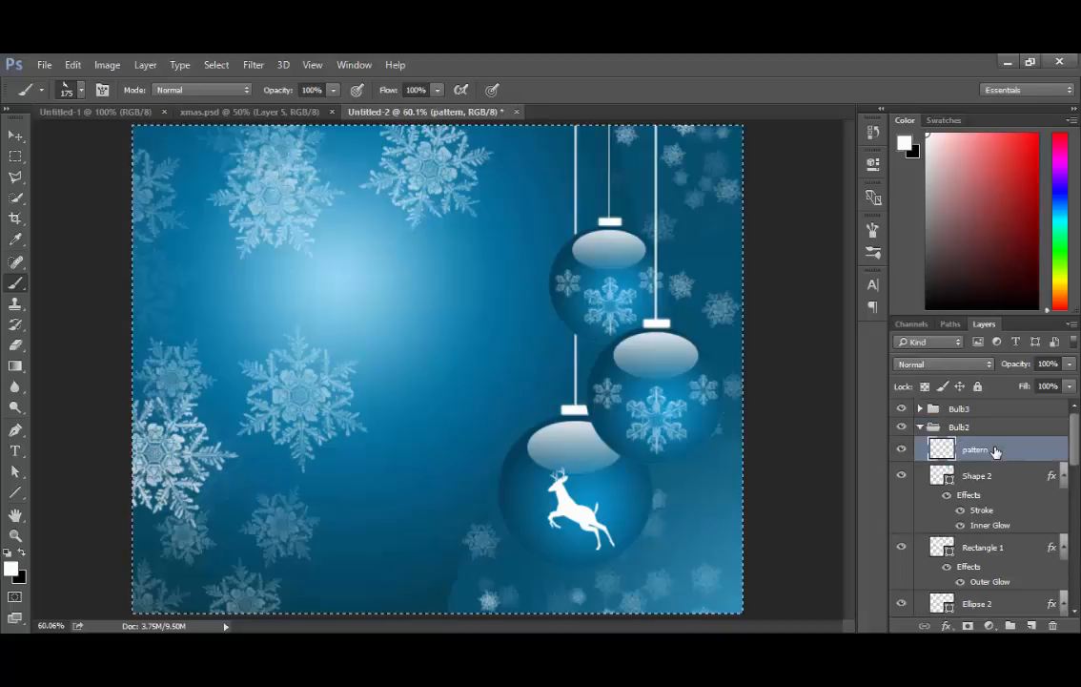
key("Delete")
key("ctrl+d")
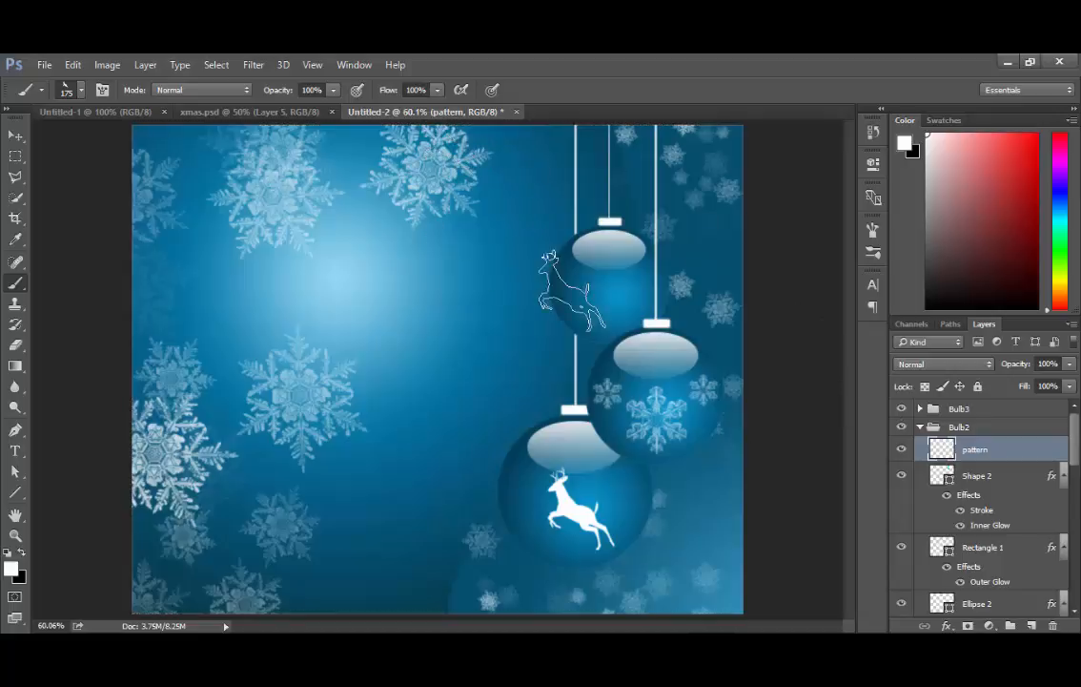
Choose the 69 px flower-shaped brush preset for the Bulb2 pattern
left_click(81, 90)
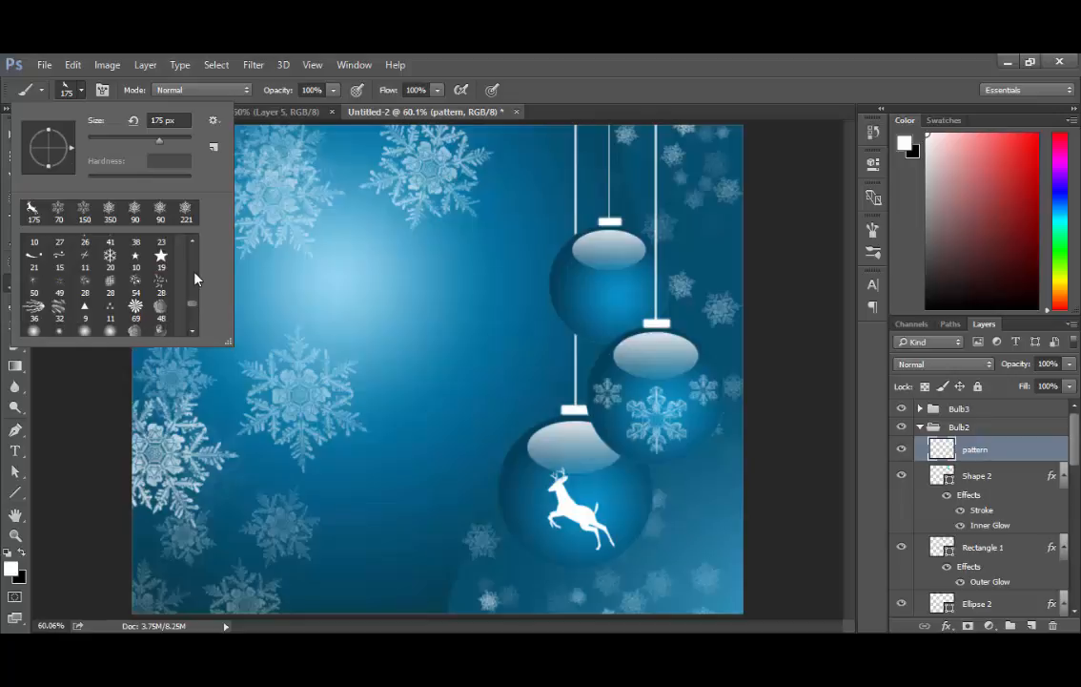
scroll(193, 272, "up", 3)
scroll(194, 285, "up", 5)
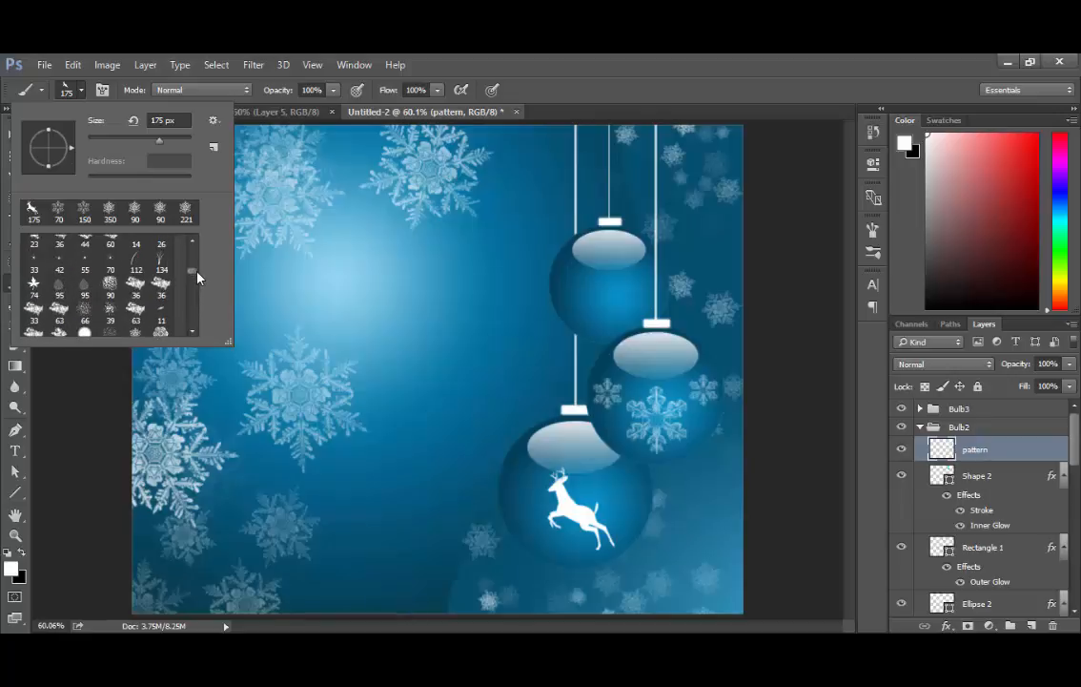
scroll(200, 272, "down", 4)
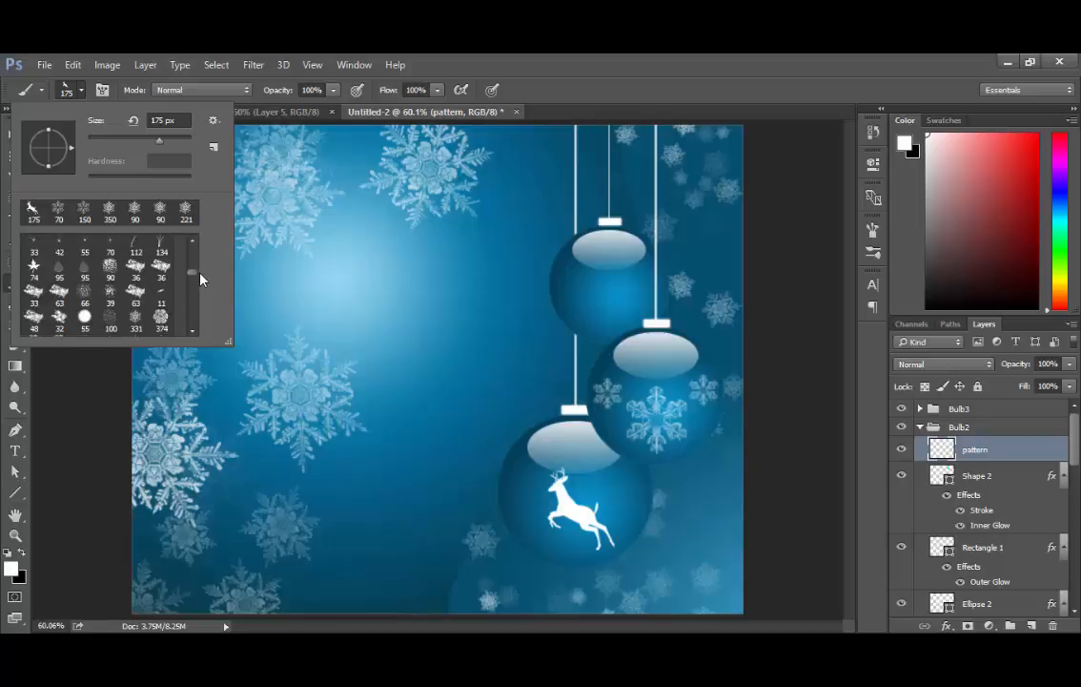
scroll(196, 286, "down", 6)
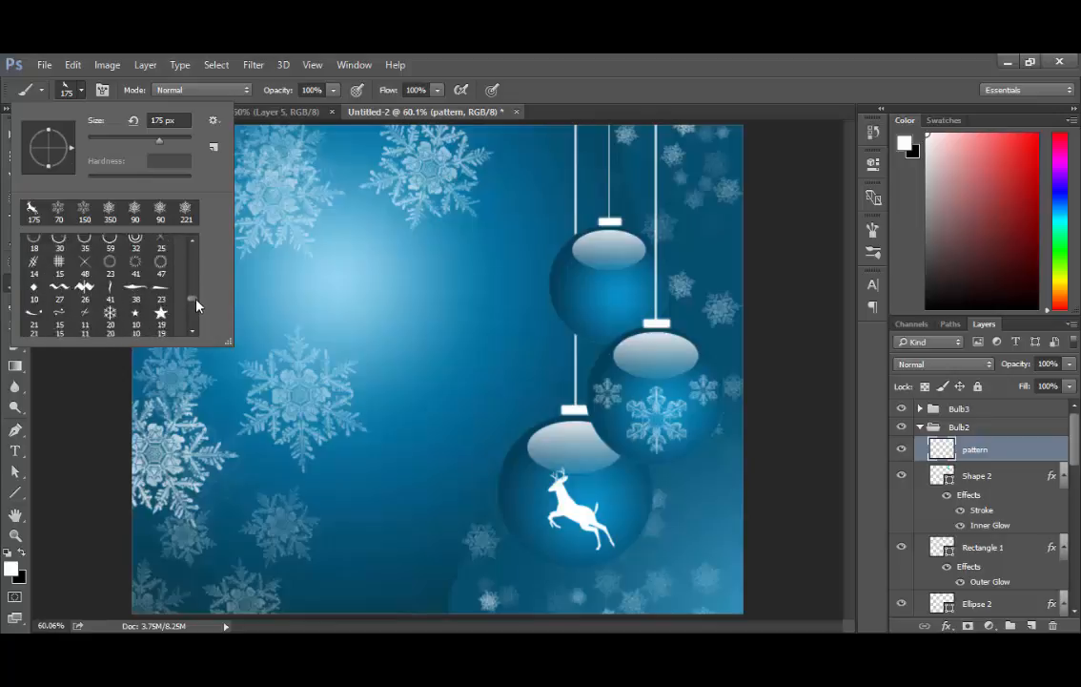
left_click(214, 120)
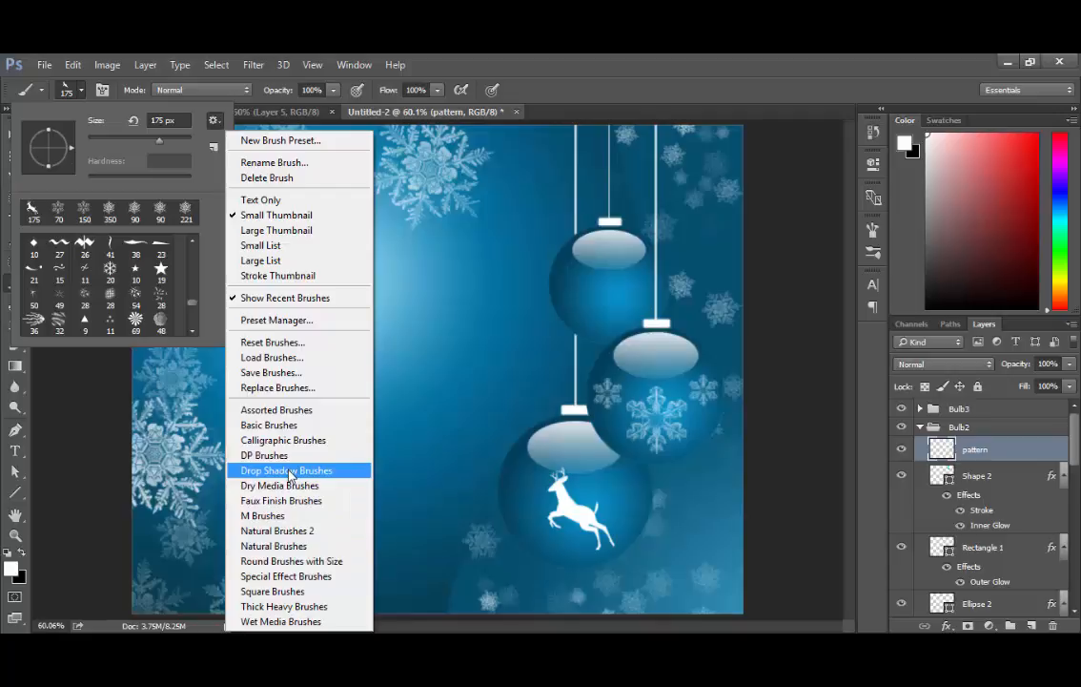
left_click(177, 211)
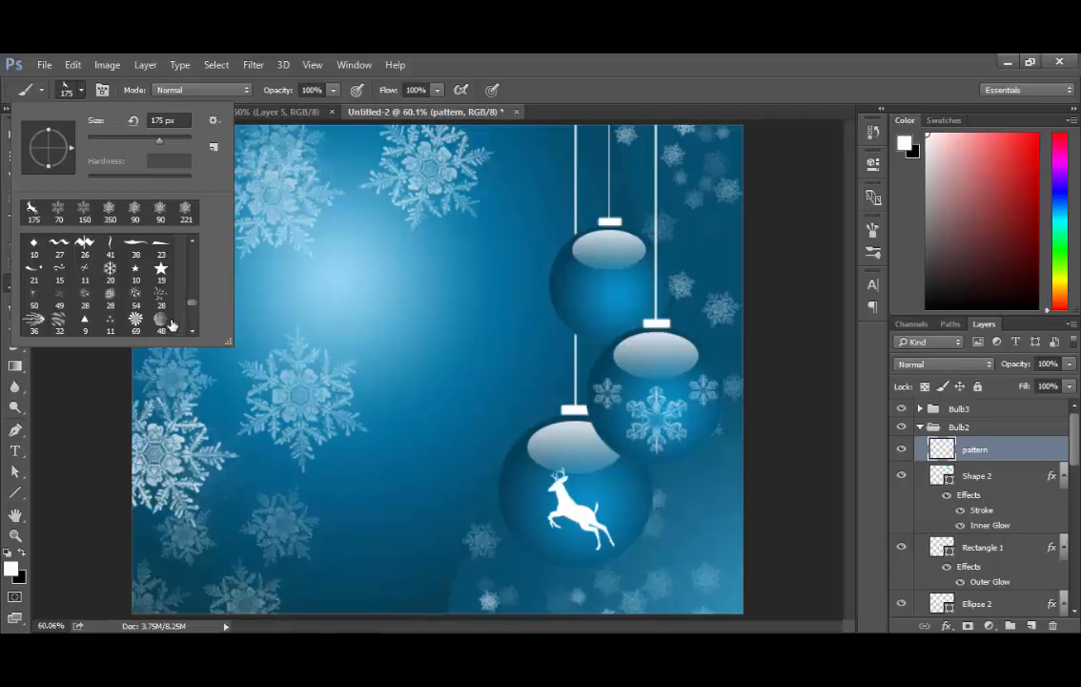
left_click(135, 318)
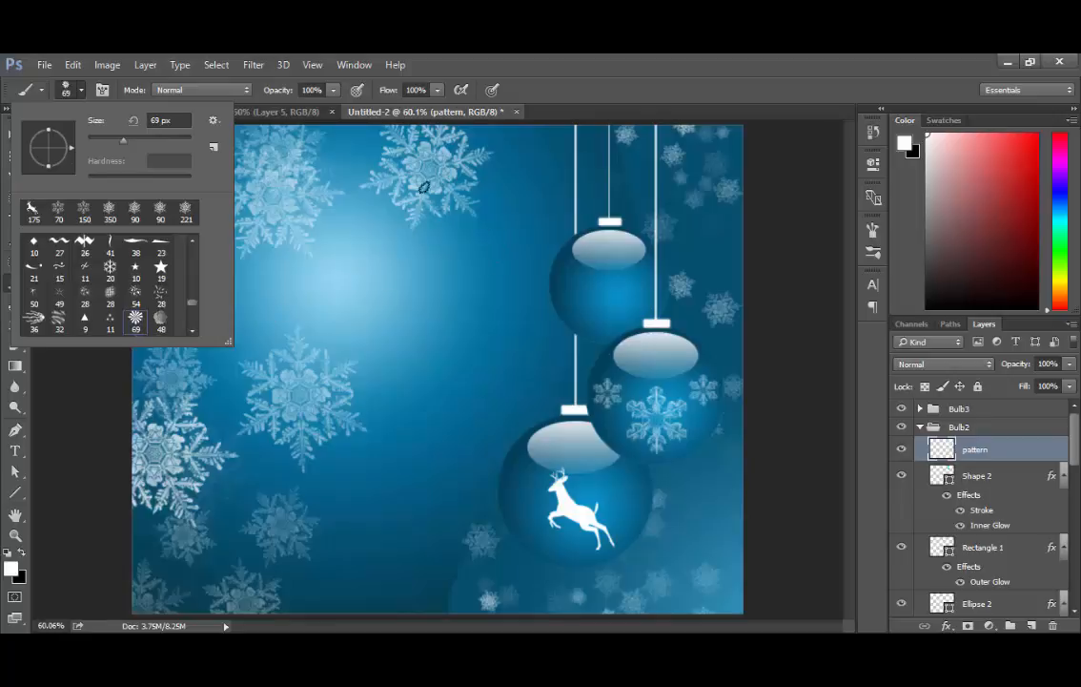
left_click(497, 67)
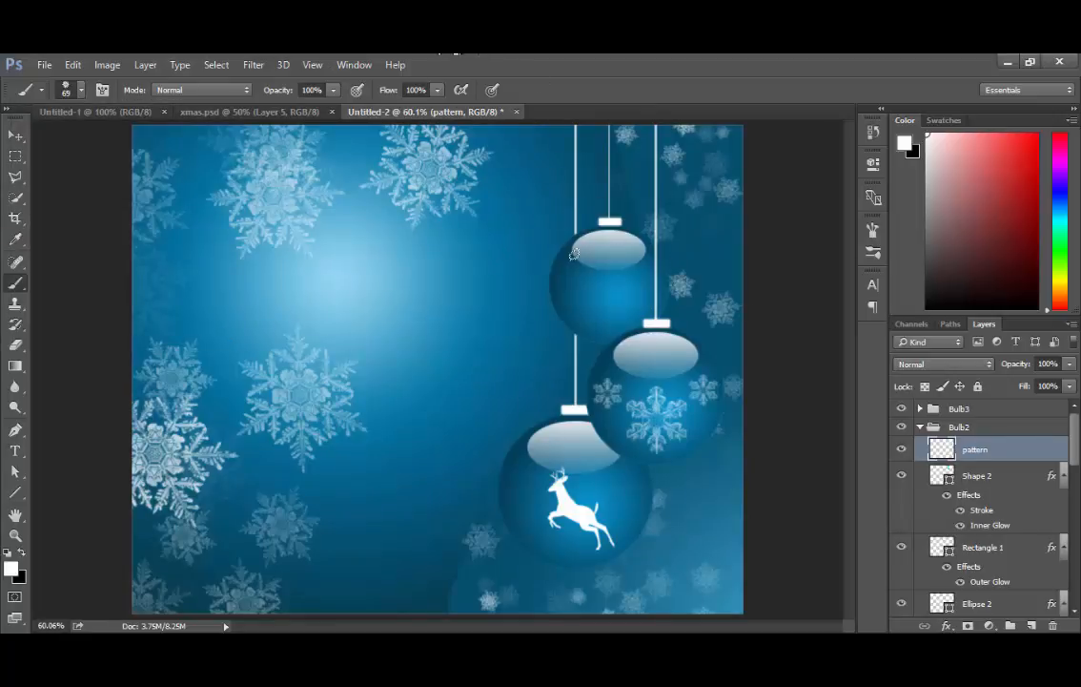
Try stamping the flower brush at 300 px on the Bulb2 ornament, and undo the stroke
key("bracketright")
key("bracketright")
key("bracketright")
key("bracketright")
key("bracketright")
key("bracketright")
key("bracketright")
key("bracketright")
key("bracketright")
key("bracketright")
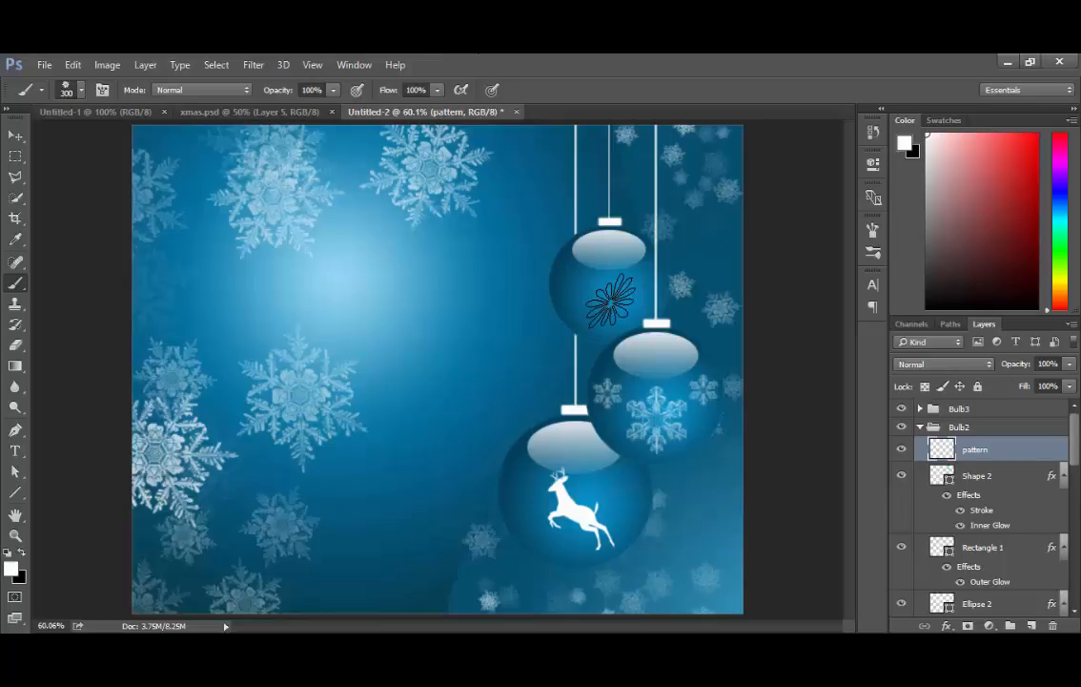
left_click(610, 300)
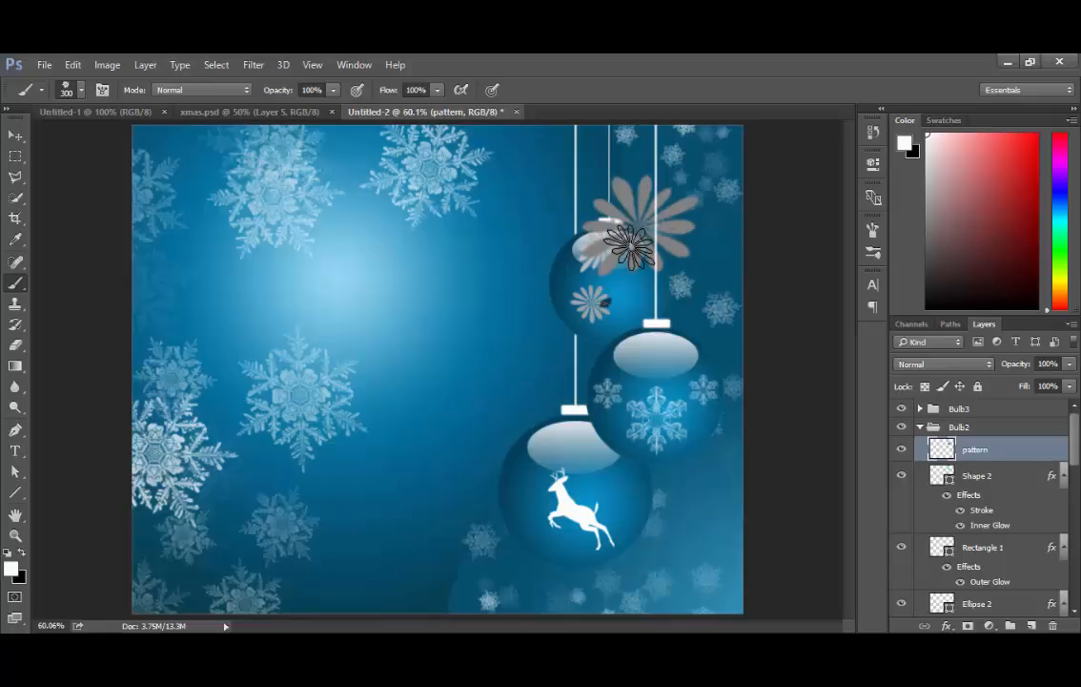
key("ctrl+z")
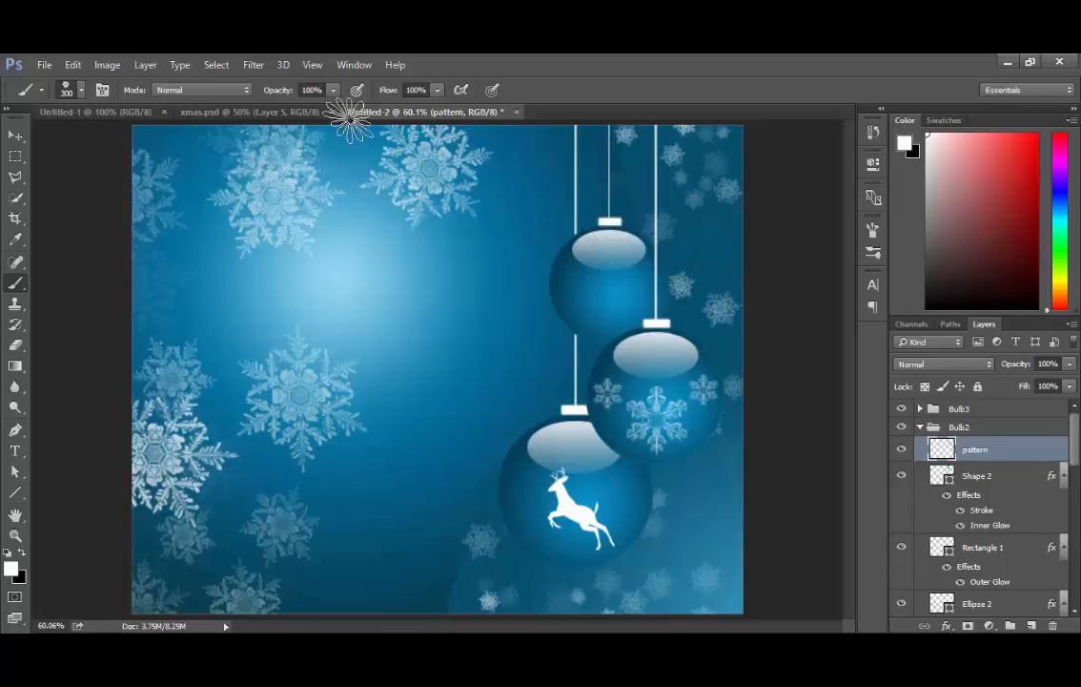
Choose the solid white 196 px snowflake brush preset
left_click(81, 89)
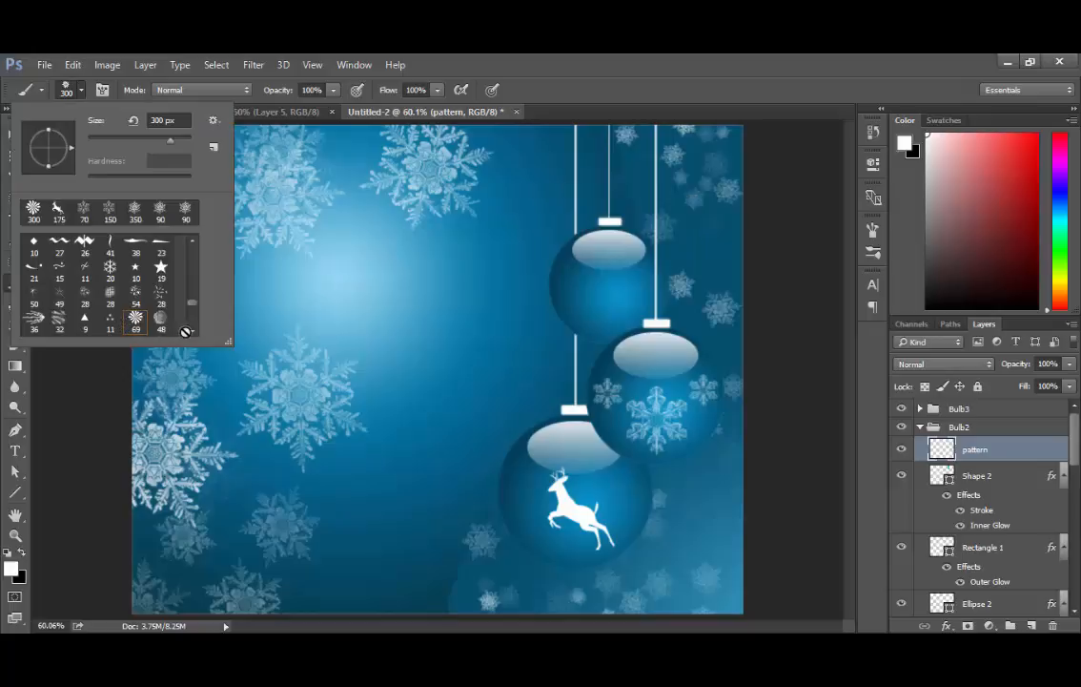
left_click(193, 332)
left_click(193, 333)
left_click(192, 333)
left_click(193, 333)
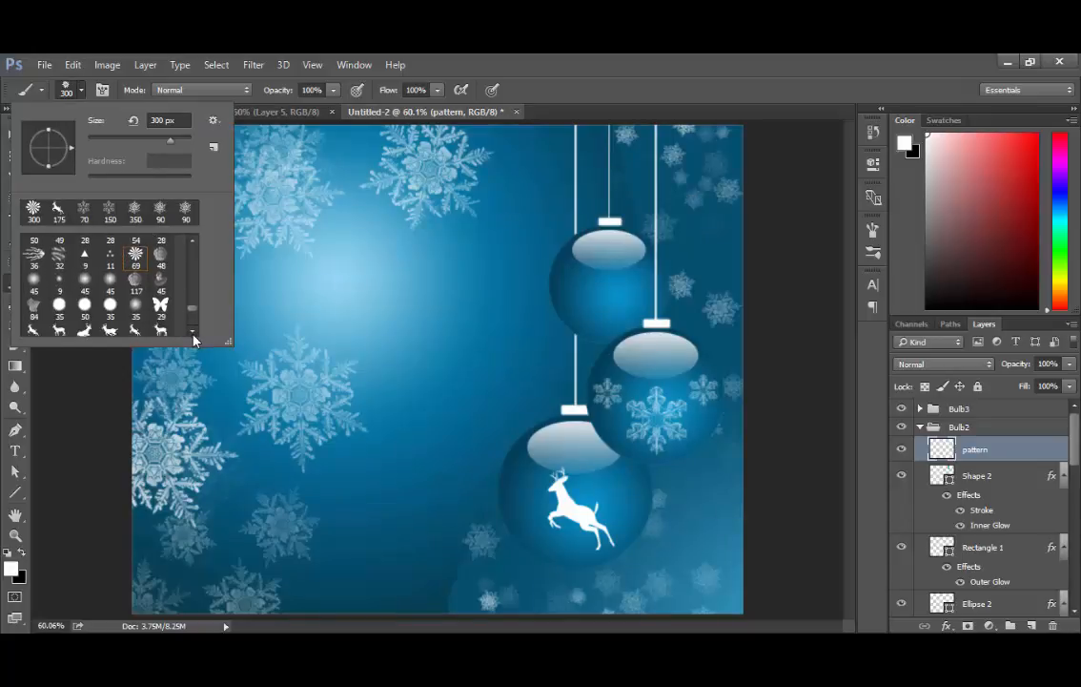
left_click(192, 333)
left_click(193, 333)
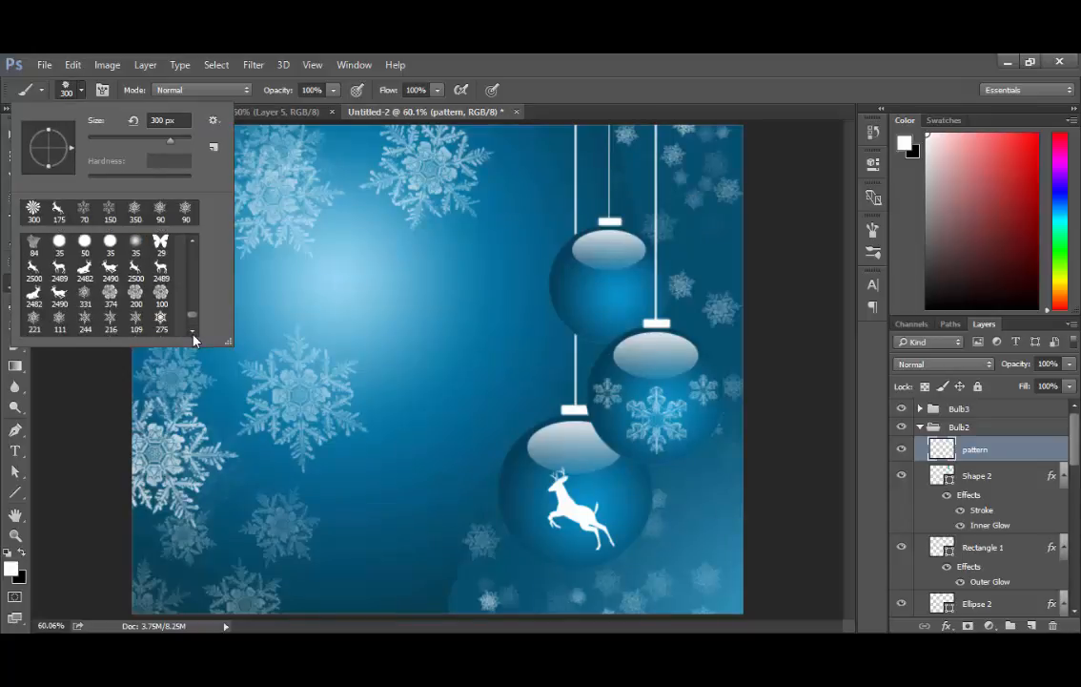
left_click(193, 333)
left_click(192, 333)
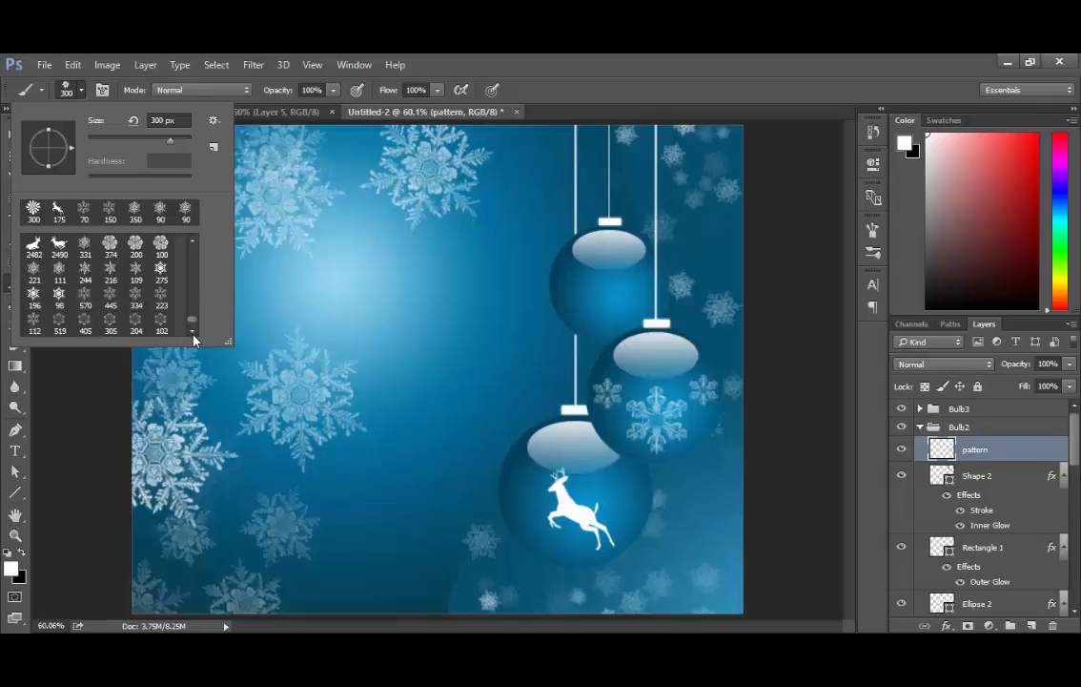
left_click(32, 299)
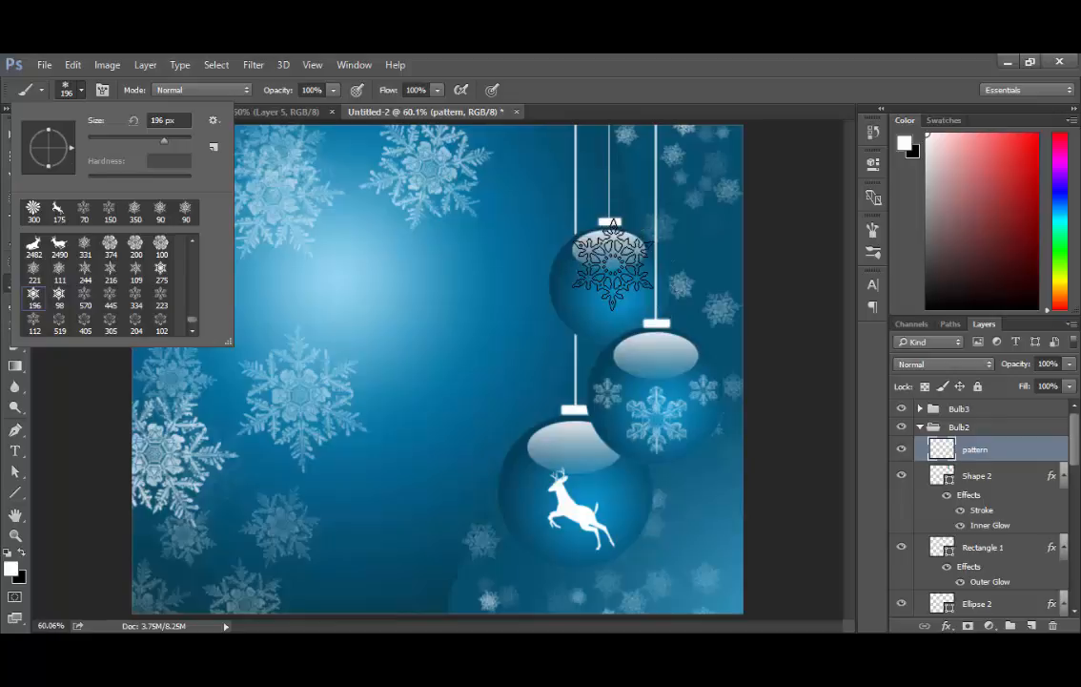
left_click(552, 74)
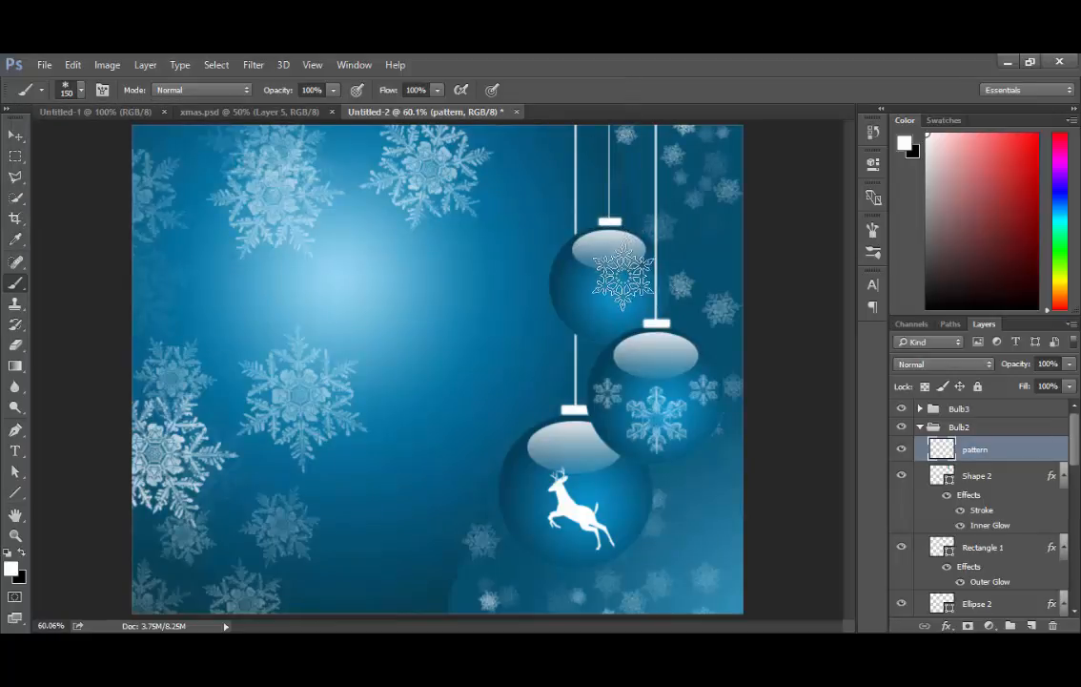
Reduce the snowflake brush to 125 px and stamp one large snowflake in the middle of the Bulb2 ornament
key("bracketleft")
key("bracketleft")
key("bracketleft")
key("bracketleft")
key("bracketright")
key("bracketright")
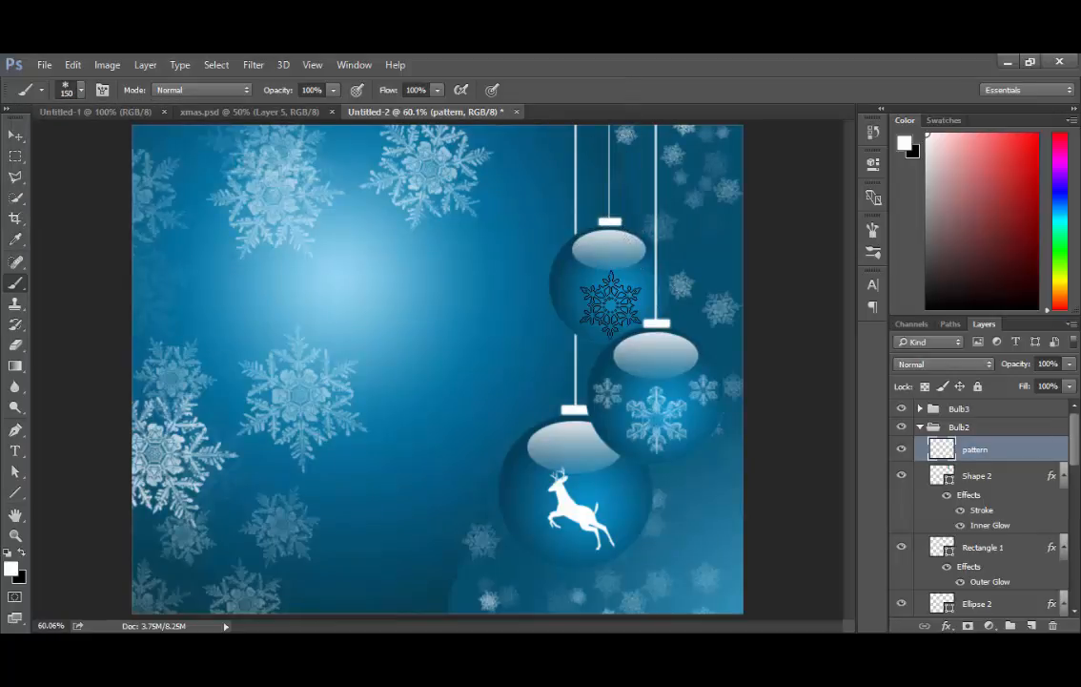
left_click(610, 303)
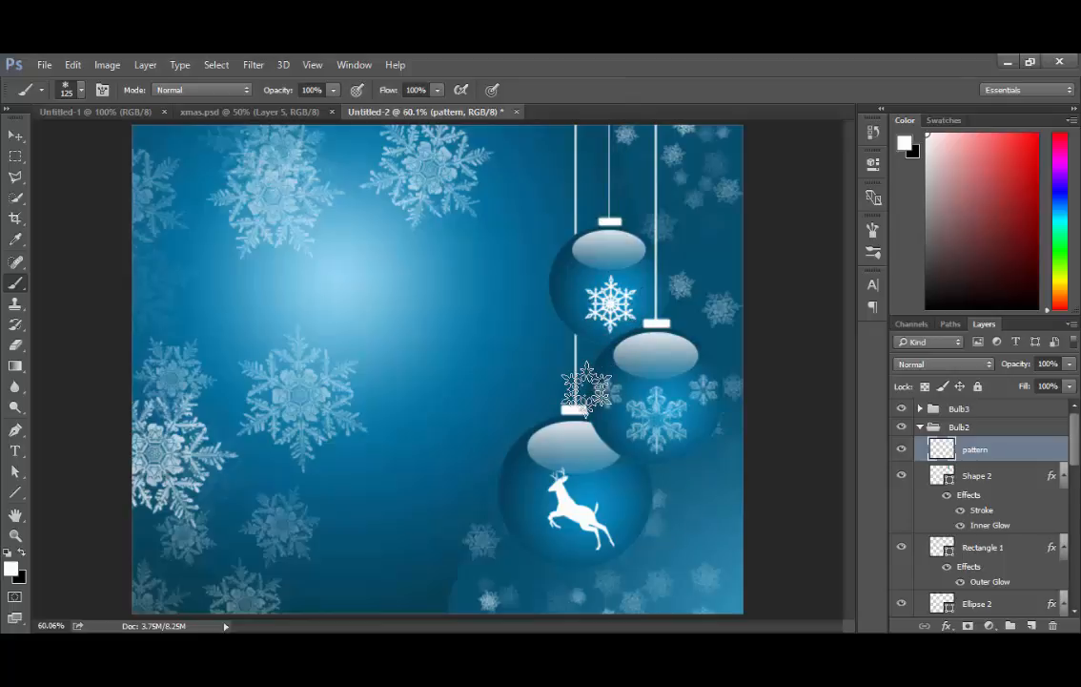
Stamp a 60 px snowflake on each side of the large one on the Bulb2 ornament and collapse the Bulb2 and Bulb1 groups
key("bracketleft")
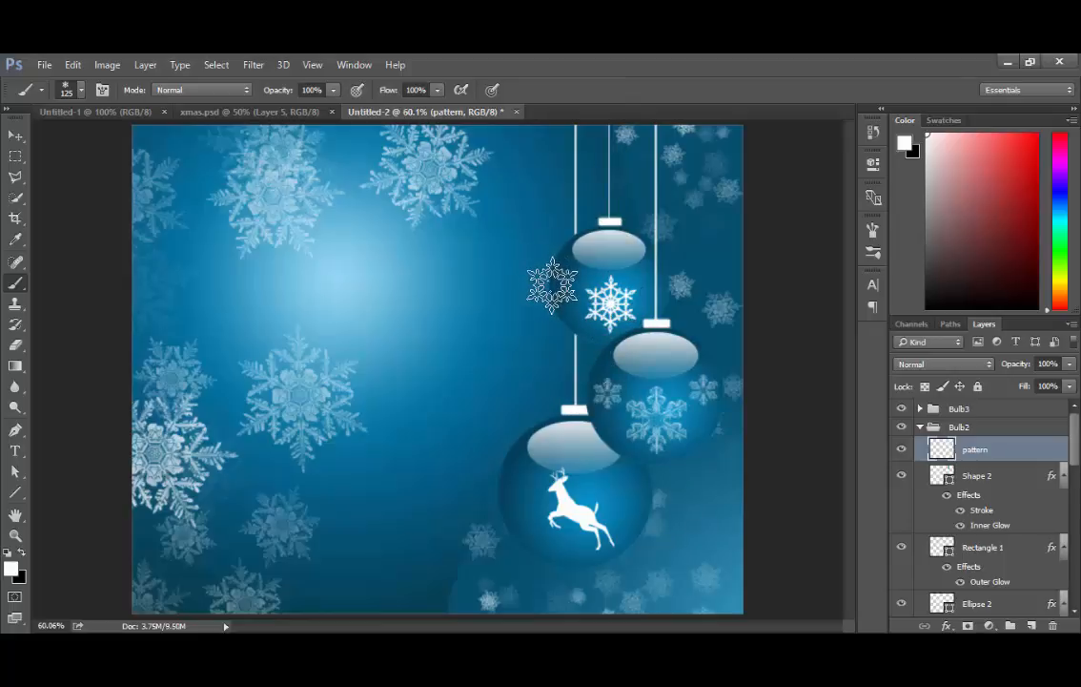
key("bracketleft")
key("bracketleft")
key("bracketleft")
key("bracketleft")
key("bracketleft")
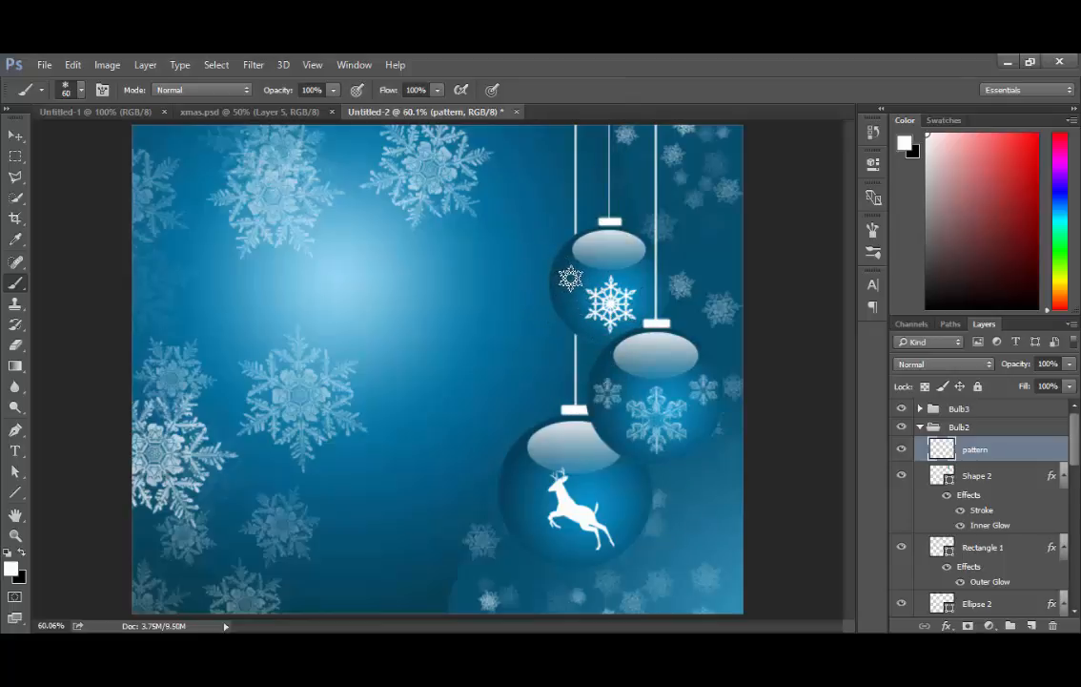
left_click(570, 278)
left_click(648, 274)
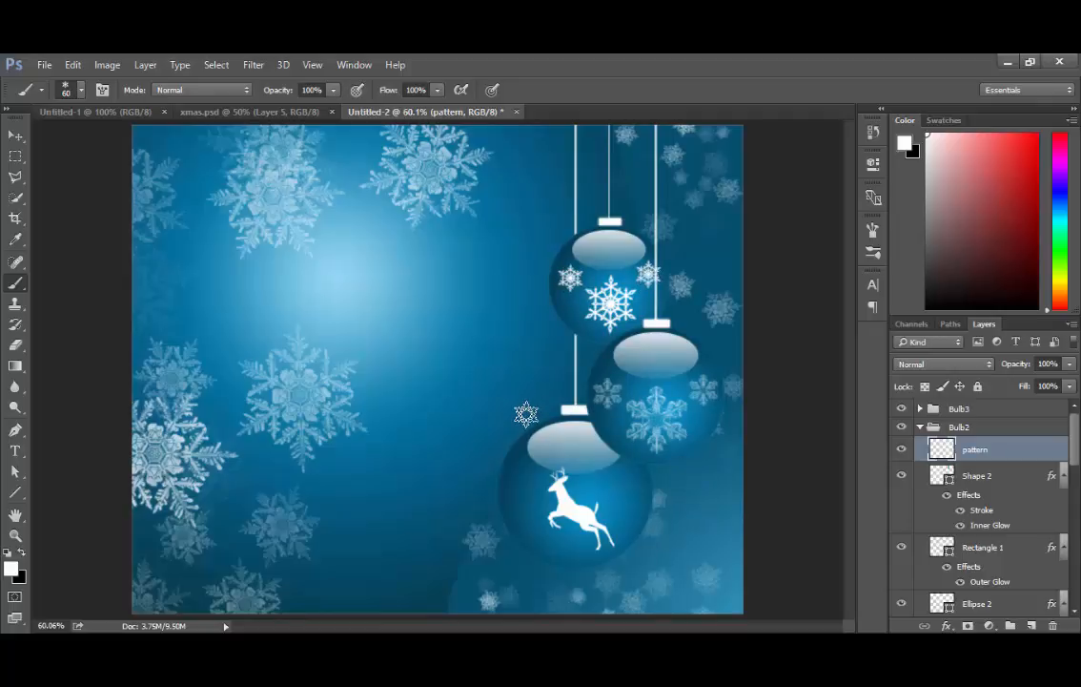
left_click(921, 426)
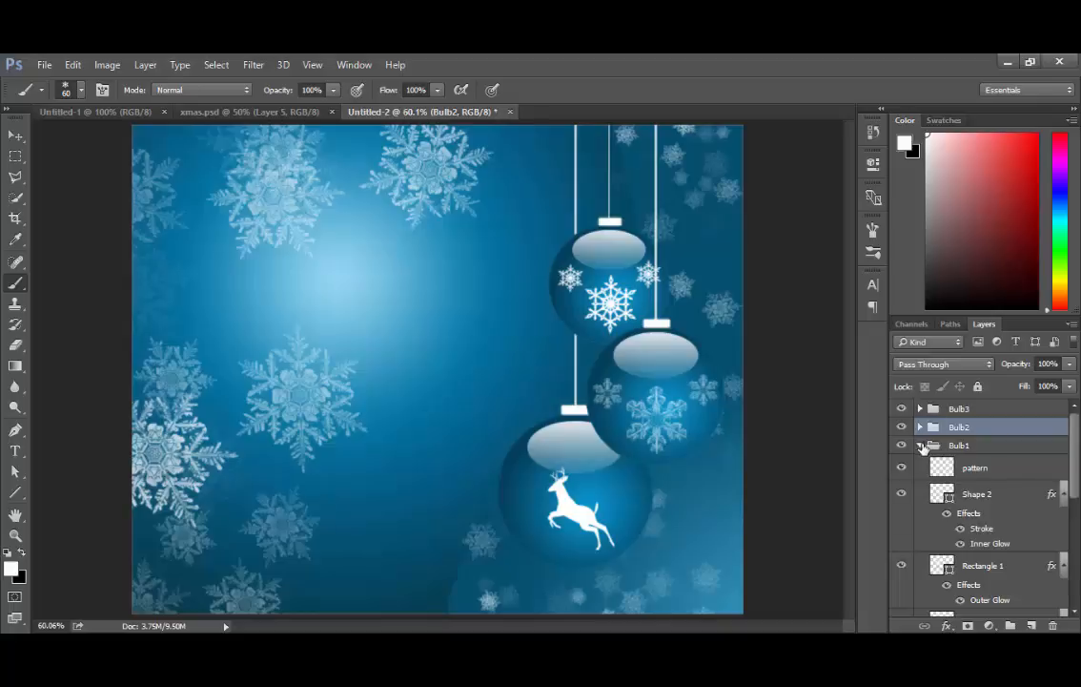
left_click(921, 445)
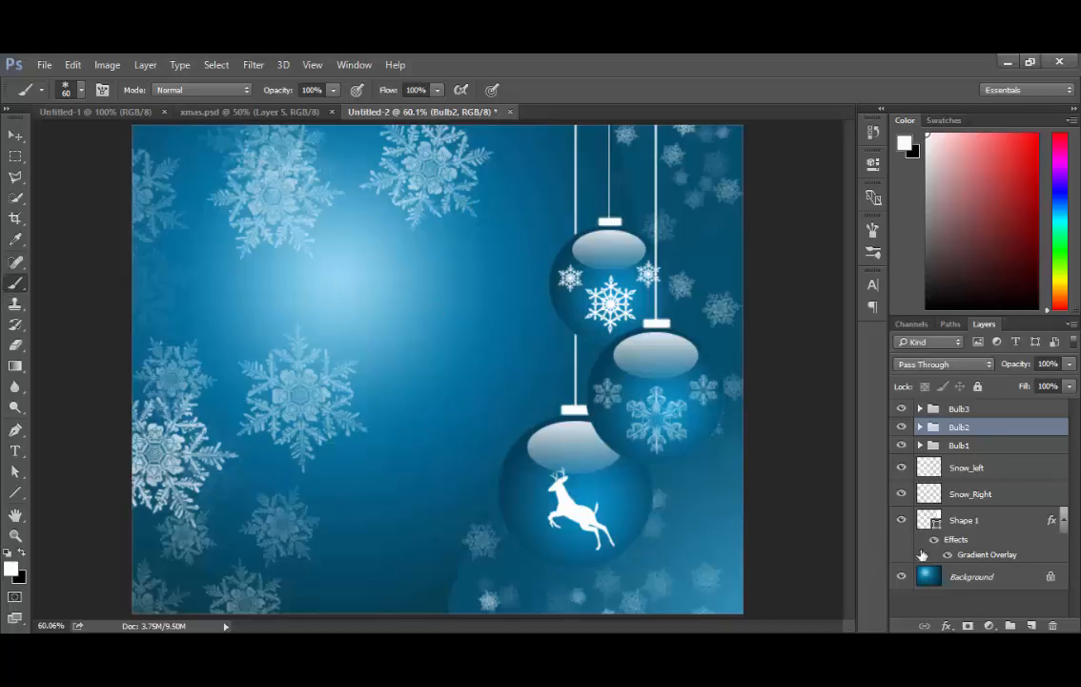
Select the Bulb3 group and open the Gradient Editor for the Gradient tool
left_click(985, 410)
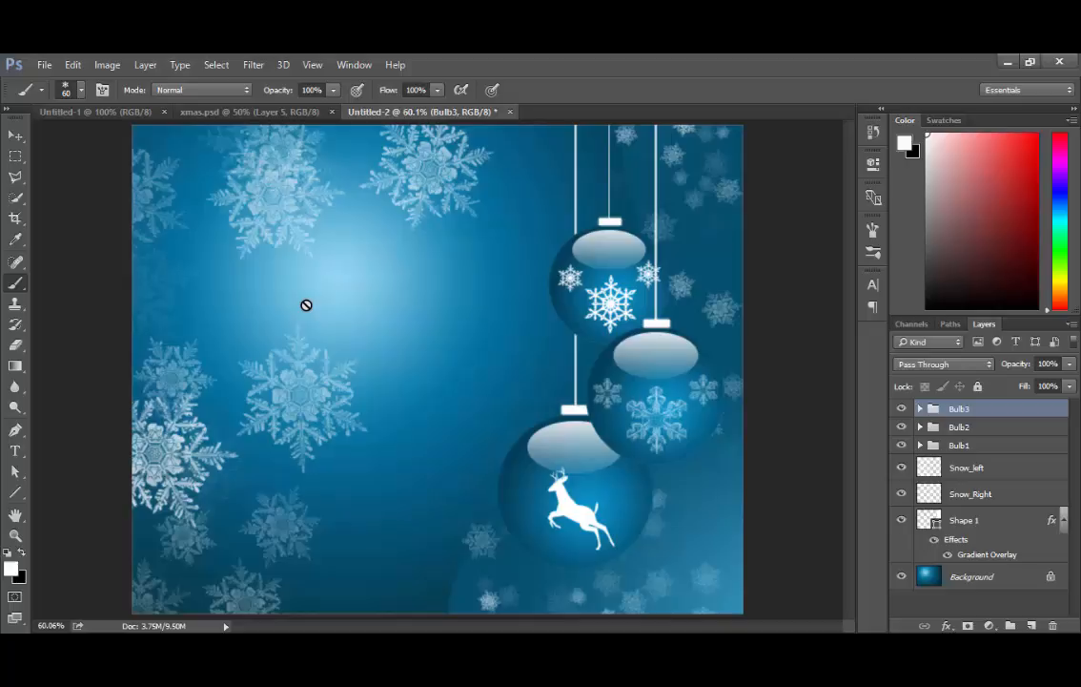
left_click(16, 365)
left_click(89, 92)
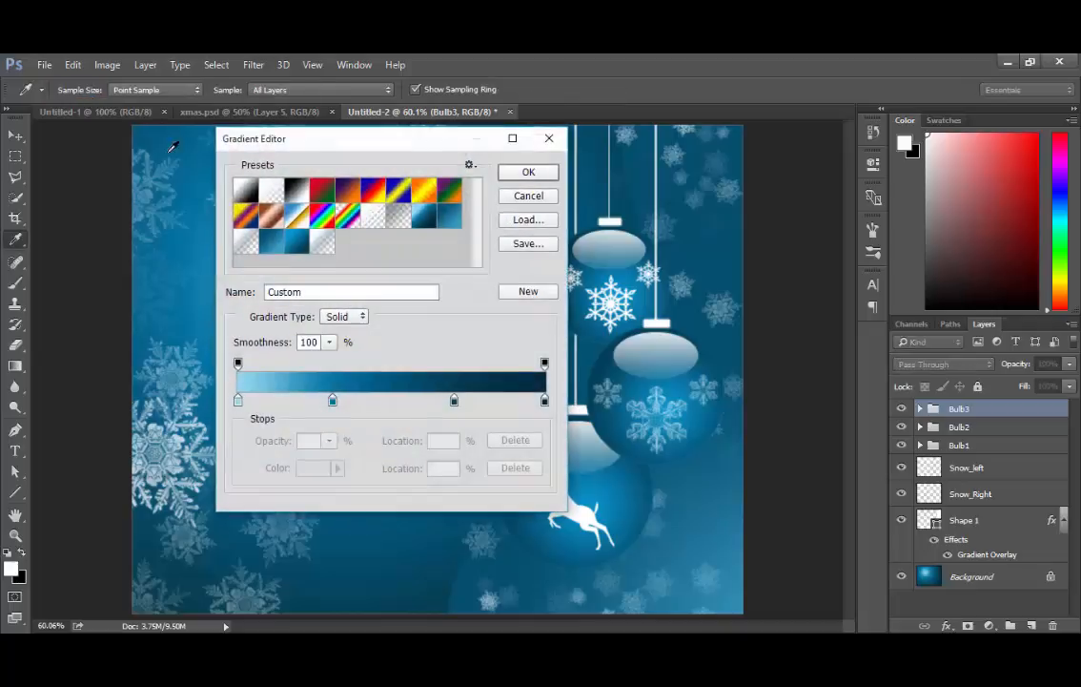